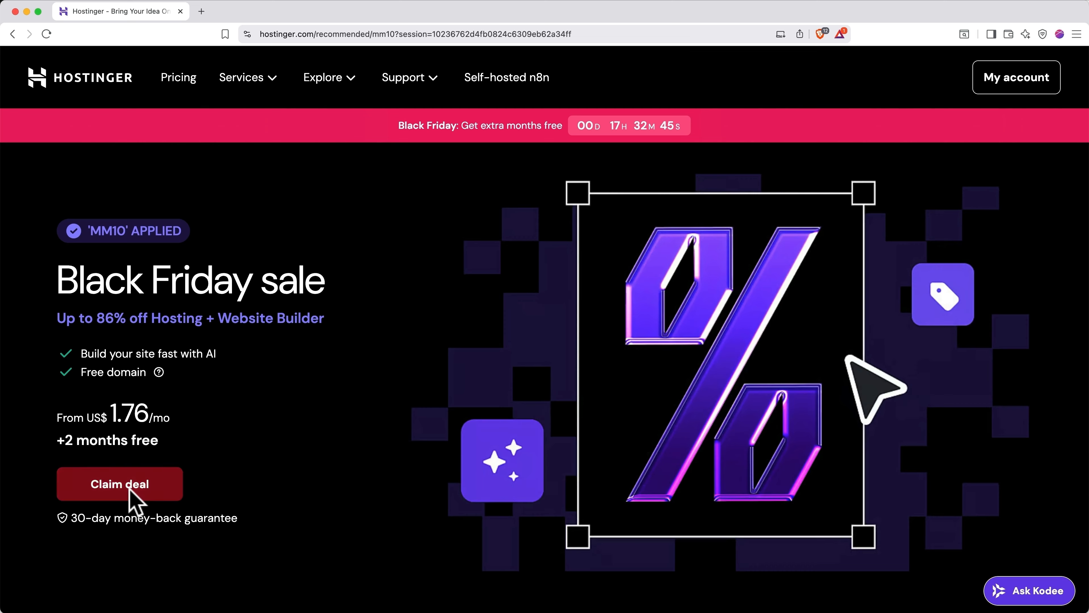
- Claim the Black Friday deal, compare the hosting plans and their features, and choose the Business plan
click(136, 501)
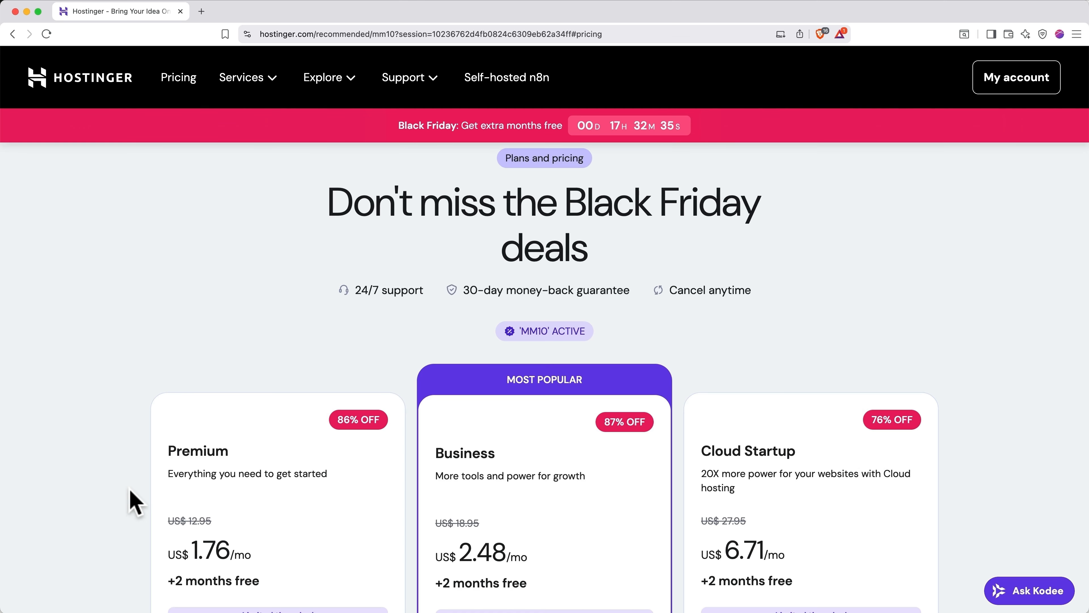
scroll(137, 501, down, 5)
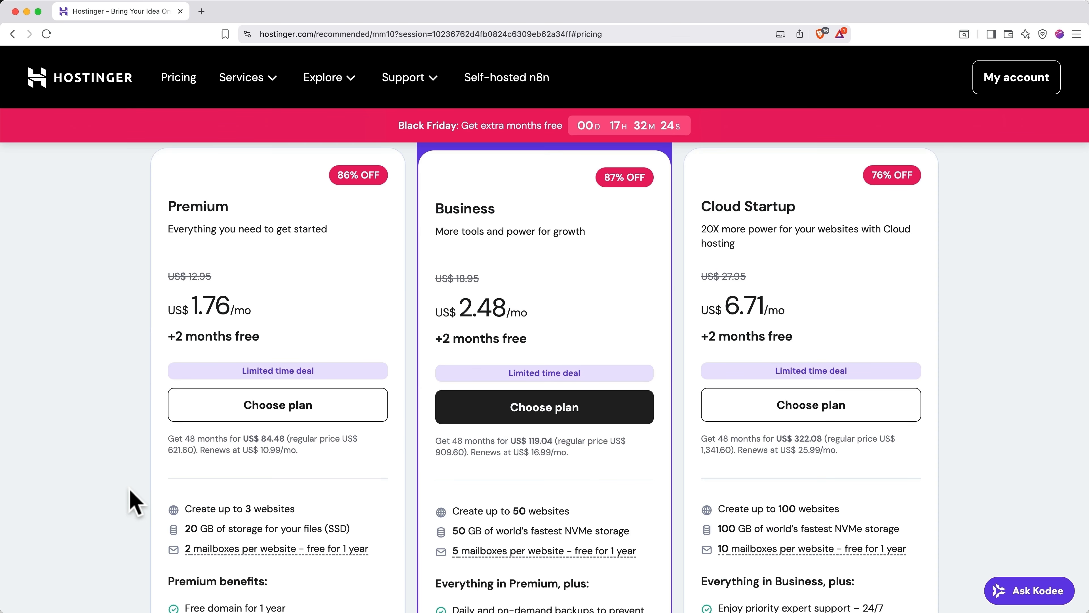
scroll(137, 501, down, 5)
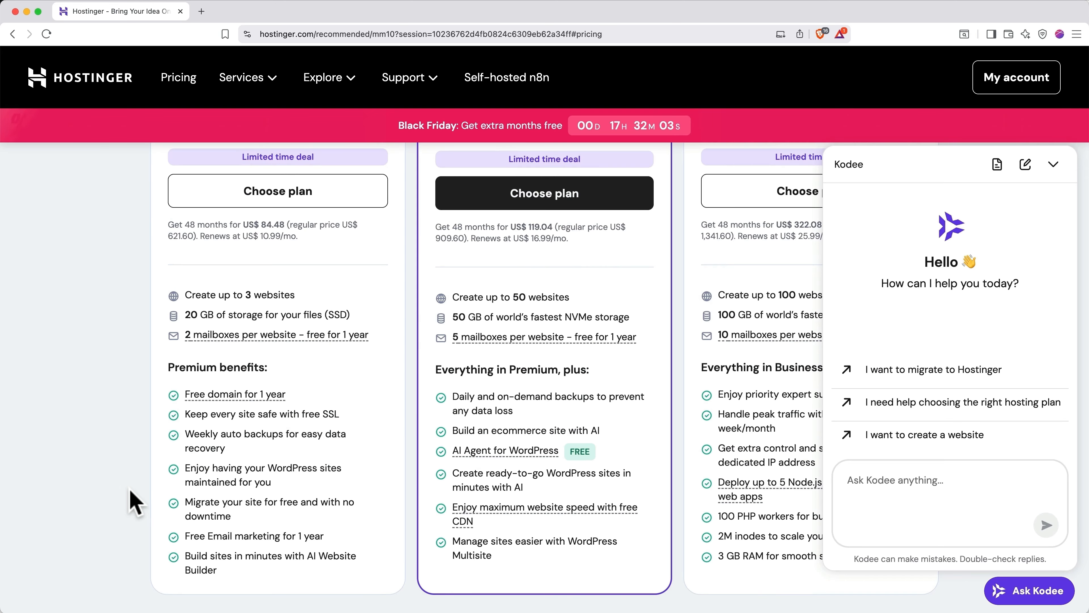
mouse_move(517, 449)
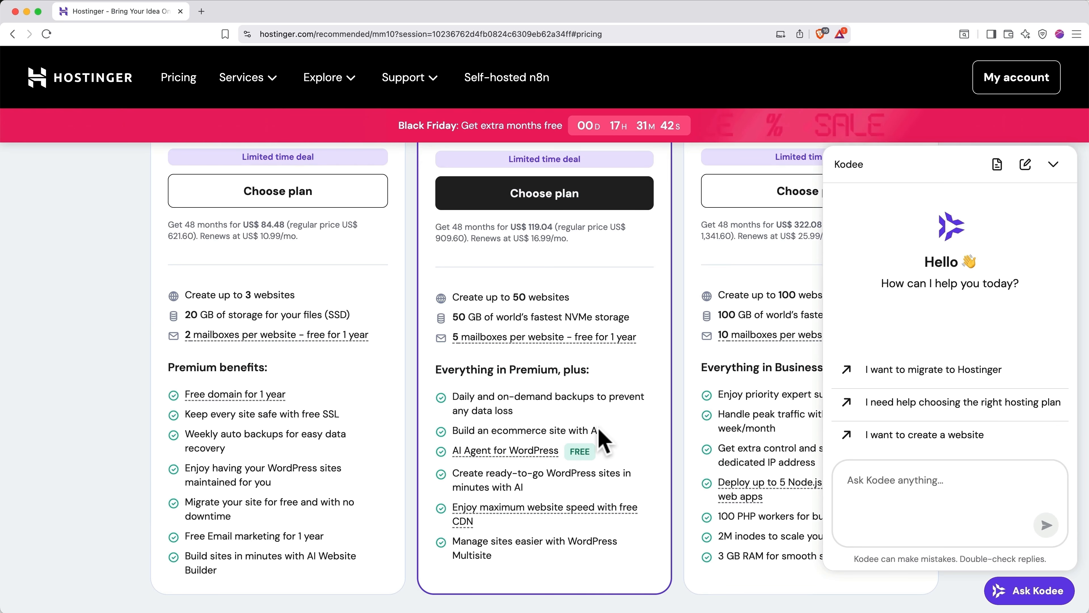
scroll(604, 479, up, 5)
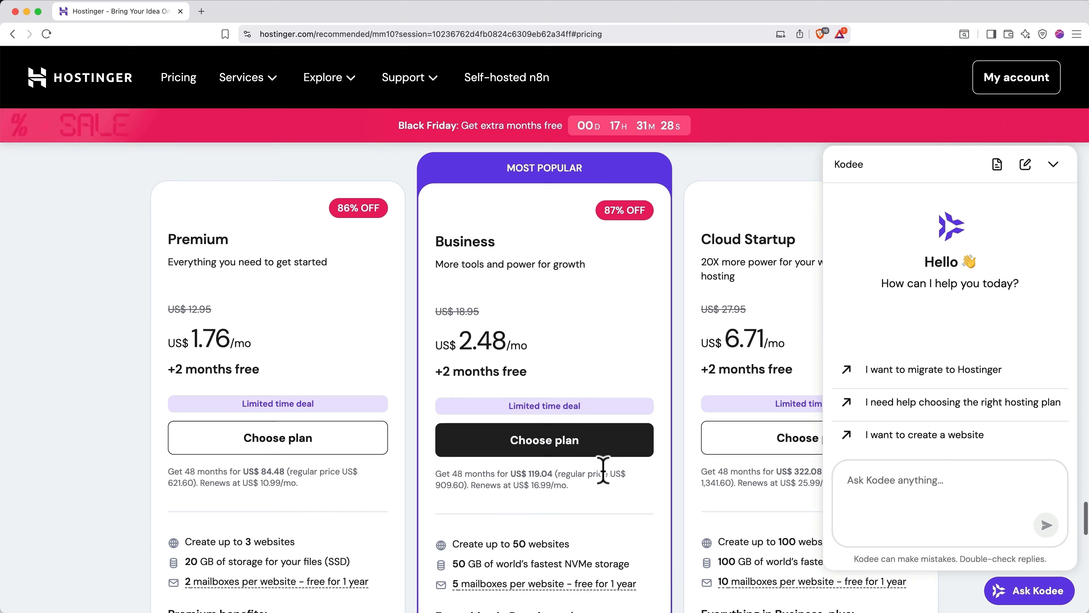
click(565, 451)
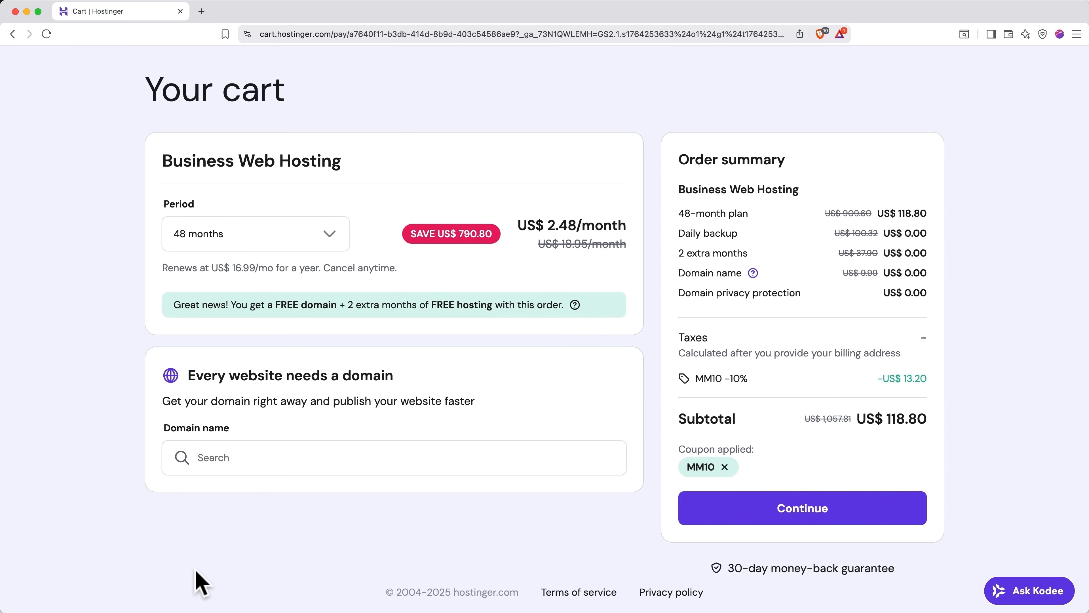
- Review the billing period options for Business Web Hosting, keep 48 months, and continue from the cart
click(328, 235)
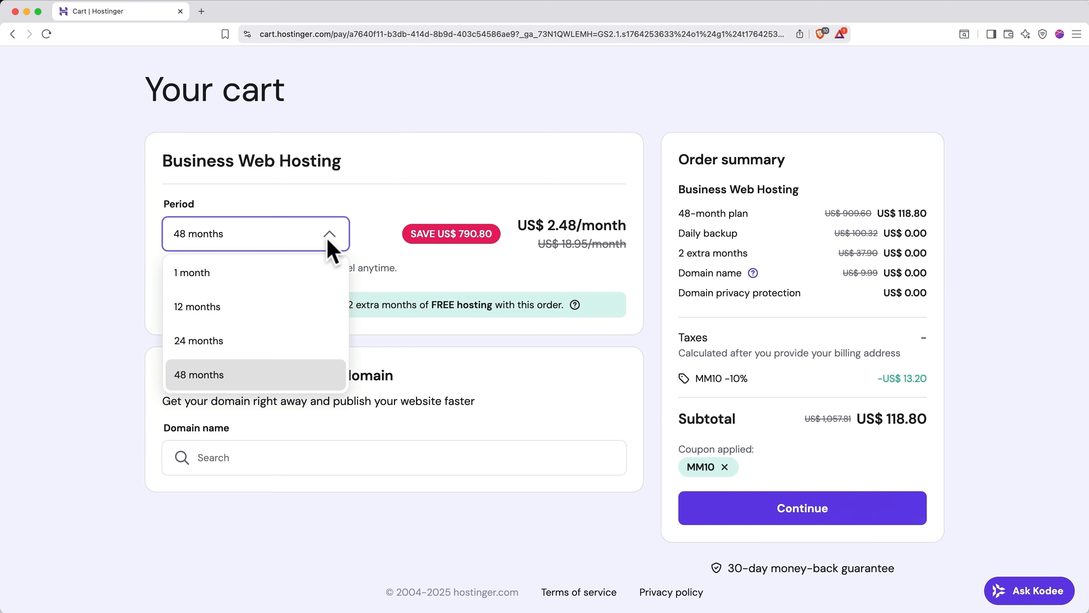
click(430, 271)
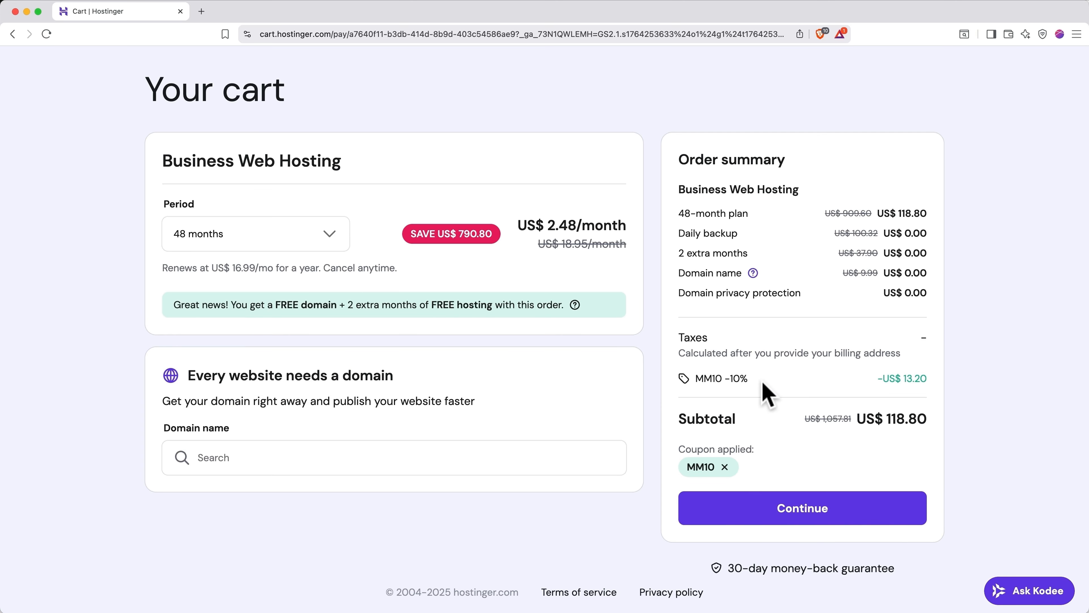
click(783, 503)
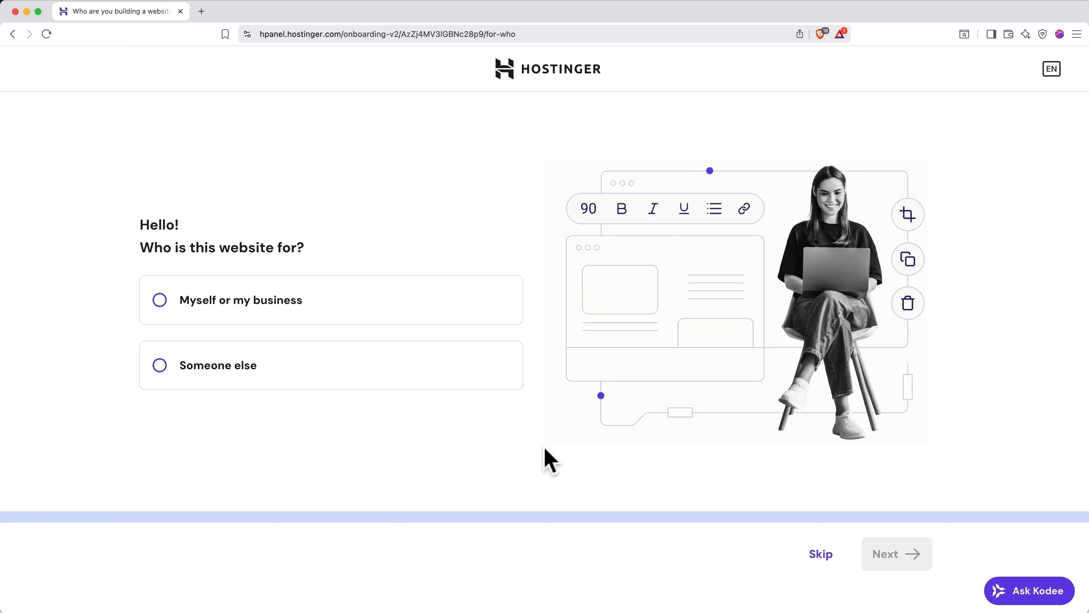
- Answer the onboarding questions with Myself or my business, Create a website, and WordPress as the platform
click(415, 312)
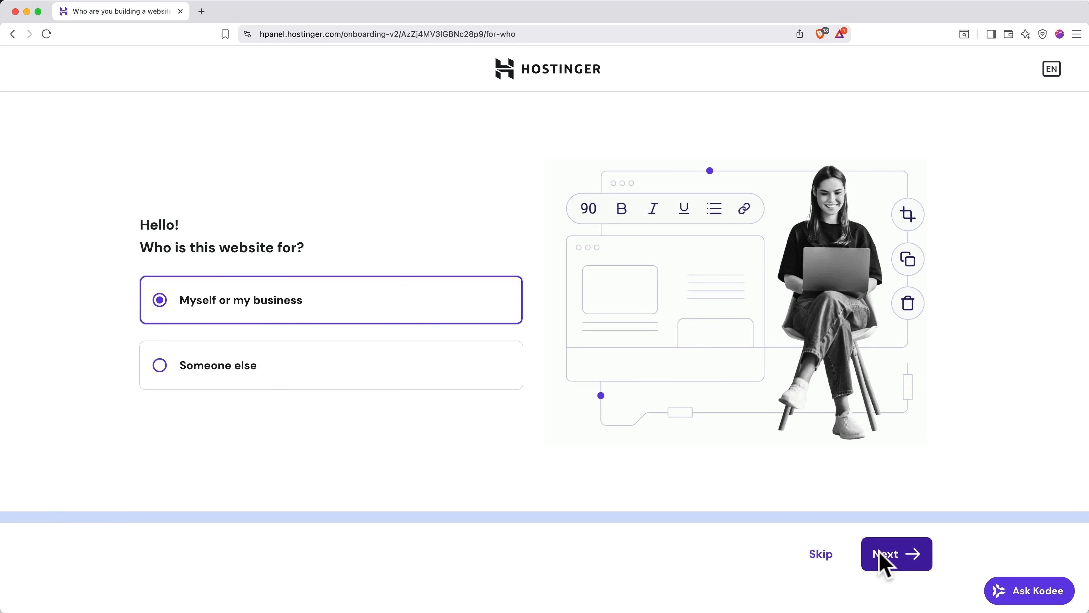
click(885, 562)
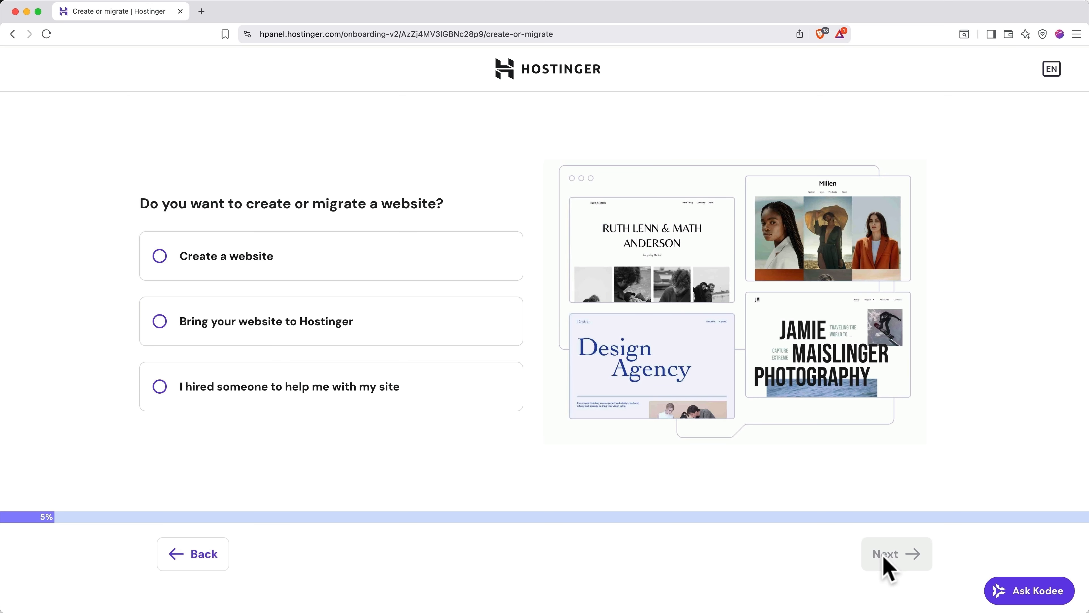
click(427, 274)
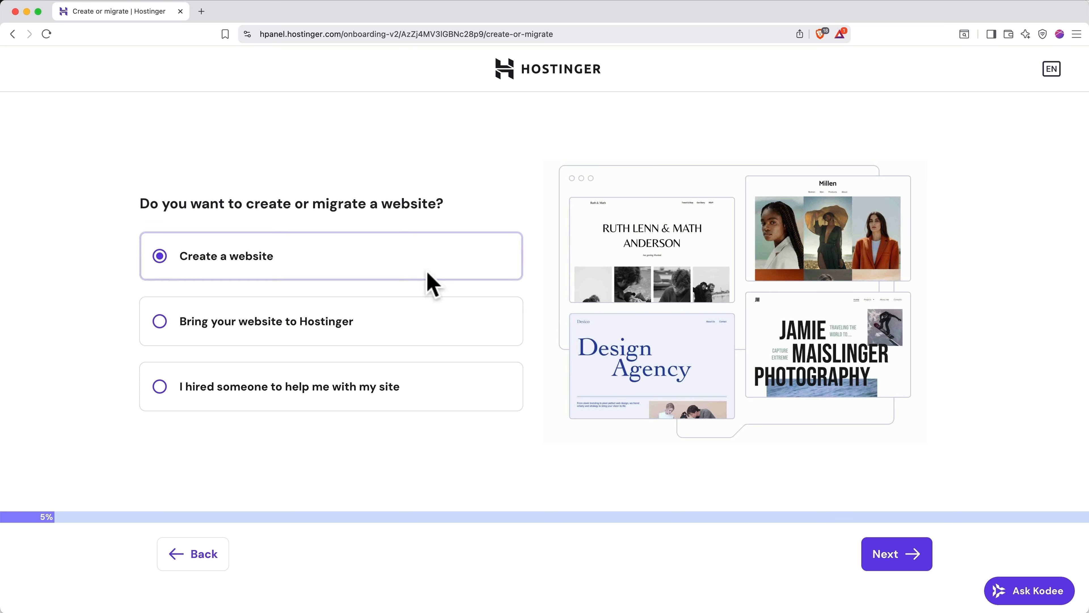
click(893, 555)
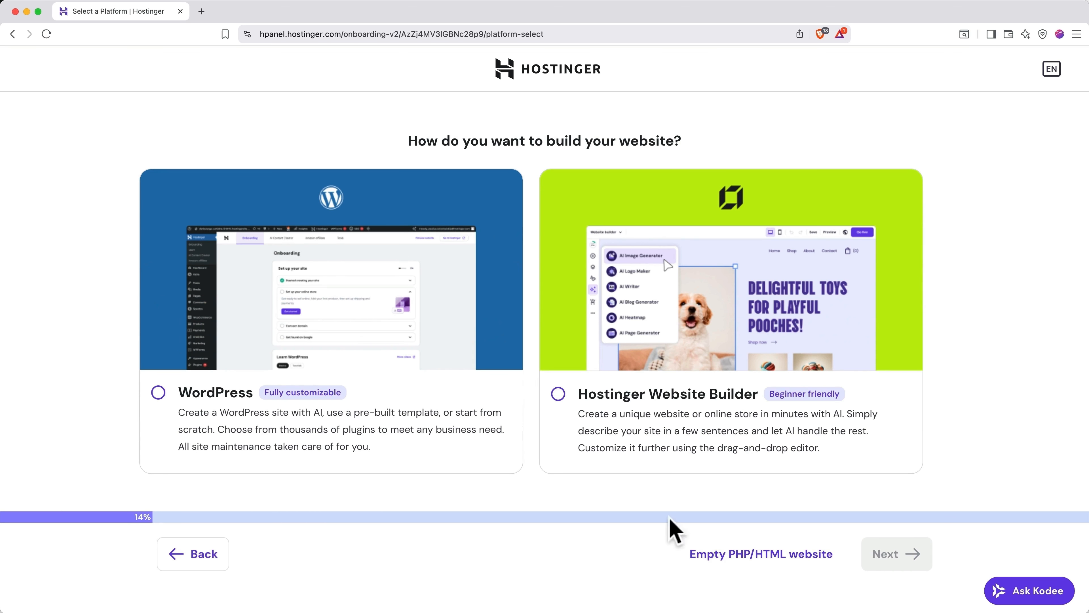
click(455, 404)
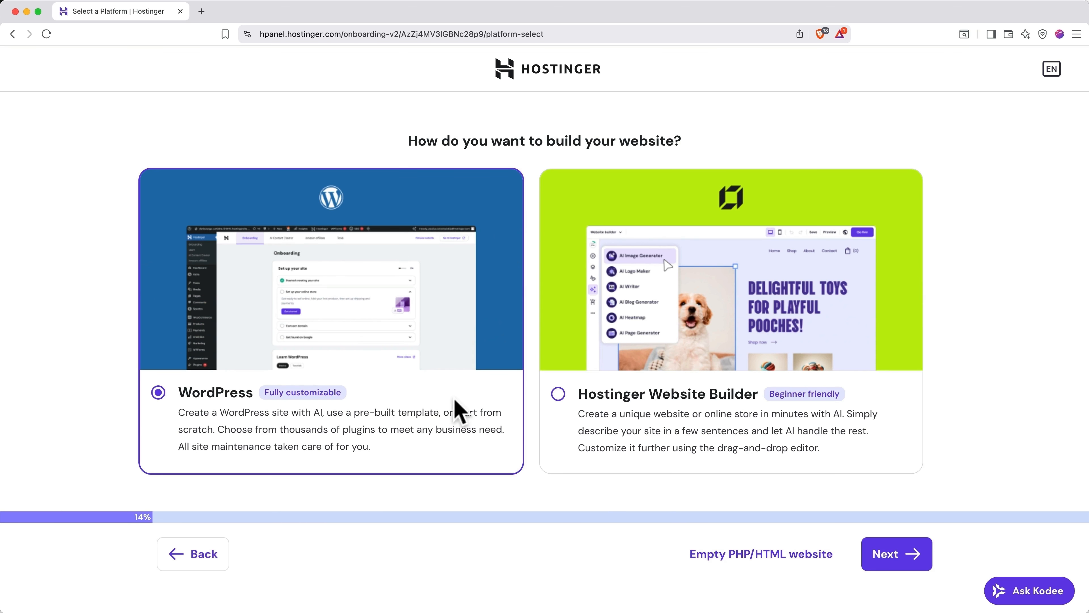
click(877, 558)
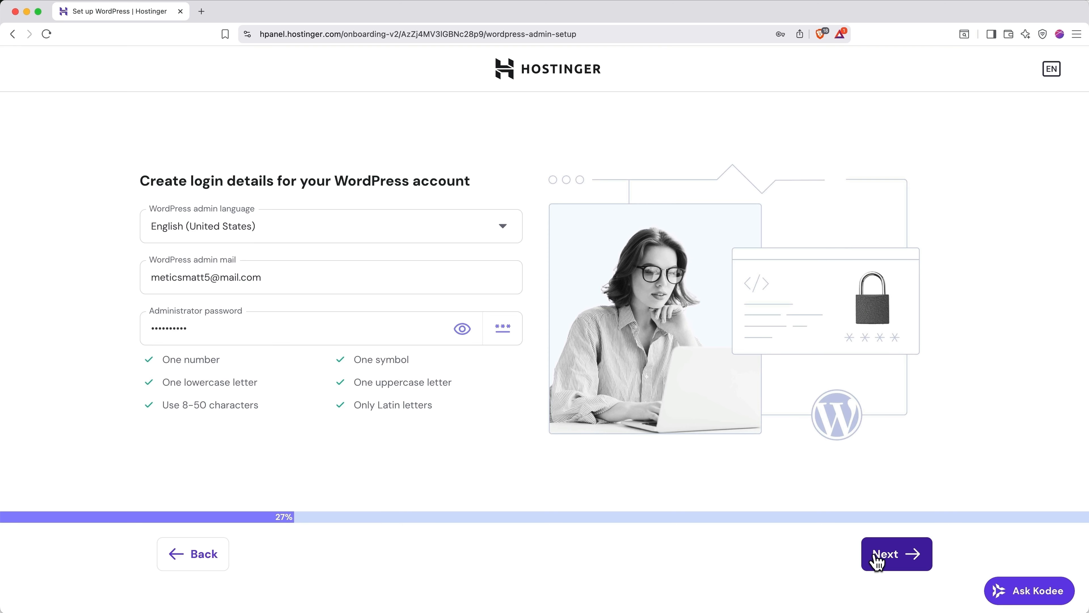
- Replace the administrator password for the WordPress account and submit the login details
double_click(356, 340)
text(••••••••••••)
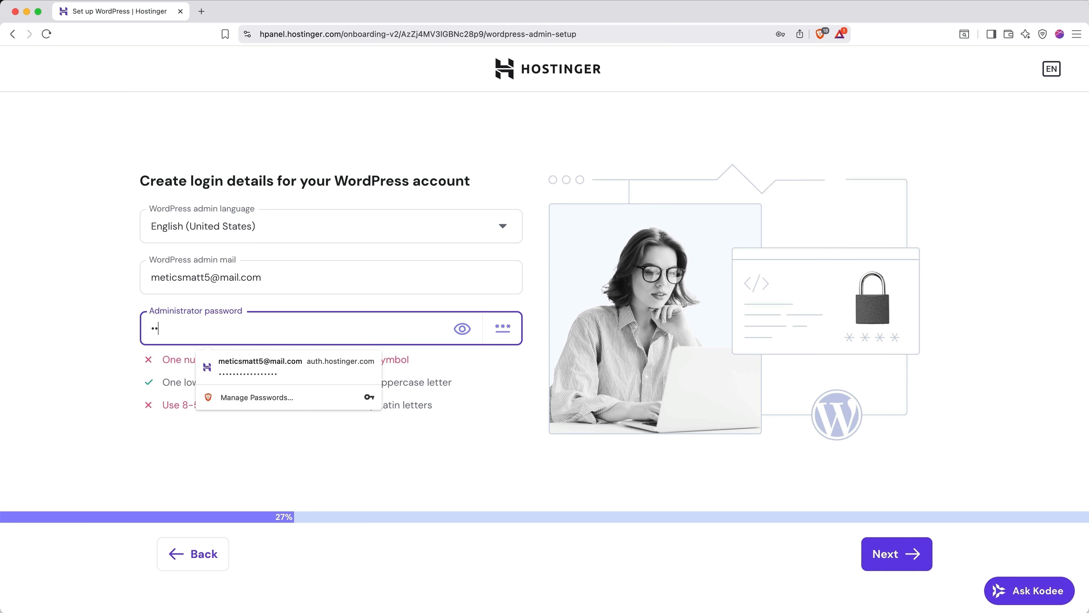
text(••••)
click(447, 443)
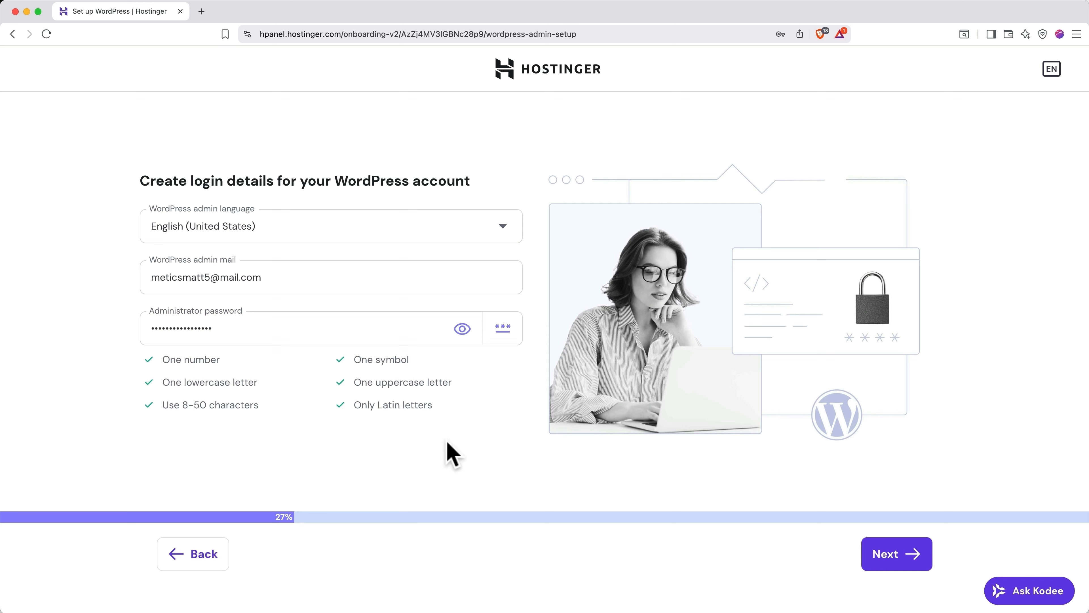
click(880, 556)
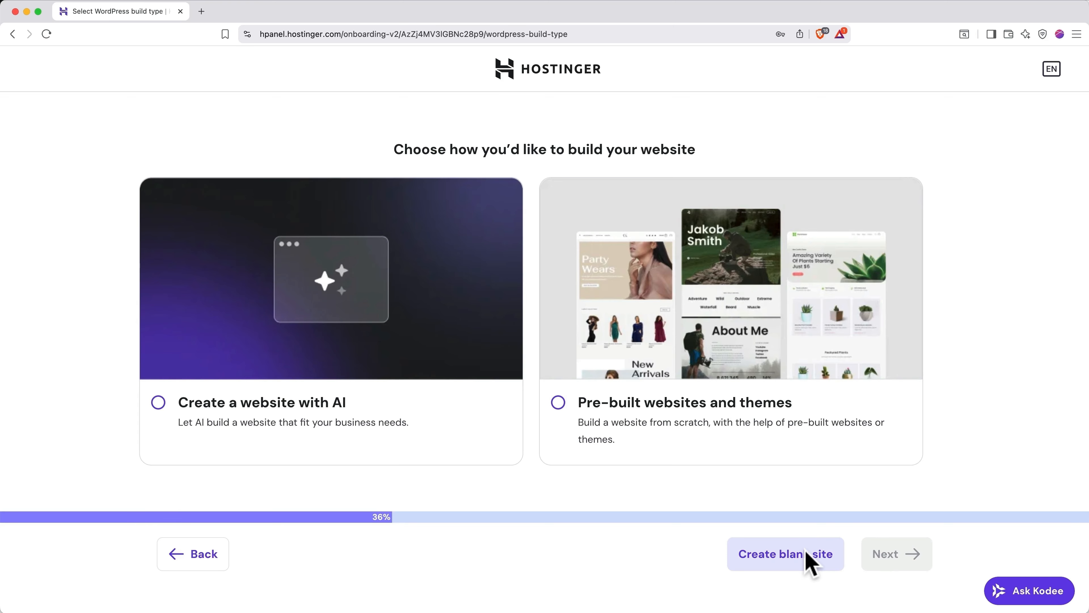
- Choose a blank site, select the free domain thebestcoffeeinportland.com, and accept United States and Personal as its primary registration information
click(806, 558)
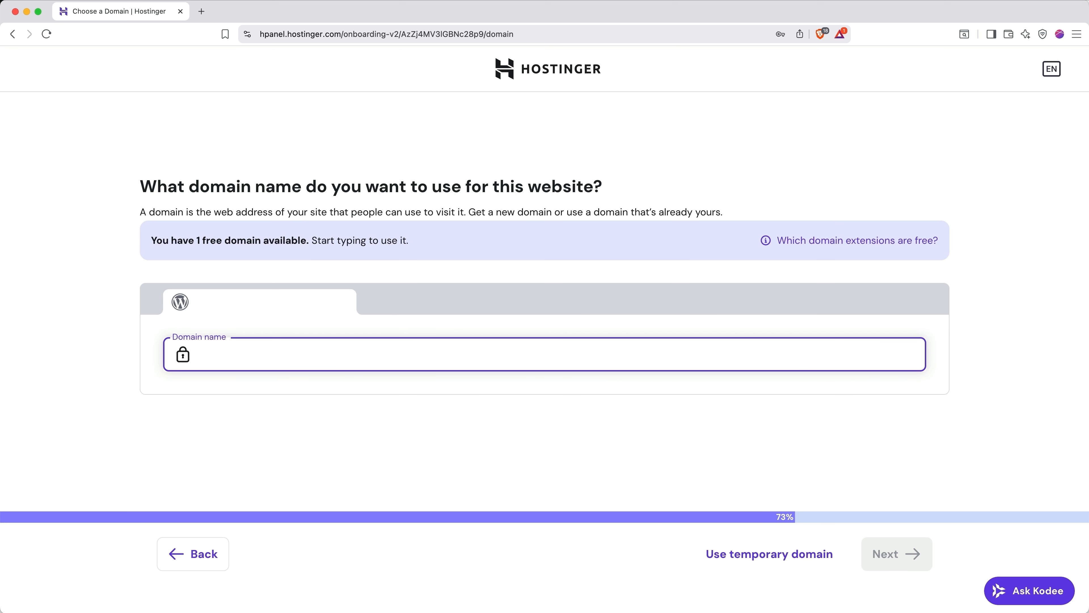
text(thebestcoffeeinportland.com)
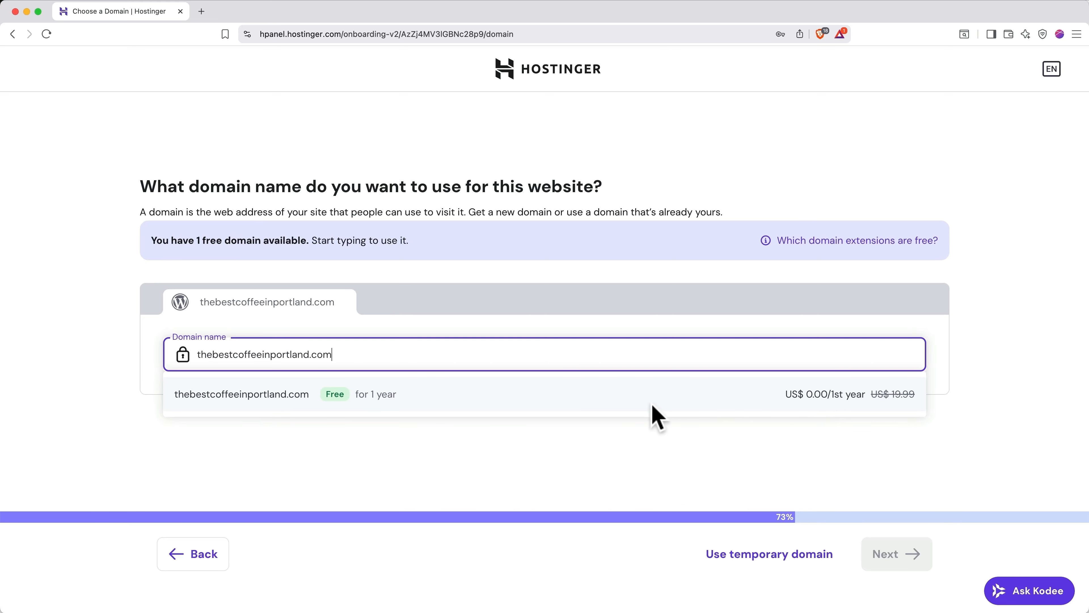
click(631, 400)
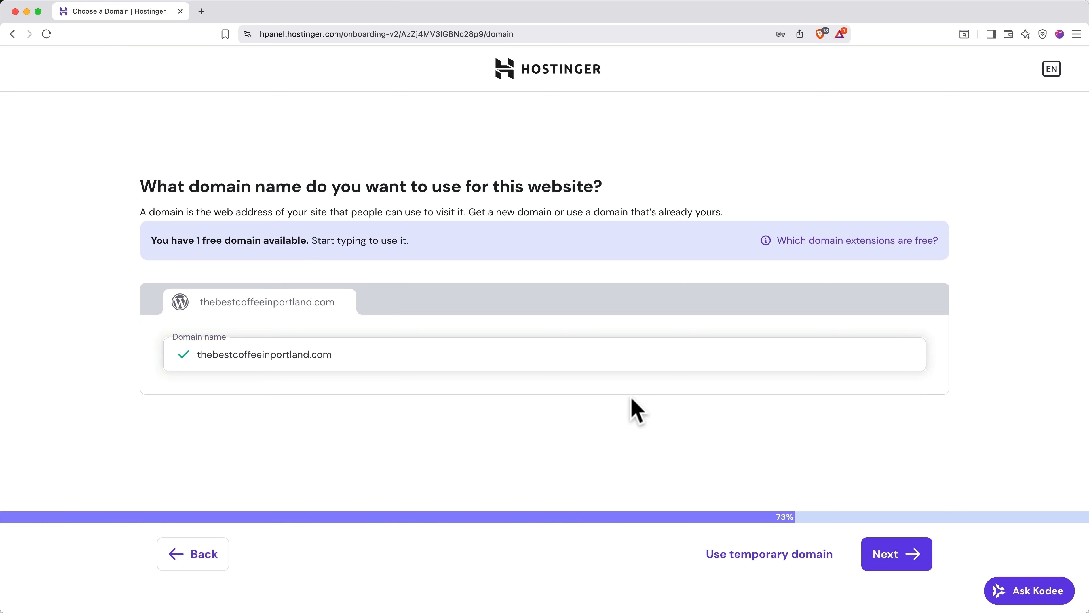
click(900, 552)
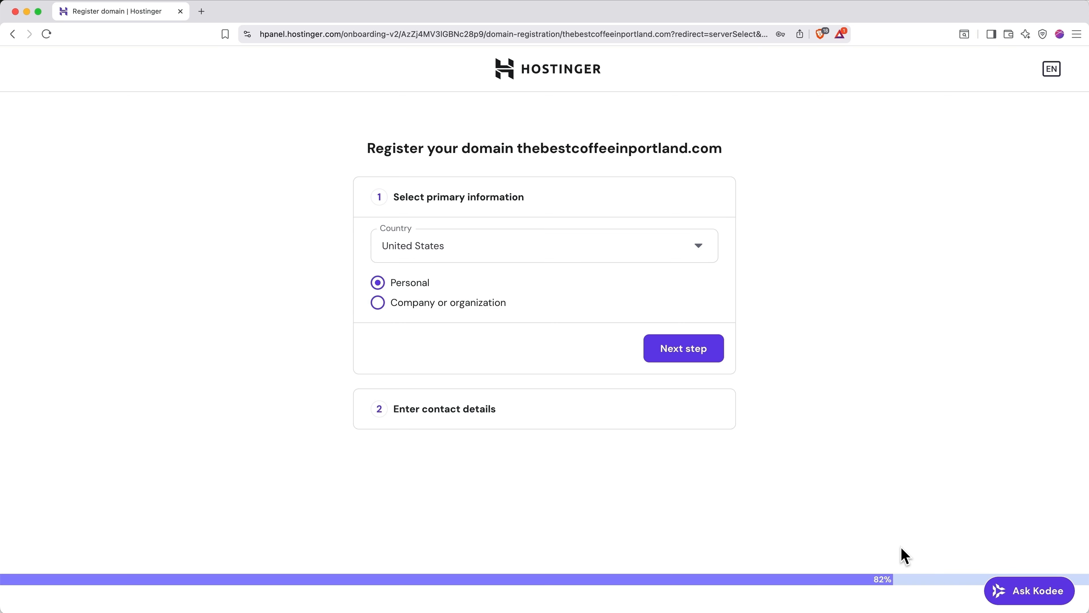
click(701, 354)
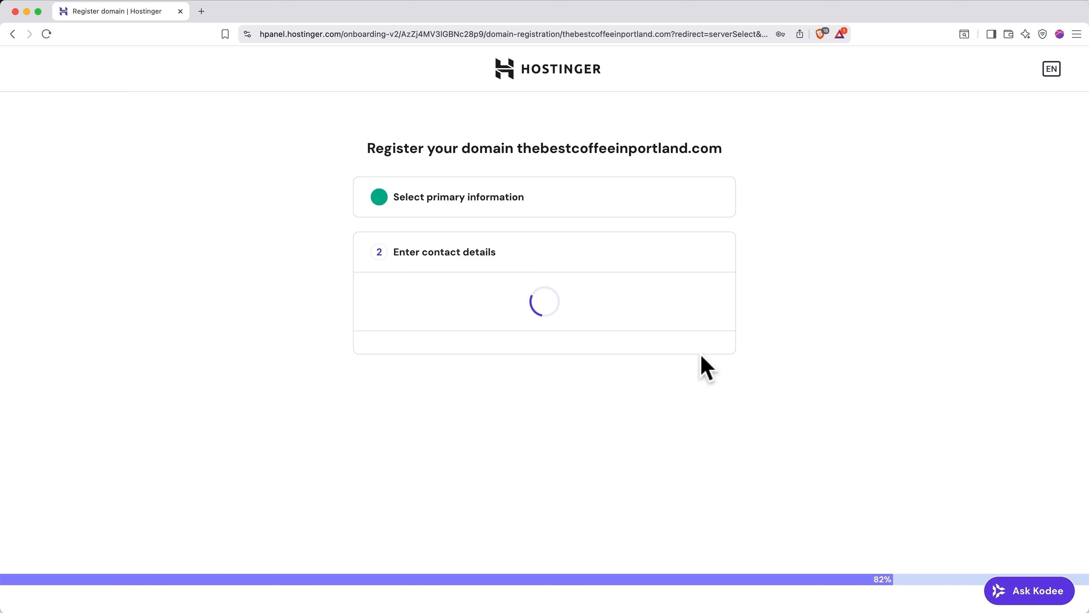
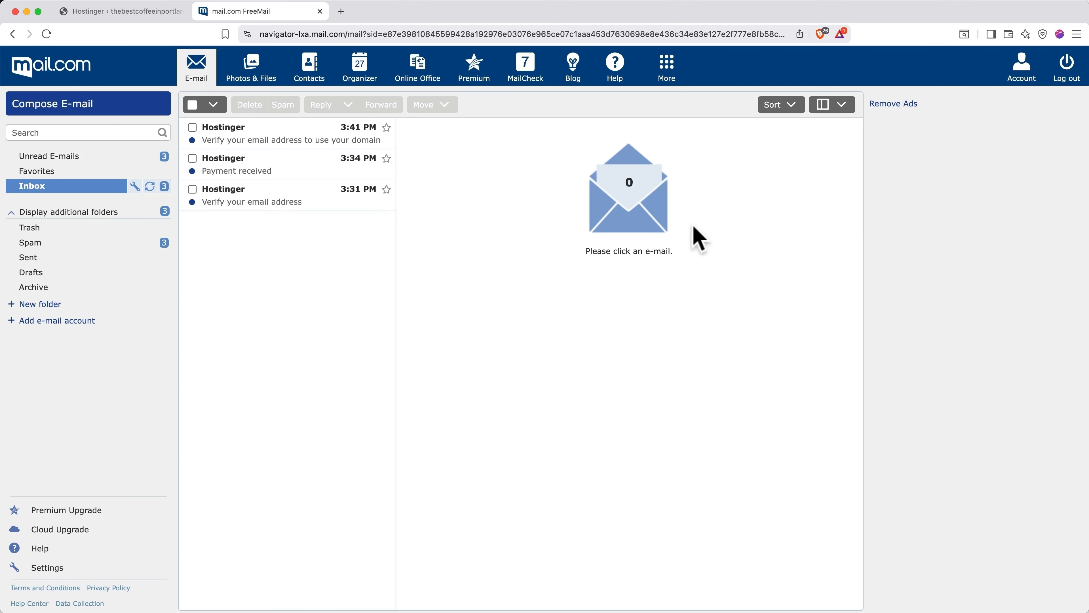
- In the mail.com inbox, verify the account email address and the domain contact email from the two Hostinger verification messages
click(290, 202)
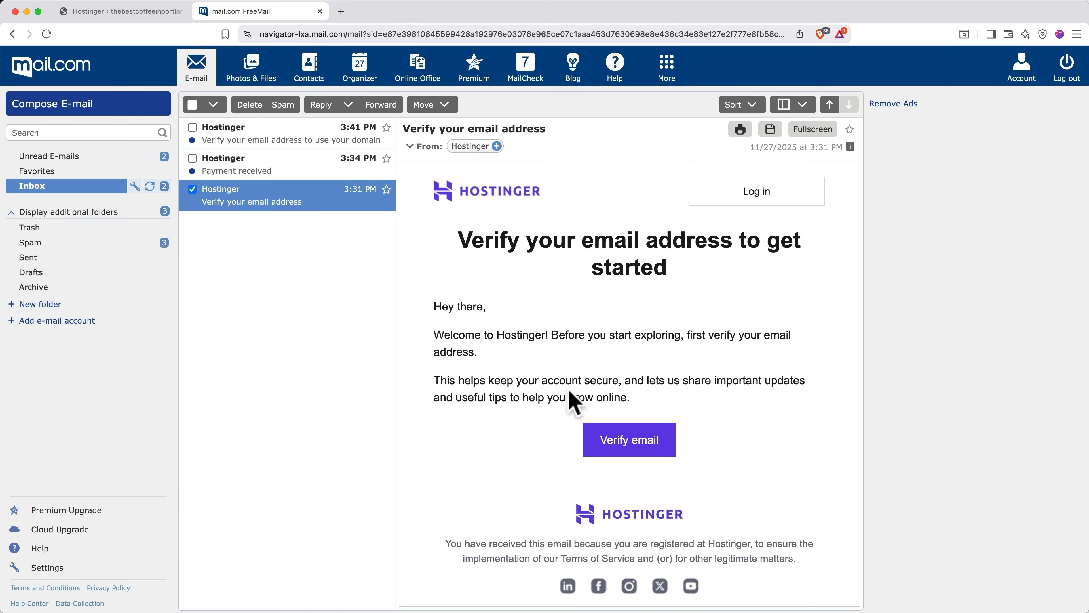
click(627, 446)
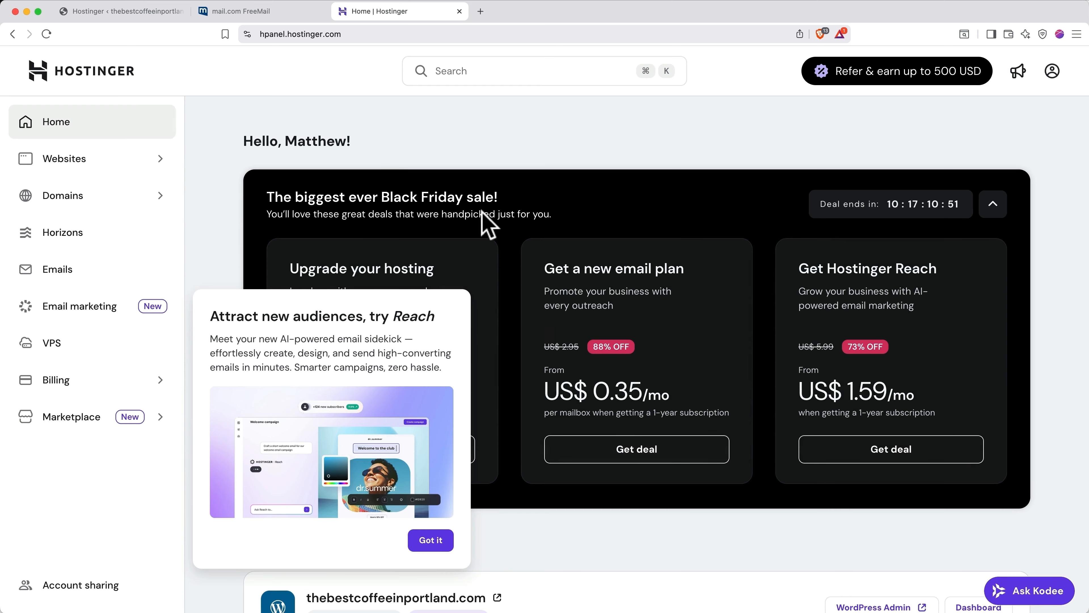
click(459, 11)
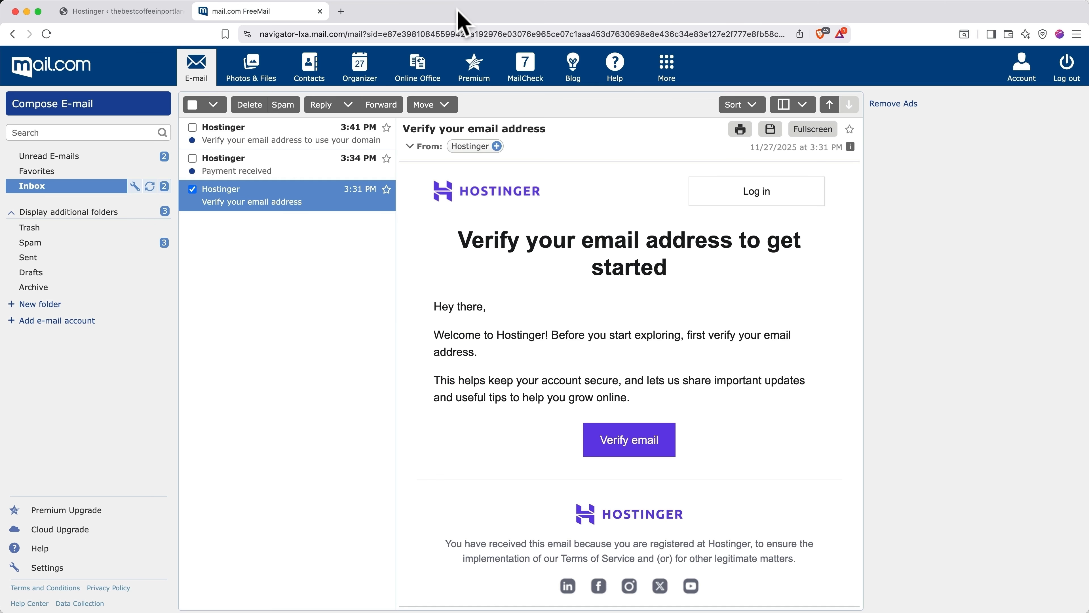
click(307, 140)
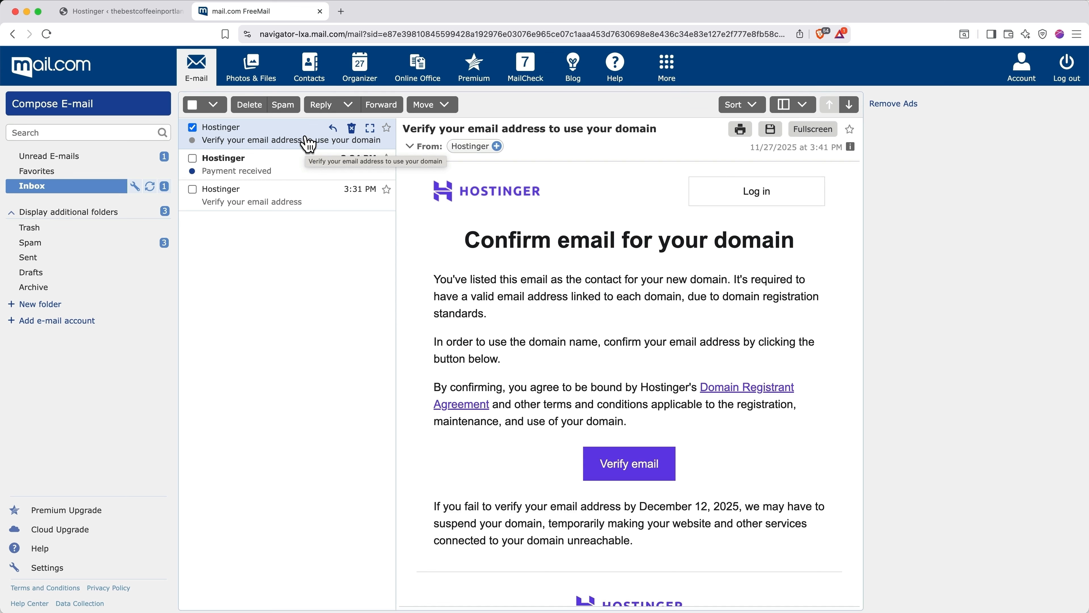
click(614, 469)
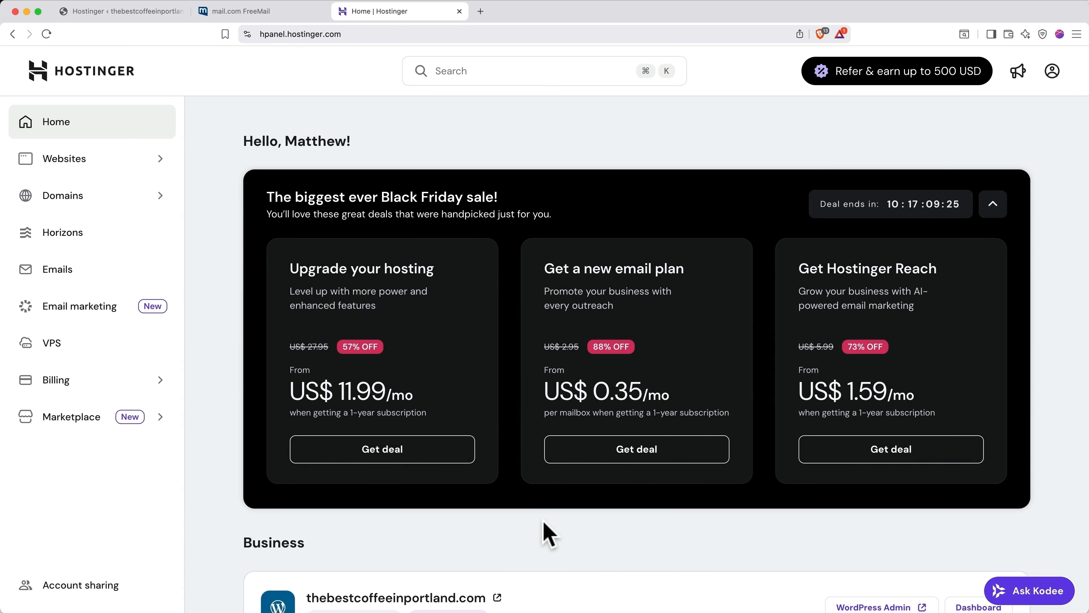
- Open WordPress Admin for thebestcoffeeinportland.com from the Hostinger home page, and close every browser tab except the original WordPress one
scroll(547, 532, down, 5)
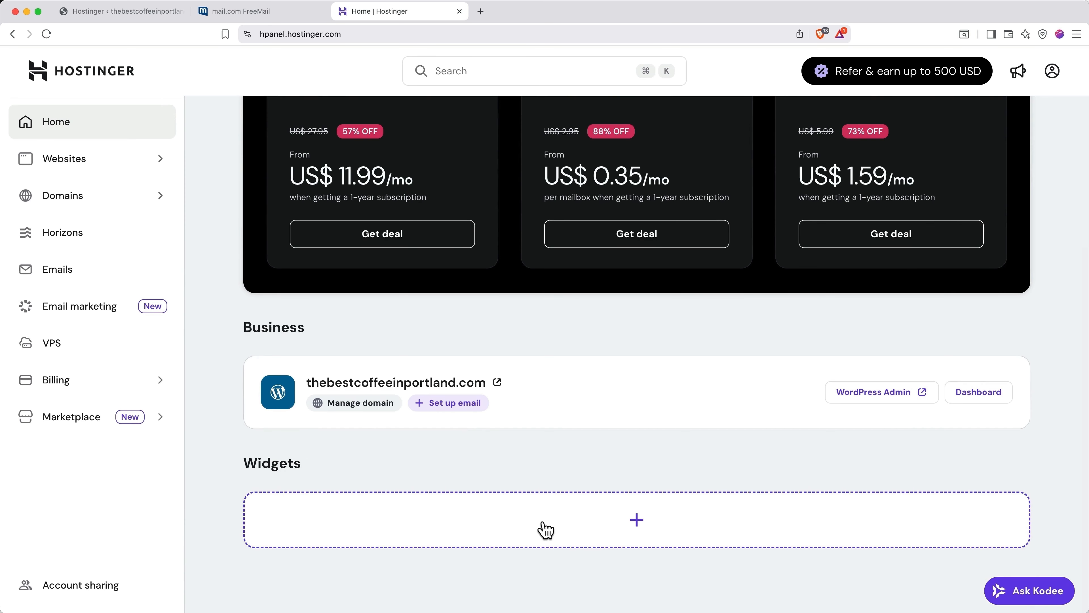
click(879, 394)
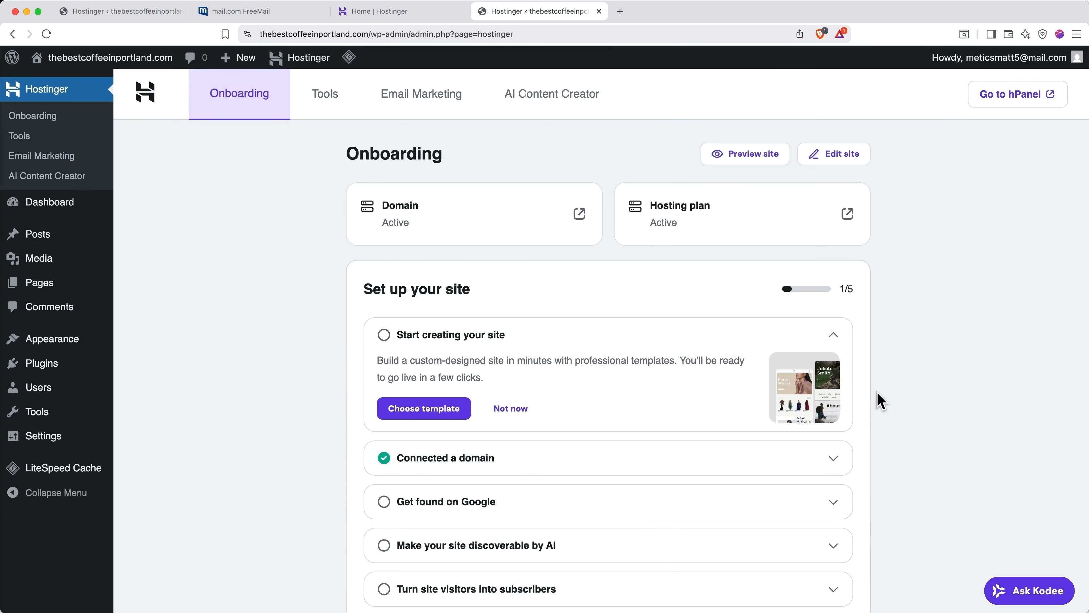
click(599, 11)
click(460, 11)
click(319, 11)
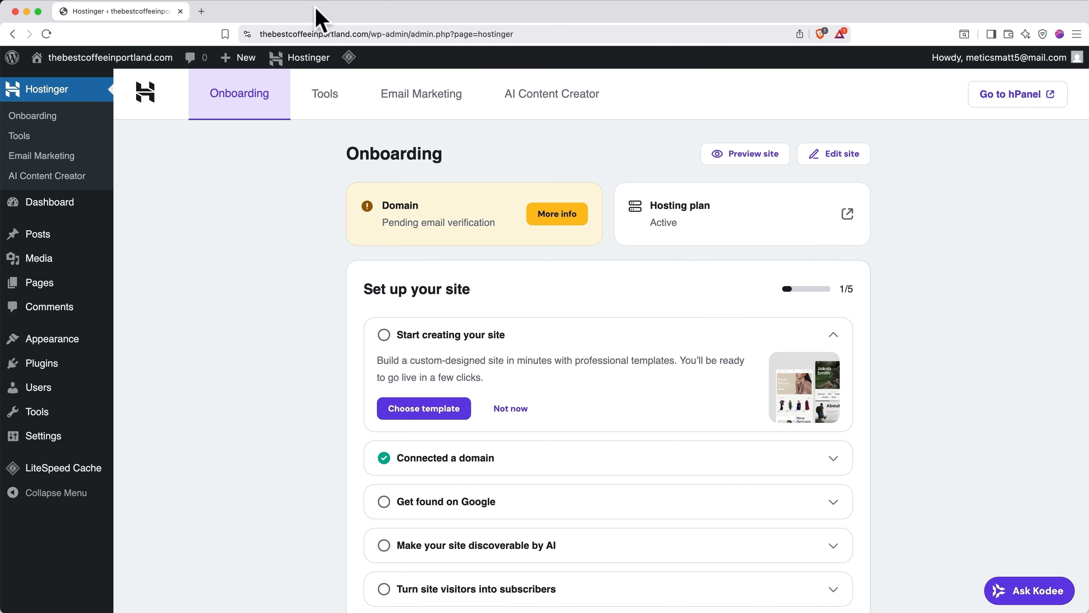
- View the WordPress dashboard at thebestcoffeeinportland.com/wp-admin in a new browser tab, and close that tab
click(202, 12)
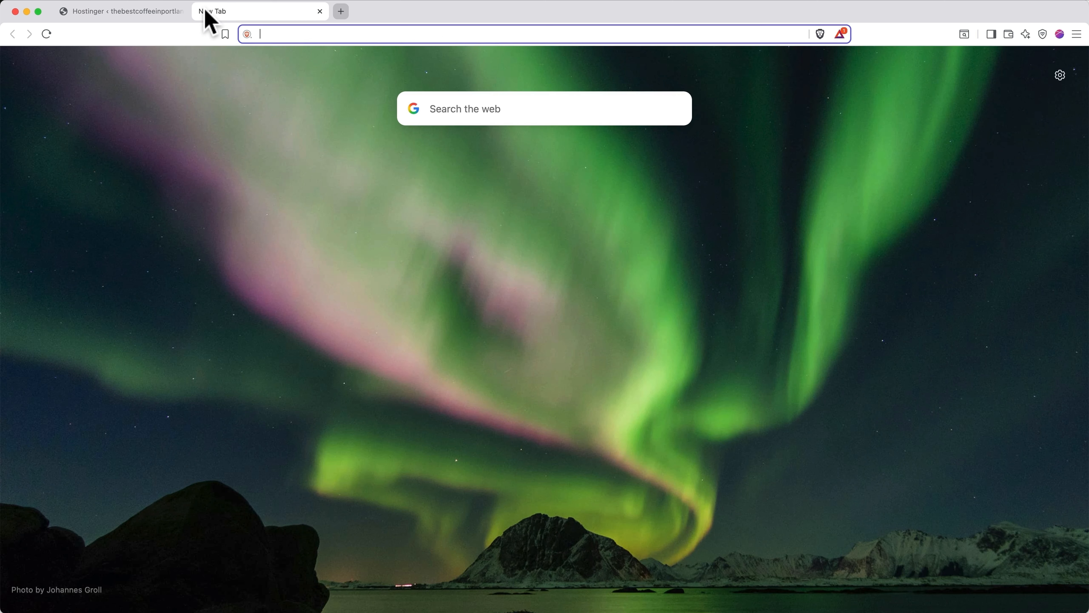
text(thebestcoffeeinportland.com)
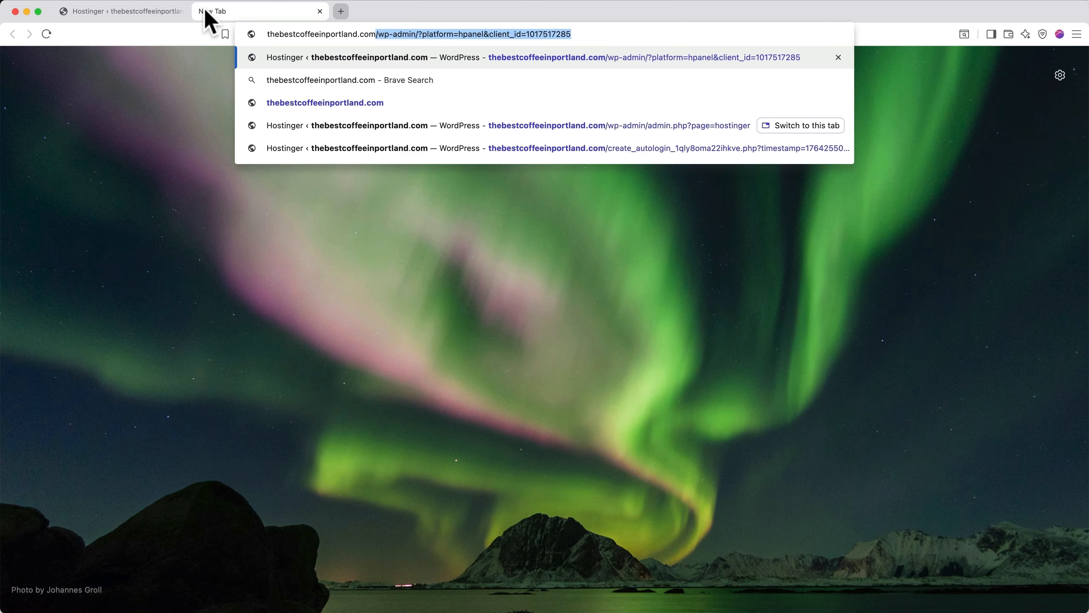
text(/wp)
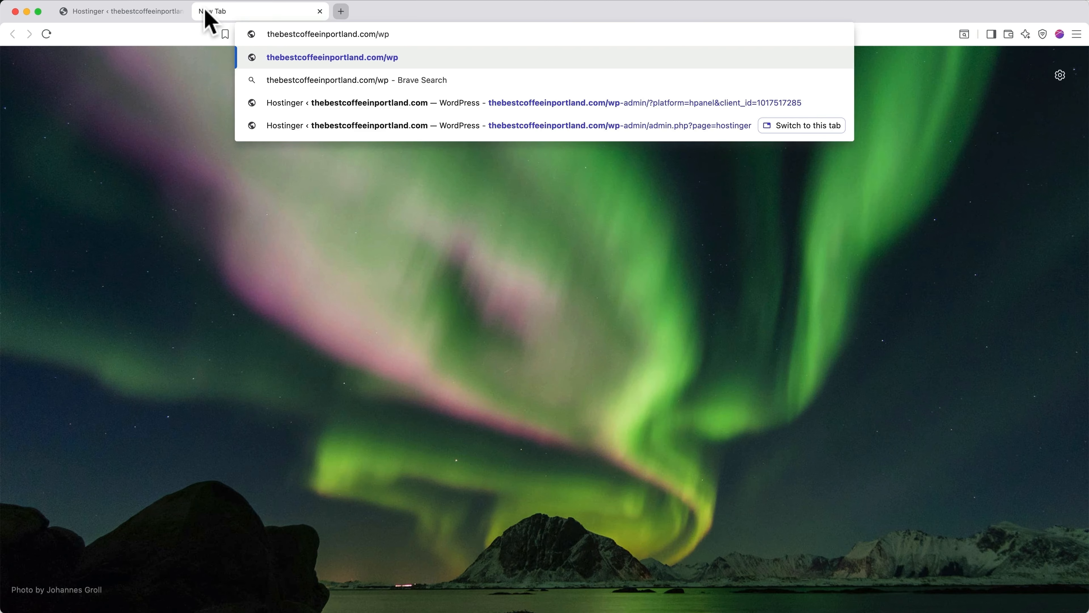
text(-admin)
key(Return)
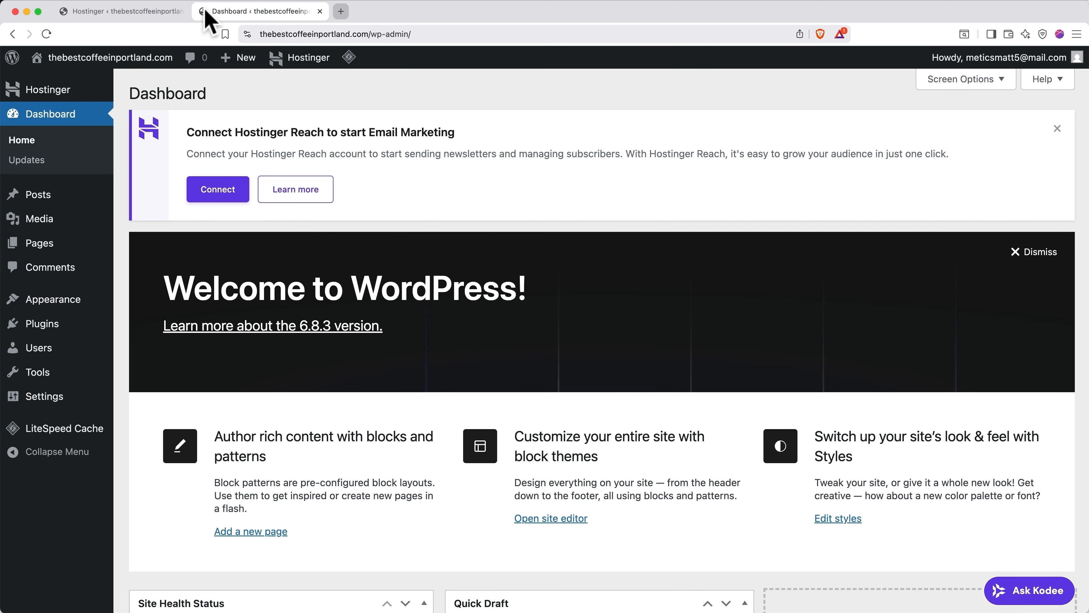
click(320, 11)
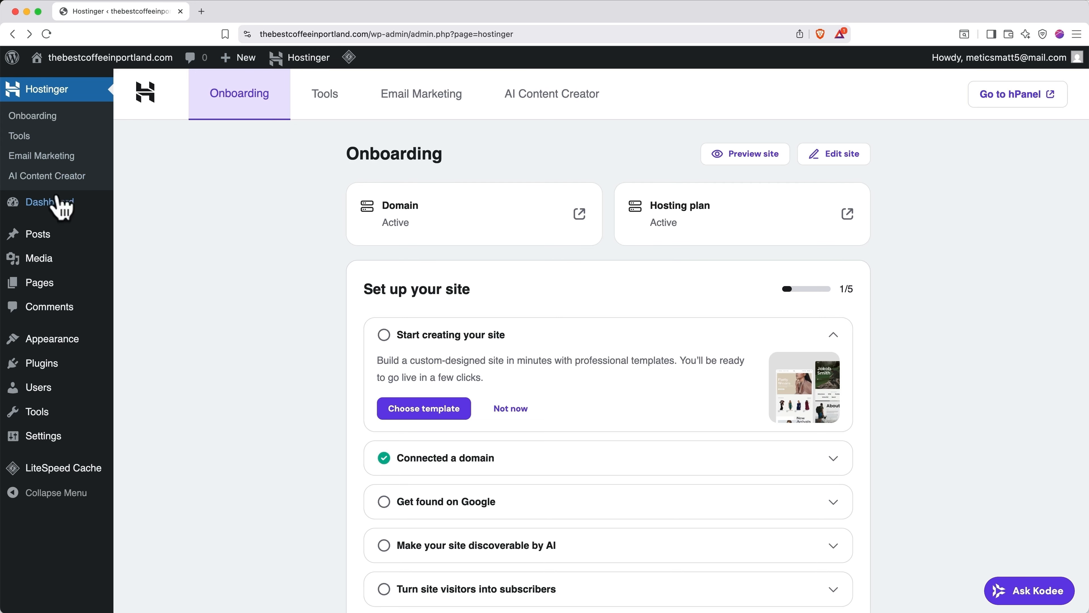
- Open the WordPress Dashboard and dismiss its Hostinger Reach notice and the Welcome to WordPress panel
click(48, 207)
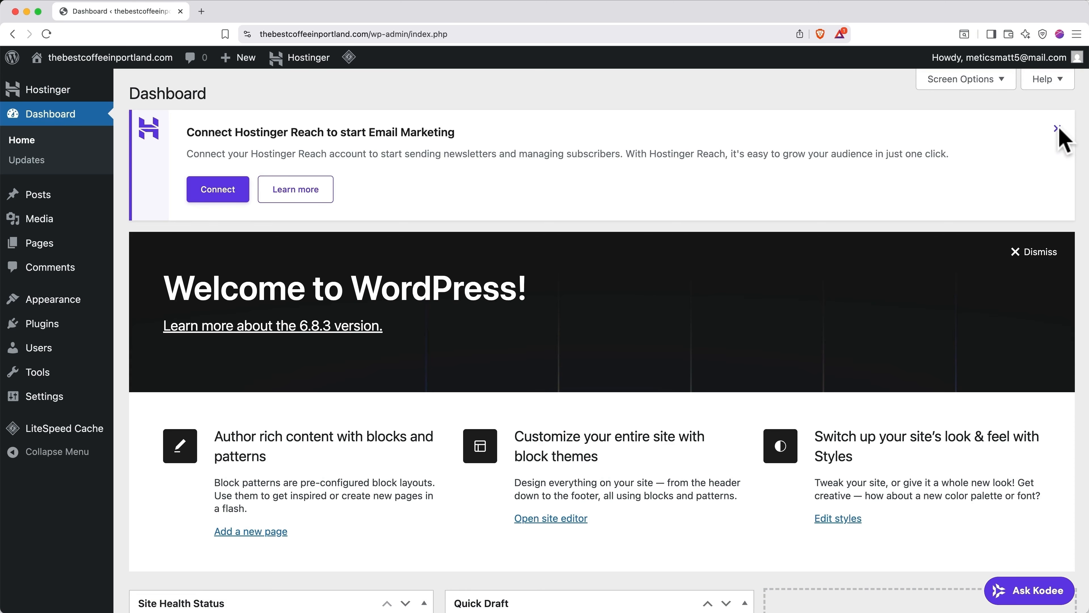
click(1058, 128)
click(1056, 136)
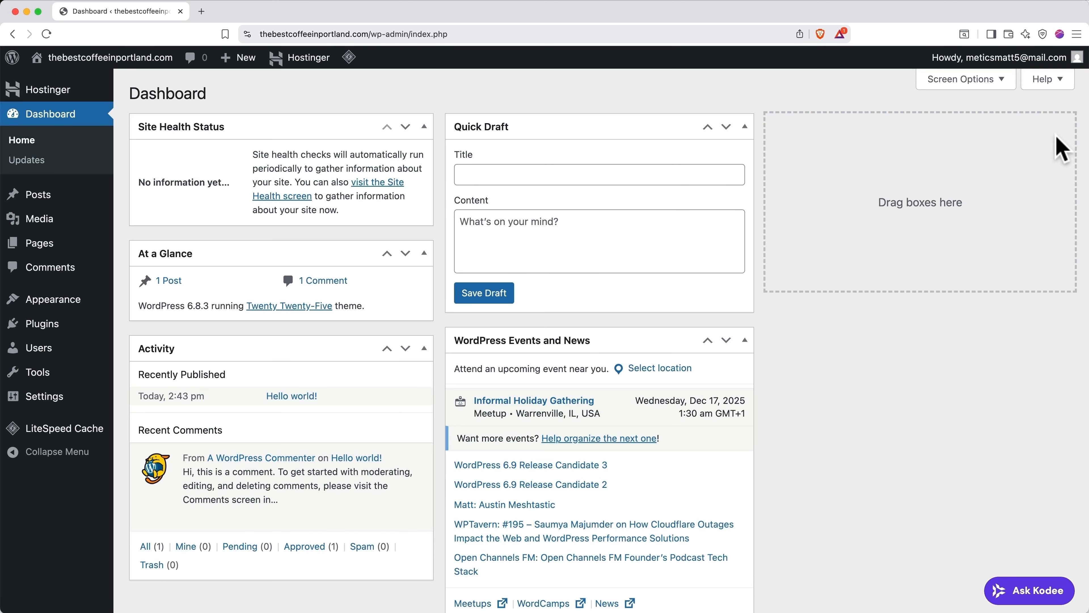
- Hide the Site Health Status, At a Glance, Activity, Quick Draft, and WordPress Events and News boxes from the dashboard
click(999, 82)
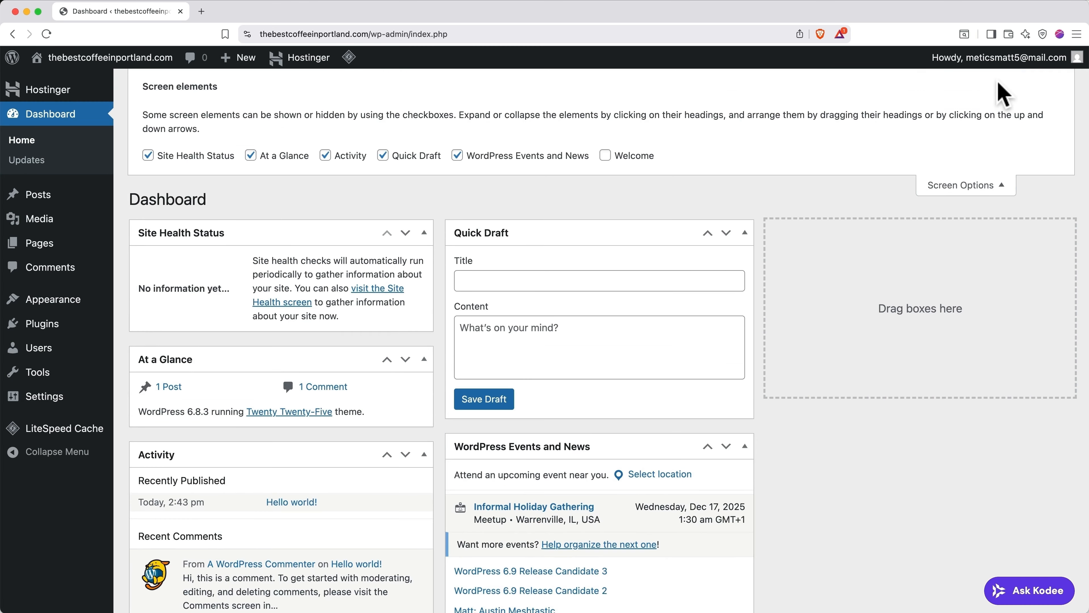
click(148, 156)
click(250, 155)
click(325, 155)
click(382, 156)
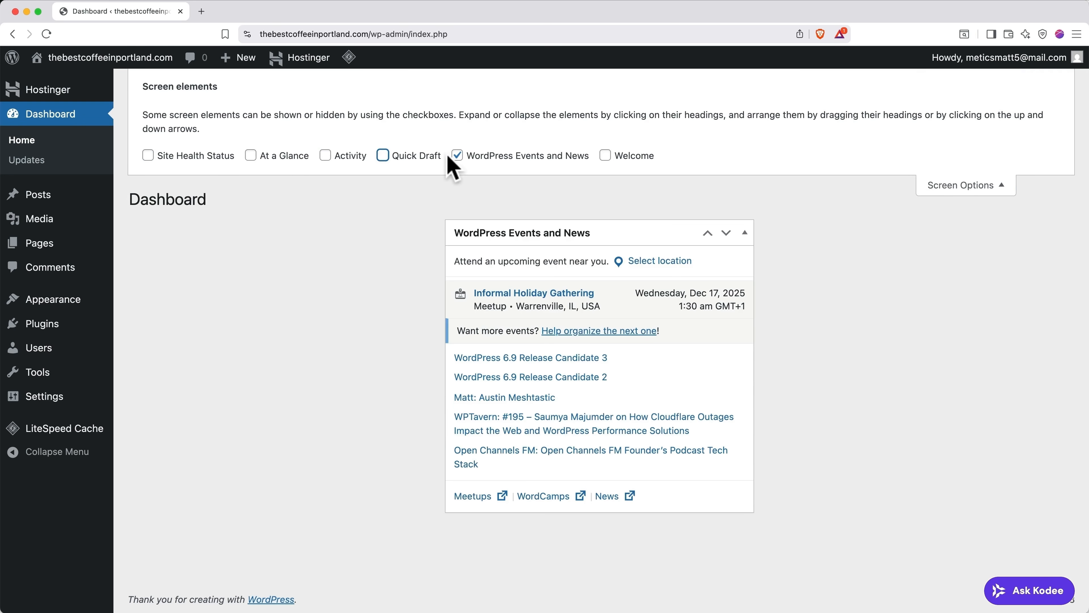
click(458, 156)
click(937, 188)
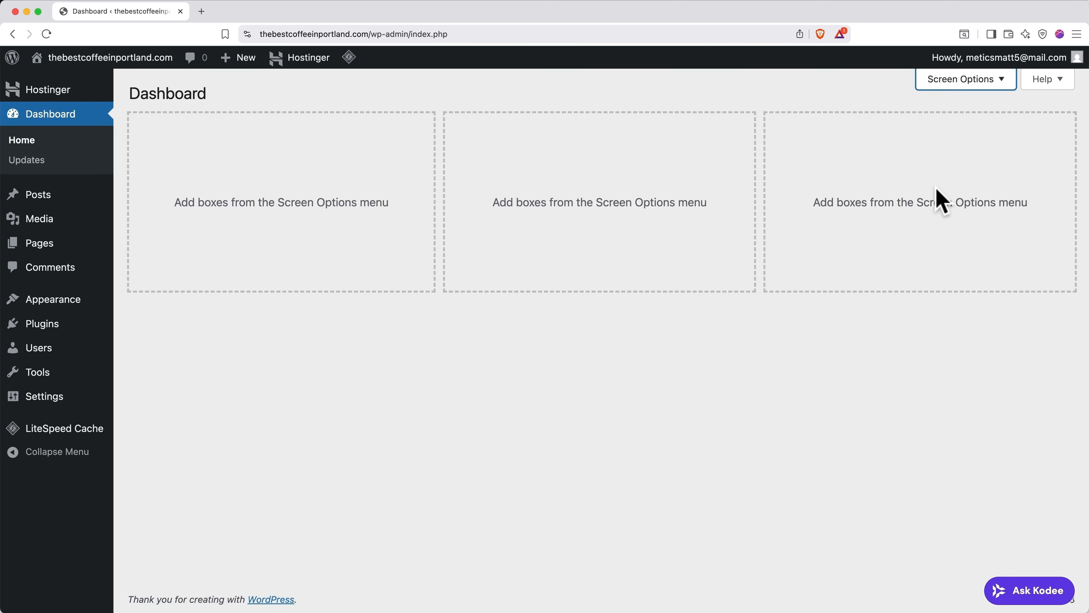
- Deactivate all installed plugins, including the four Hostinger plugins and LiteSpeed Cache, in one bulk action
click(69, 325)
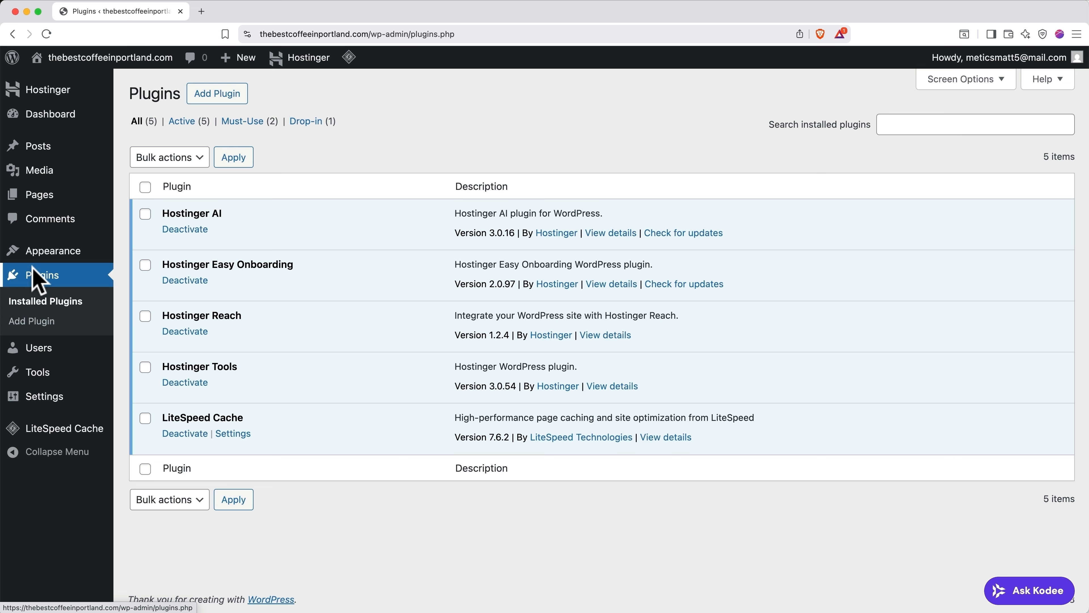
click(145, 187)
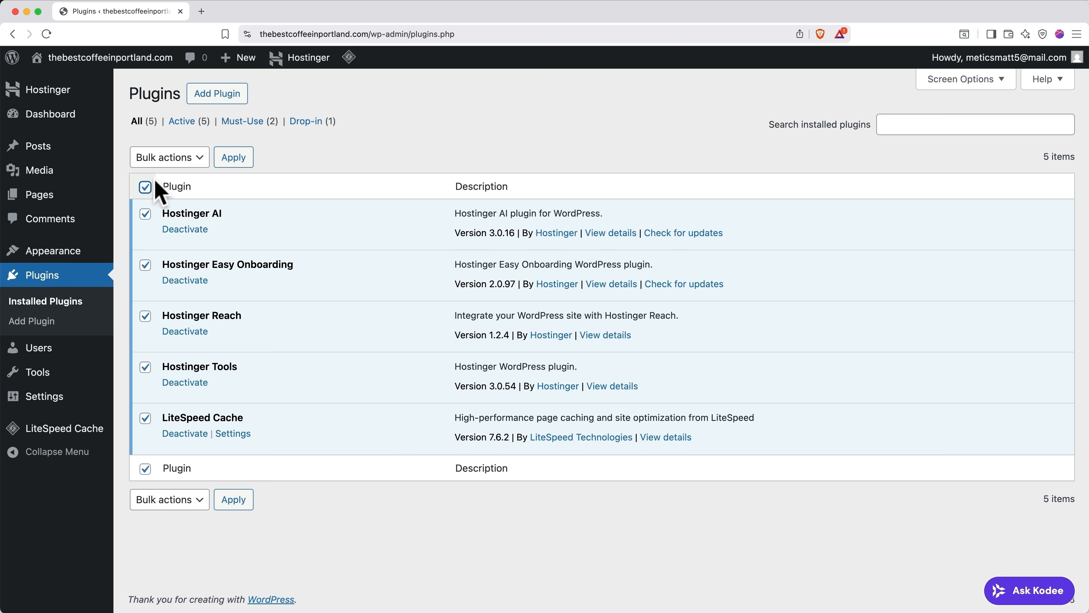
click(176, 168)
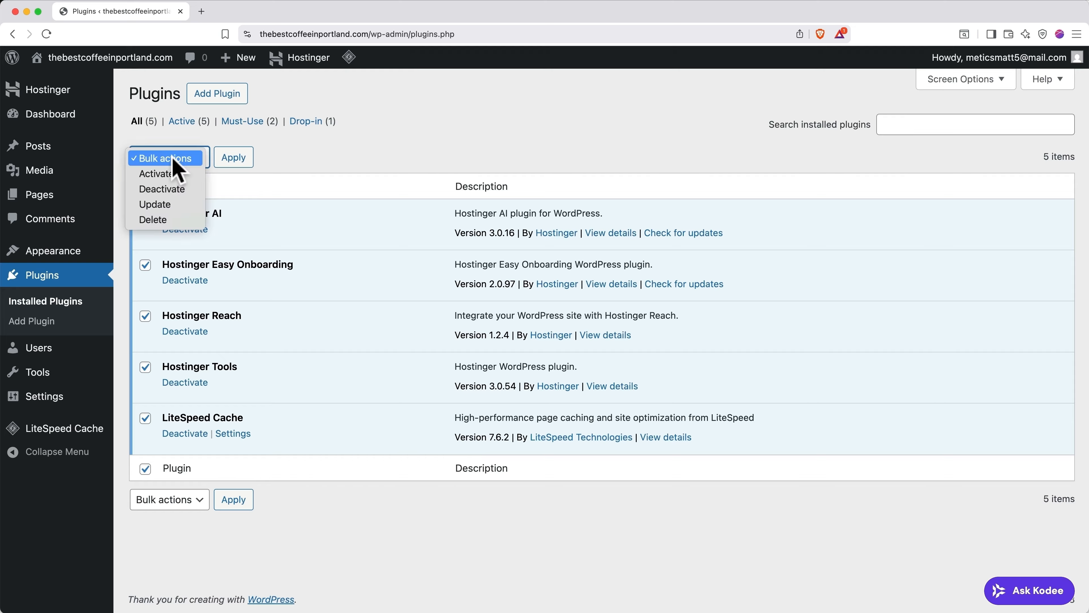
click(177, 189)
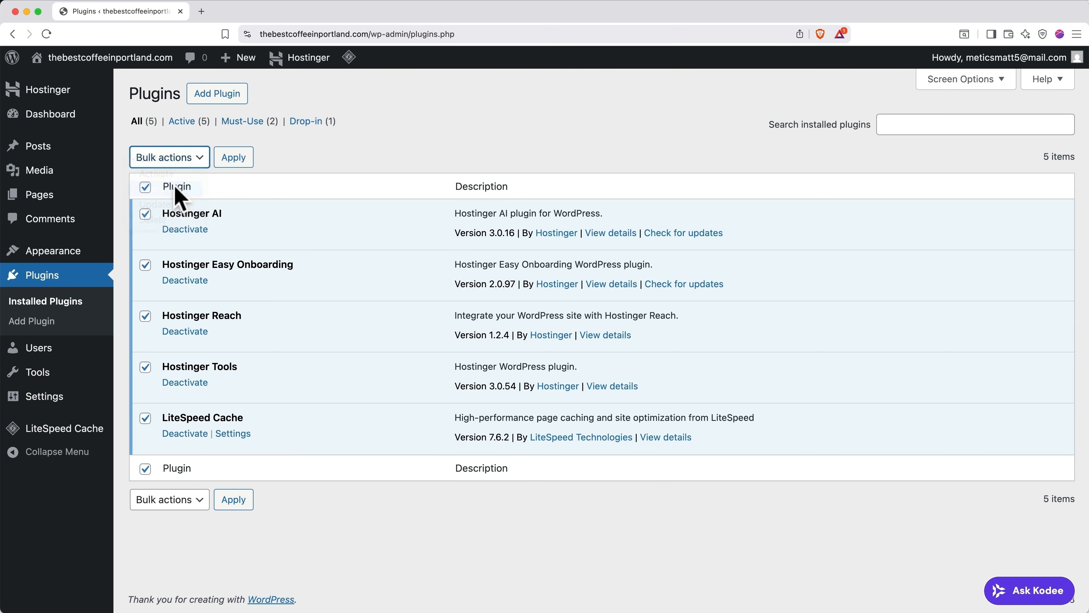
click(232, 157)
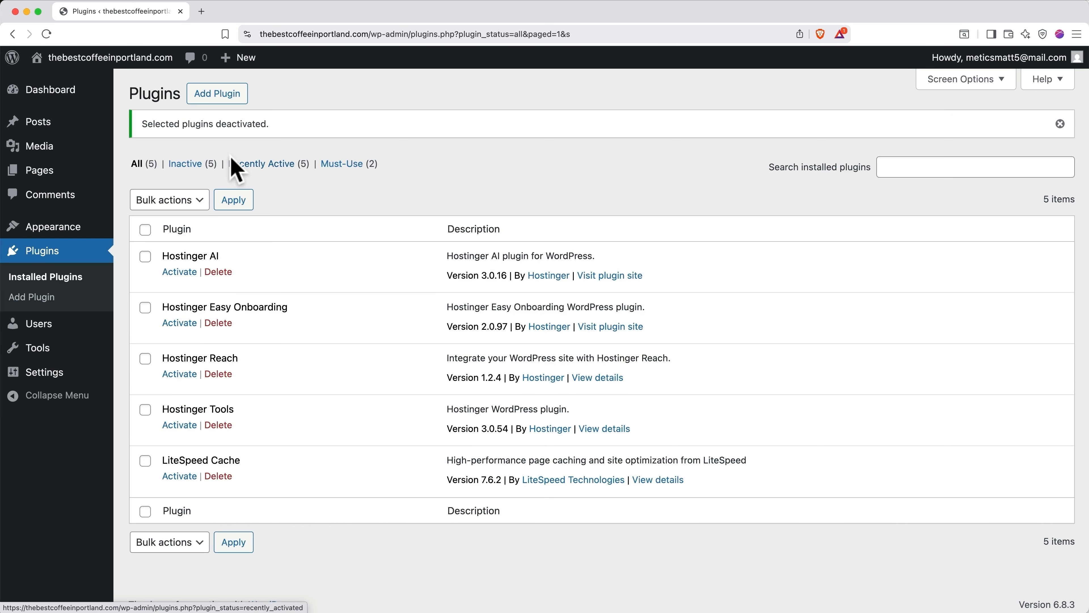
- Delete the Hostinger AI, Hostinger Easy Onboarding, Hostinger Reach, and Hostinger Tools plugins together with their data
click(145, 256)
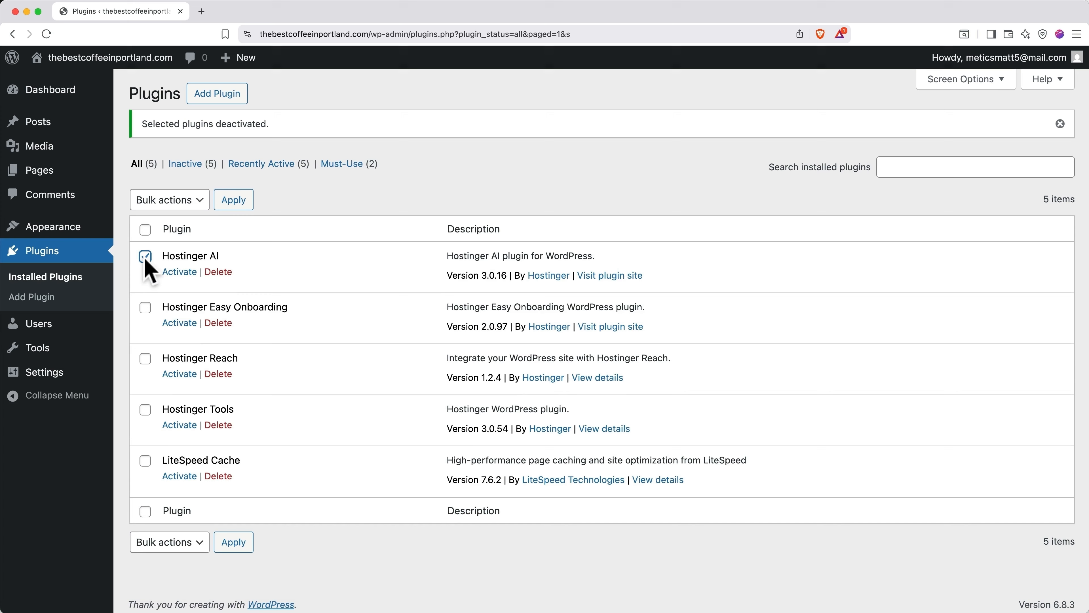
click(145, 307)
click(145, 359)
click(145, 410)
click(168, 202)
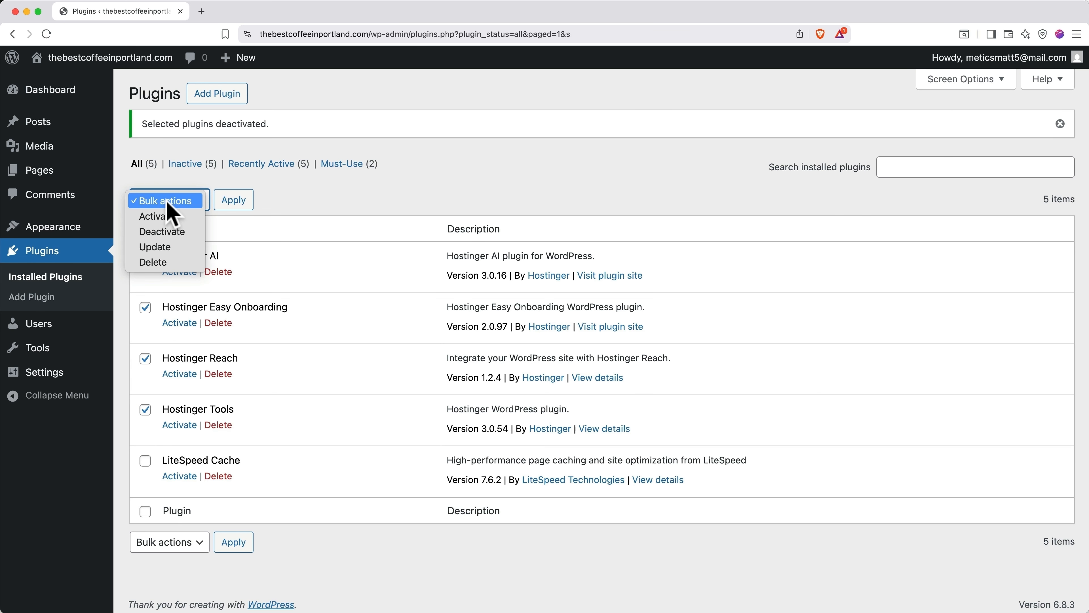
click(168, 263)
click(233, 200)
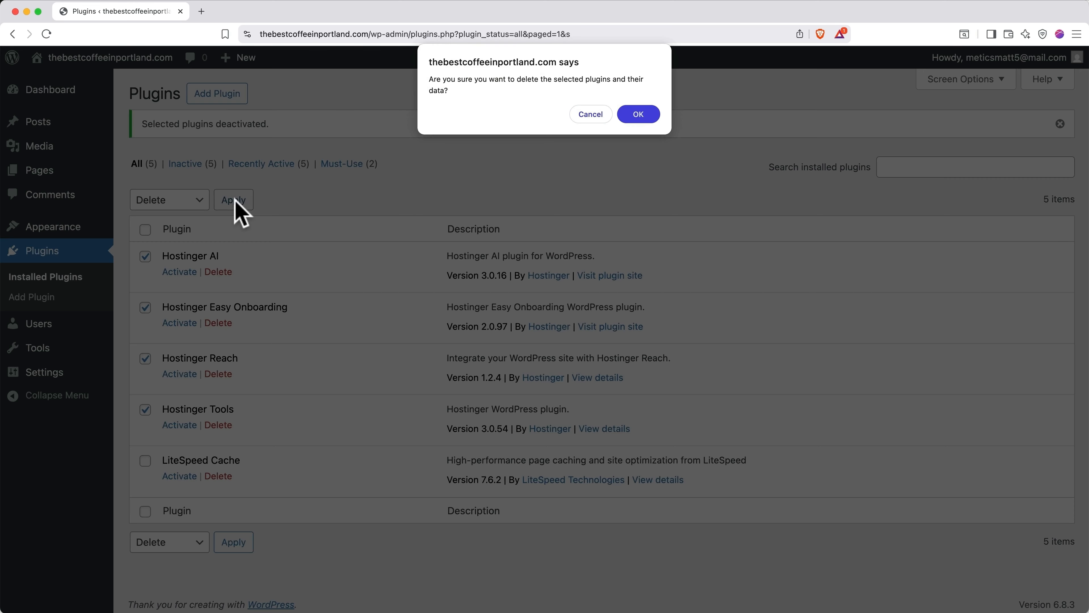
click(639, 114)
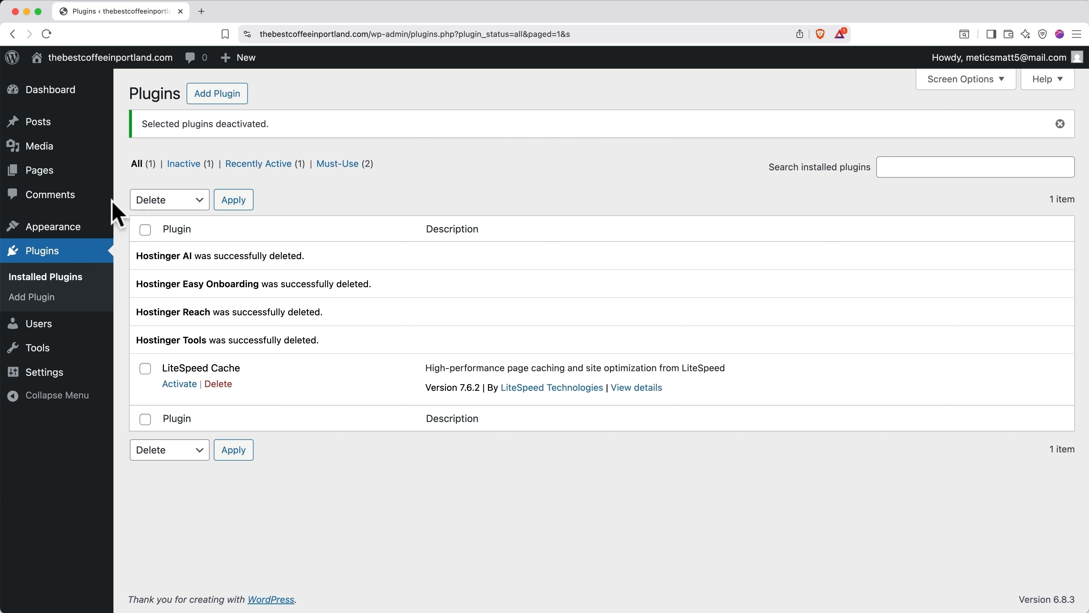
- Search the theme library for "astra", install and activate the Astra theme, and dismiss its welcome banner and the activation notice
click(77, 235)
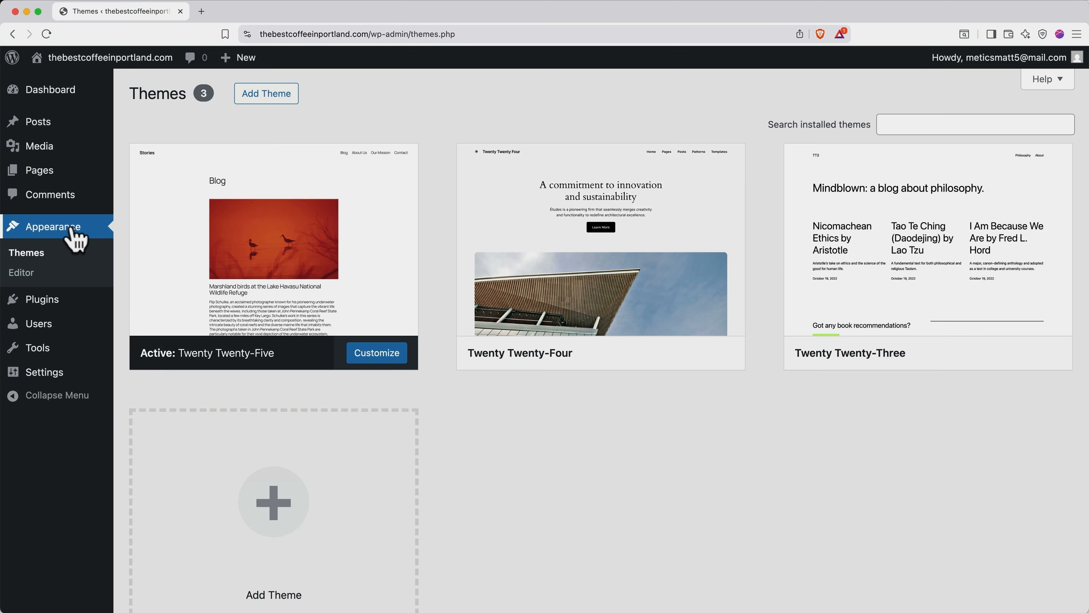
click(268, 95)
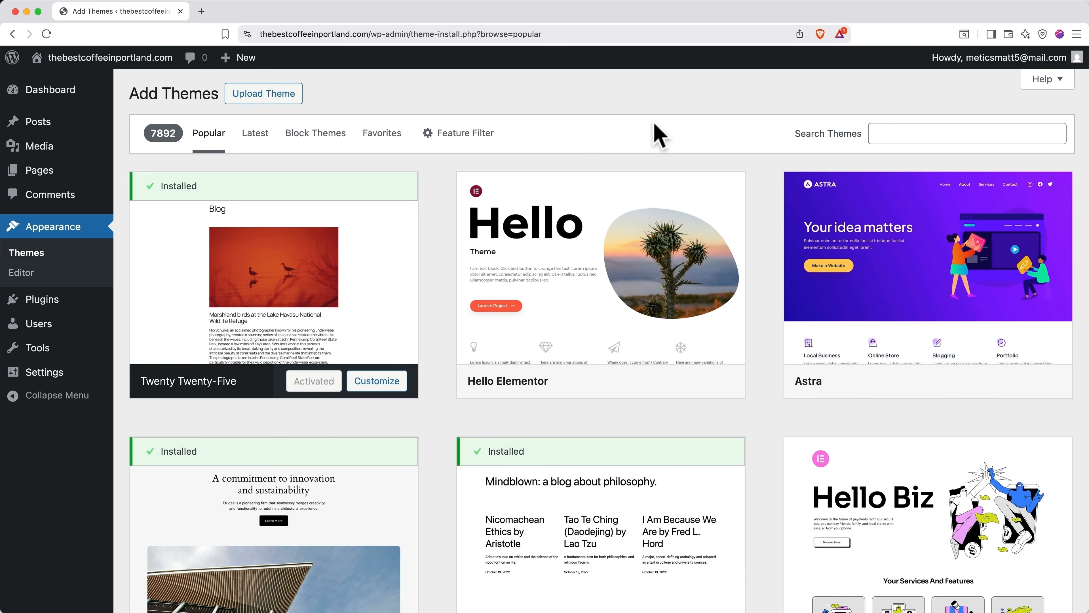
click(888, 135)
text(astra)
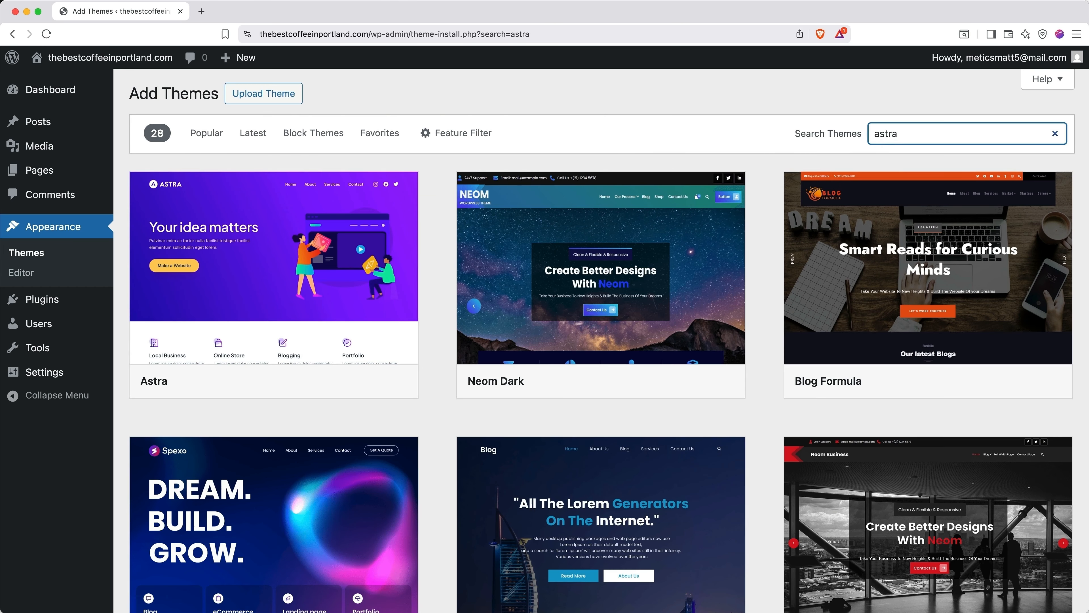
mouse_move(352, 254)
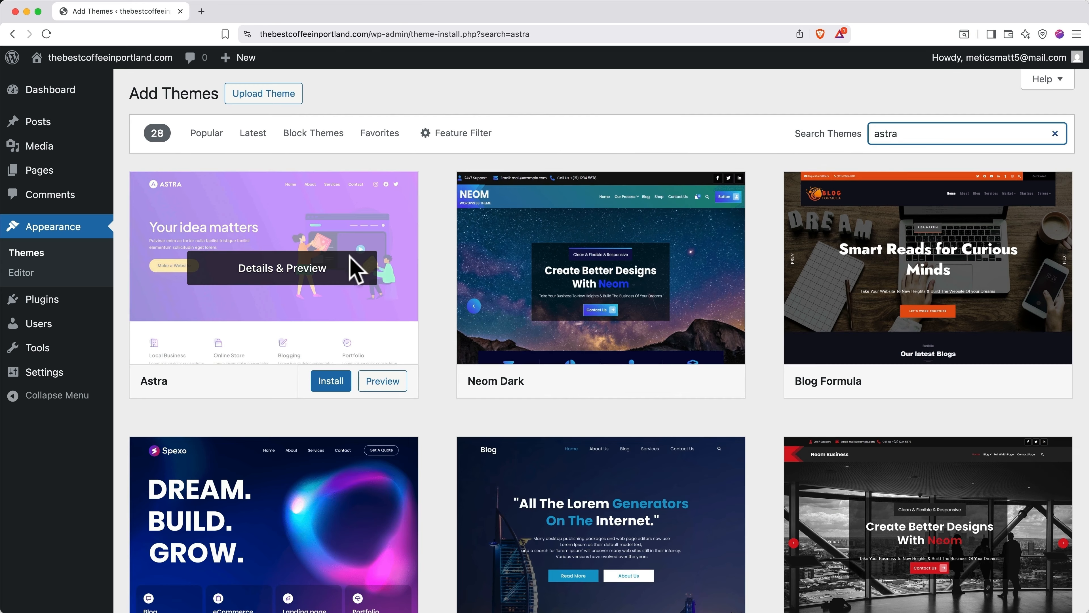
click(334, 382)
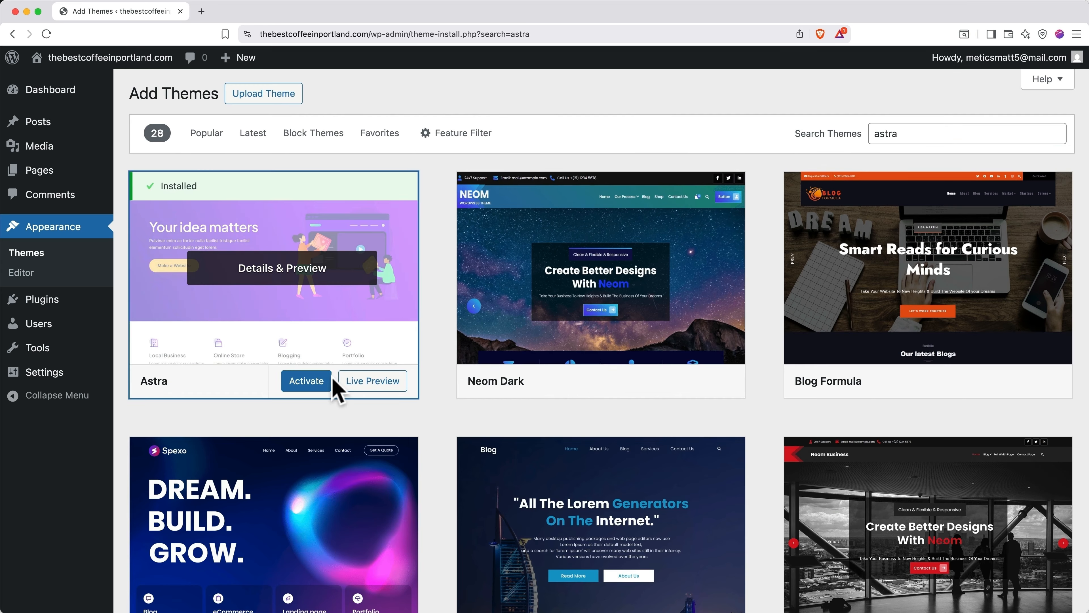
click(310, 378)
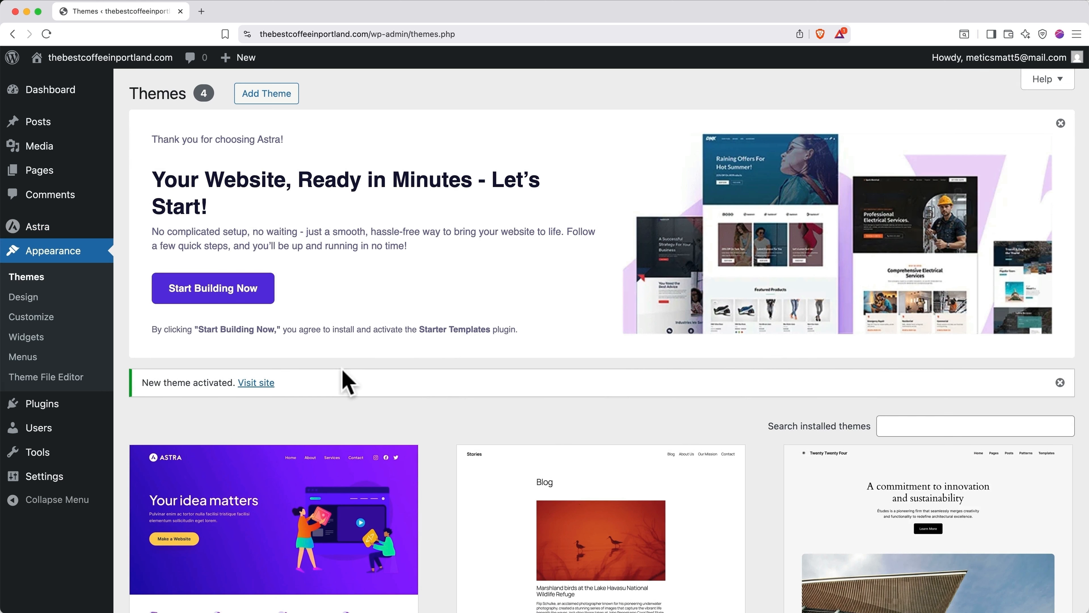
click(1056, 123)
click(1059, 122)
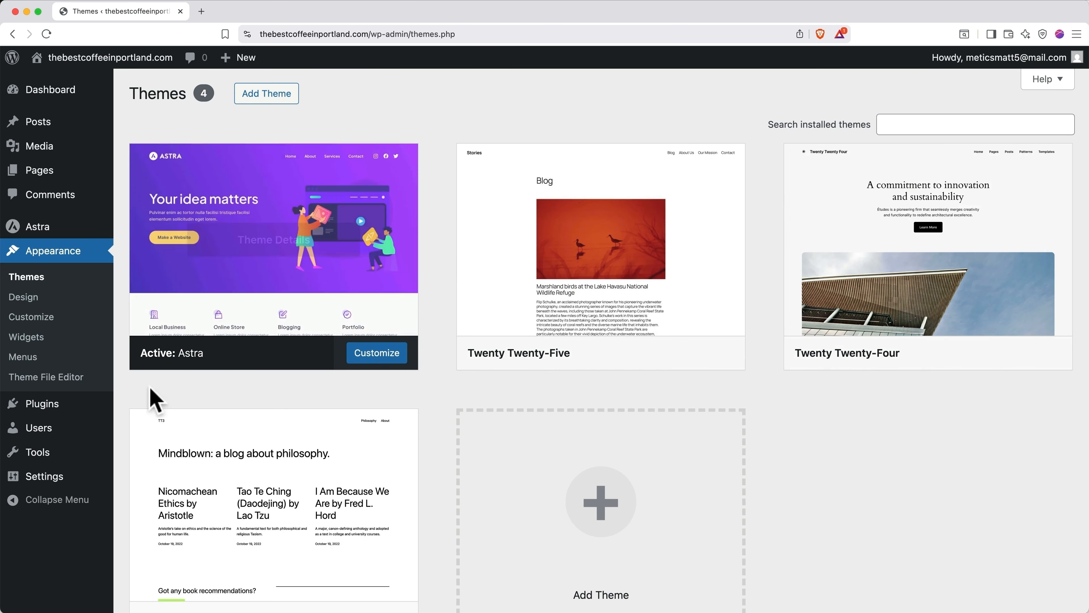
- Search the plugin library for "starter templates", and install and activate Starter Templates by Brainstorm Force
click(72, 413)
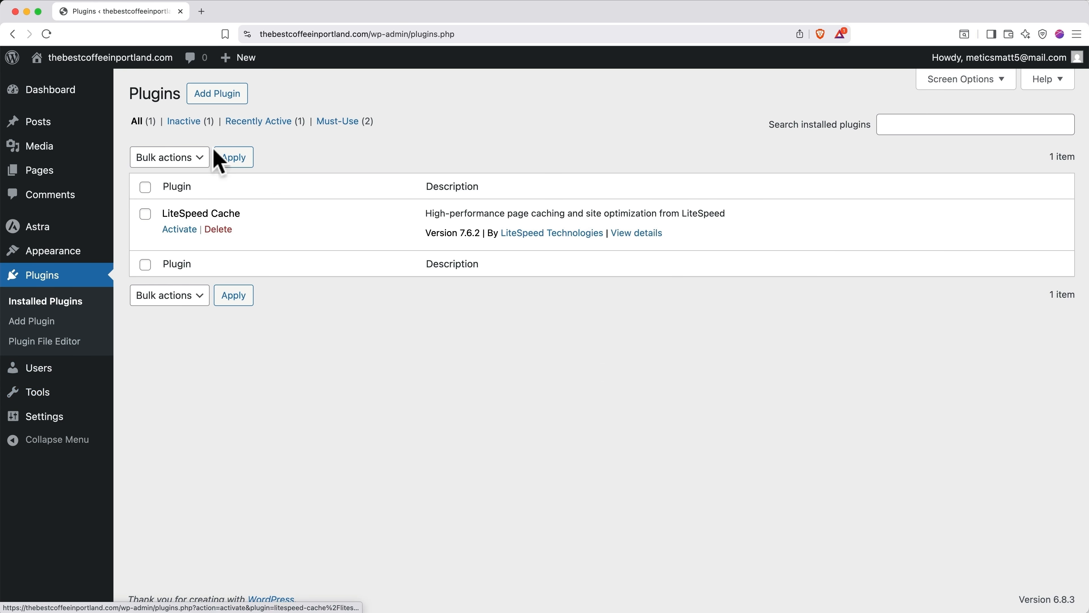
click(216, 101)
click(852, 139)
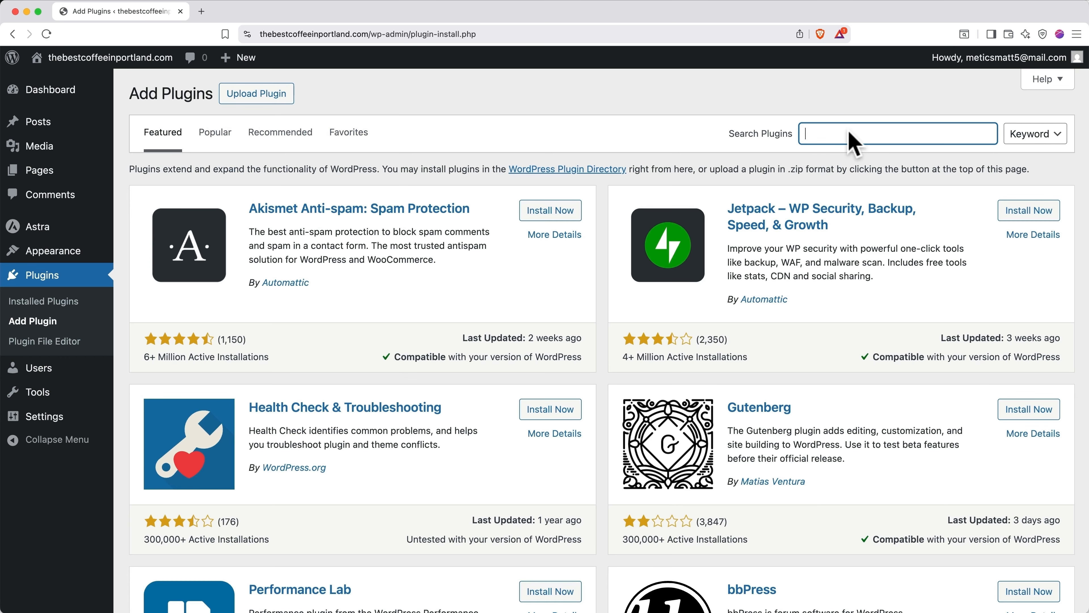
text(starter templates)
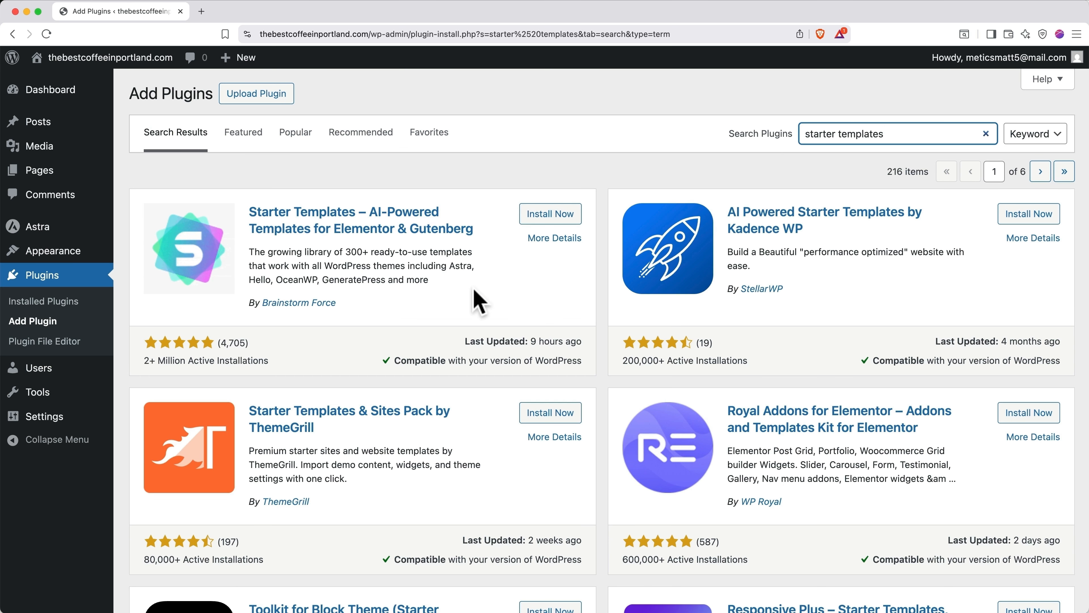
click(549, 215)
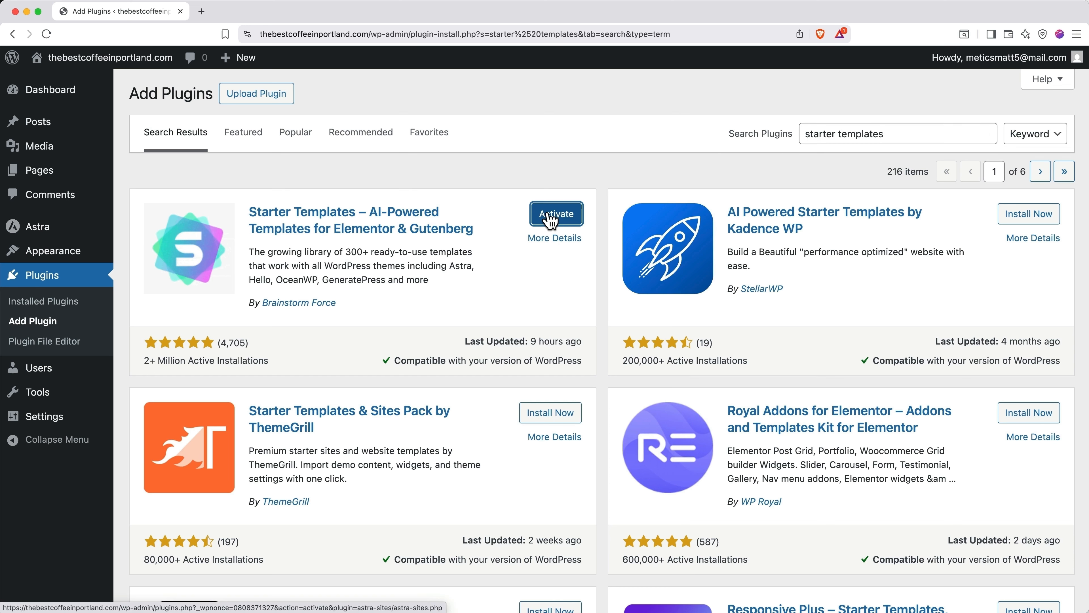
click(550, 216)
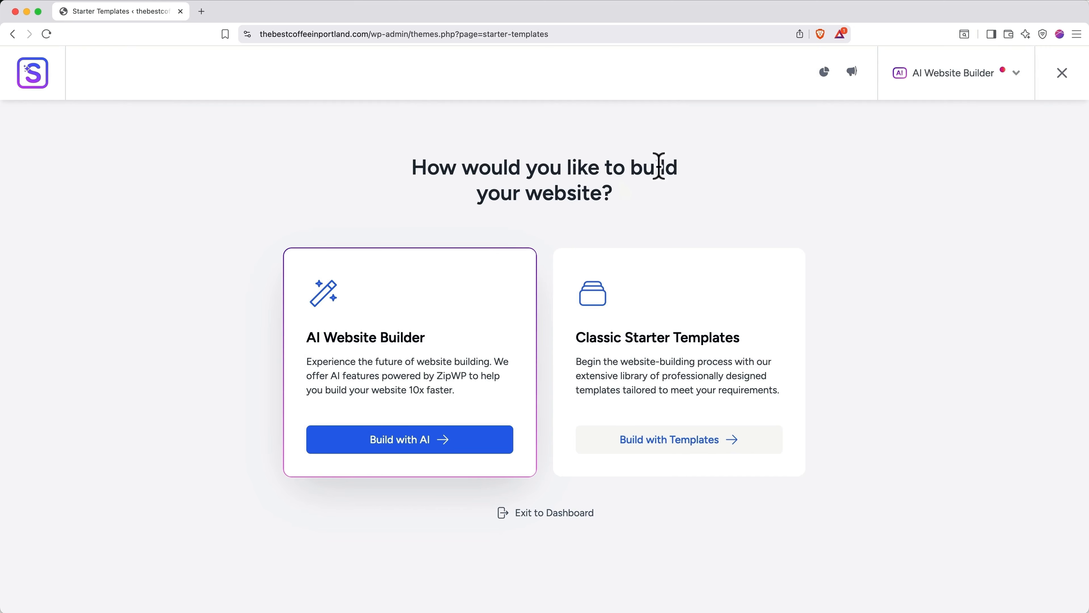
- Leave Starter Templates after viewing its page builder options, and save the General settings with "Disable Elementor Page Builder Templates" unticked
click(960, 80)
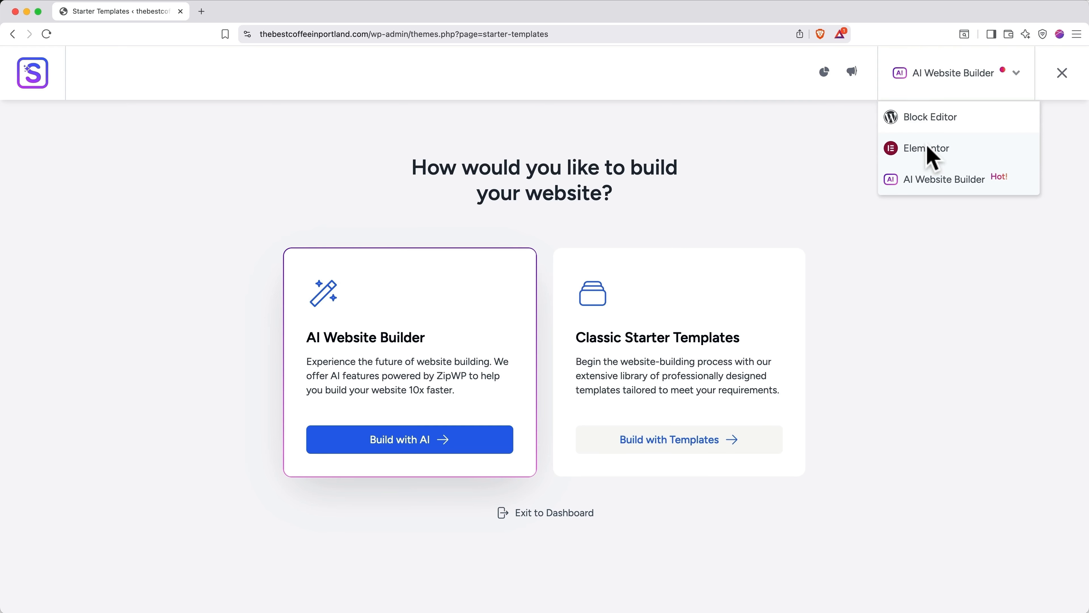
click(1067, 73)
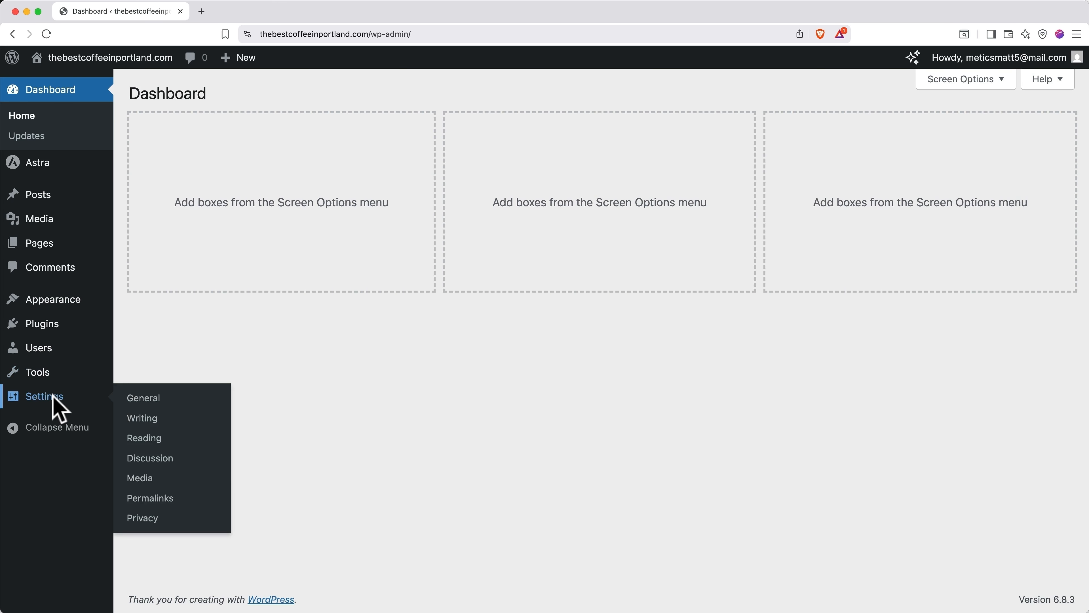
click(53, 399)
scroll(167, 410, down, 10)
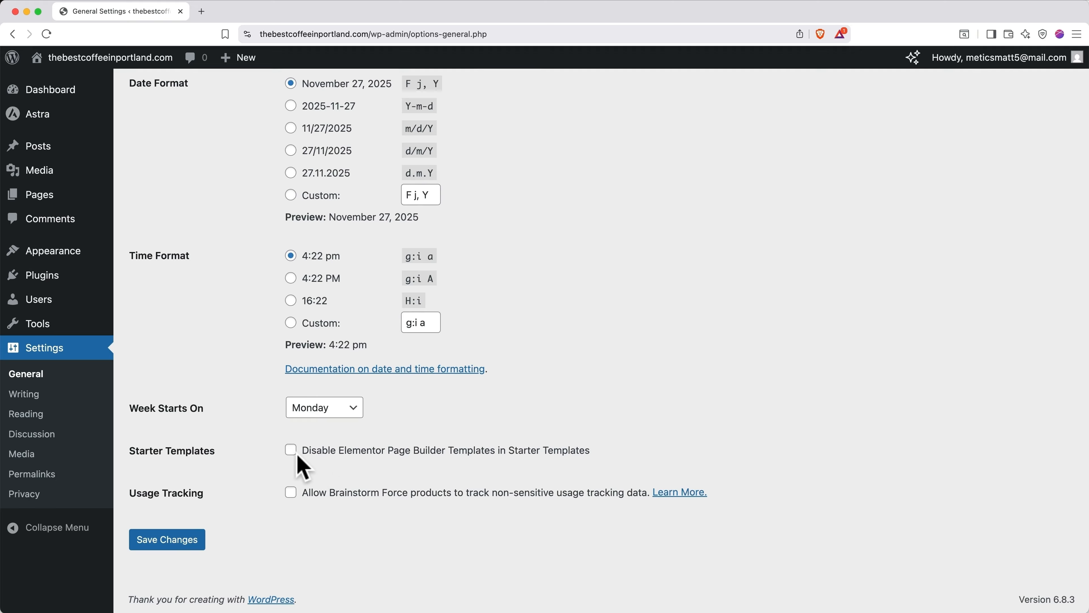
click(182, 536)
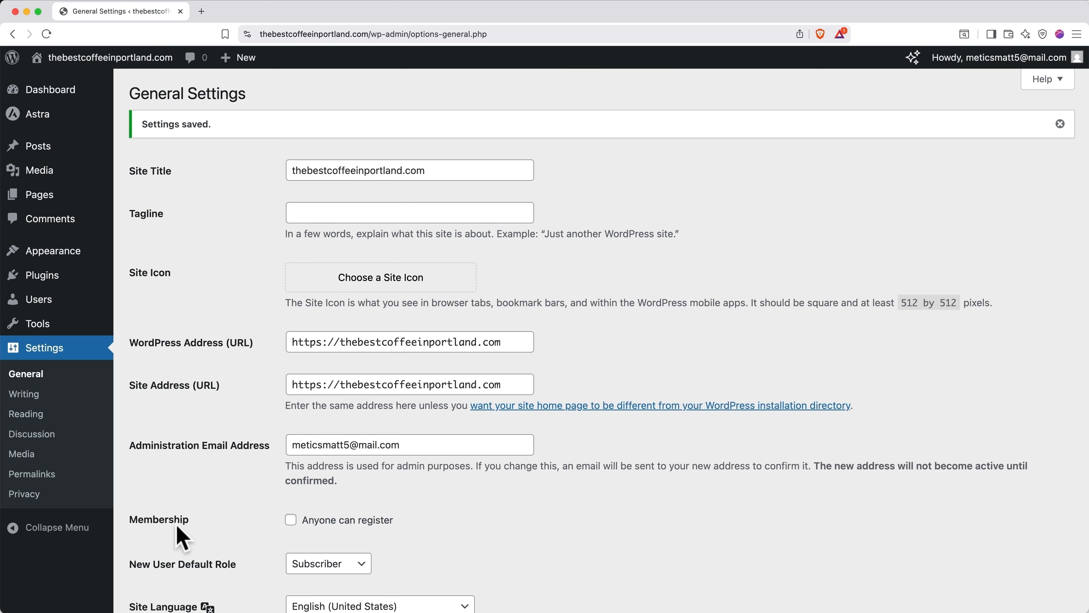
- Start Starter Templates from the installed plugins, choose Elementor as the page builder, and look over the popular templates
click(48, 280)
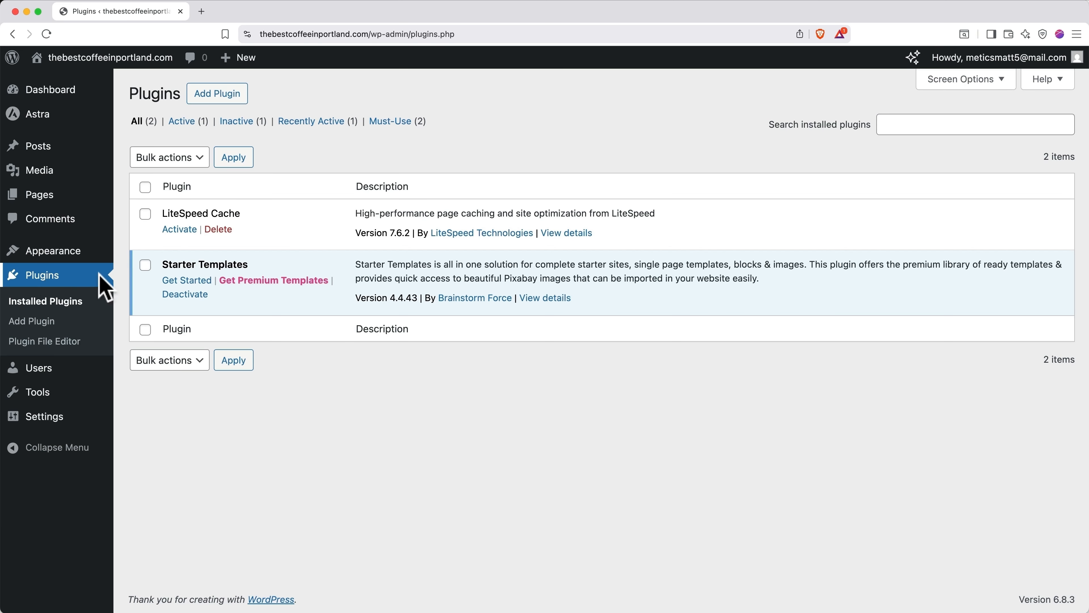
click(185, 281)
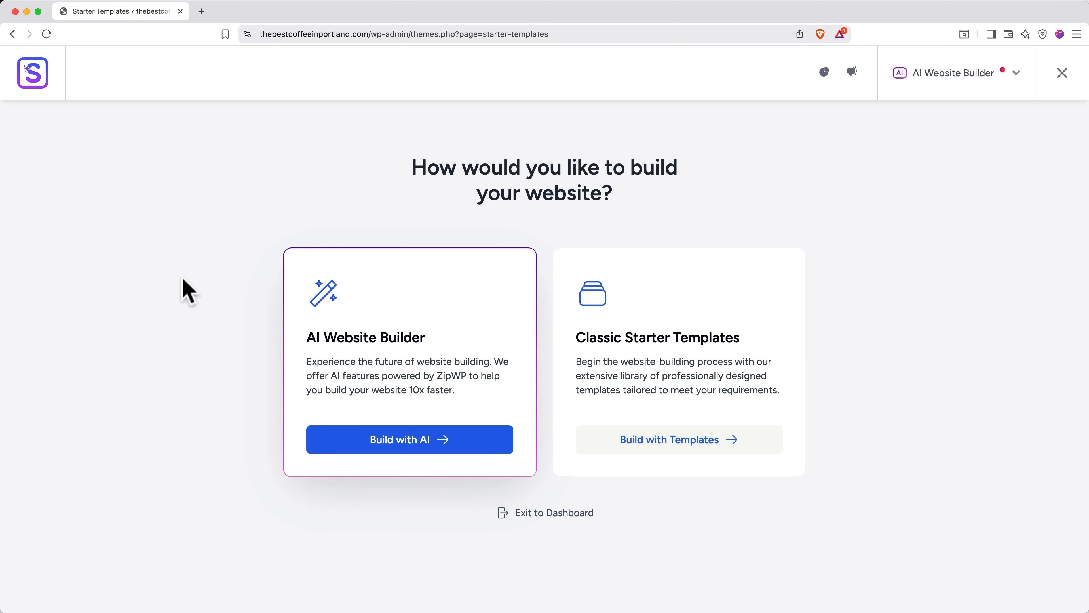
click(919, 84)
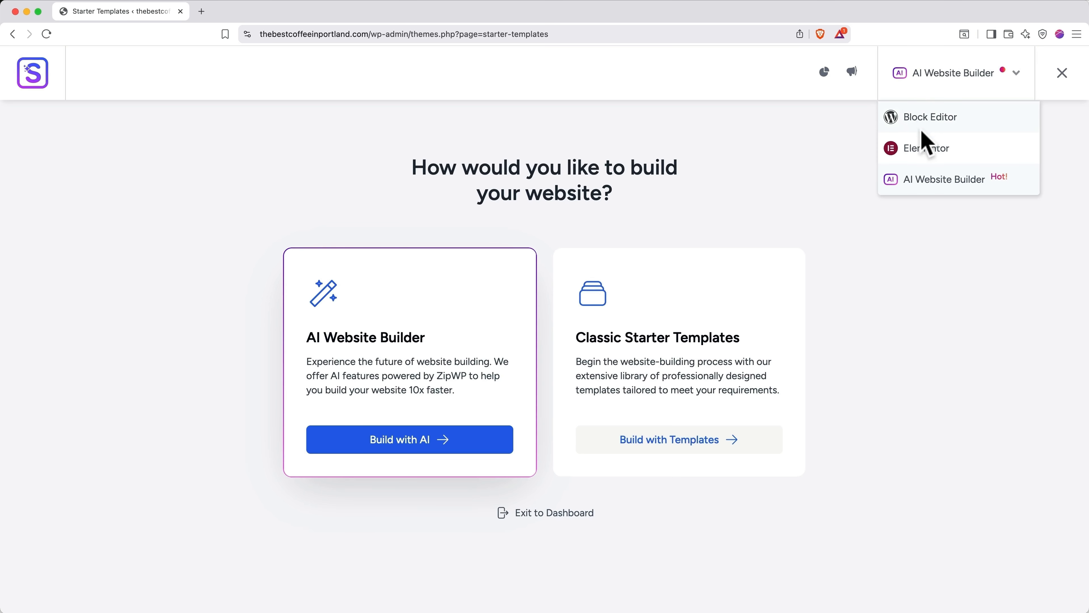
click(926, 149)
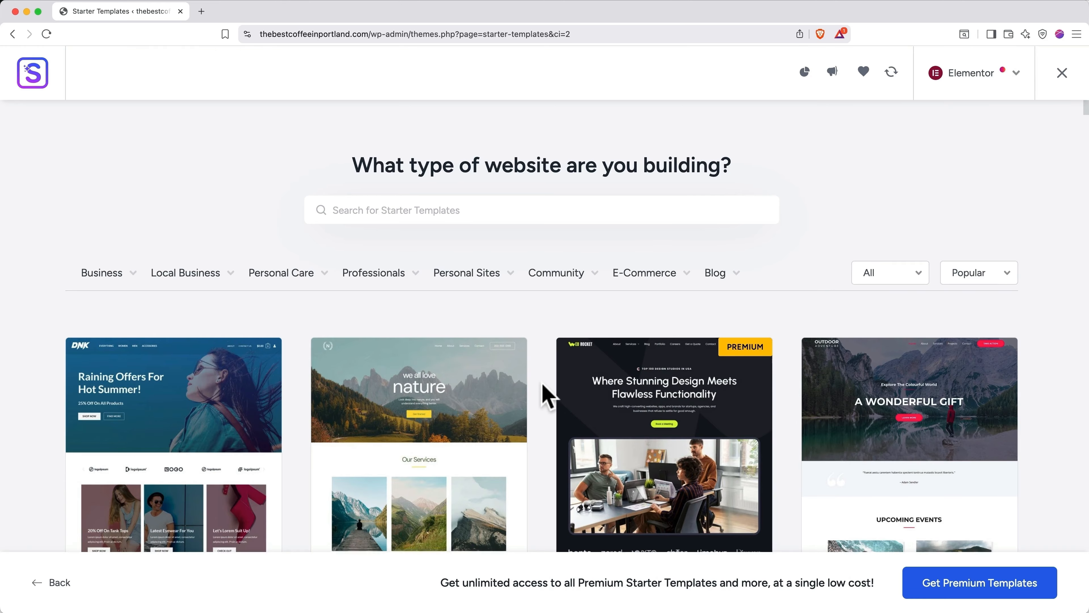
scroll(548, 397, down, 5)
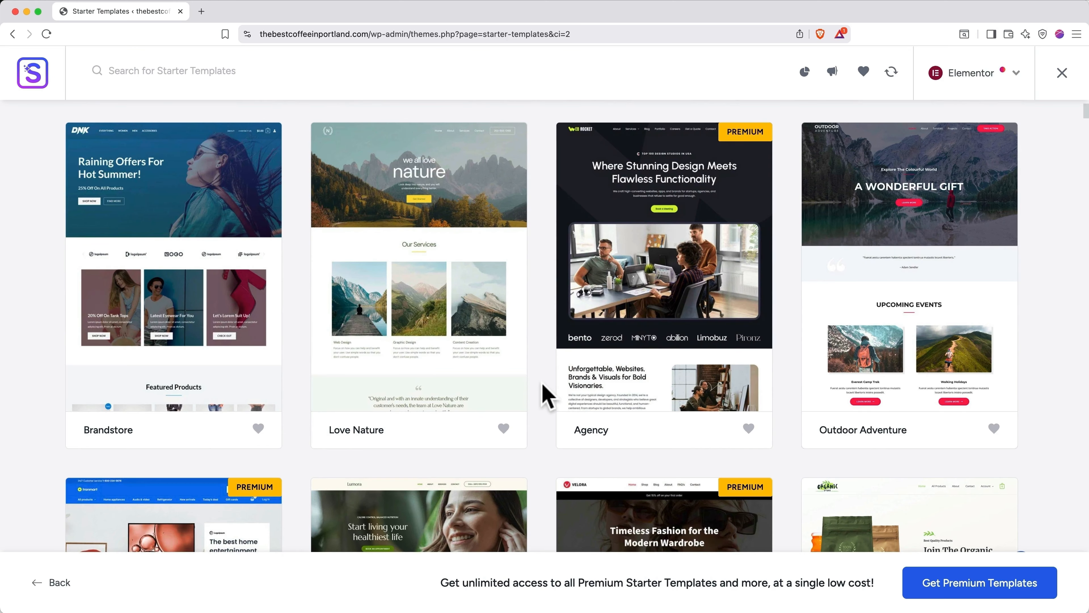
scroll(548, 396, up, 5)
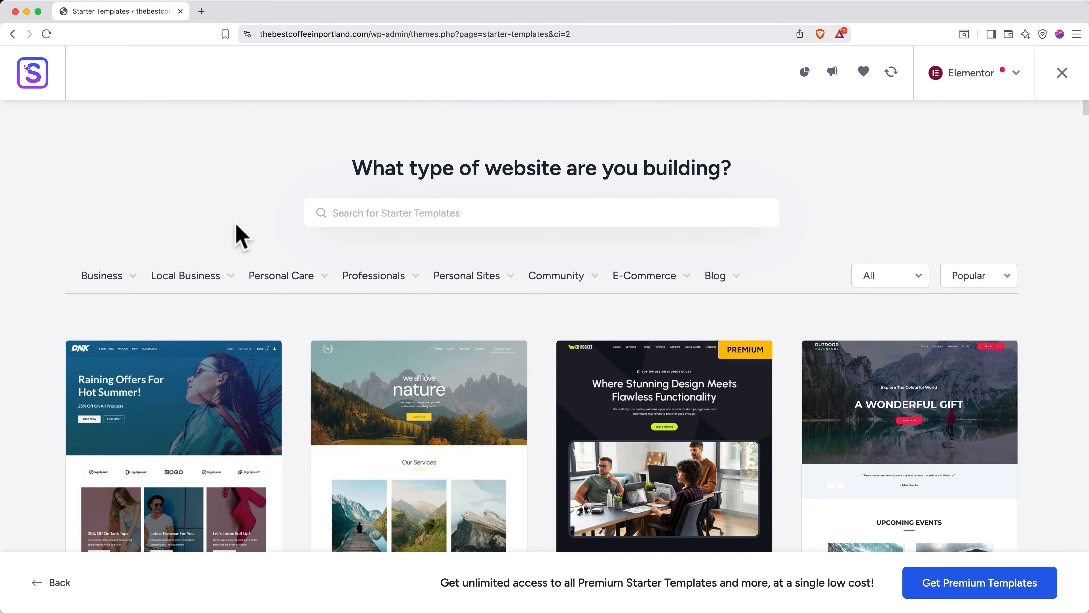
- Filter the template library to the Restaurant category under Business and select the free Coffee House template
mouse_move(134, 287)
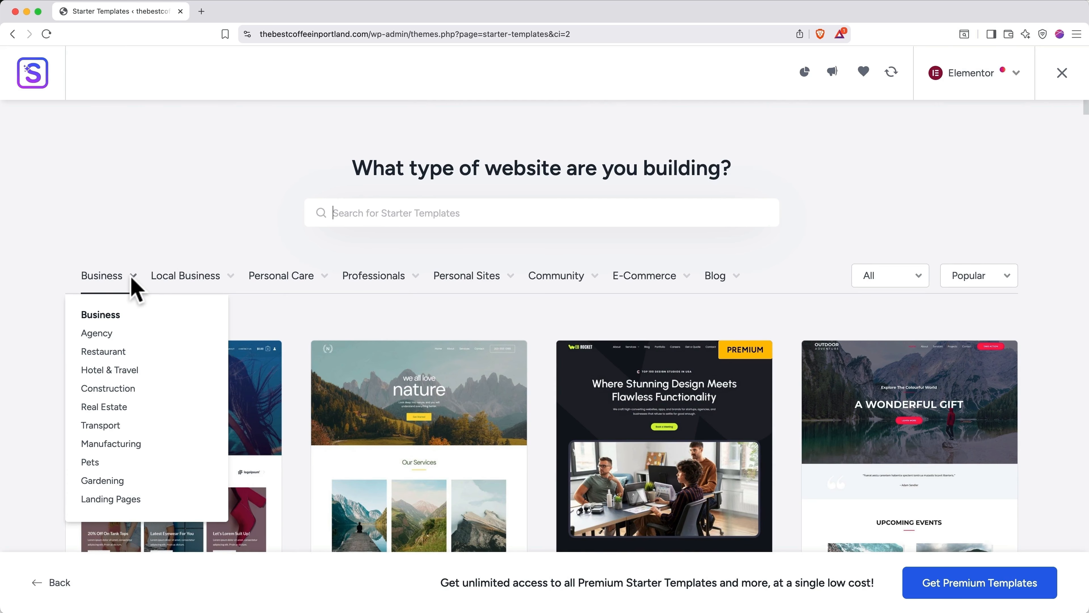
click(99, 351)
scroll(296, 389, down, 15)
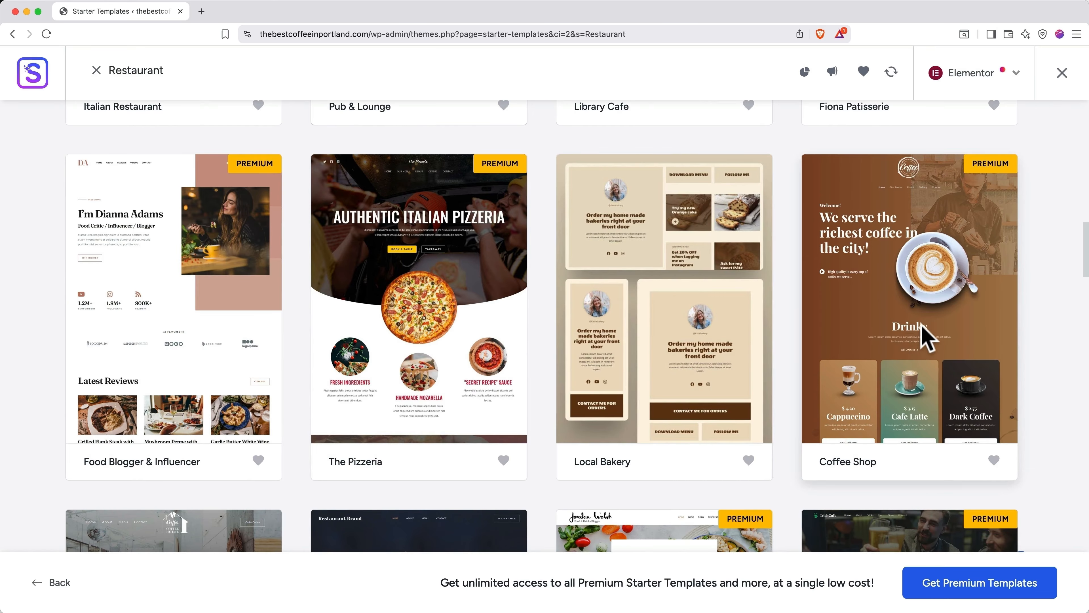
scroll(926, 337, down, 8)
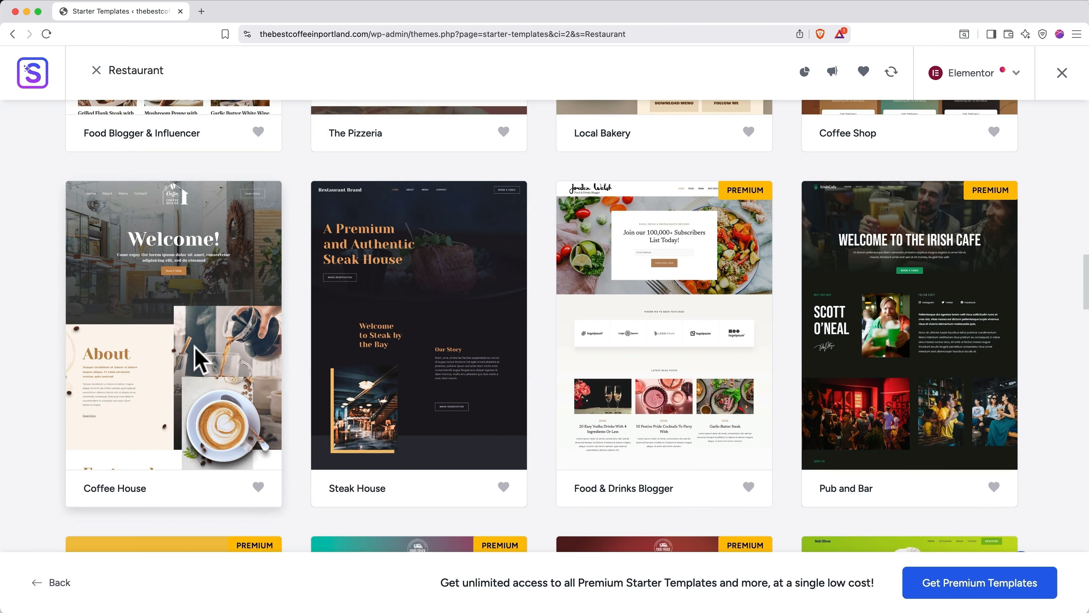
click(198, 359)
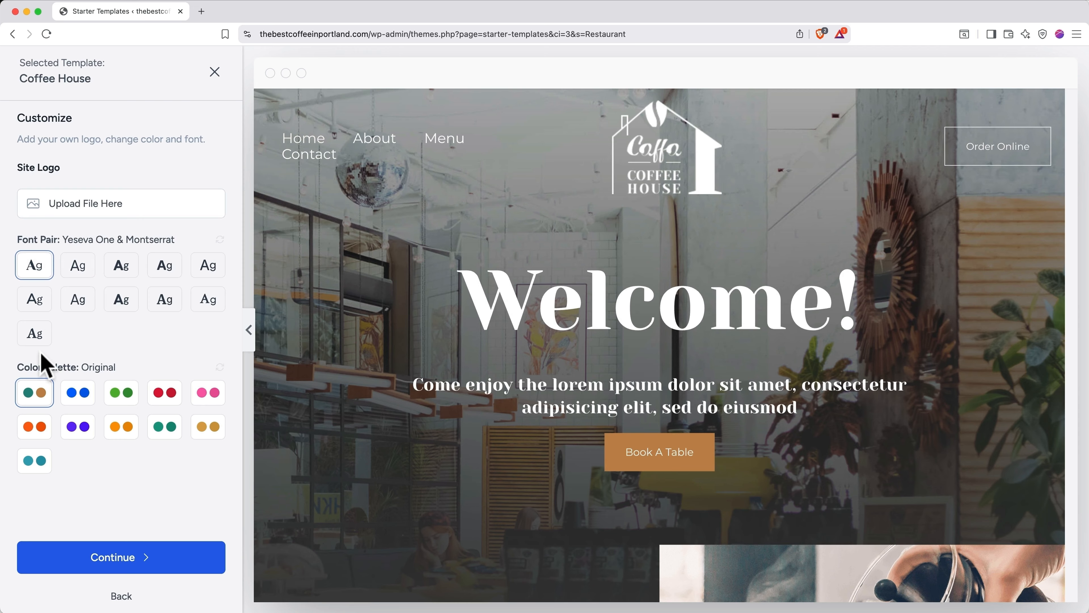
- Try out the alternative color palettes on the Coffee House preview and go back to the Original palette
click(76, 392)
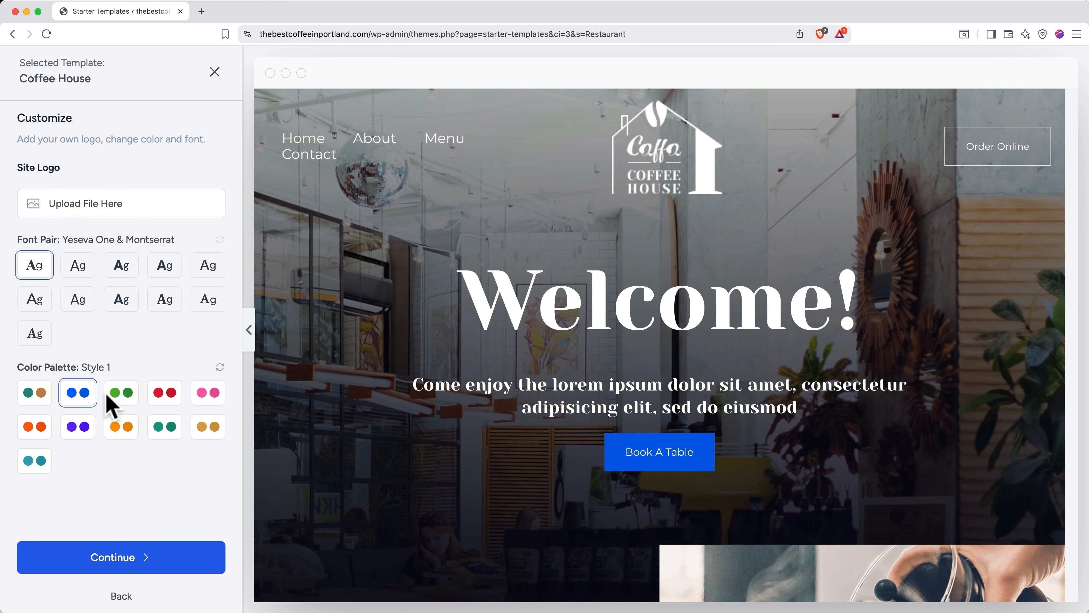
click(116, 395)
click(157, 394)
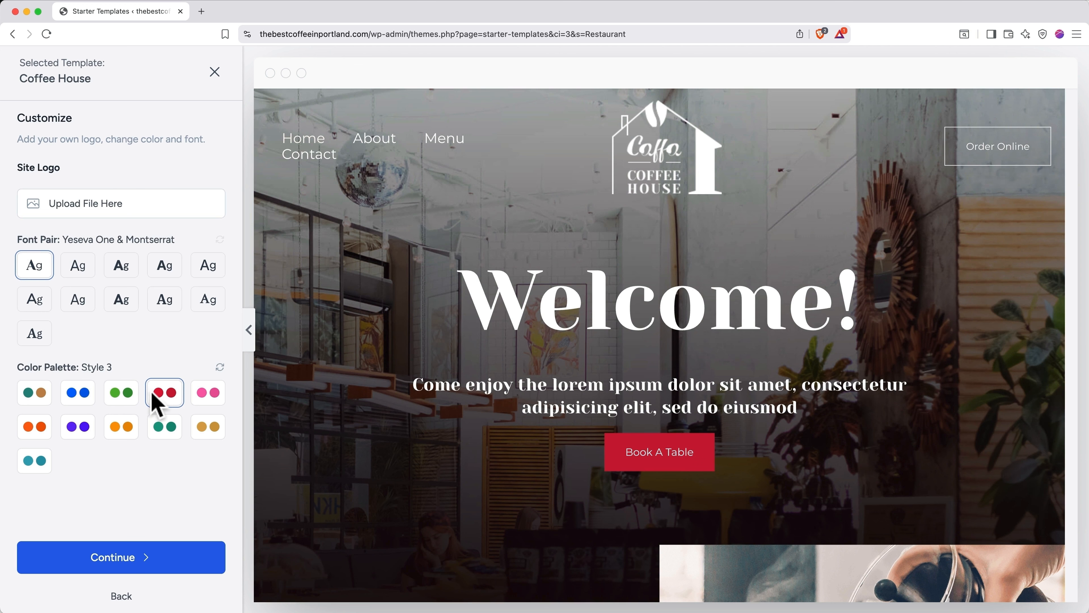
click(205, 405)
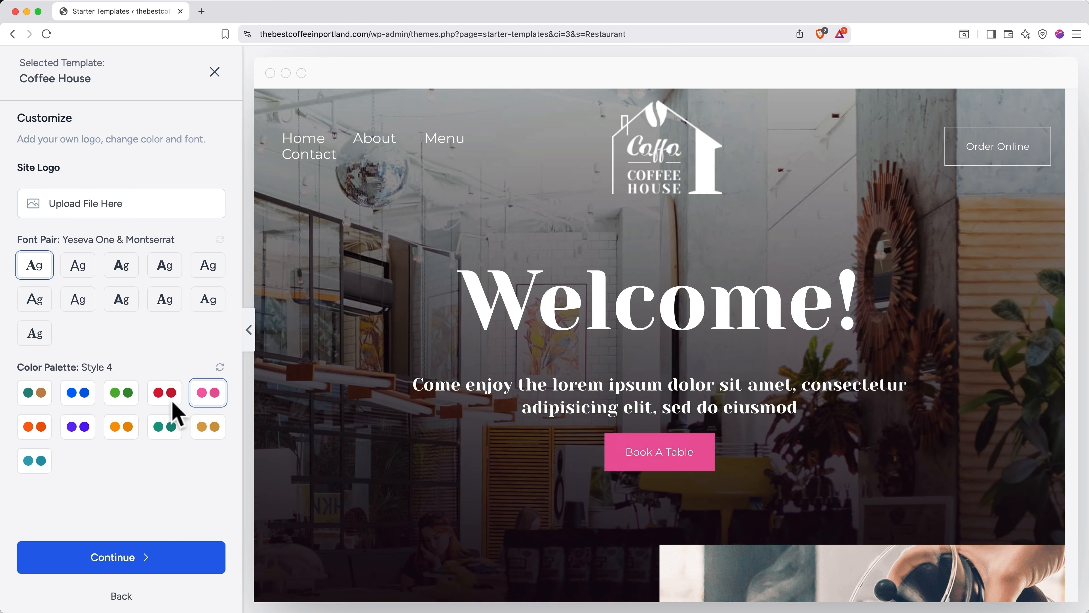
click(43, 434)
click(74, 433)
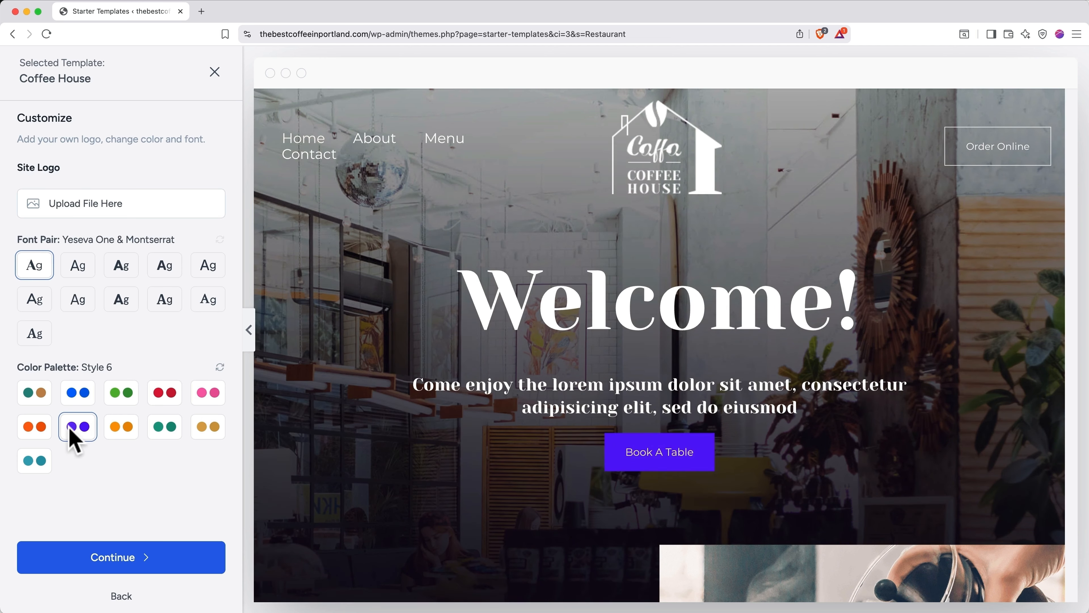
click(120, 434)
click(162, 429)
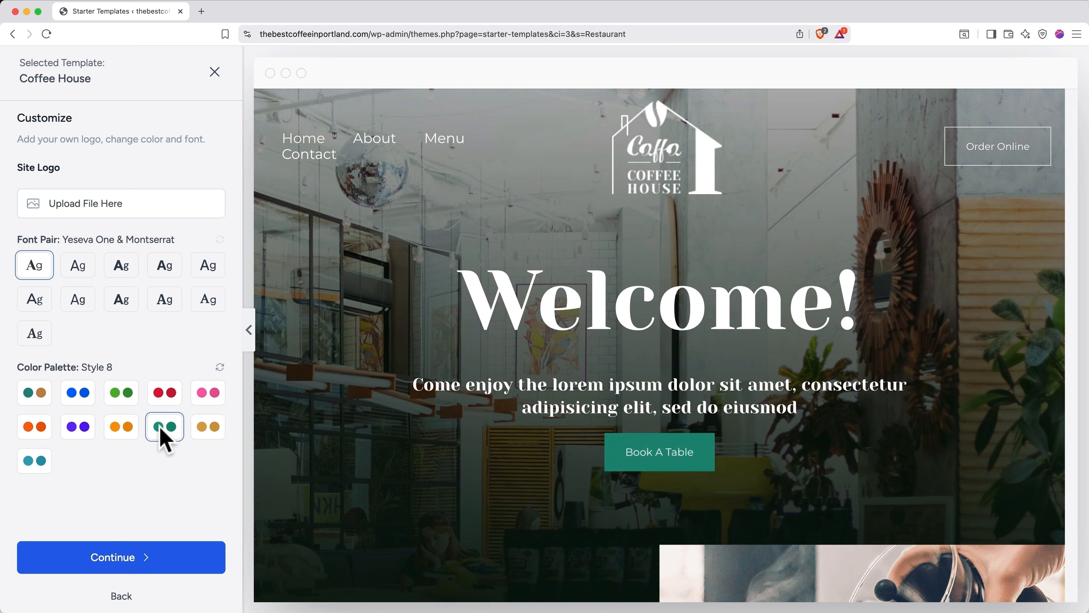
click(205, 429)
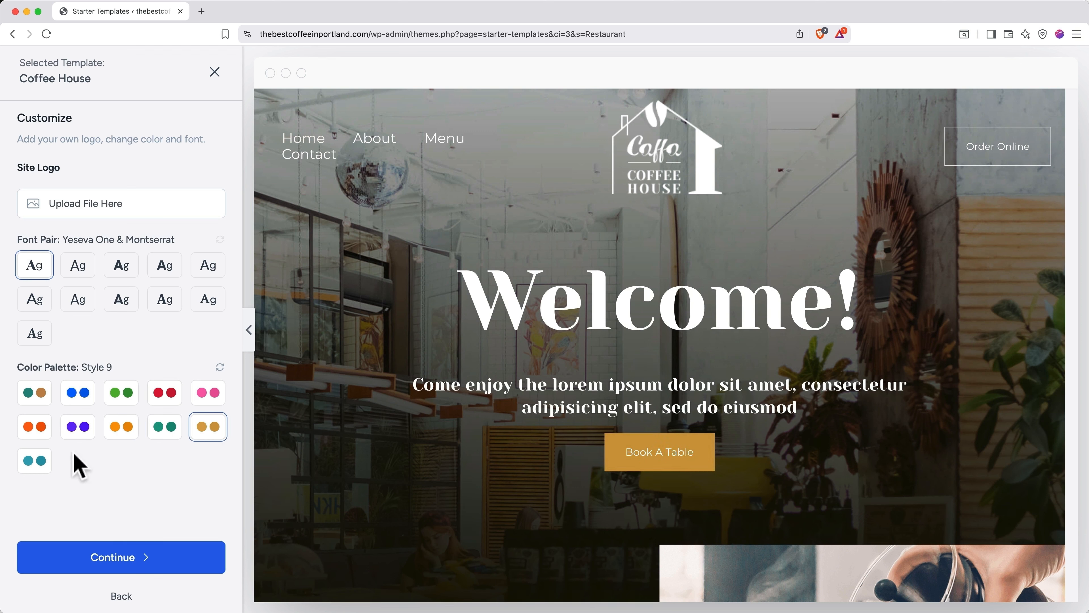
click(40, 464)
click(39, 397)
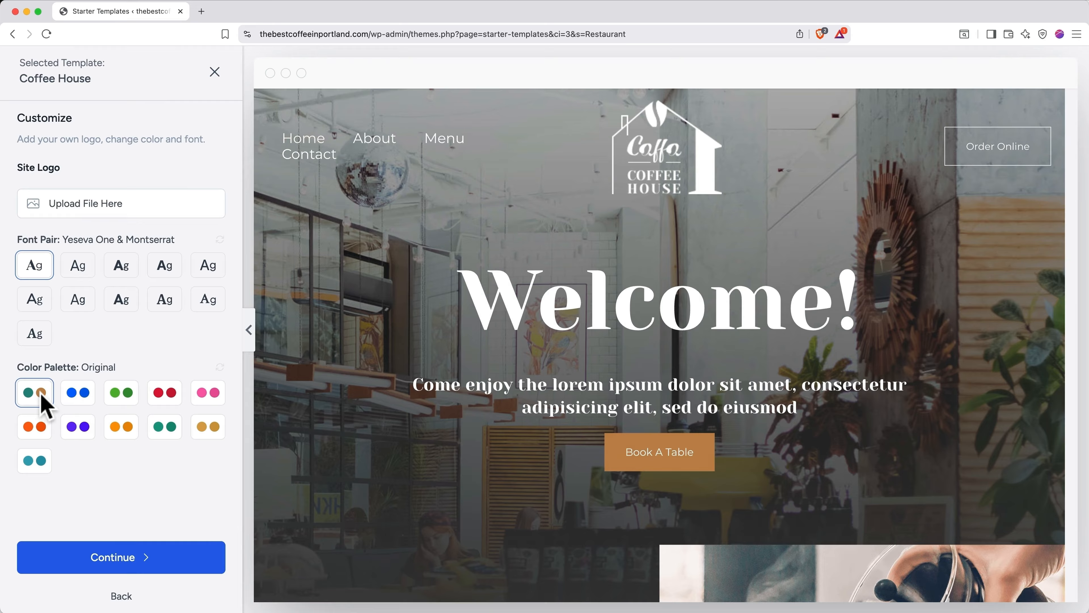
- Apply the Style 9 color palette, review the Coffee House preview through the Featured Menu section, and continue to feature selection
click(208, 429)
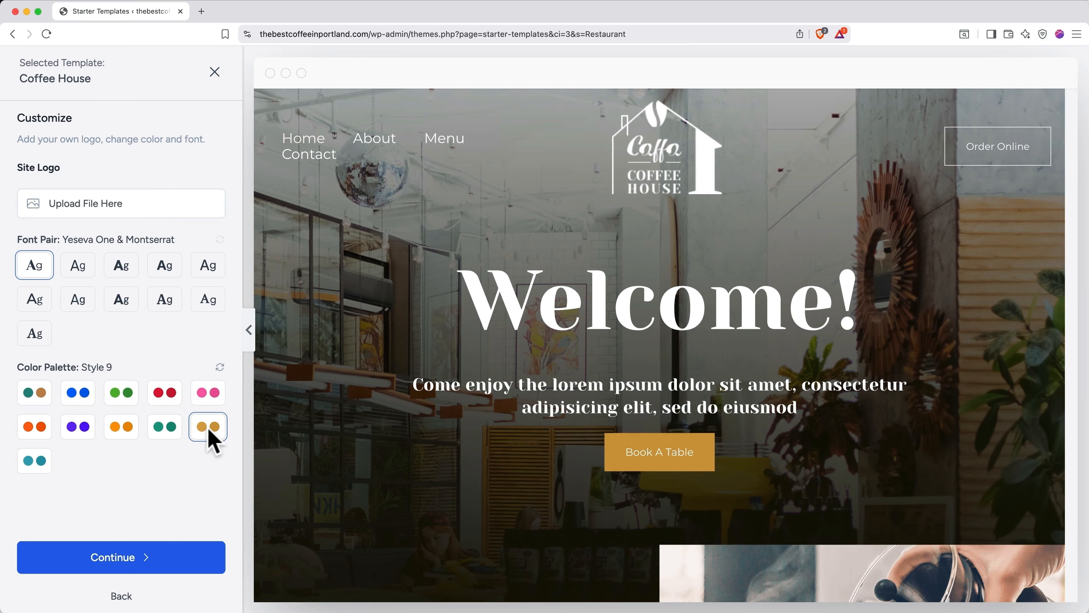
scroll(367, 422, down, 7)
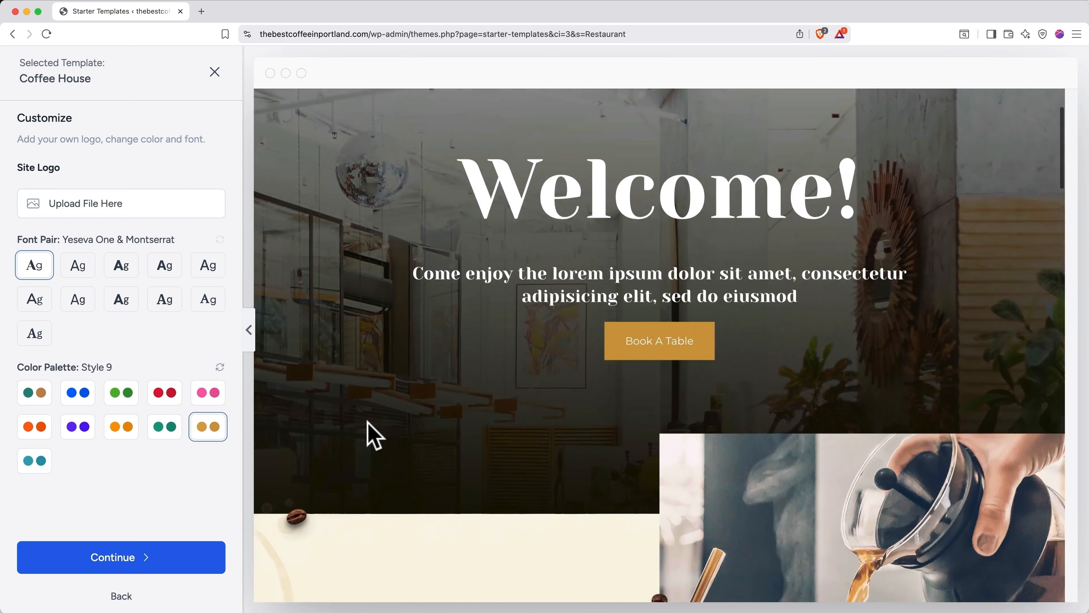
scroll(368, 422, down, 8)
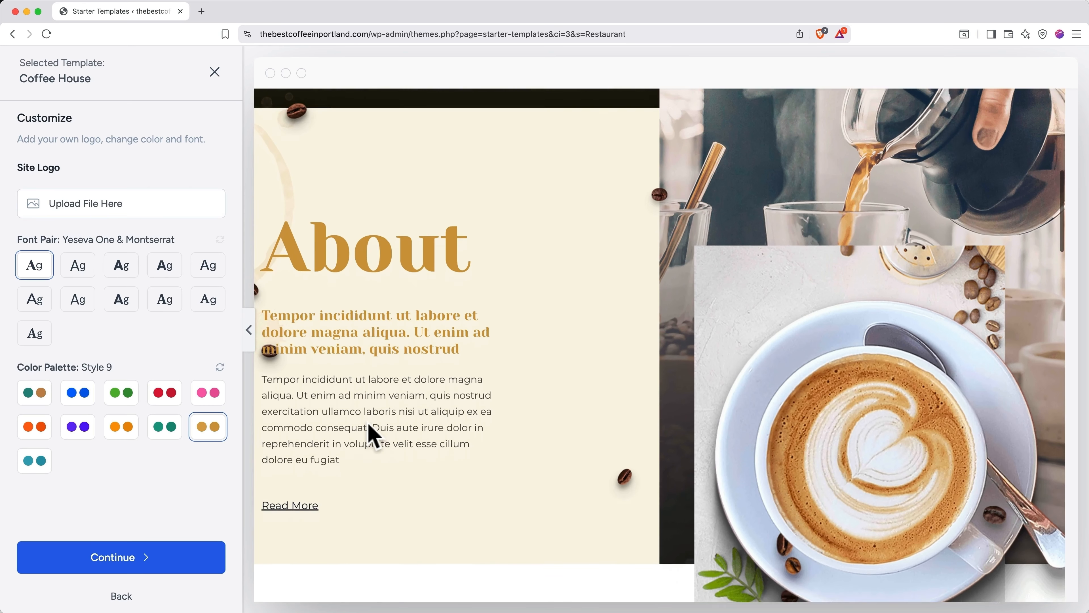
scroll(368, 424, down, 8)
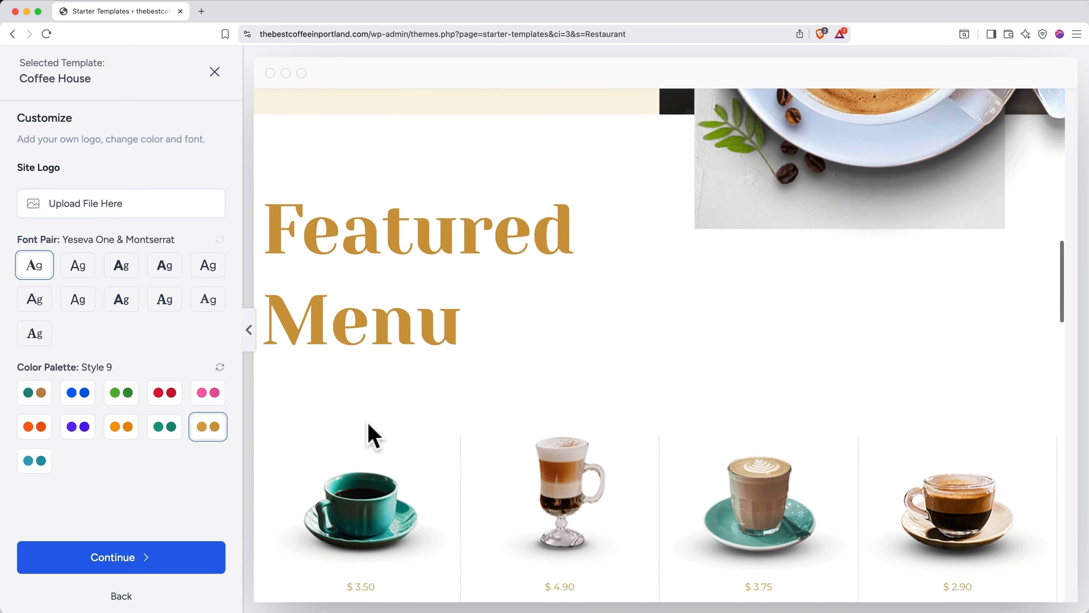
scroll(368, 422, down, 3)
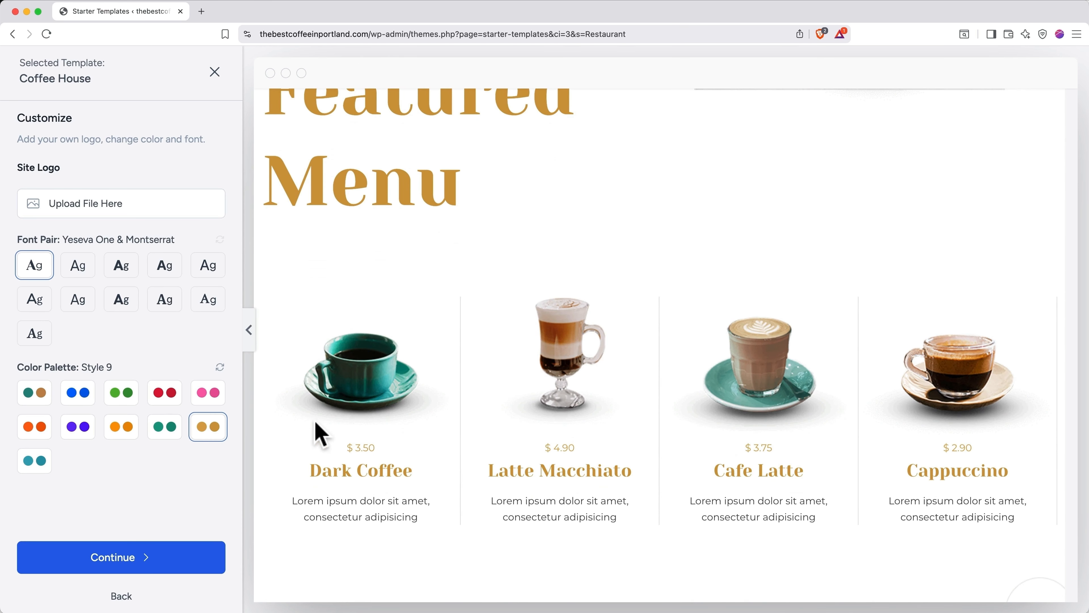
click(179, 554)
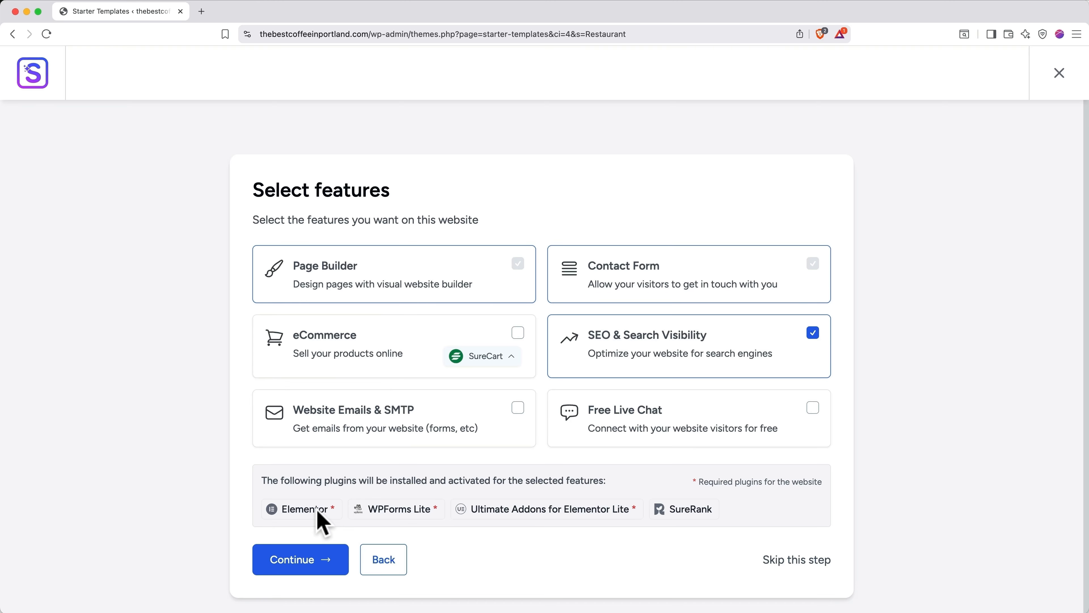
- Accept the preselected features, acknowledge that the site settings will be overwritten, and submit the website build
click(299, 560)
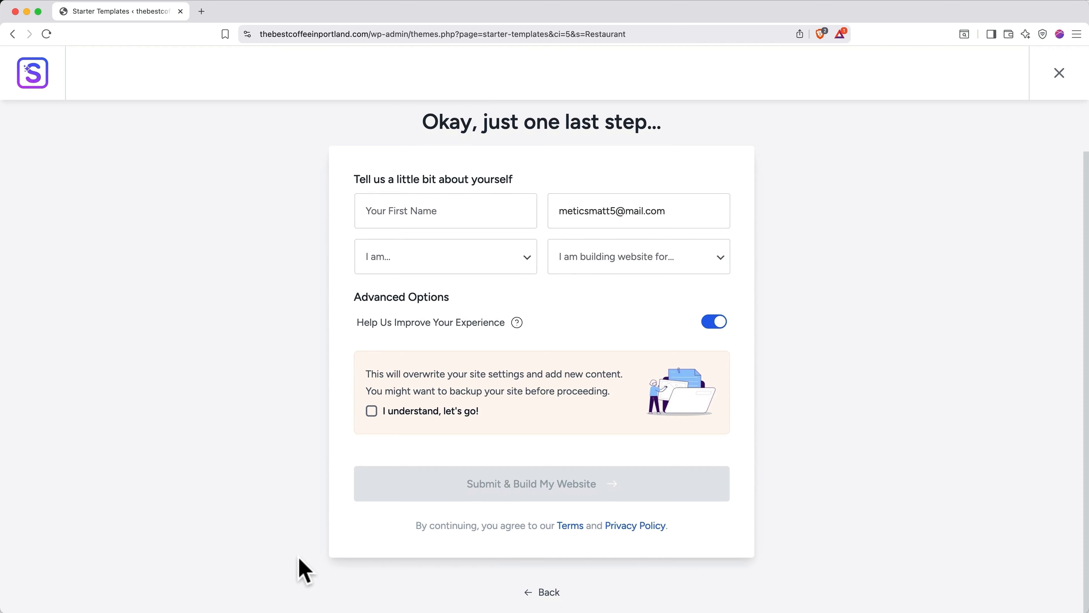
click(370, 413)
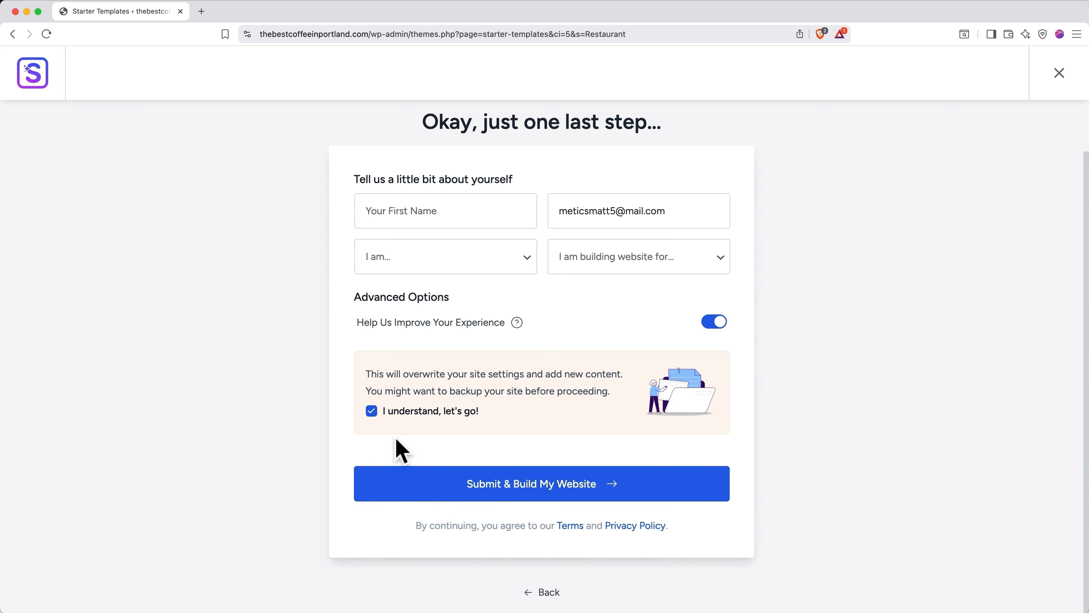
click(433, 480)
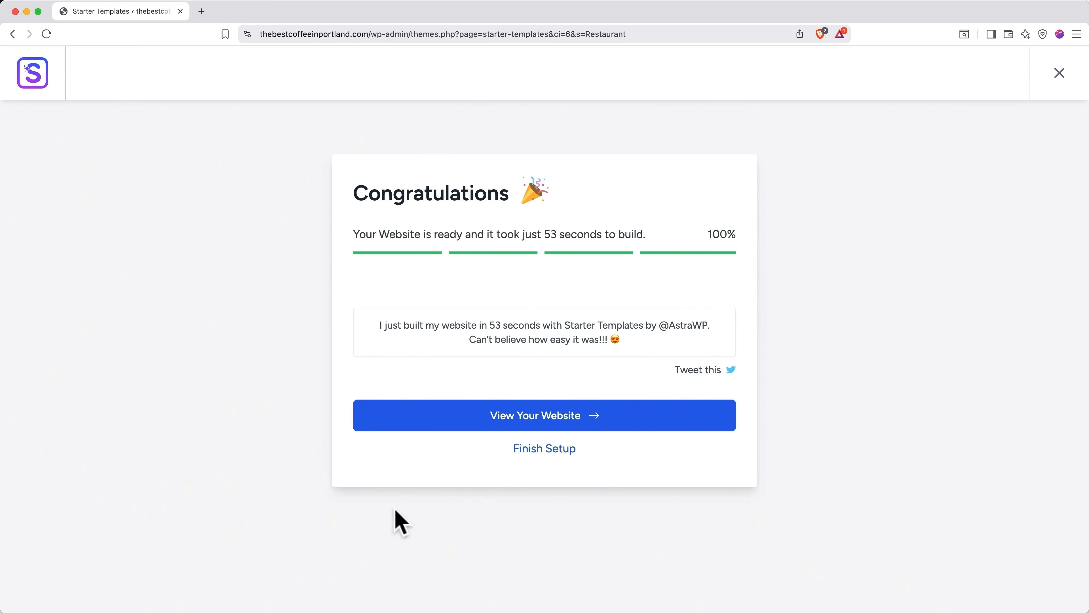
- View the newly built website and look through its home page past the About section
click(449, 424)
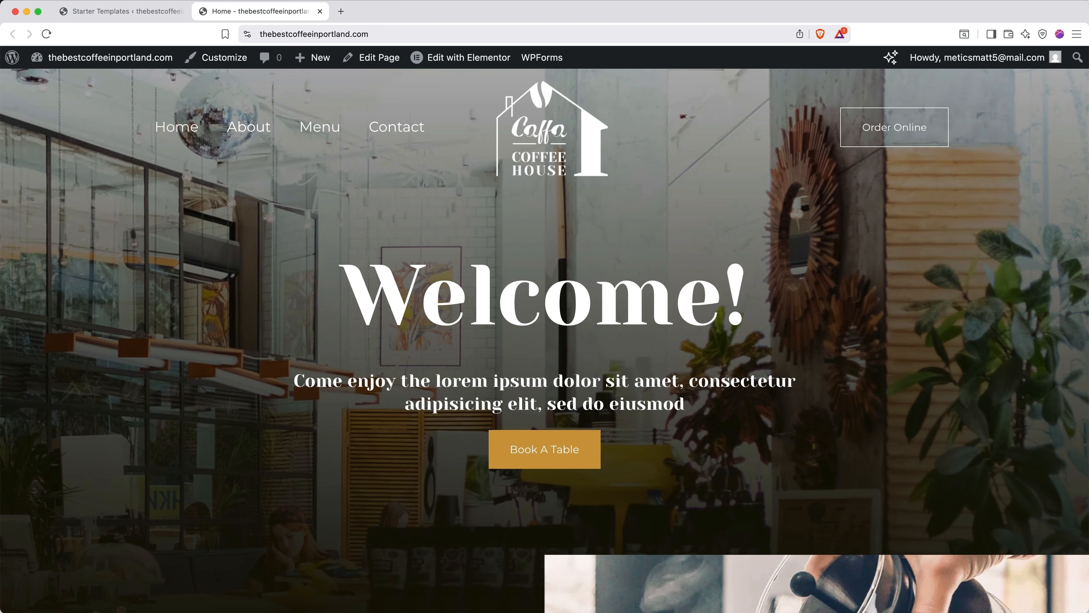
scroll(544, 341, down, 5)
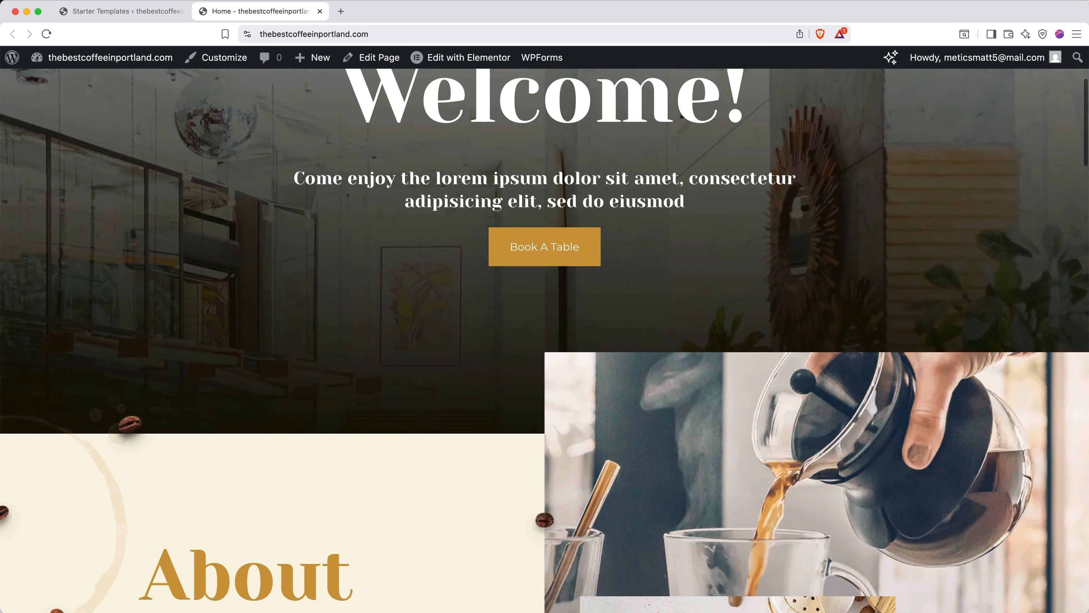
scroll(544, 340, down, 5)
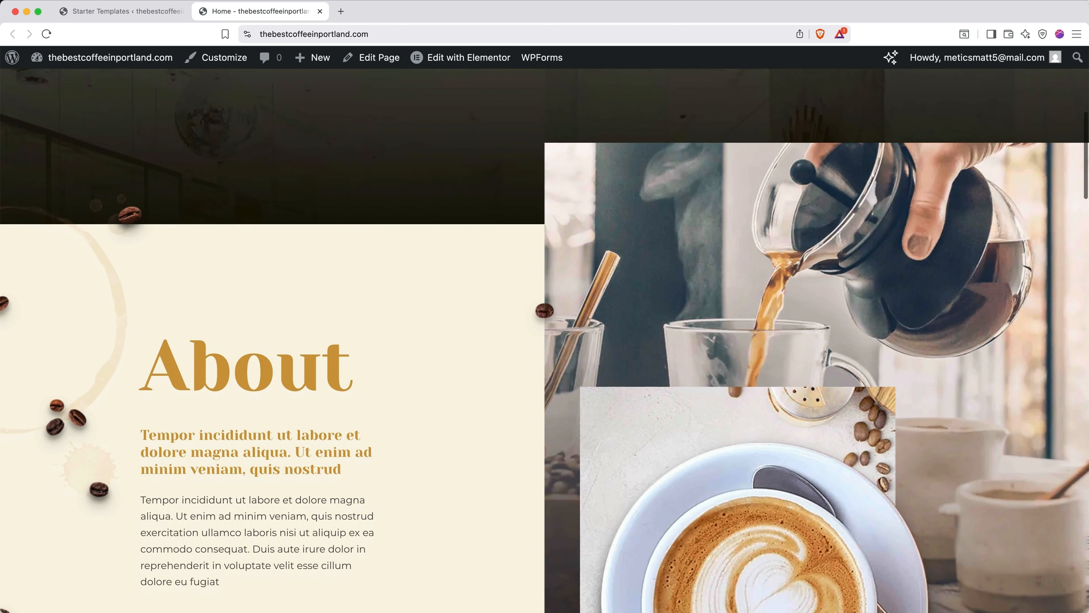
scroll(545, 341, down, 4)
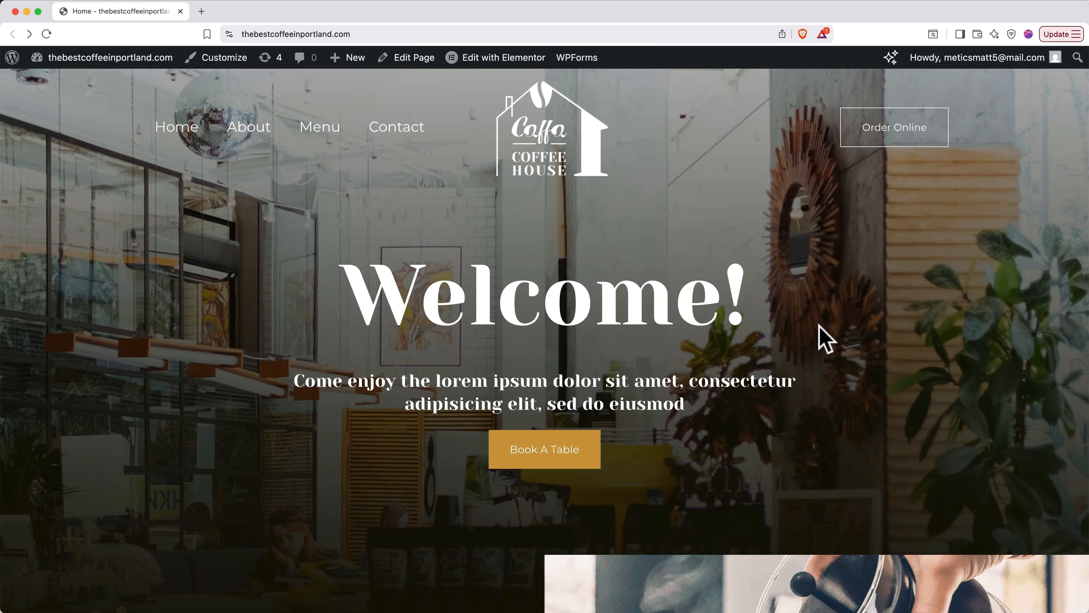
- Open the home page in Elementor and expand the first container and its nested container to show the headings and button
click(514, 58)
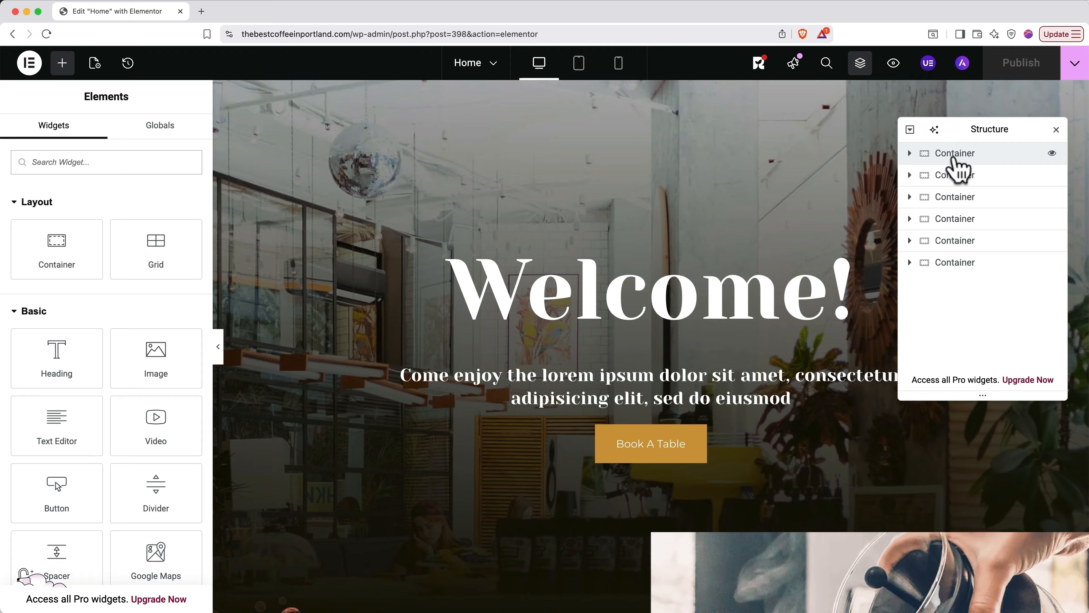
click(957, 168)
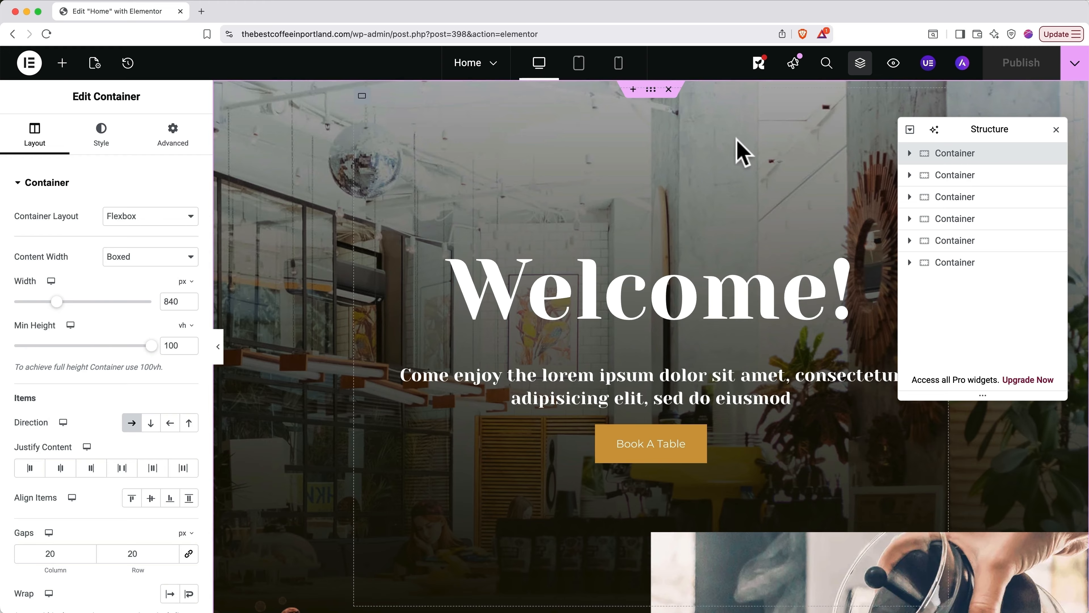
click(910, 154)
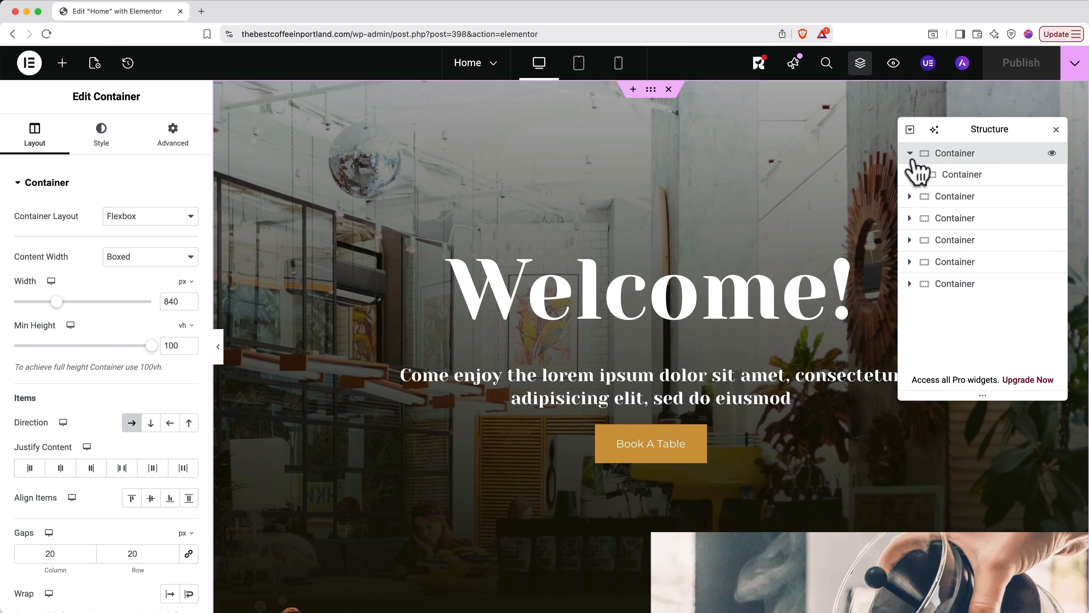
click(995, 177)
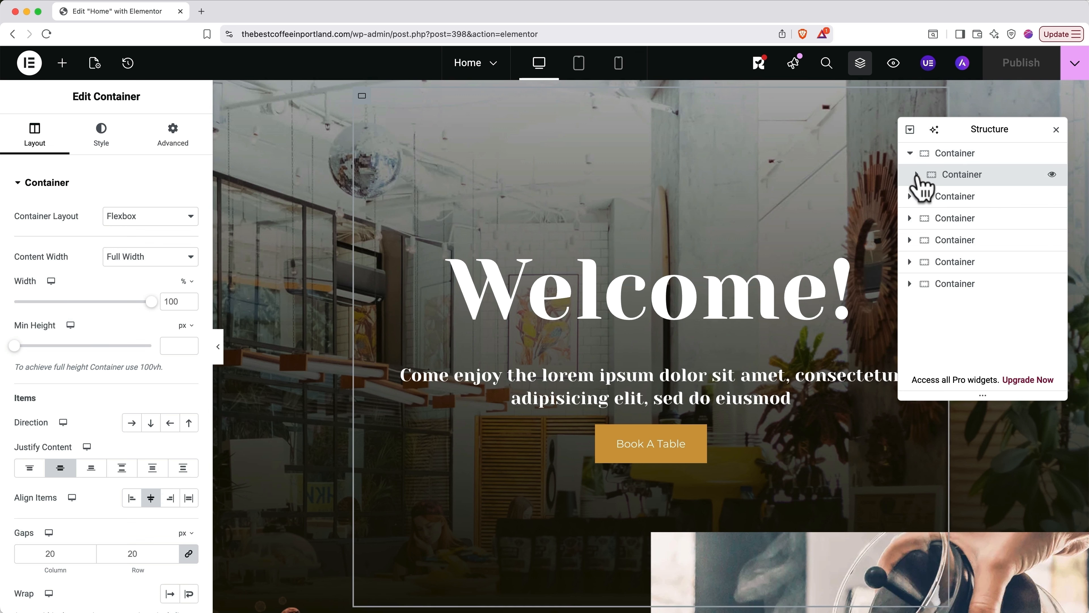
click(918, 175)
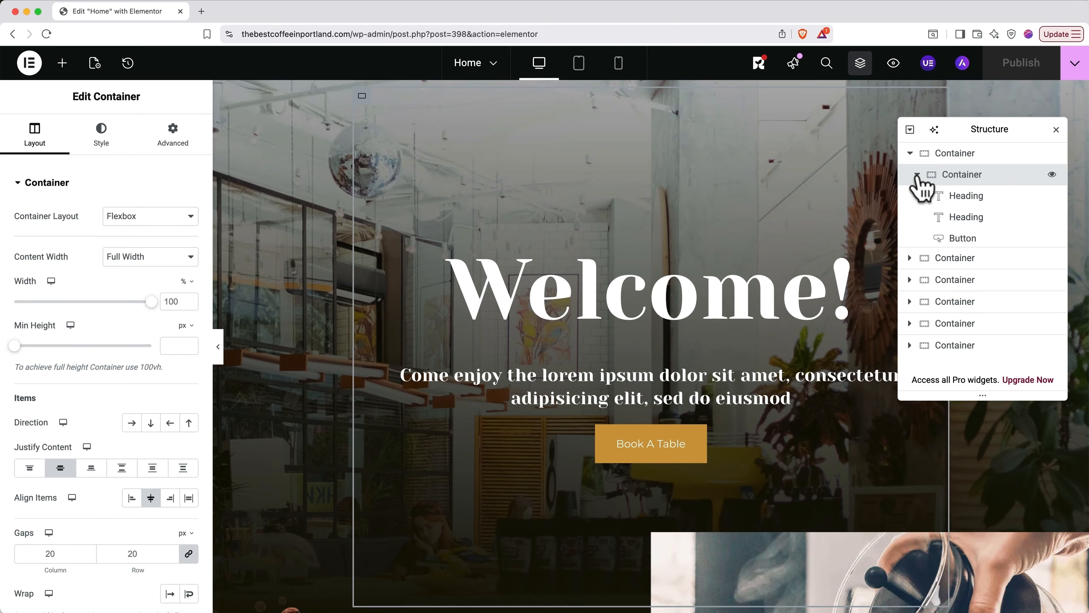
- Select the hero section's headings, try the Book A Table button above the second heading, and return it to its place below
click(965, 197)
click(966, 218)
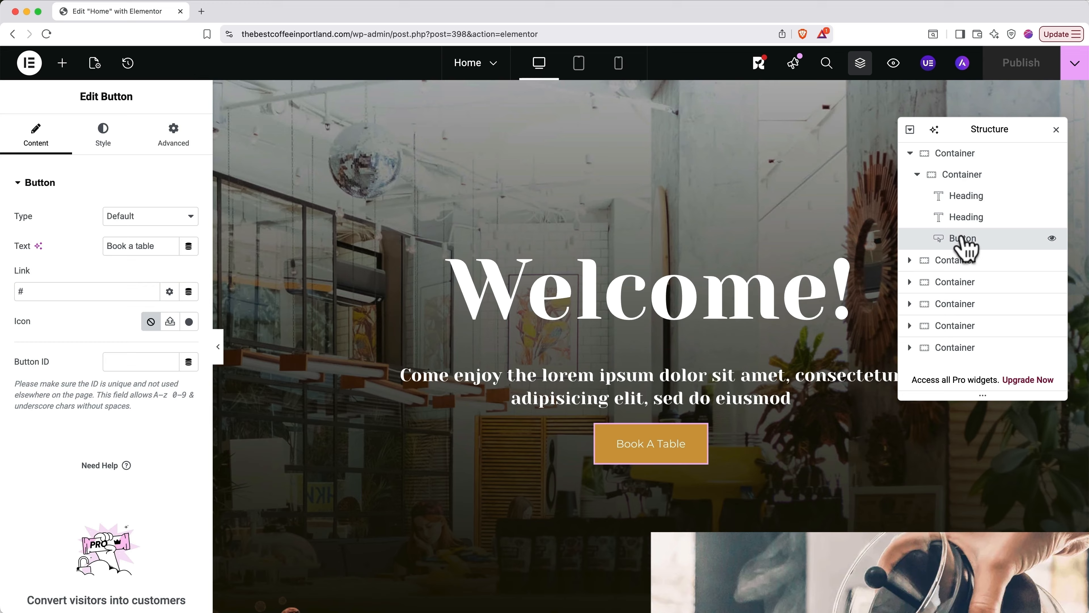
drag(963, 247, 965, 221)
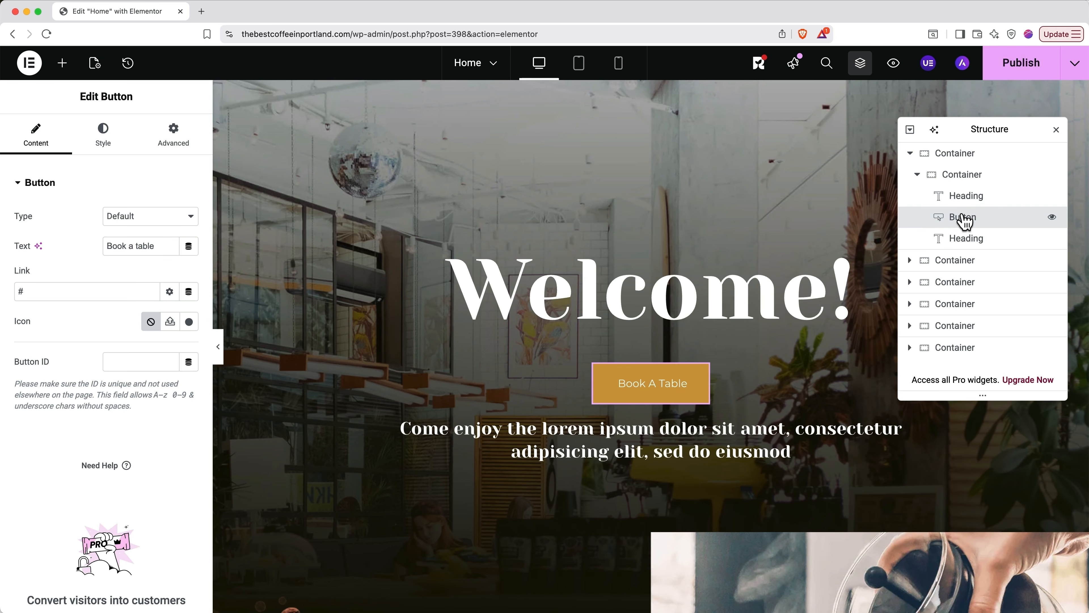
drag(965, 221, 966, 251)
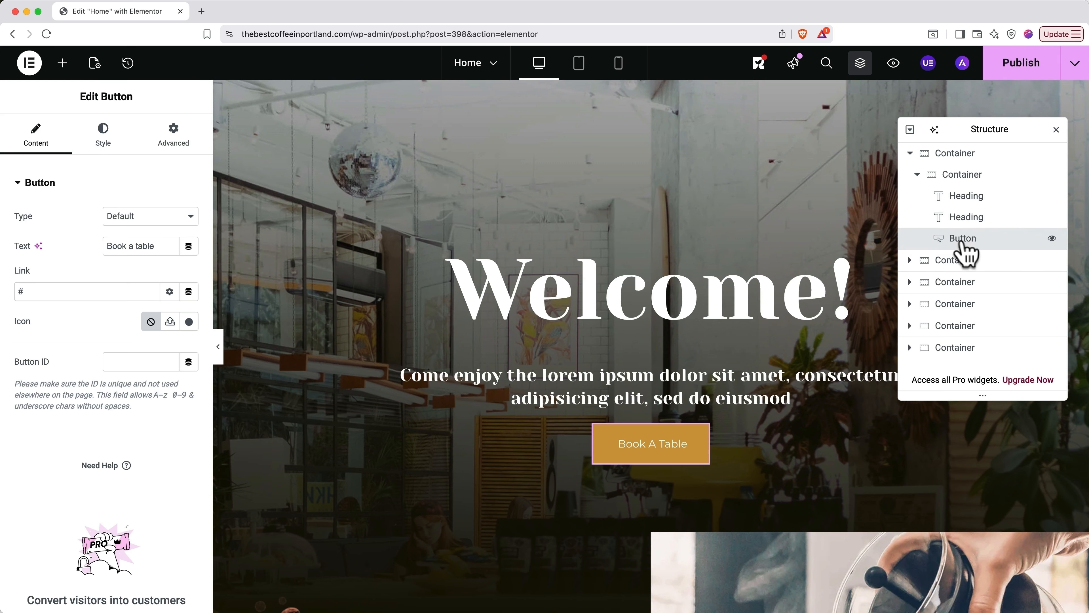
- Hide the Book A Table button and show it again, and collapse the first container with its nested container in the structure
click(1051, 239)
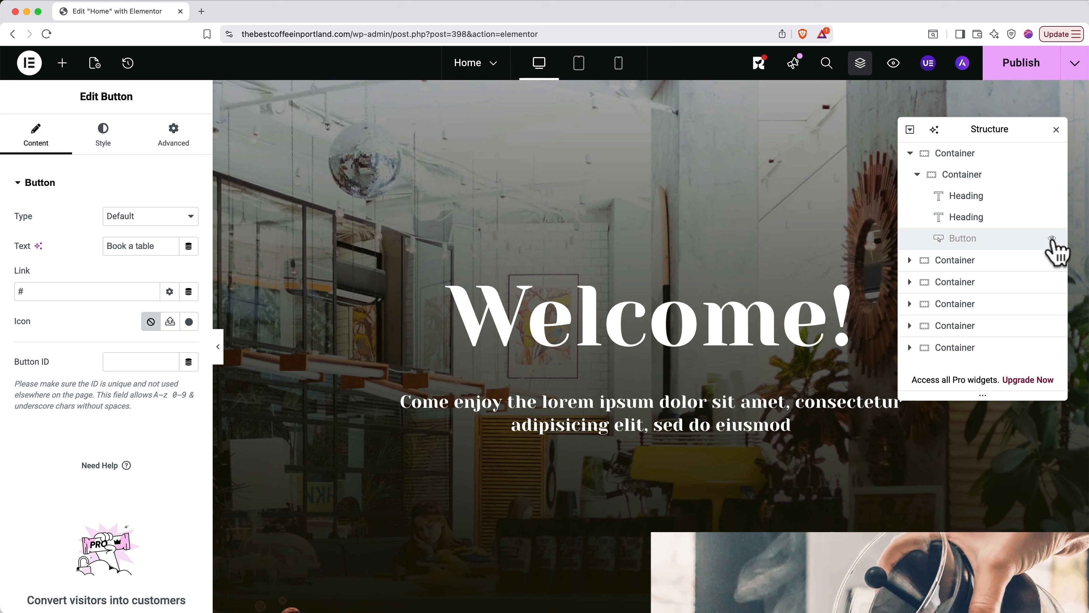
click(1051, 239)
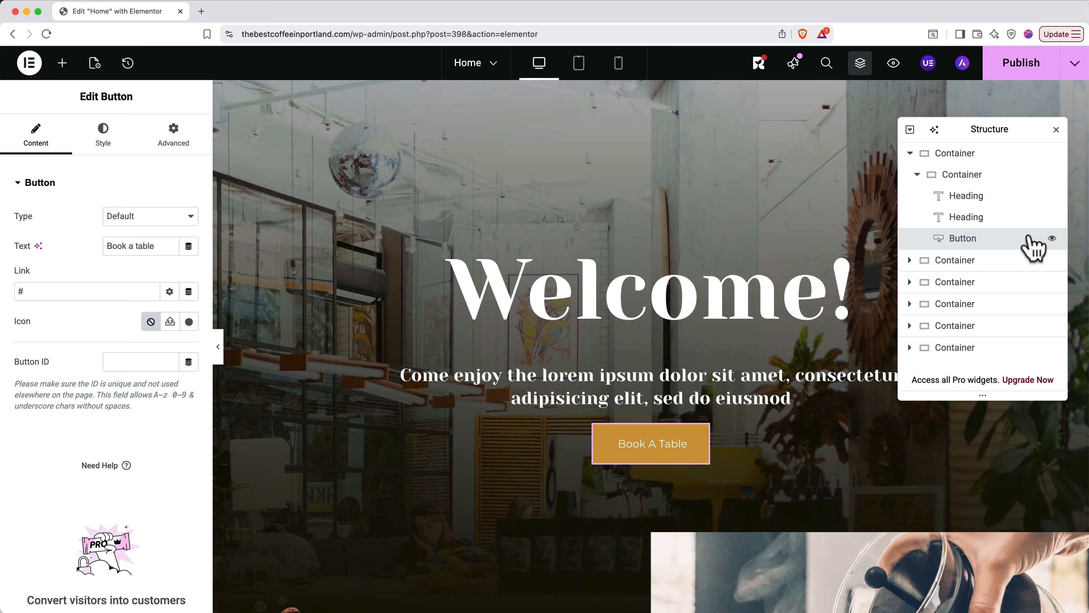
click(918, 174)
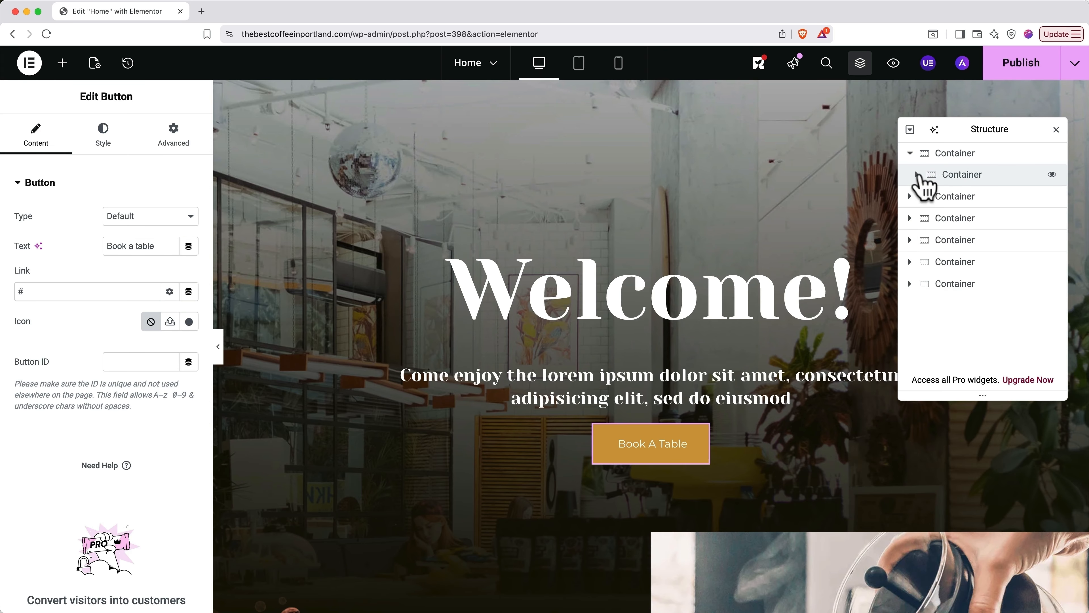
click(910, 155)
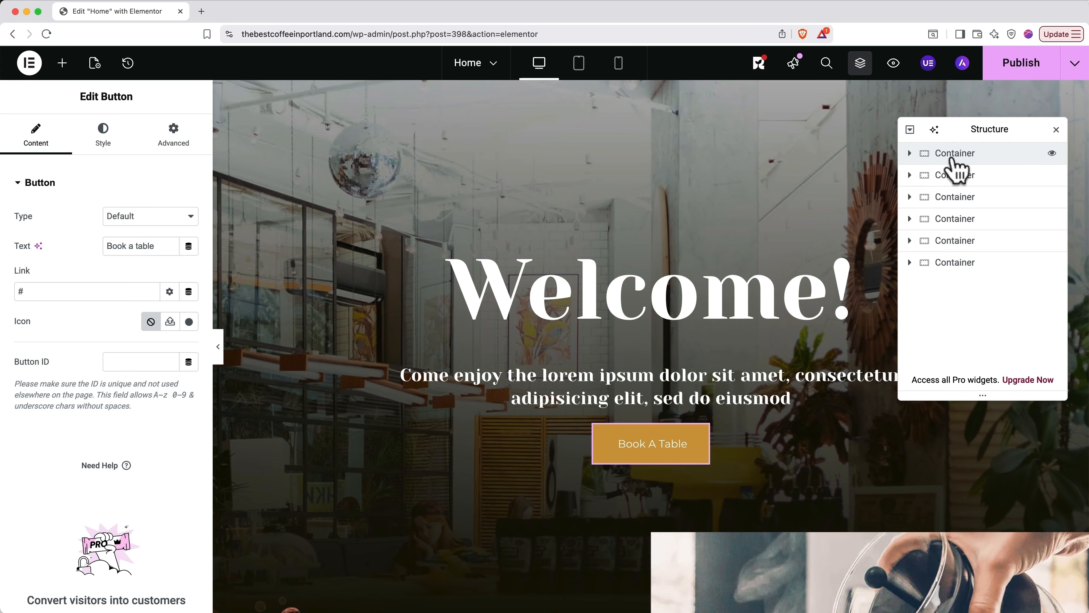
- Select the first container in the page structure, and close, reopen and close the structure view again
mouse_move(960, 165)
mouse_down()
mouse_move(959, 194)
mouse_move(957, 158)
mouse_up()
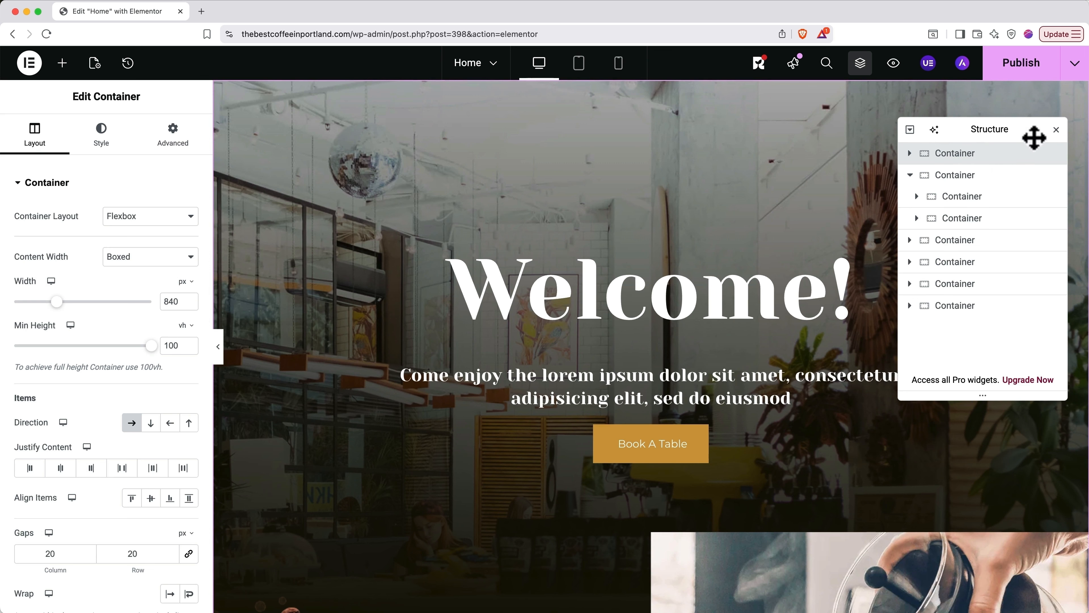
click(1055, 130)
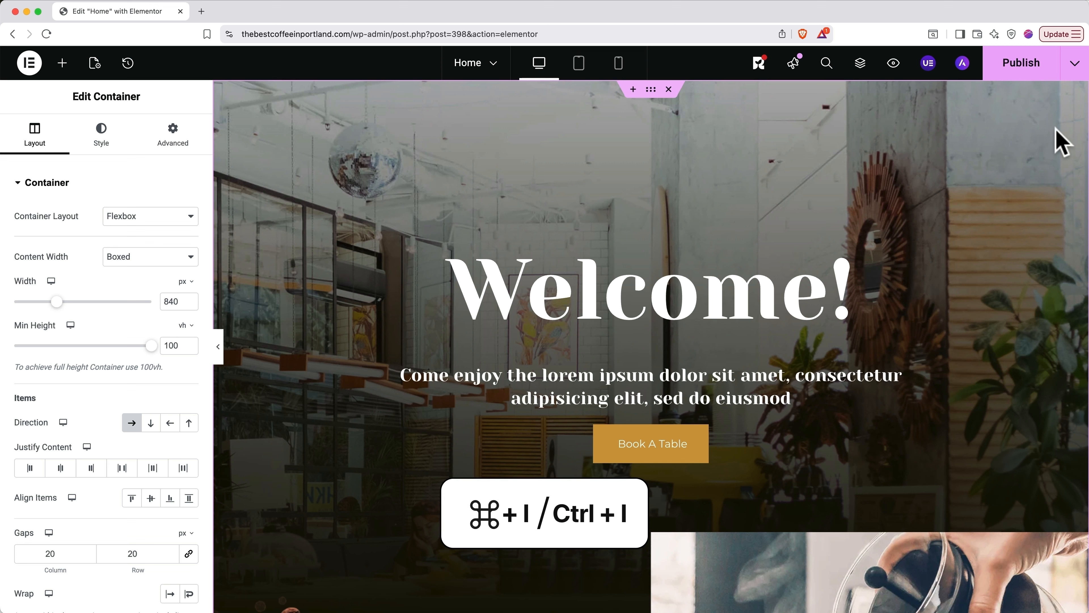
key(super+i)
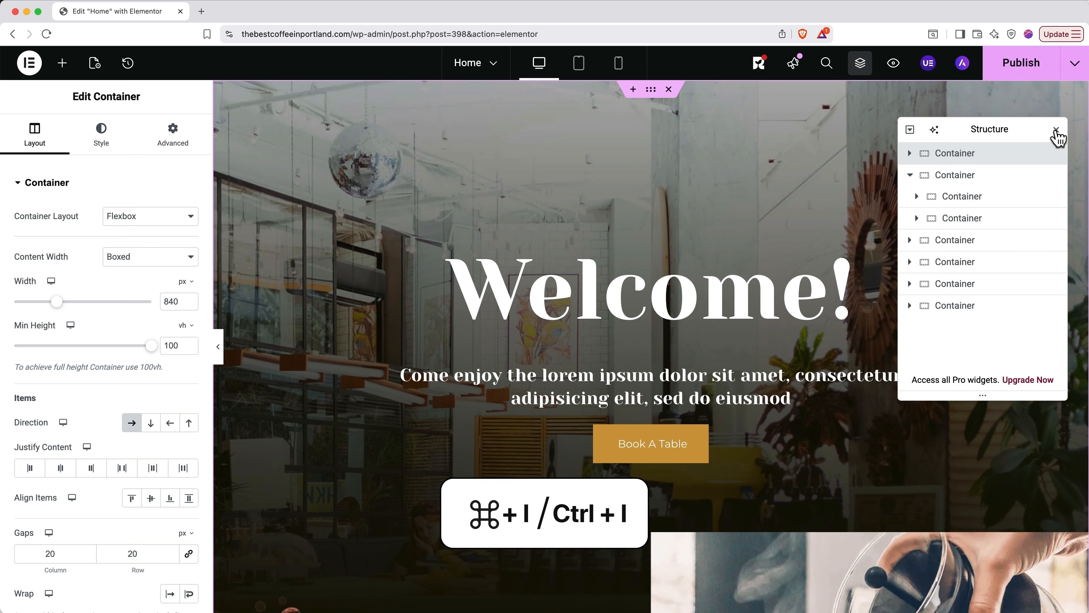
click(1056, 129)
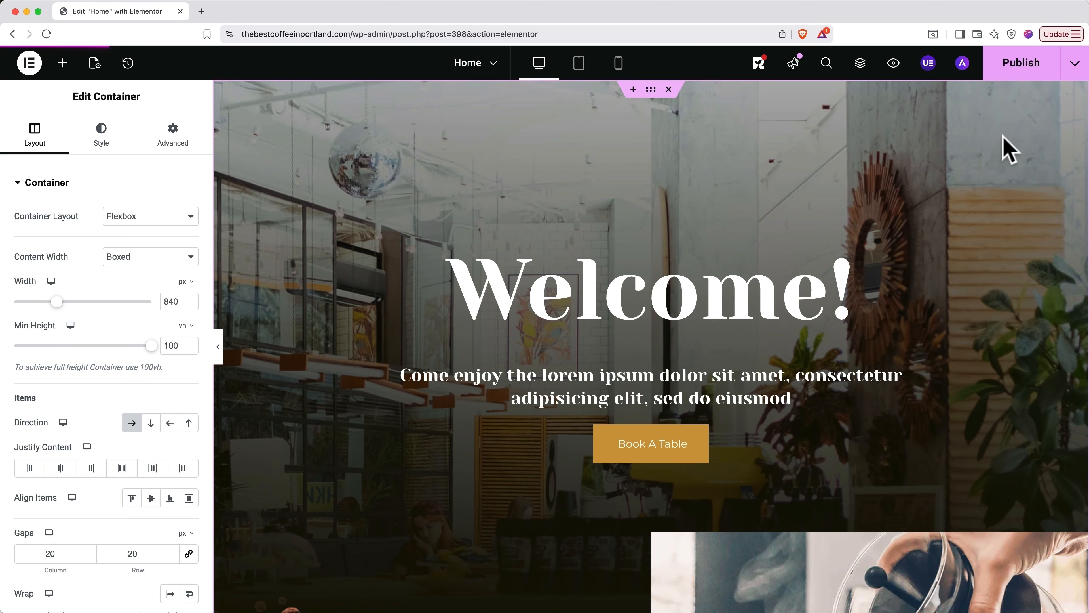
- Add a single-column flexbox container with downward direction just above the Reviews section and try moving it lower on the page
scroll(1009, 149, down, 20)
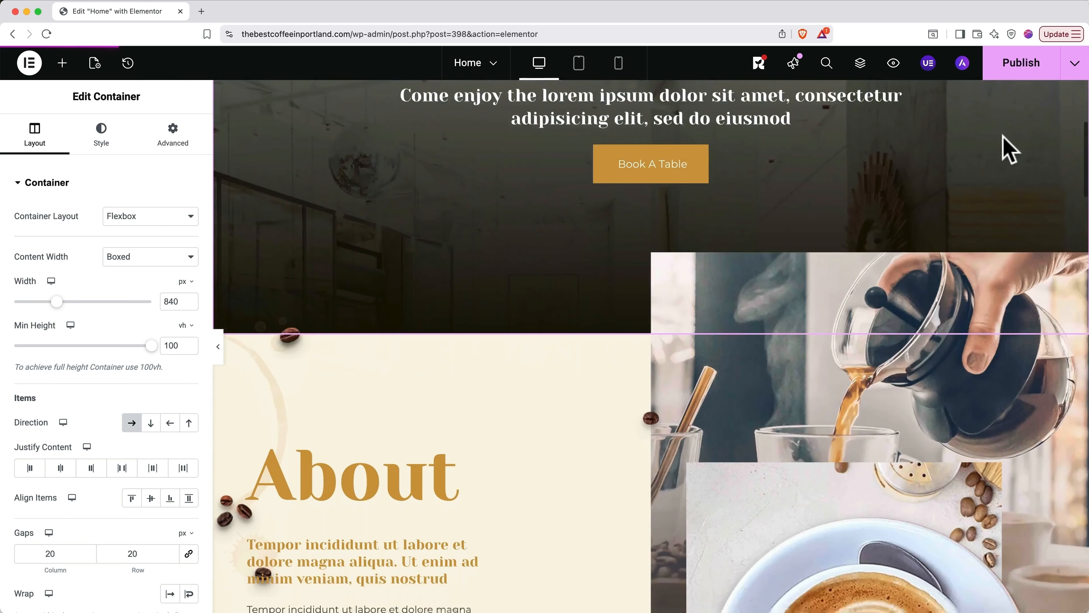
scroll(1009, 149, down, 20)
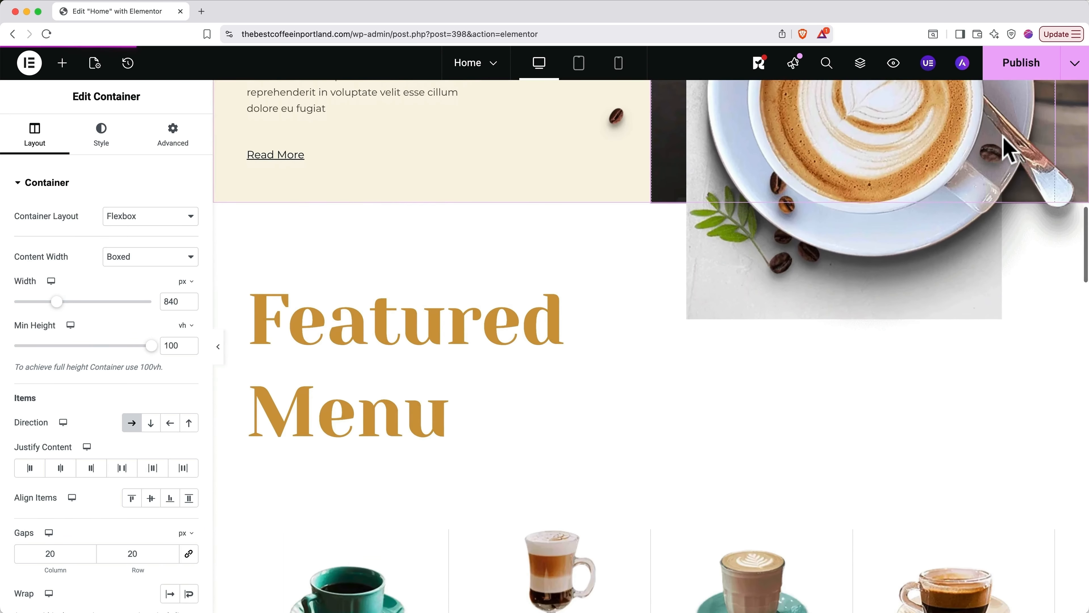
scroll(1004, 138, down, 1)
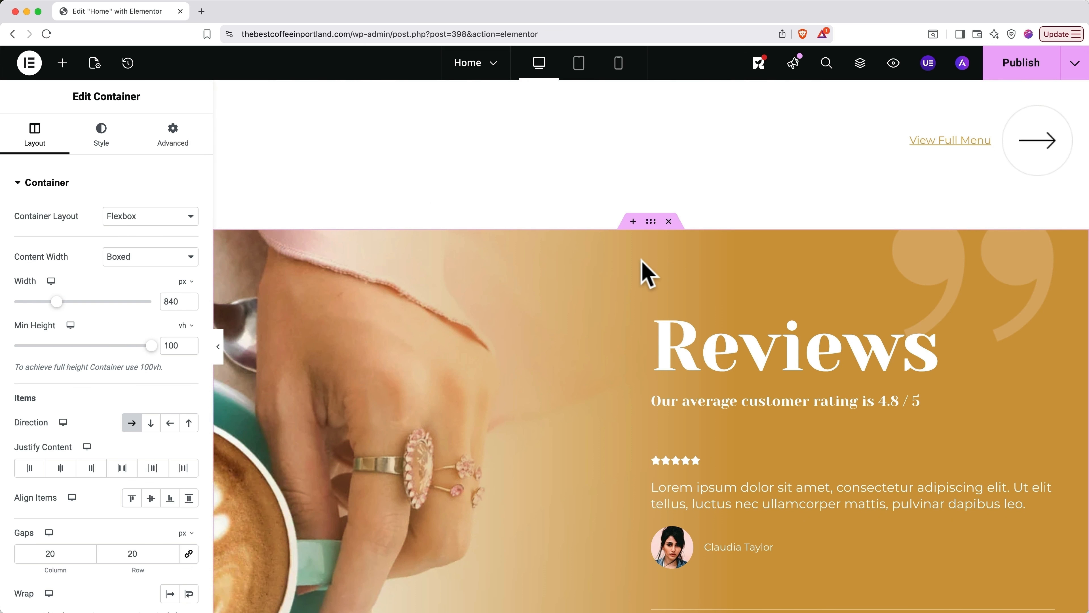
click(633, 221)
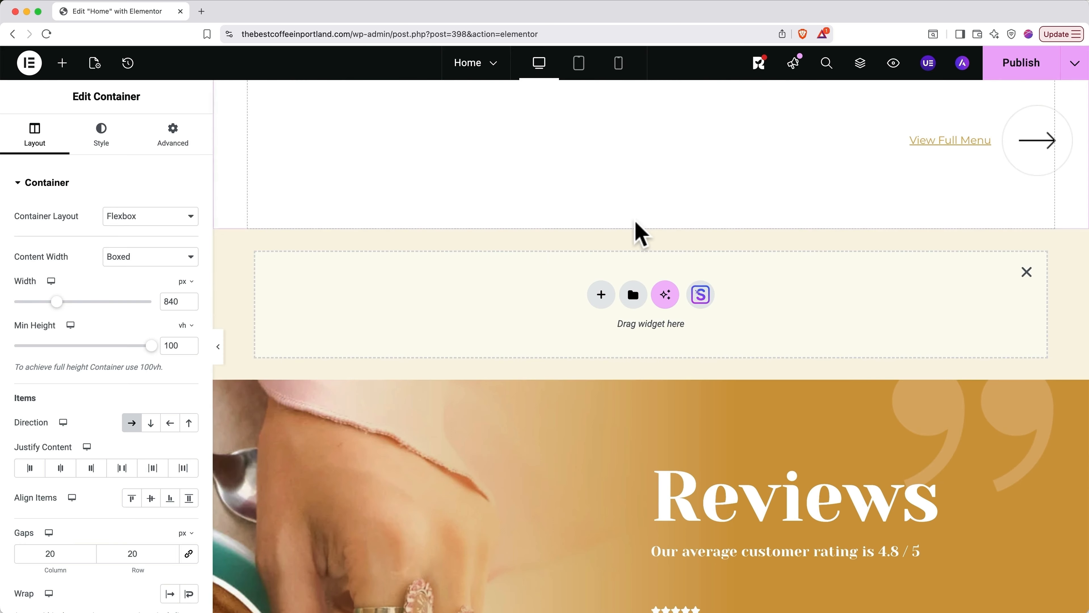
click(603, 292)
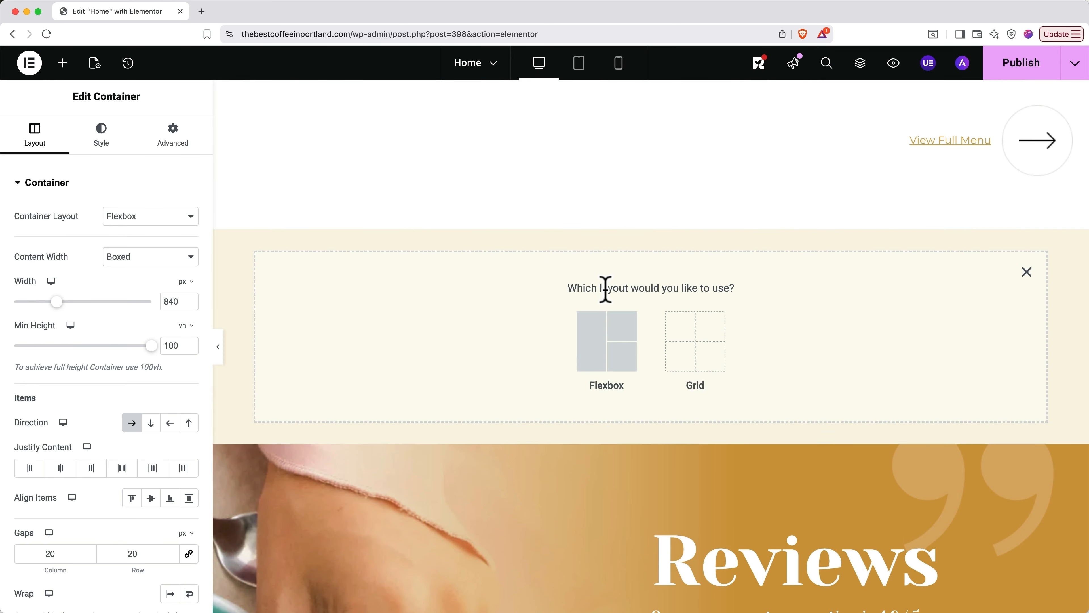
click(609, 337)
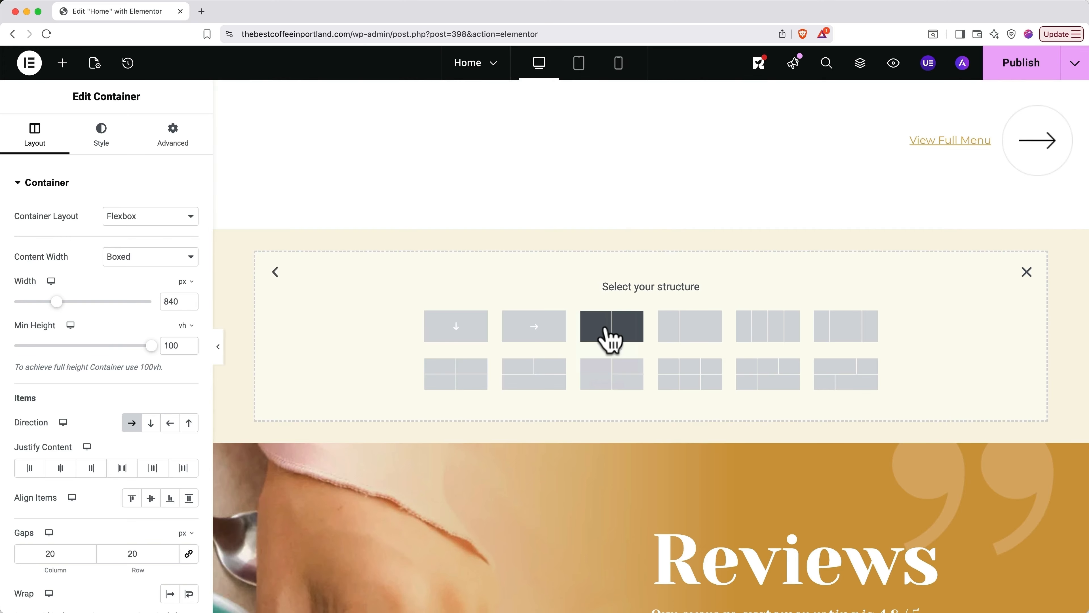
click(471, 339)
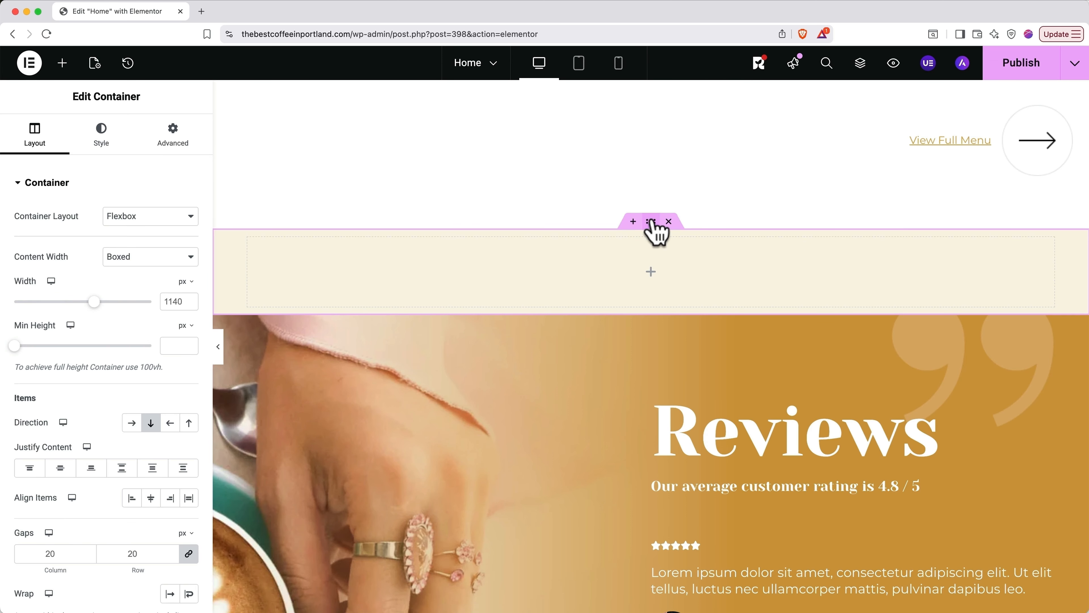
drag(657, 232, 597, 484)
scroll(596, 484, down, 3)
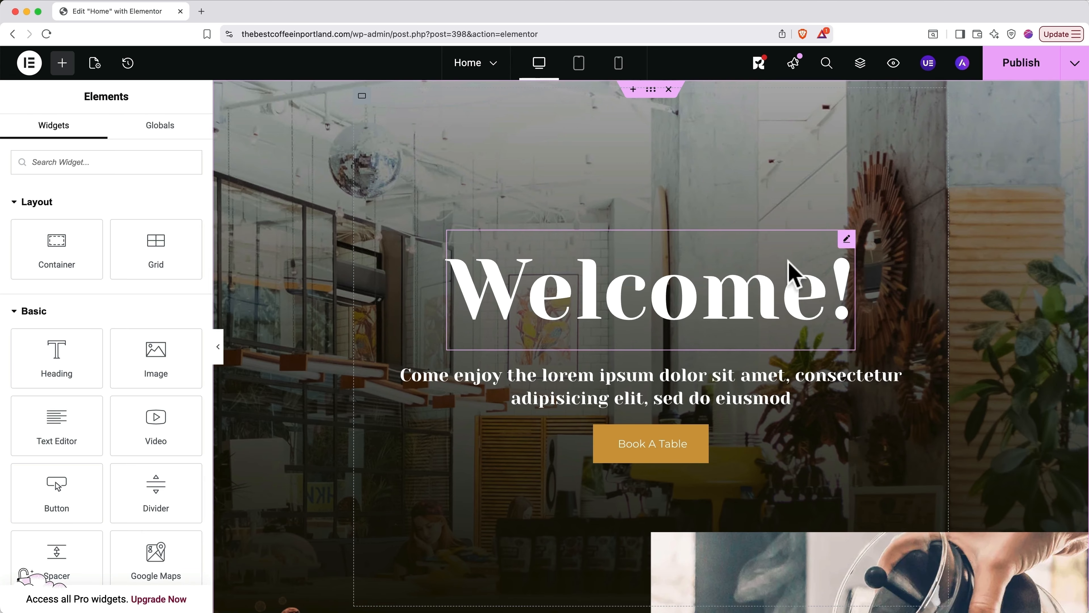
- Change the title of the hero's Welcome! heading to "Portland's Best Coffee!"
click(763, 291)
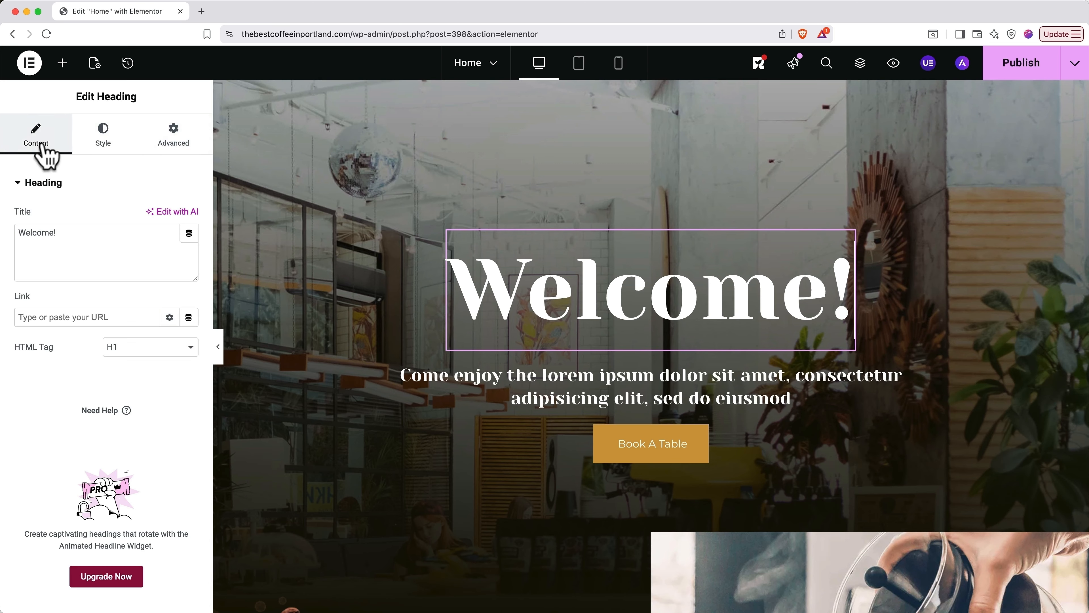
click(92, 147)
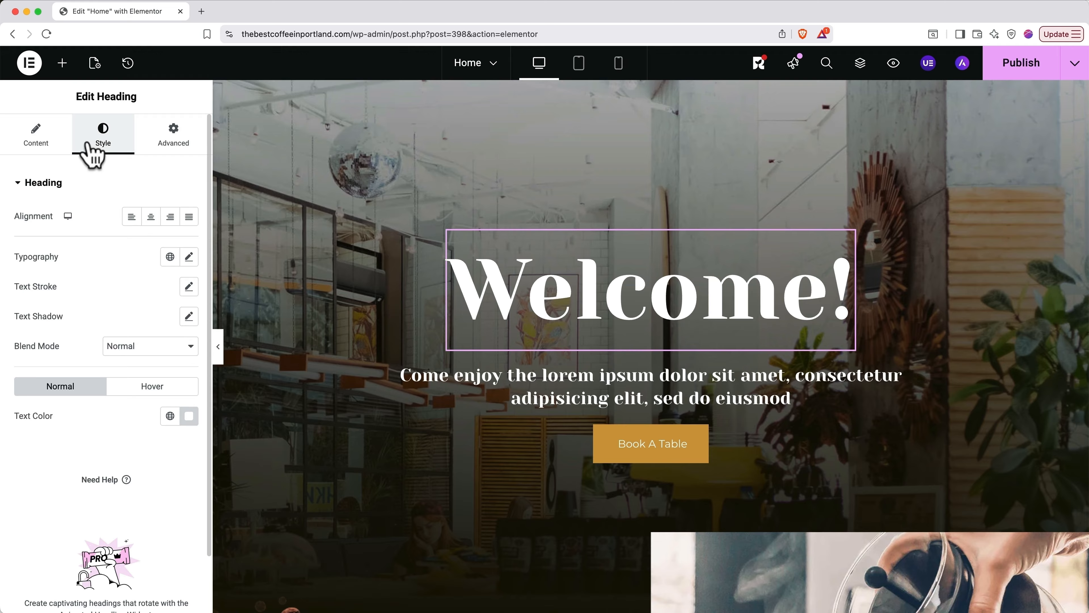
click(32, 142)
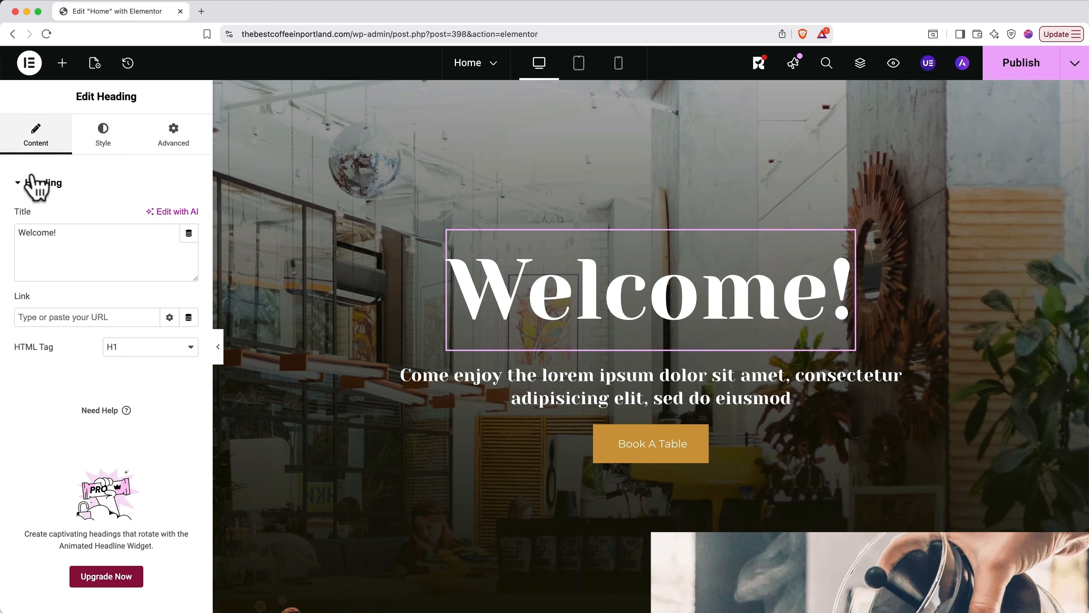
triple_click(41, 238)
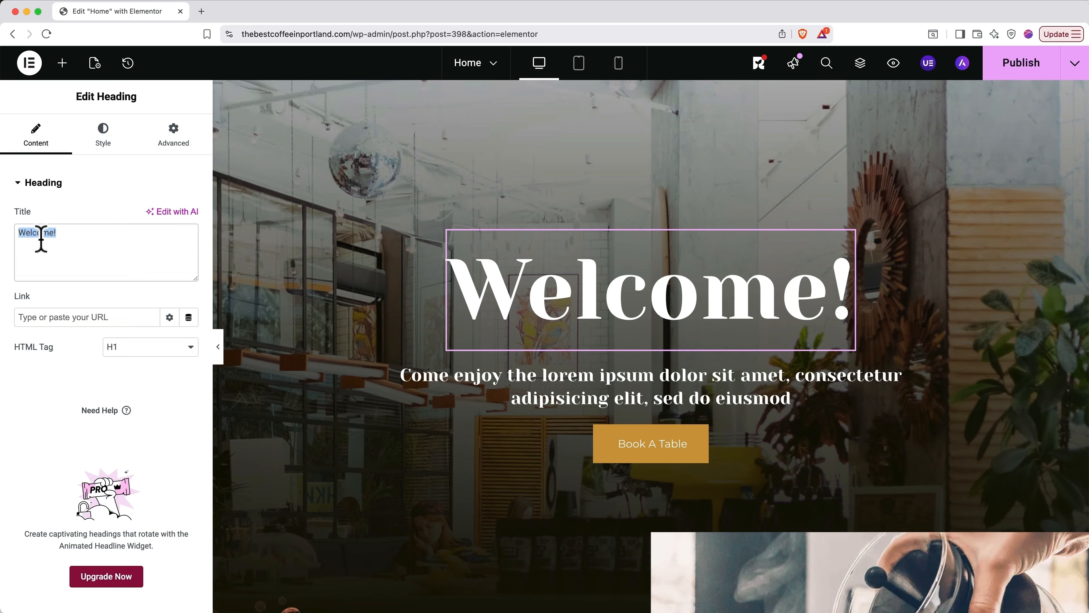
text(P)
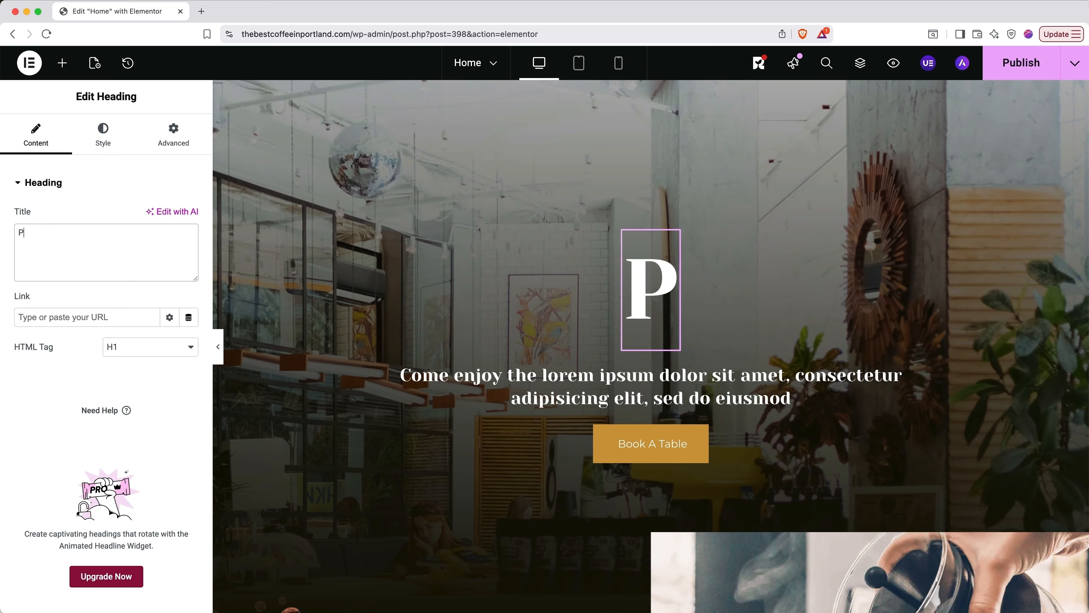
text(ortland's Best Coffee!)
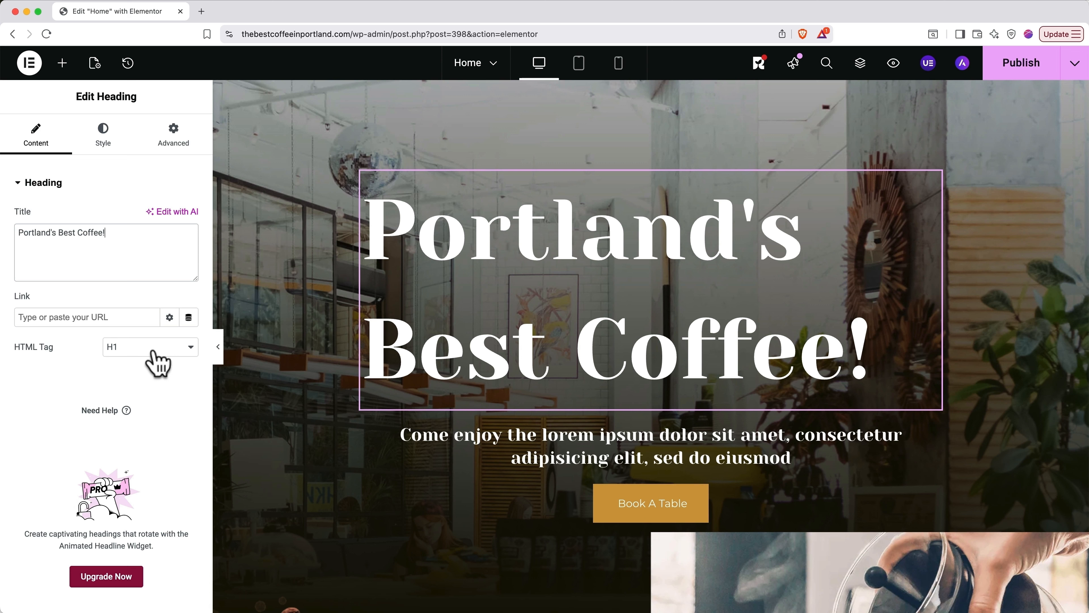
- Set the hero heading's typography to a size of 70 px and a weight of 700 (Bold)
click(110, 140)
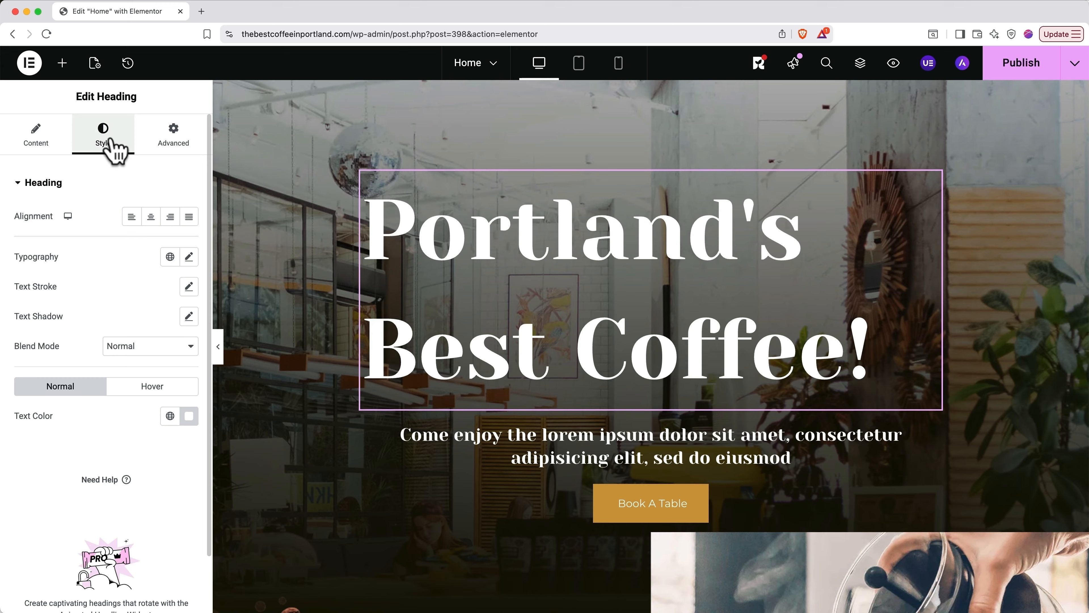
click(191, 259)
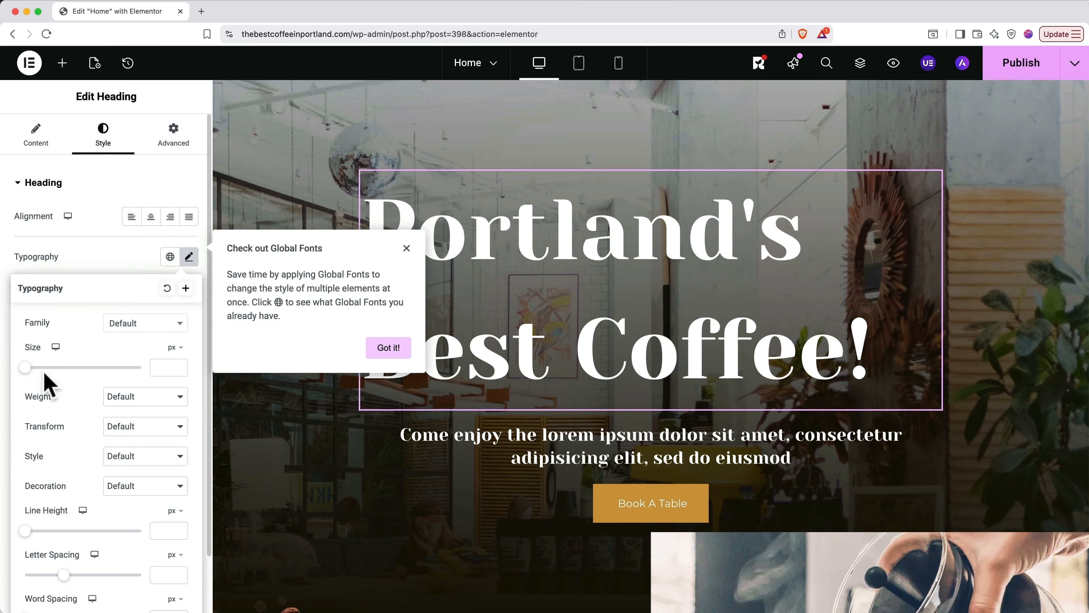
drag(25, 367, 66, 368)
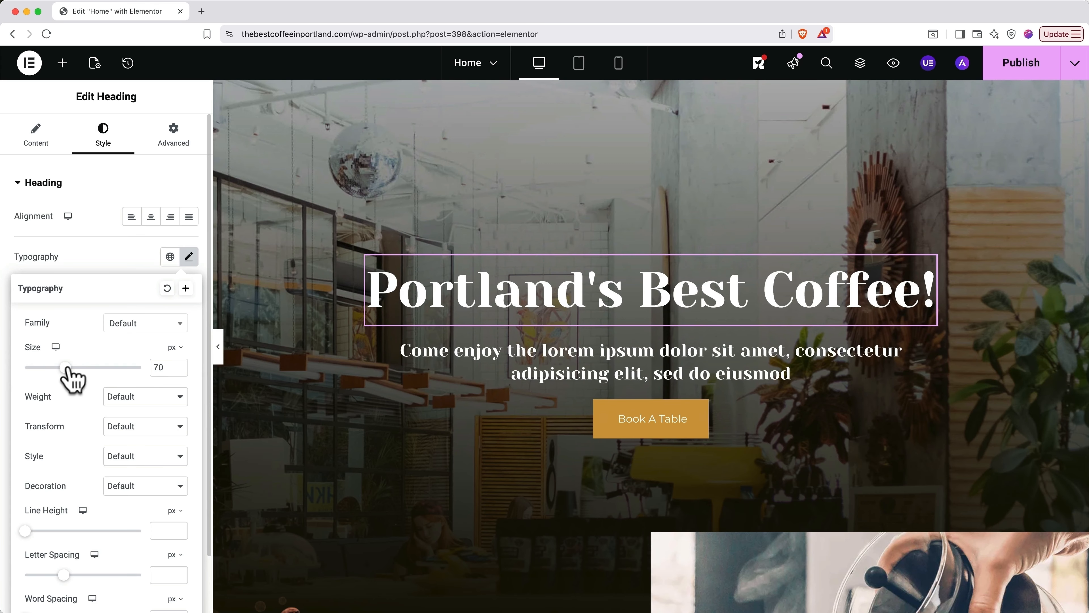
click(124, 396)
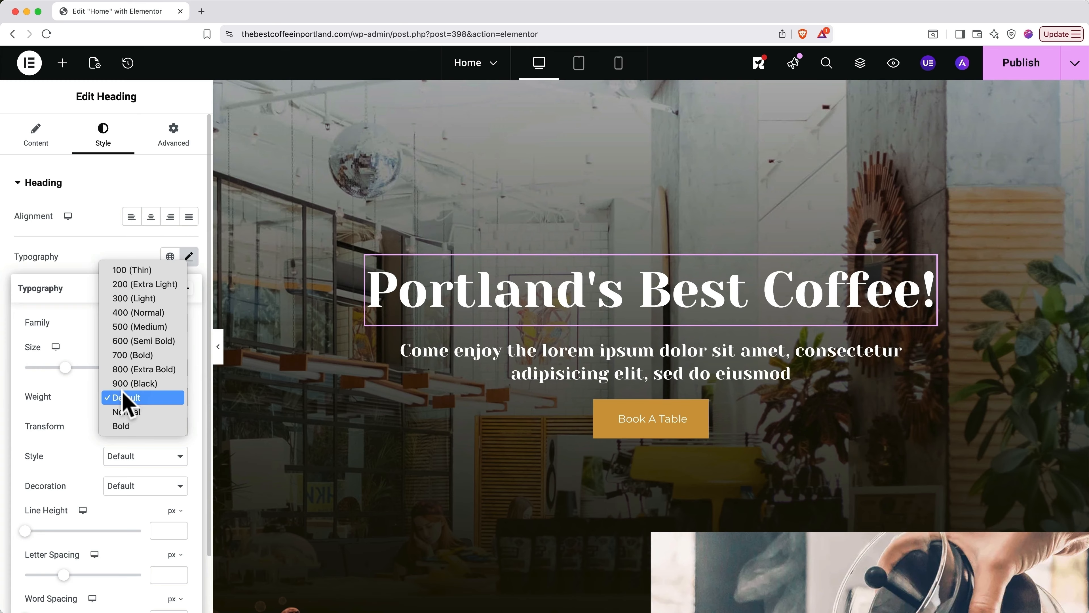
click(142, 356)
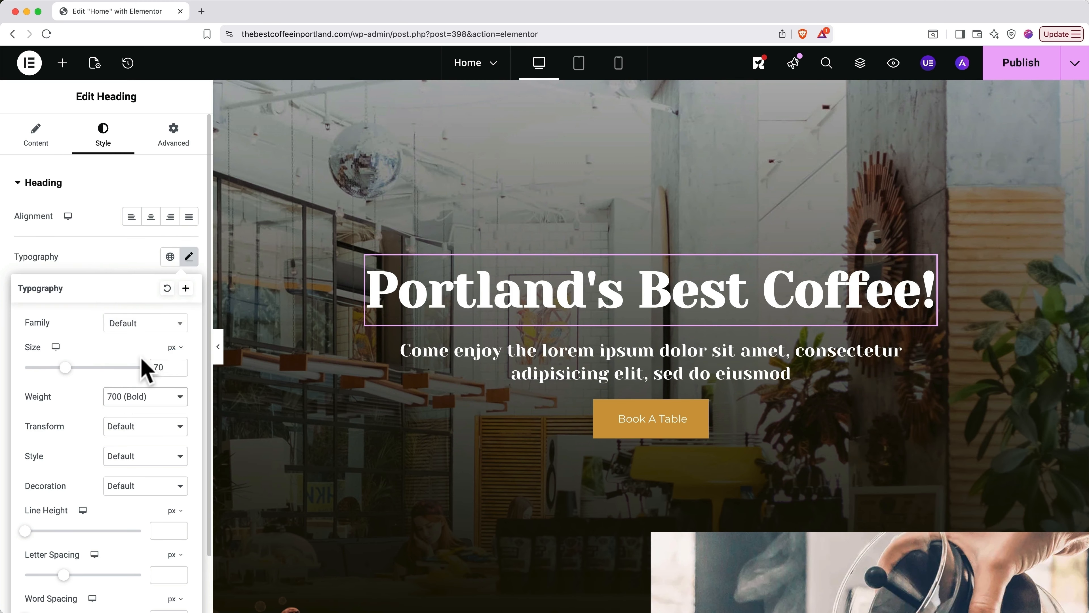
scroll(146, 369, down, 3)
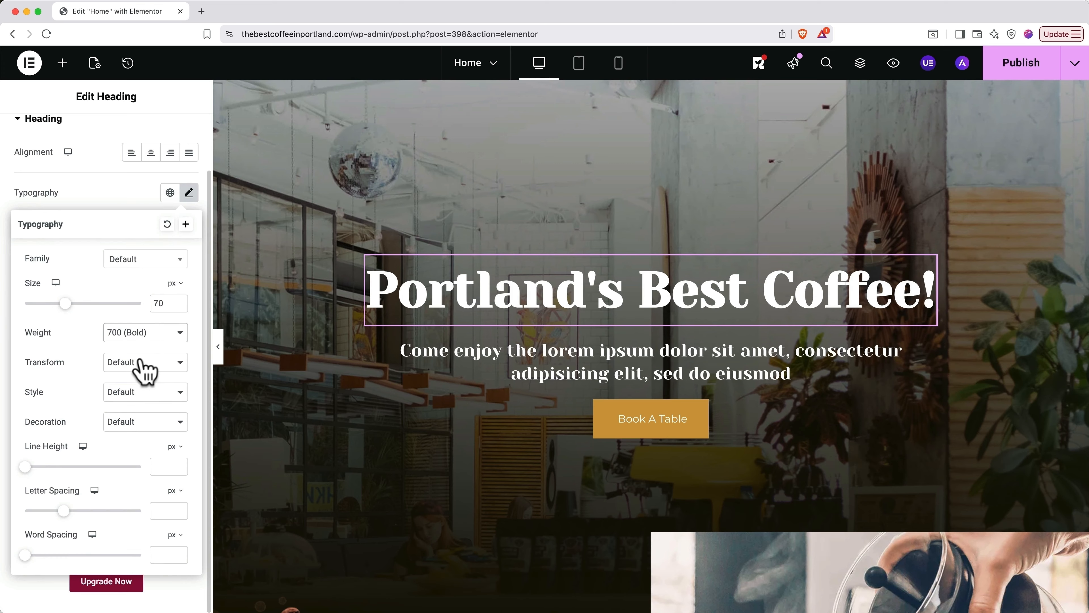
click(189, 194)
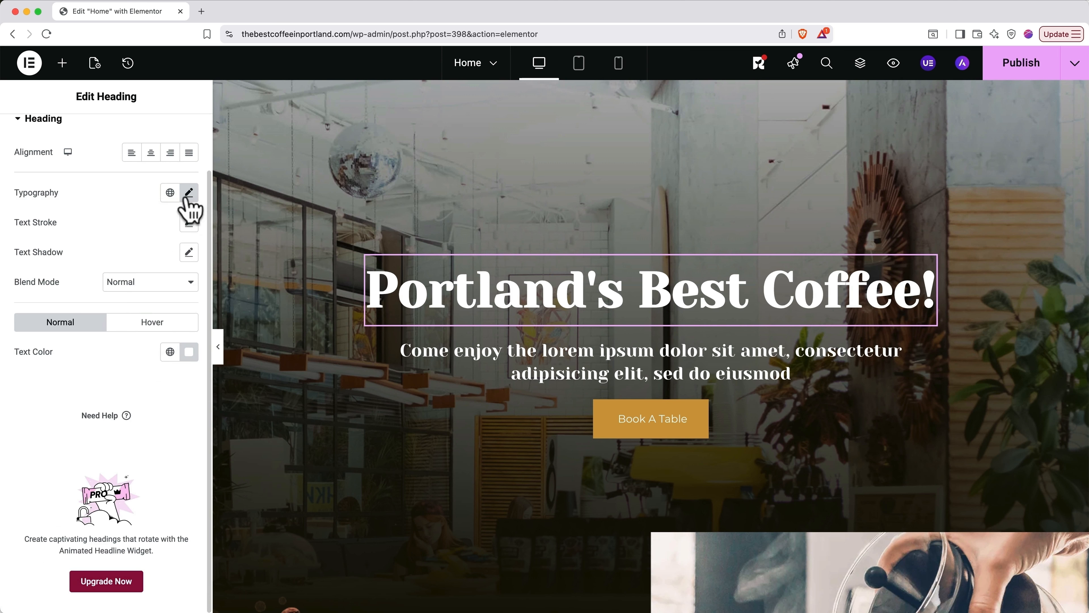
- Add a text shadow to the hero heading with the color rgba(0, 0, 0, 0.72)
click(189, 253)
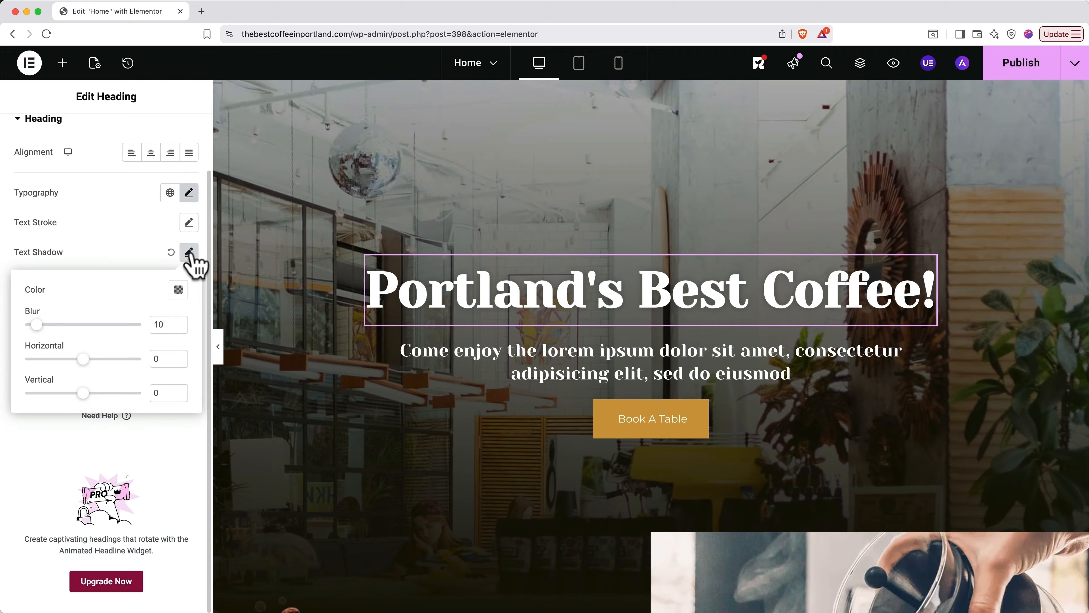
click(178, 291)
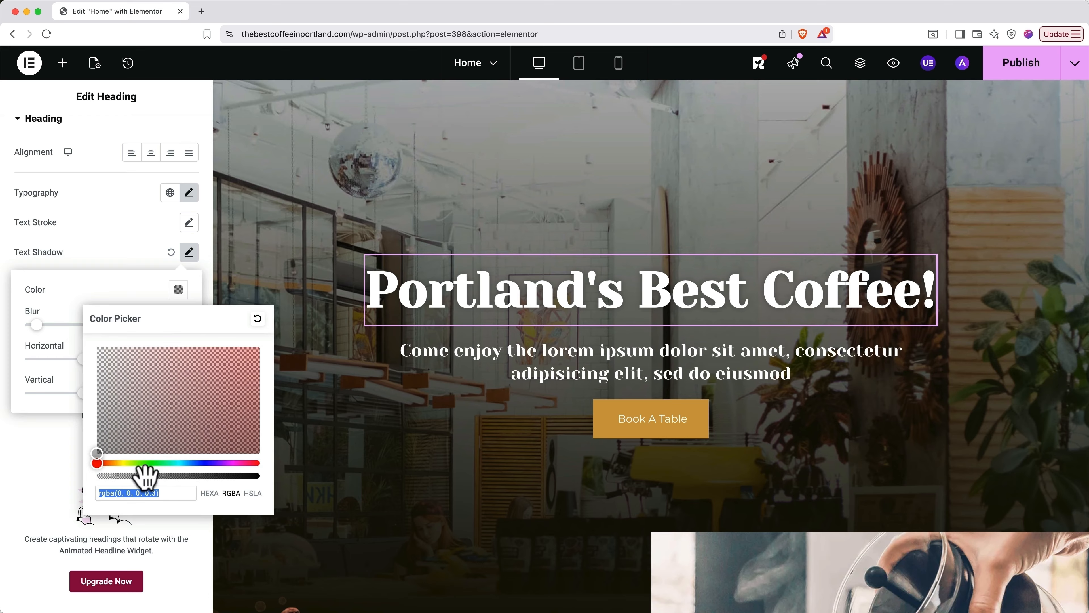
drag(145, 476, 218, 499)
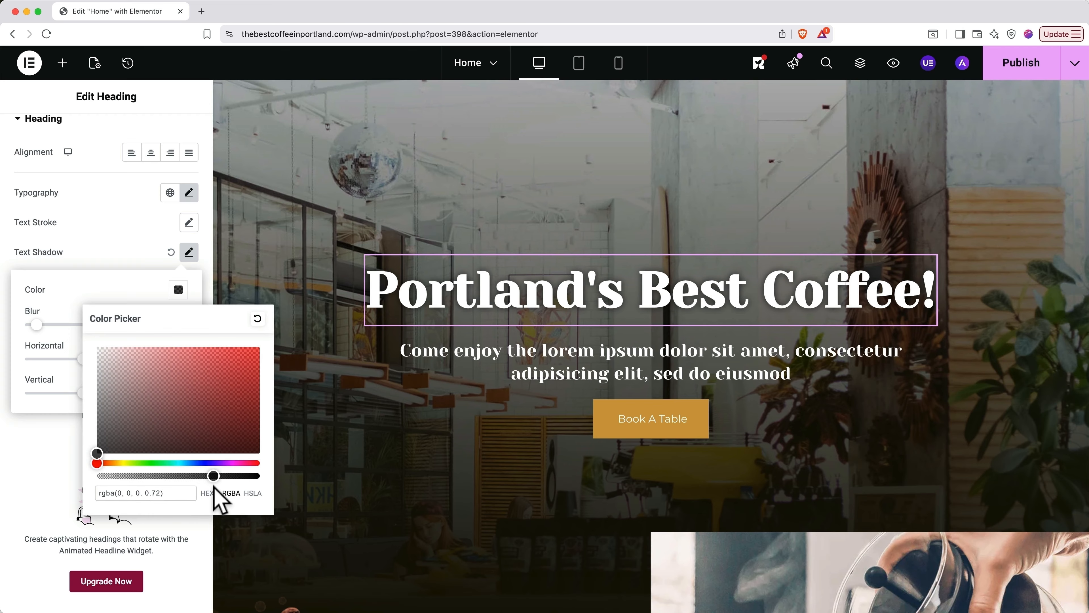
- Set the hero heading's text shadow color to rgba(0, 0, 0, 0.58) and its blur to 33
mouse_move(214, 487)
mouse_down()
mouse_move(243, 493)
mouse_move(141, 483)
mouse_move(233, 483)
mouse_up()
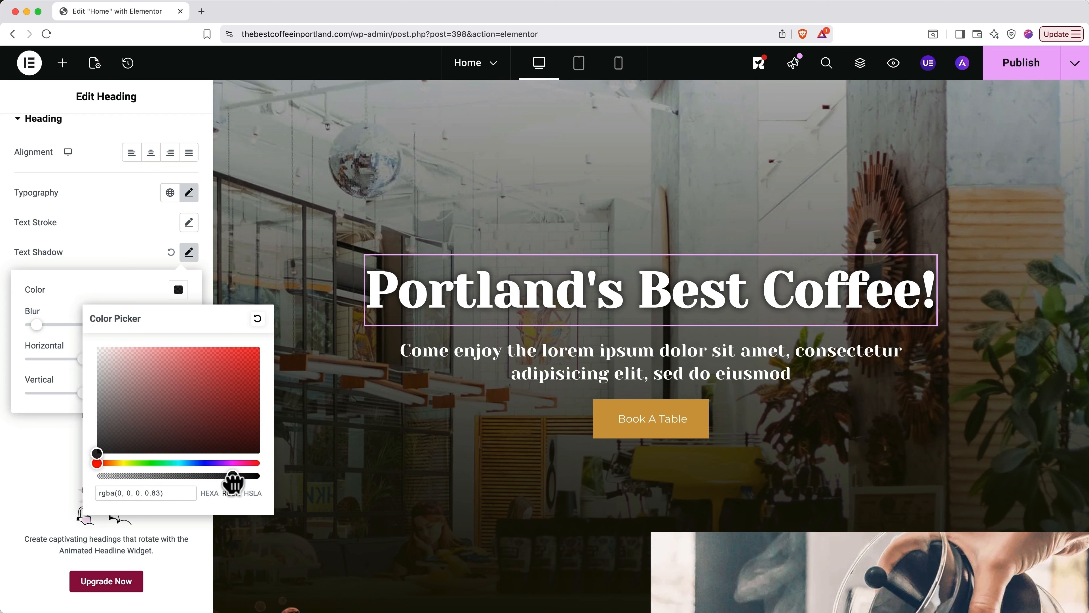
drag(233, 483, 193, 477)
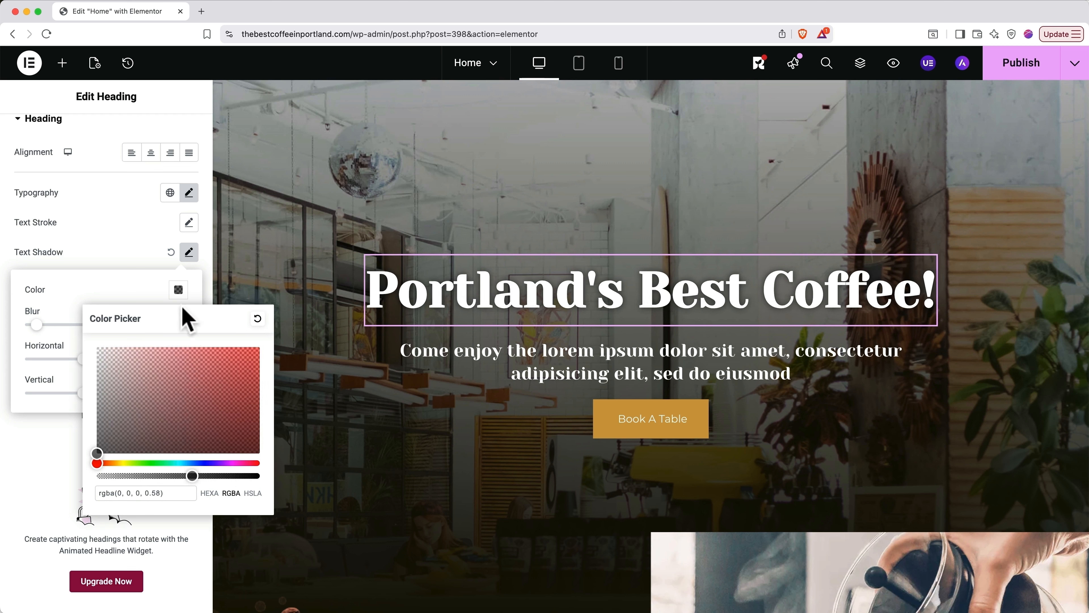
click(179, 291)
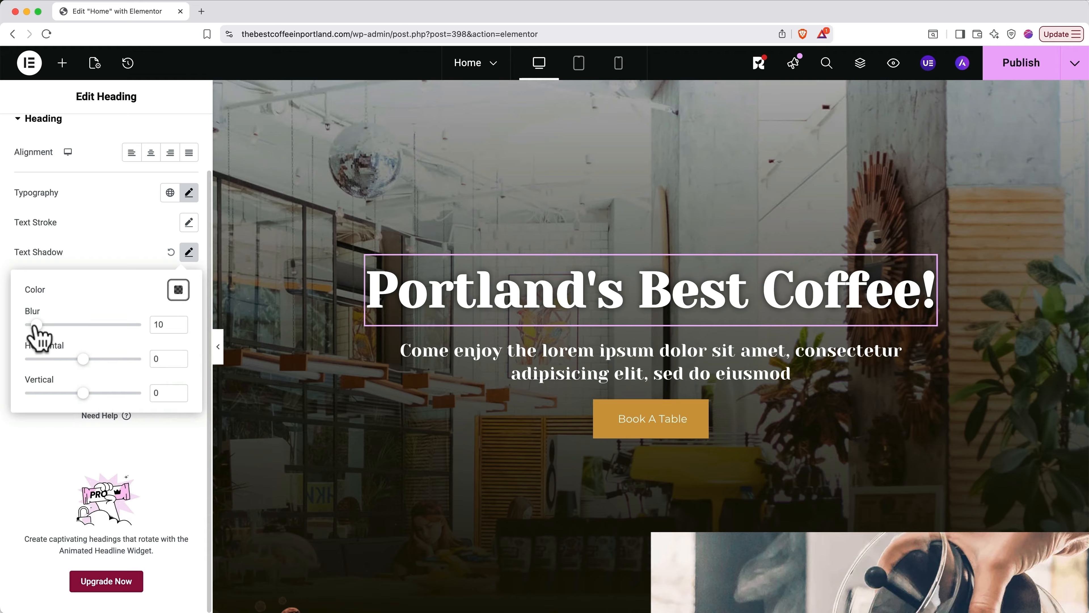
drag(35, 327, 65, 332)
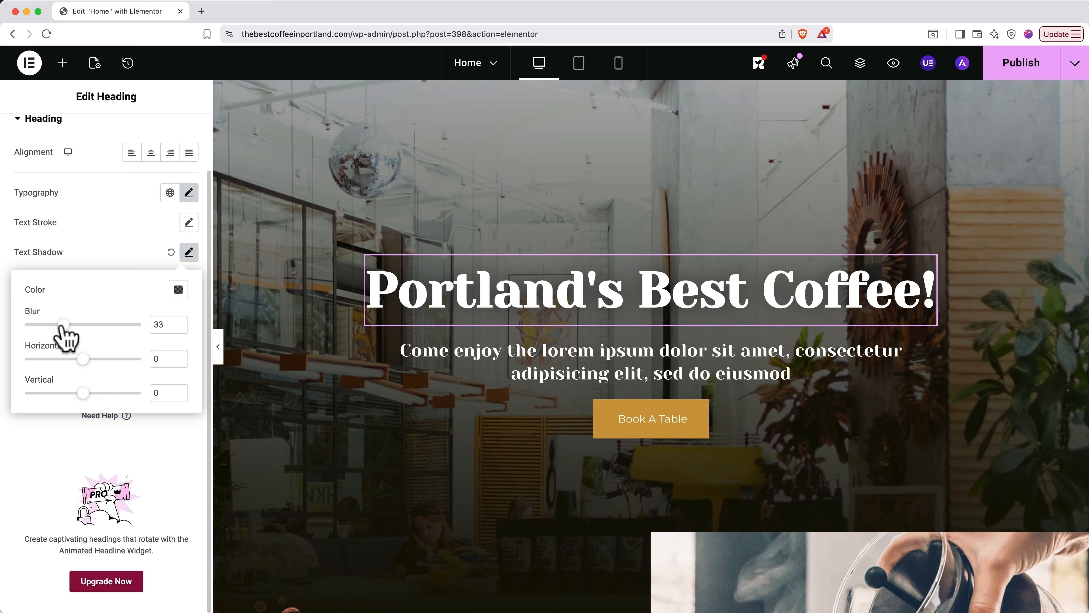
- Try horizontal and vertical offsets on the hero heading's text shadow and reset both to 0
mouse_move(83, 358)
mouse_down()
mouse_move(118, 359)
mouse_move(45, 358)
mouse_move(66, 358)
mouse_up()
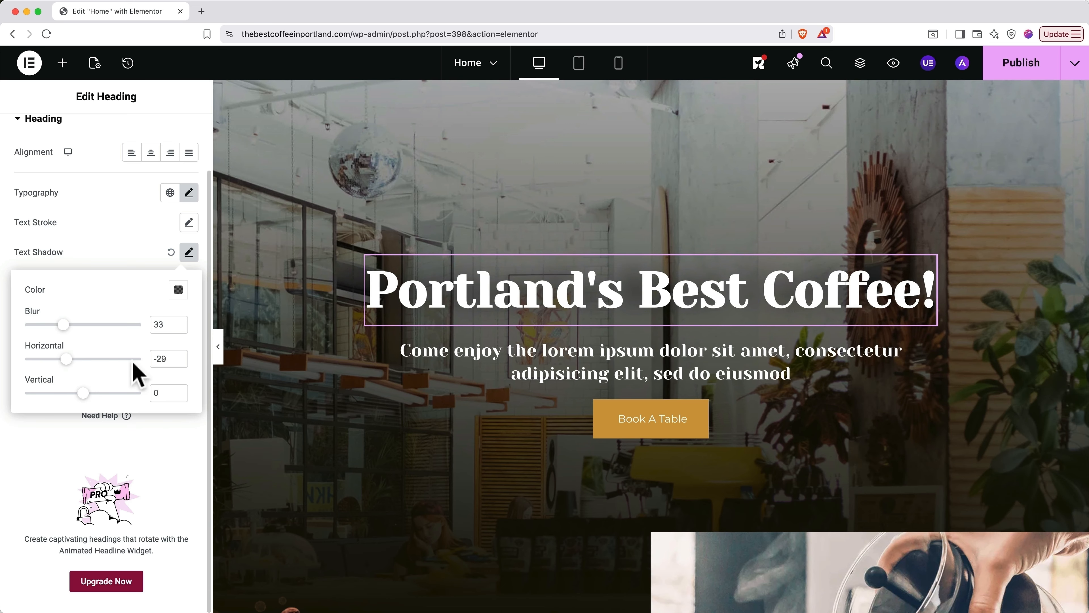
text(0)
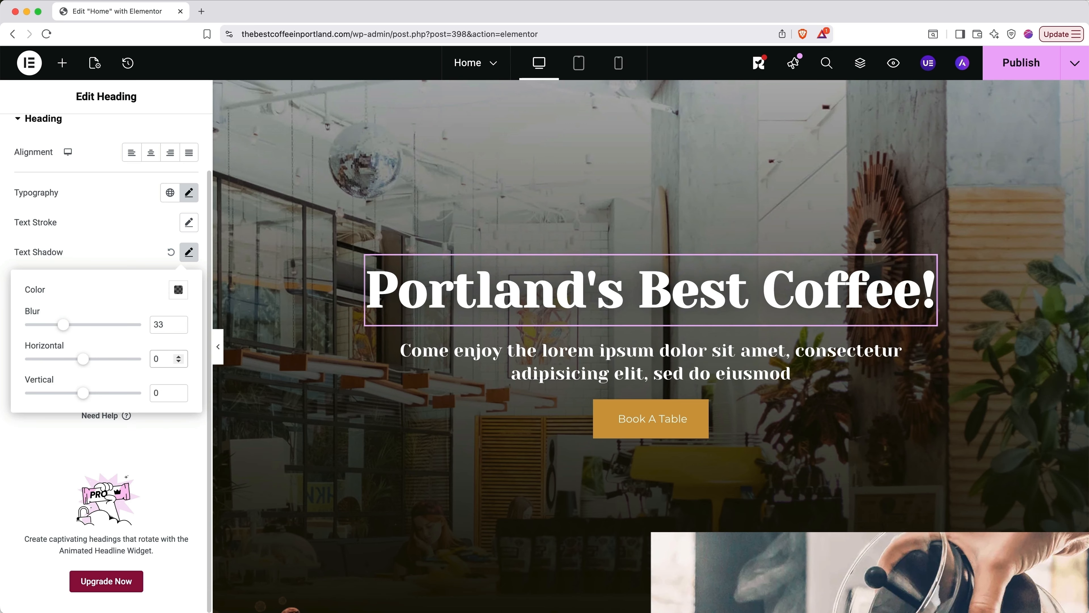
mouse_move(84, 393)
mouse_down()
mouse_move(105, 394)
mouse_move(83, 394)
mouse_up()
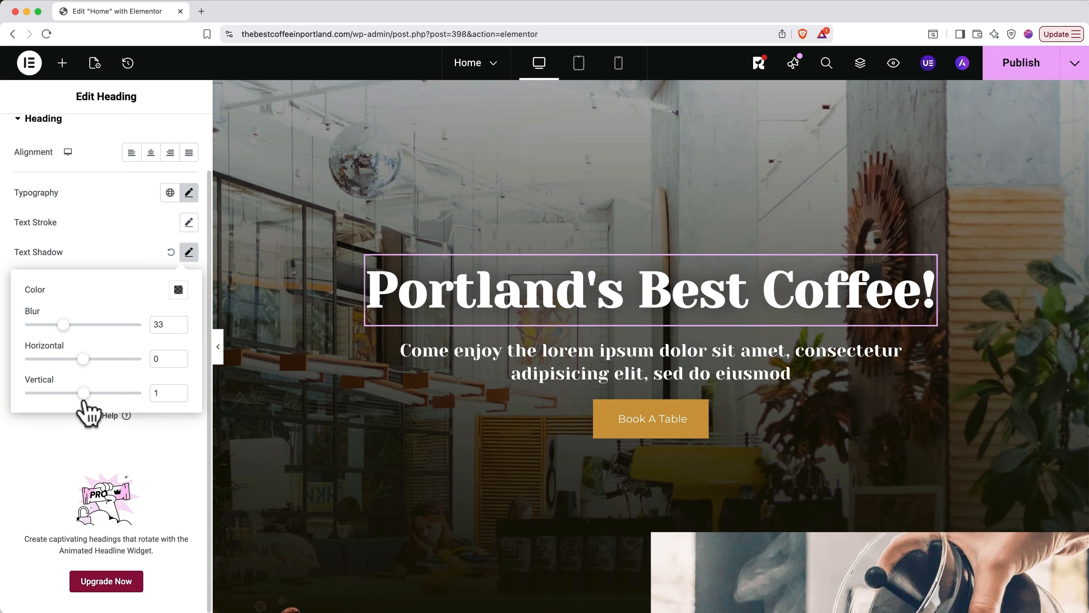
double_click(162, 393)
text(0)
click(188, 253)
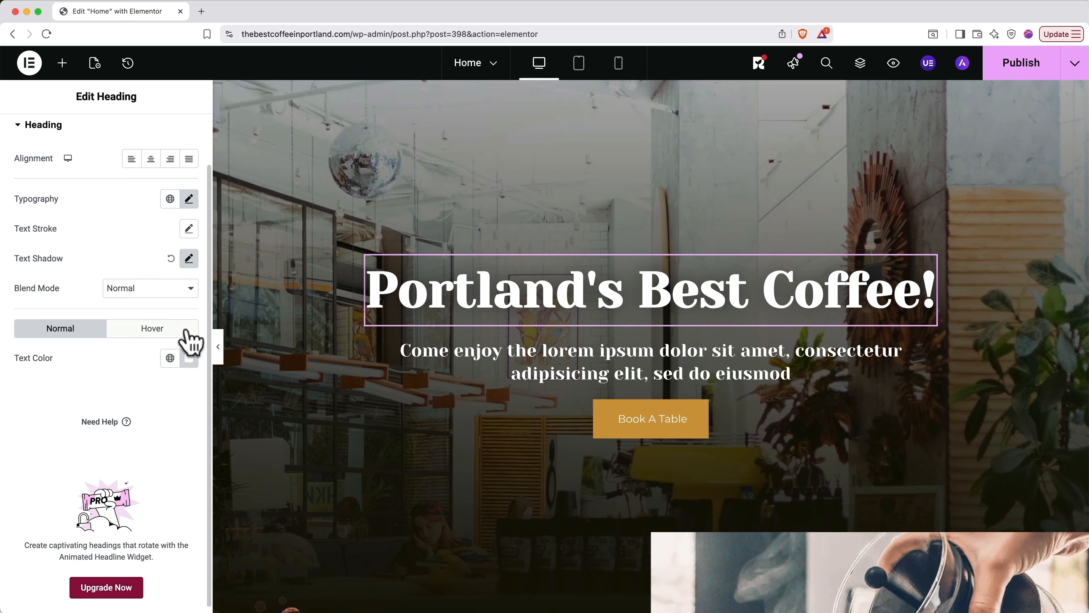
- Try the muted yellow-green #C0BE65 as the hero heading's text color
click(189, 358)
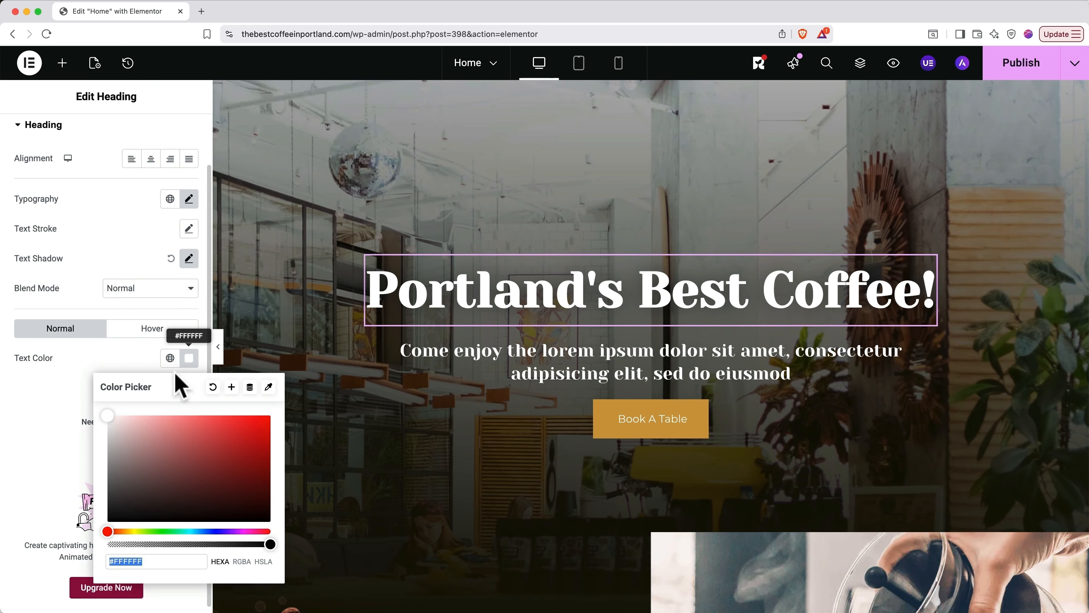
click(214, 468)
click(185, 441)
click(150, 532)
mouse_move(152, 534)
mouse_down()
mouse_move(170, 532)
mouse_move(134, 532)
mouse_up()
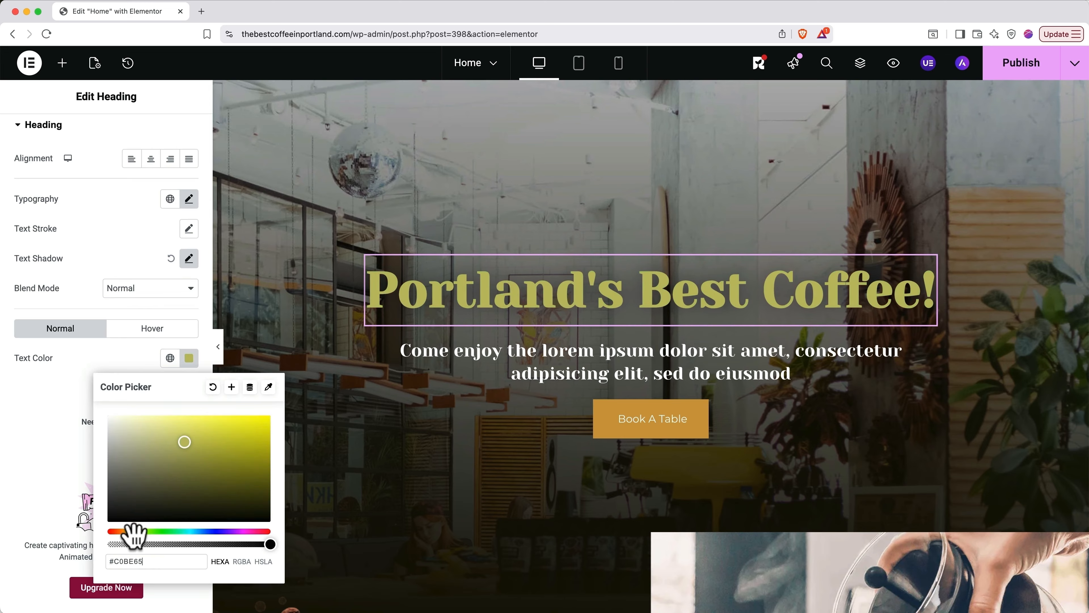
- Sample a brown from the hero background photo for the heading's text color and brighten it to a light orange
click(268, 387)
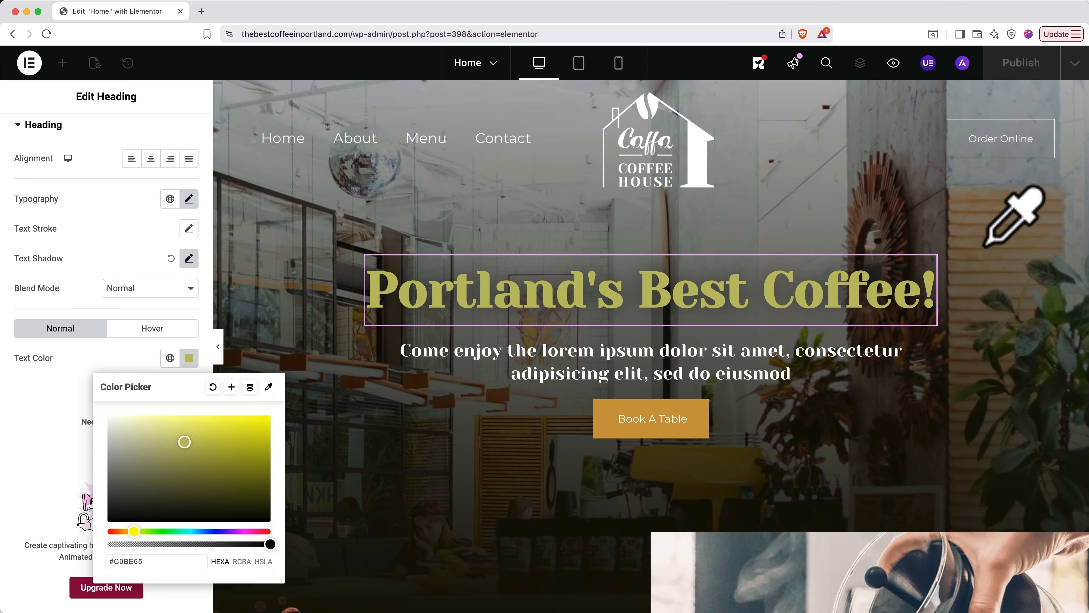
click(1067, 209)
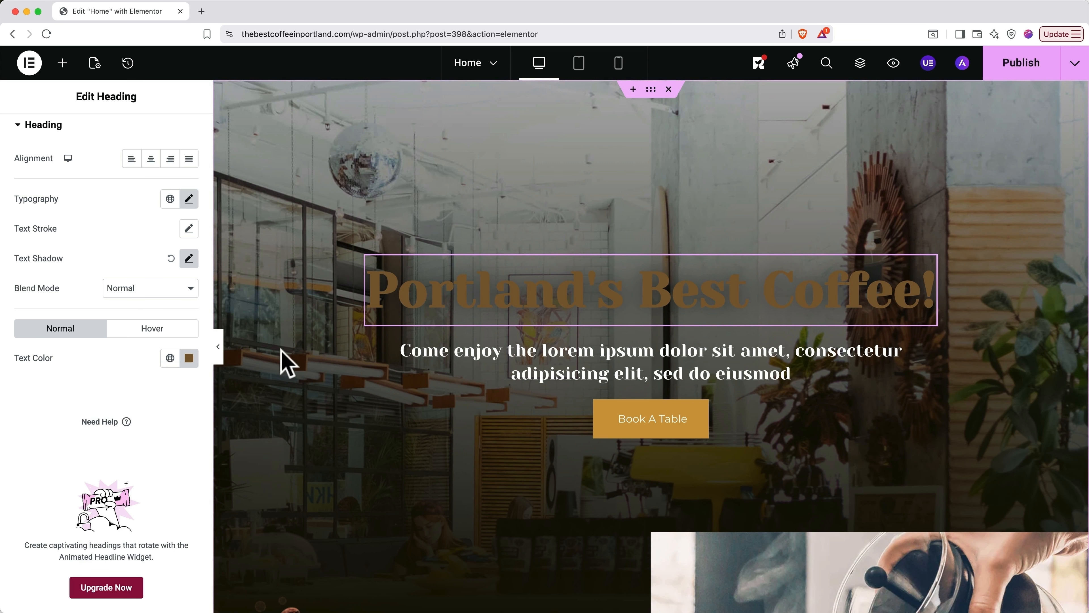
click(190, 358)
drag(202, 469, 205, 431)
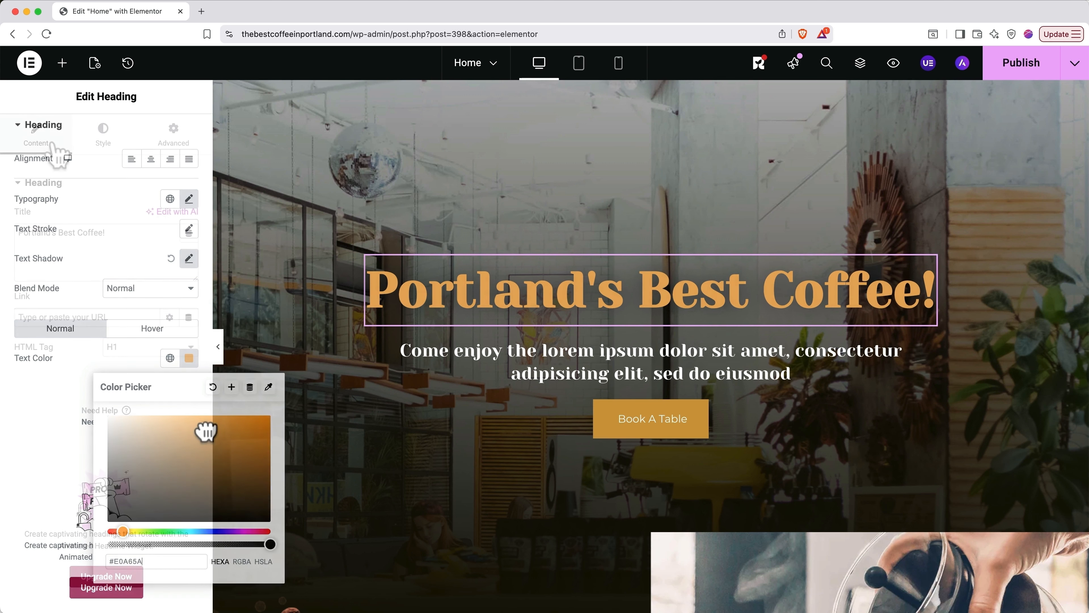
- Change the hero subheading to "Come enjoy the finest coffee in all of Portland, Oregon"
click(50, 144)
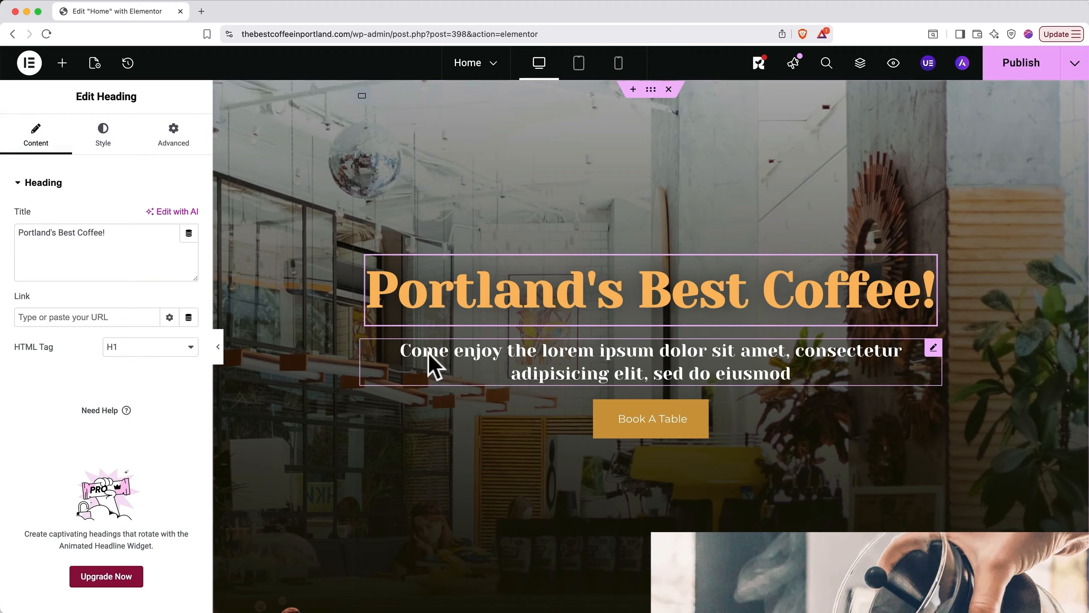
click(610, 368)
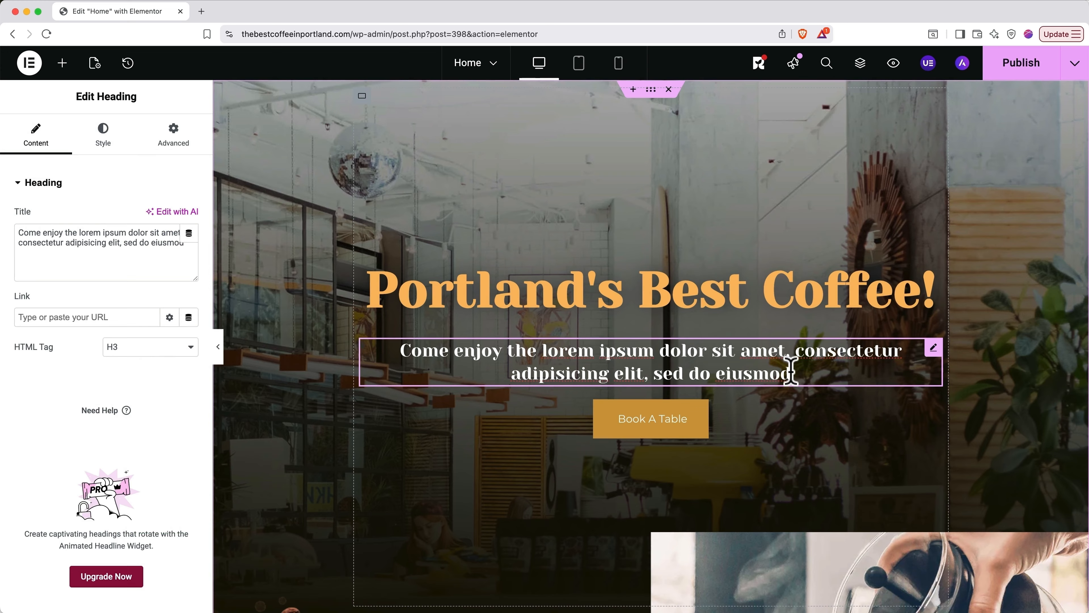
drag(542, 349, 795, 370)
text(finest cof)
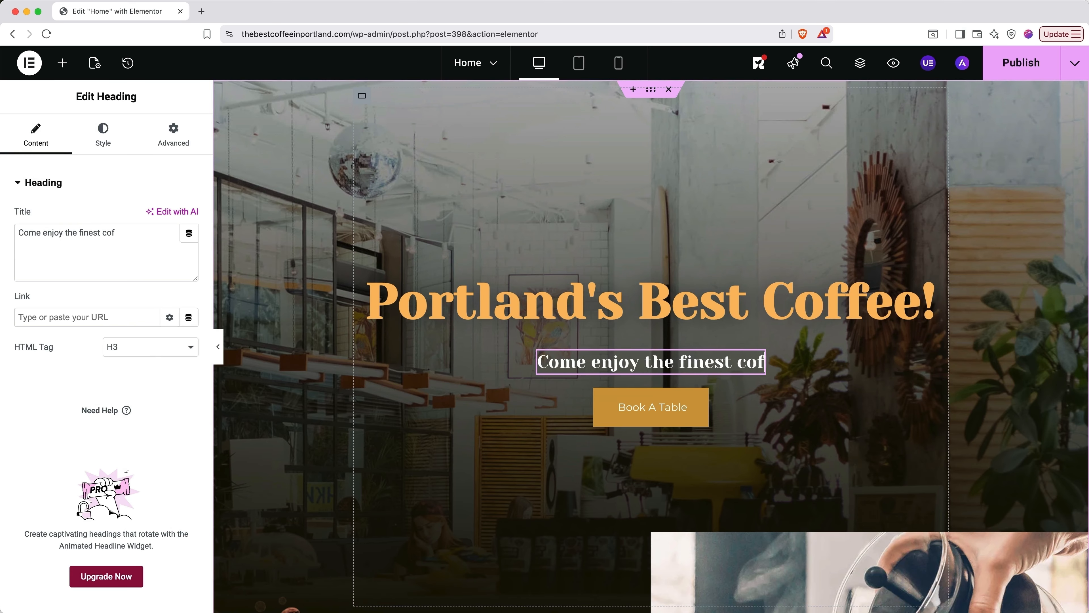
text(fee in all of Portland, Oregon)
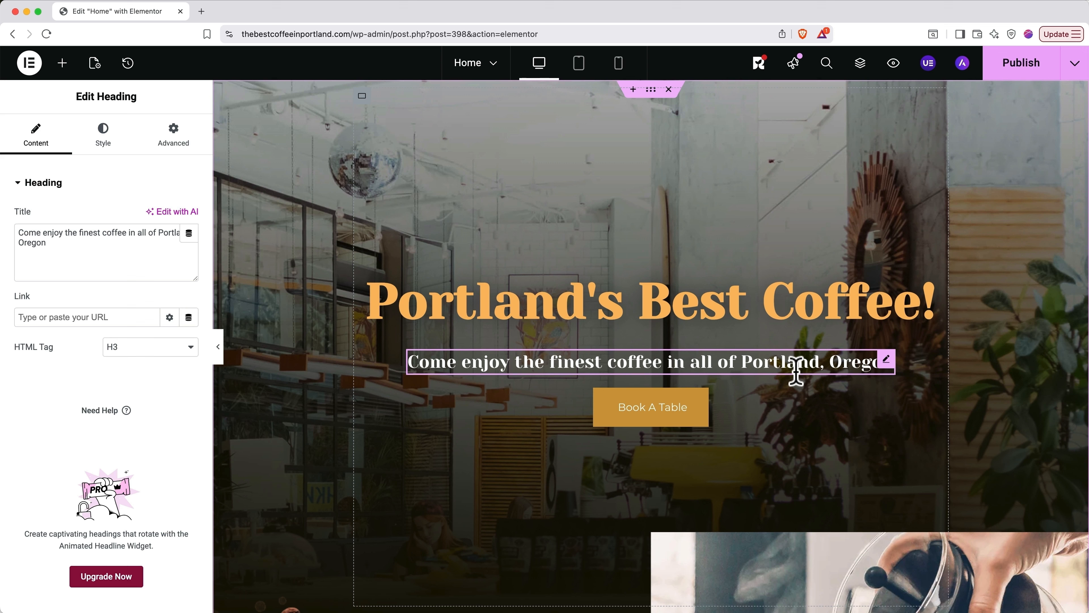
- Set the hero's Book A Table button to the Default type and change its text to "See Our Menu"
click(701, 403)
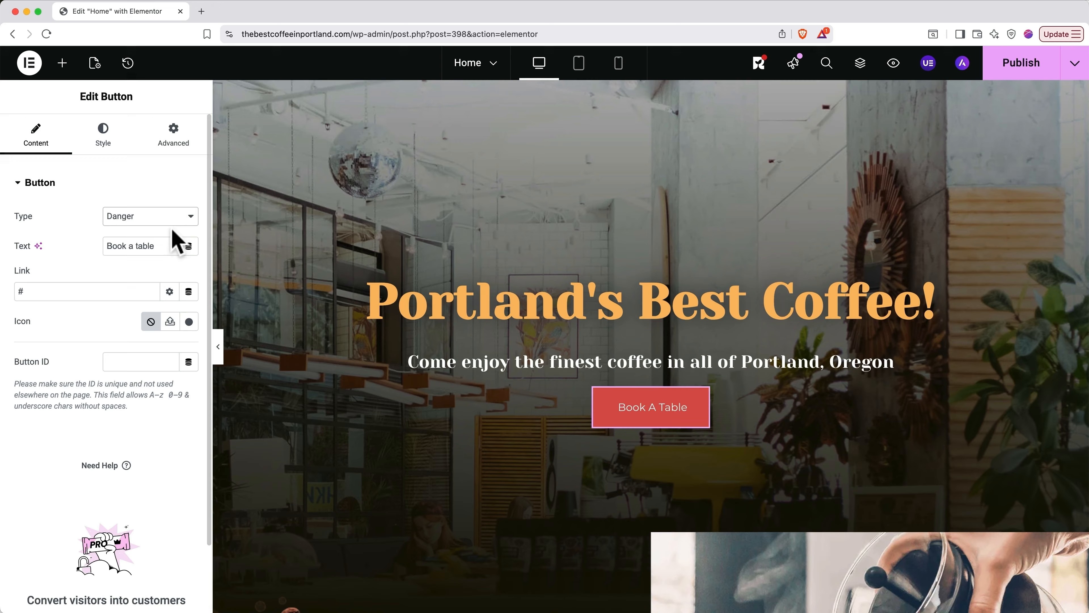
click(172, 218)
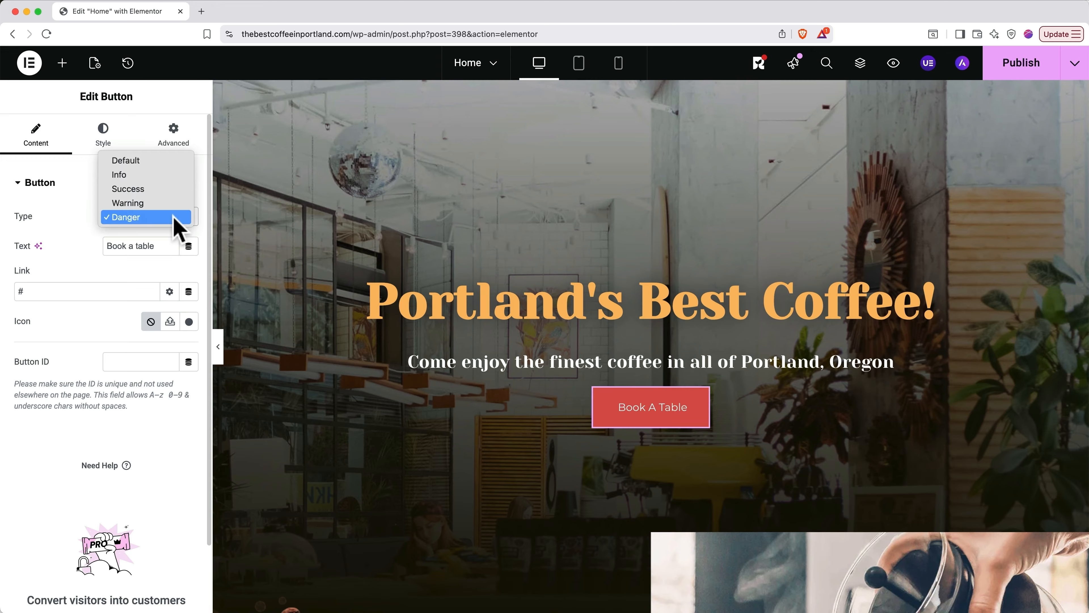
click(162, 160)
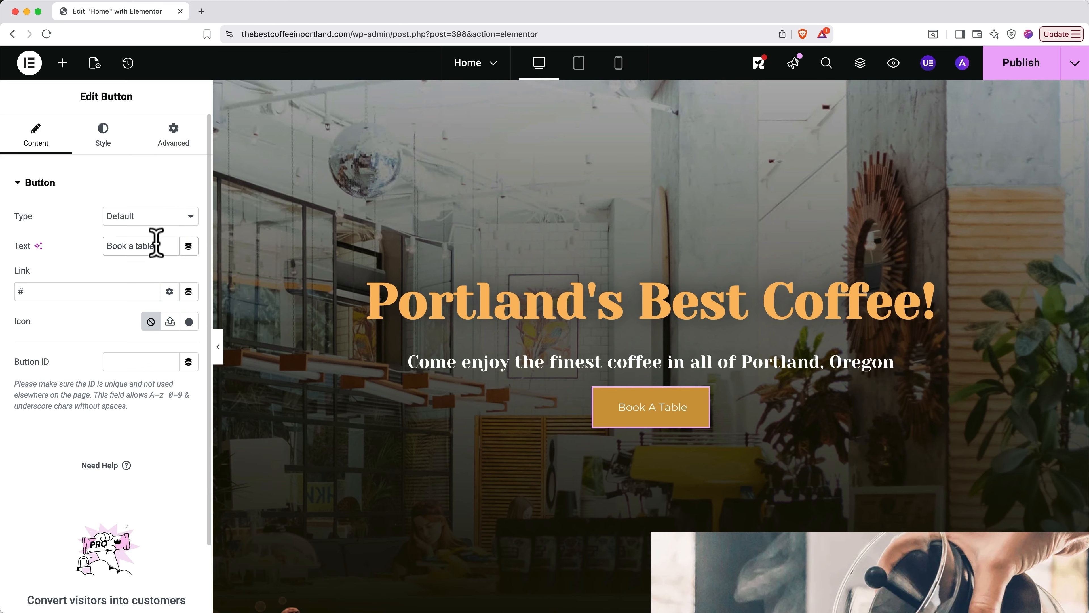
drag(154, 246, 106, 246)
text(See Our Menu)
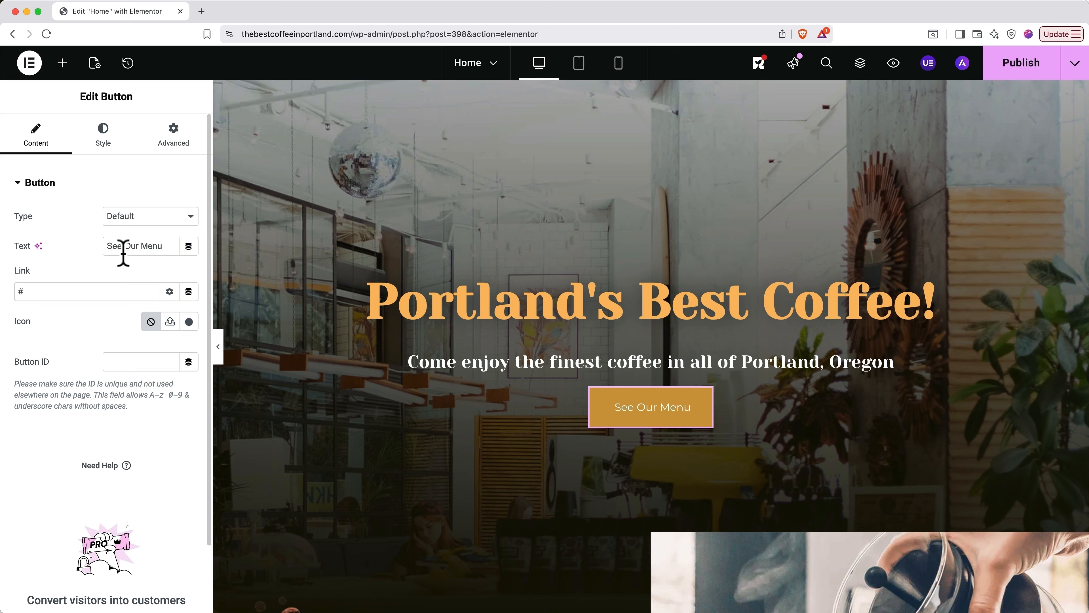
- Replace the hero button's placeholder link with a link to the site's Menu page
click(97, 291)
key(BackSpace)
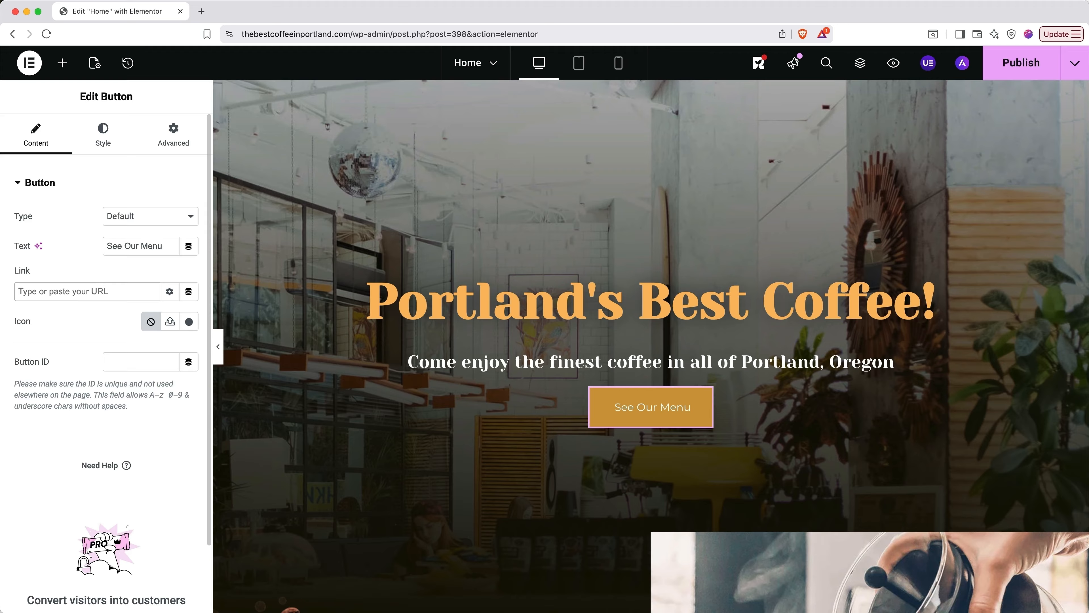
text(menu)
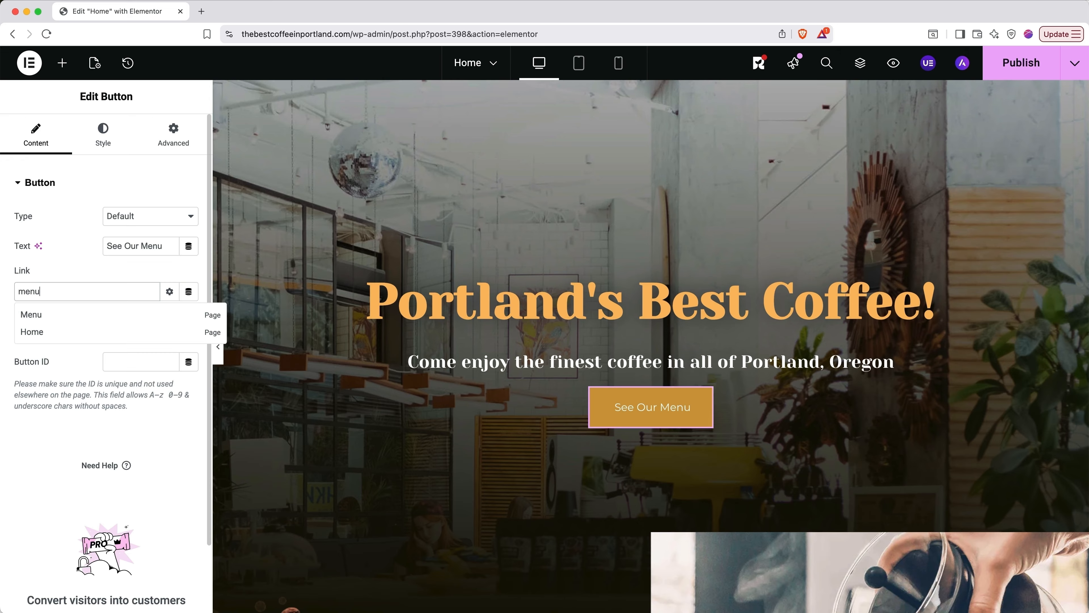
click(54, 313)
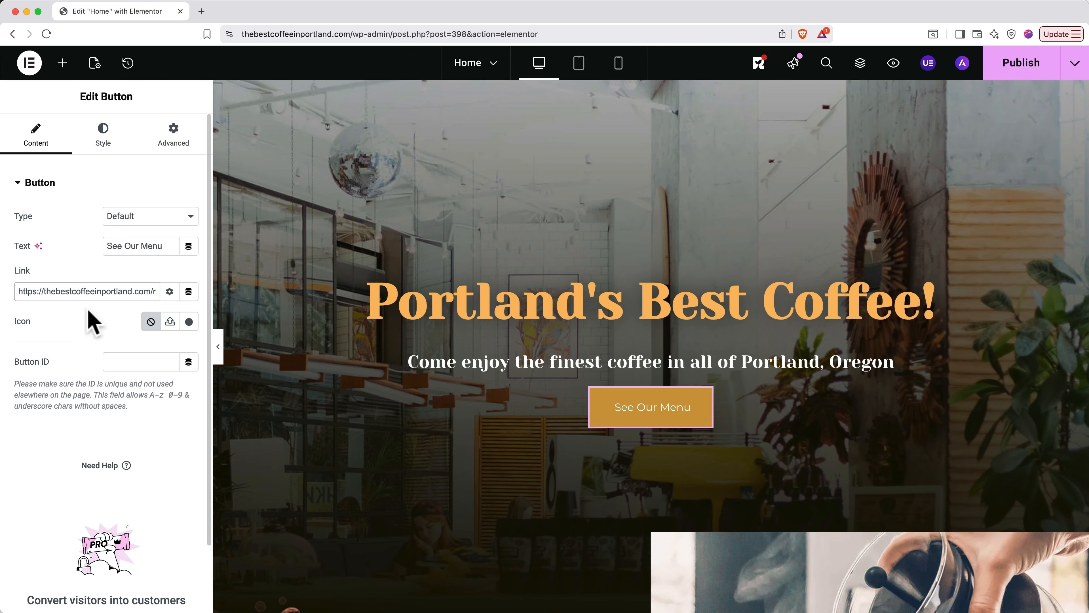
click(189, 322)
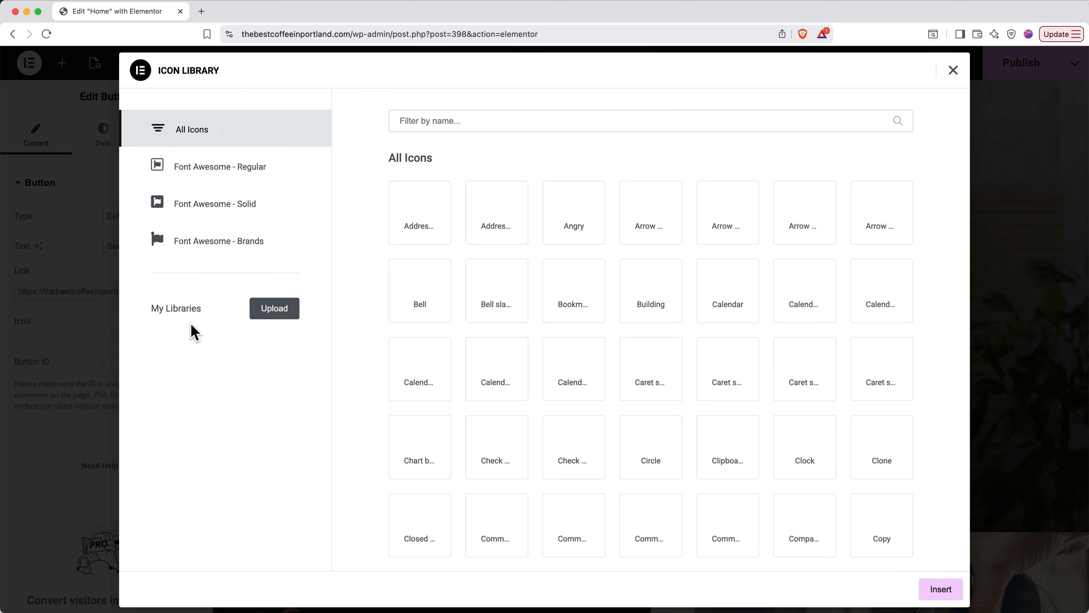
click(497, 121)
key(Escape)
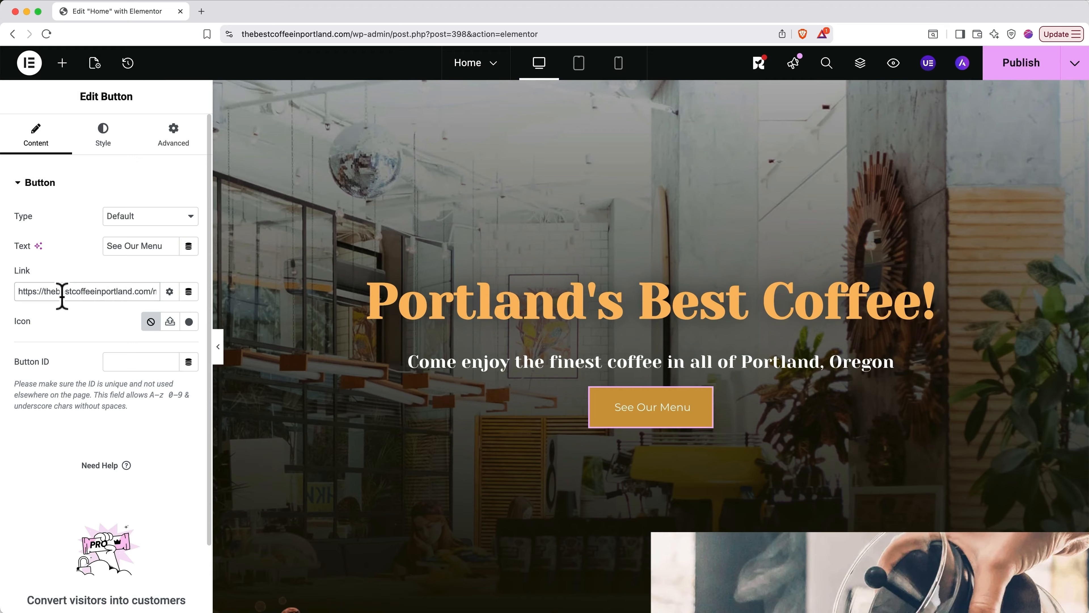
- Set the font weight of the See Our Menu button's text to 600 (Semi Bold)
click(102, 146)
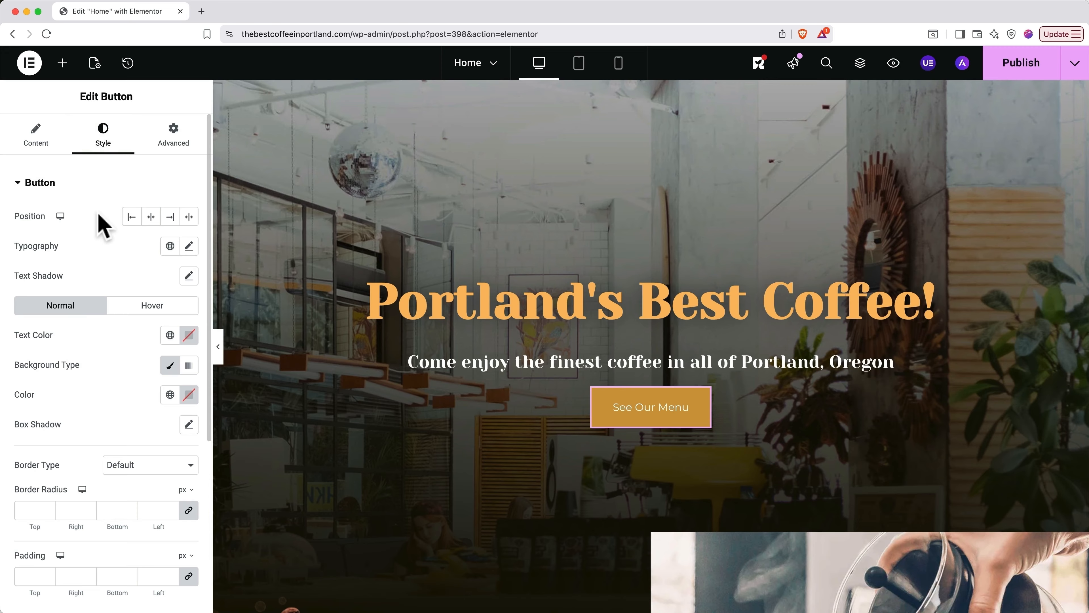
click(189, 246)
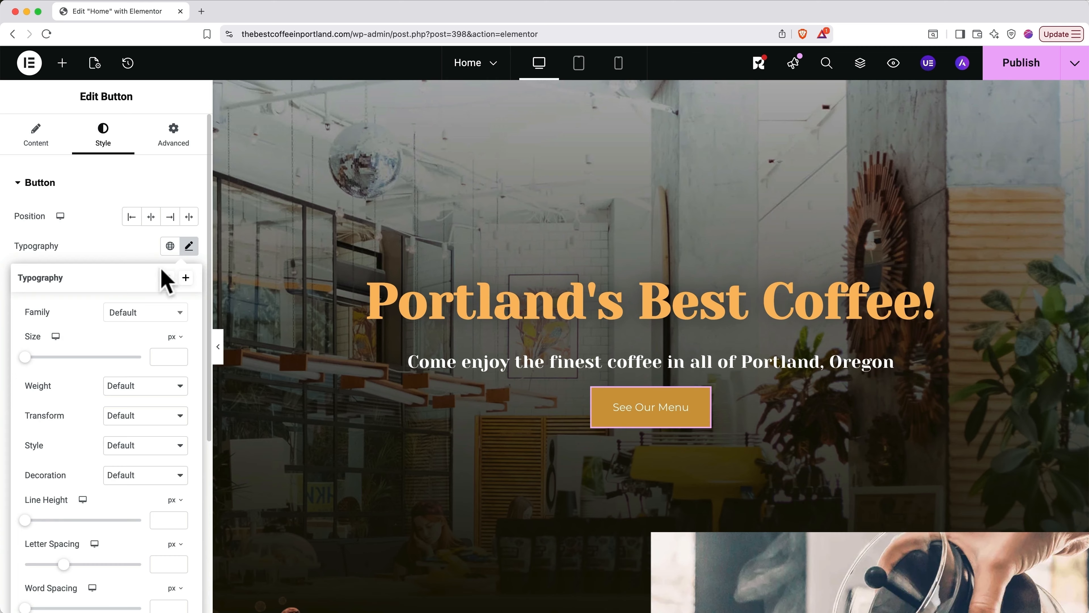
click(144, 385)
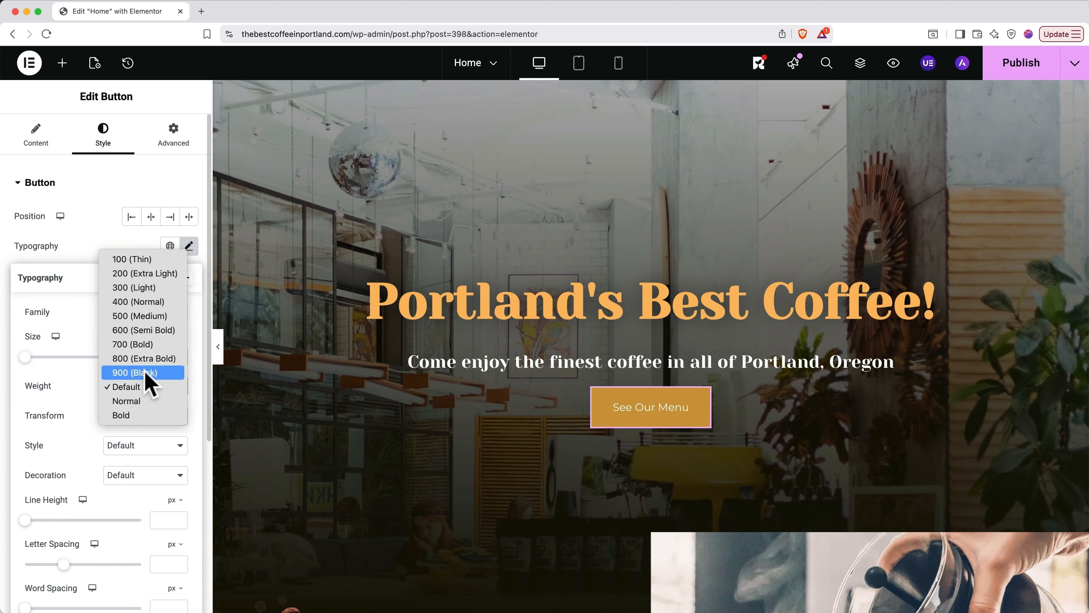
click(153, 331)
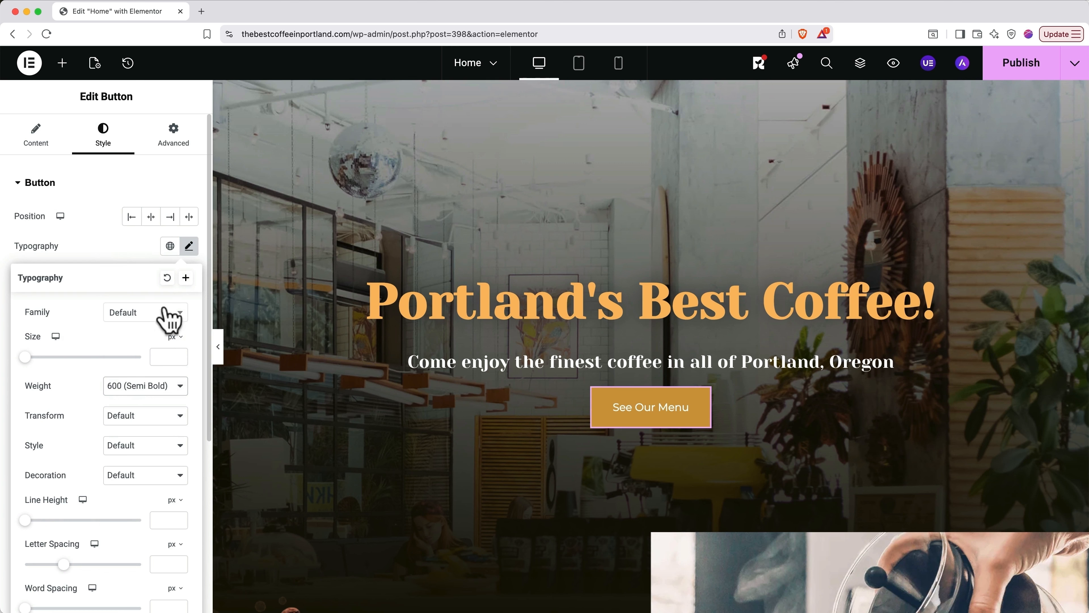
click(189, 246)
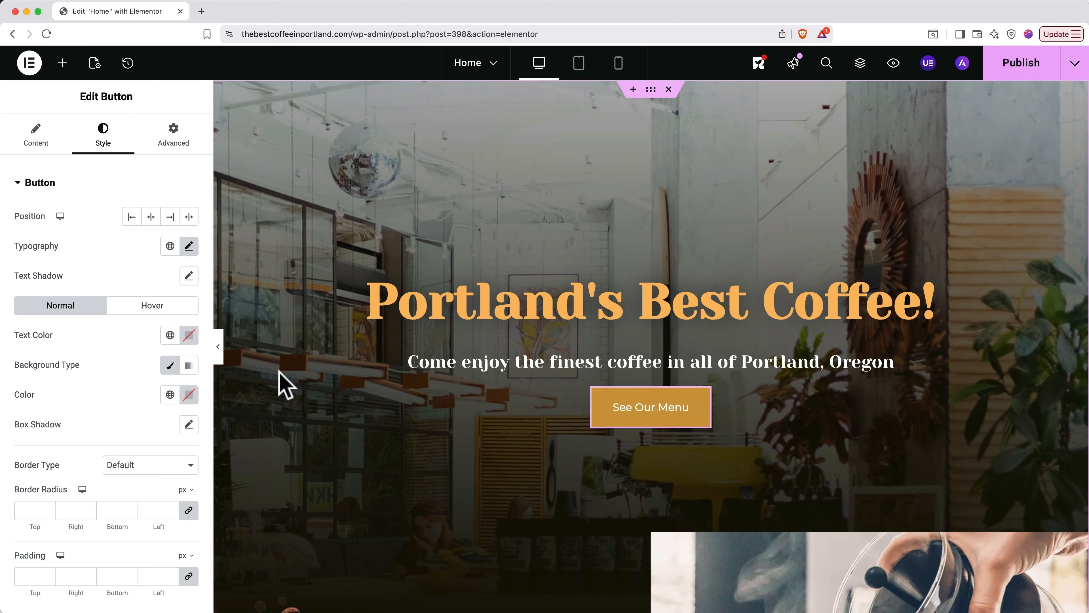
- Give the See Our Menu button a darker orange-brown hover background color and a transition duration of 0.5 s
click(154, 309)
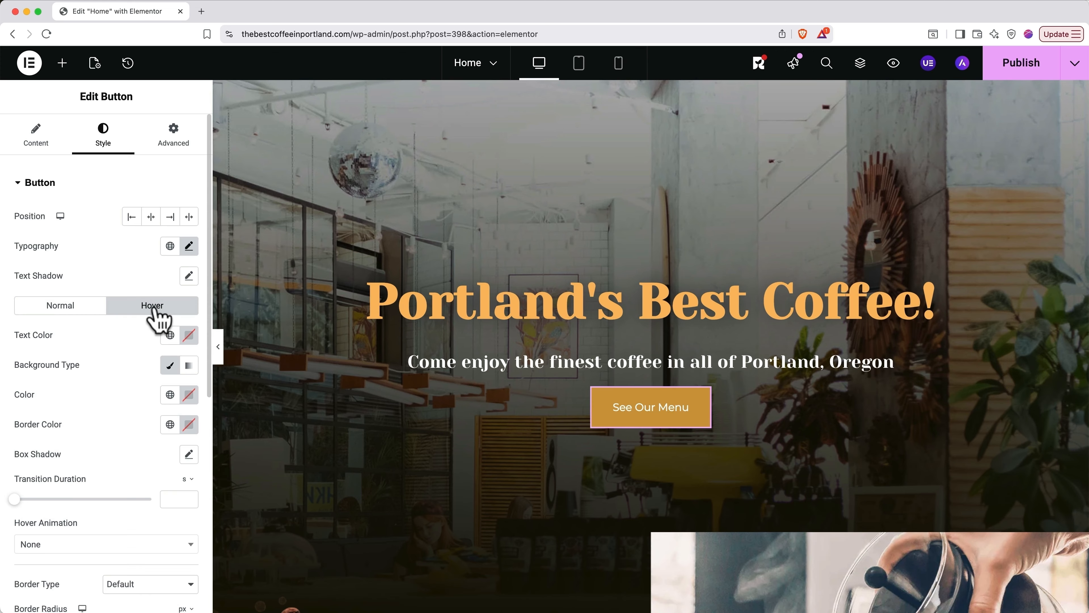
click(190, 394)
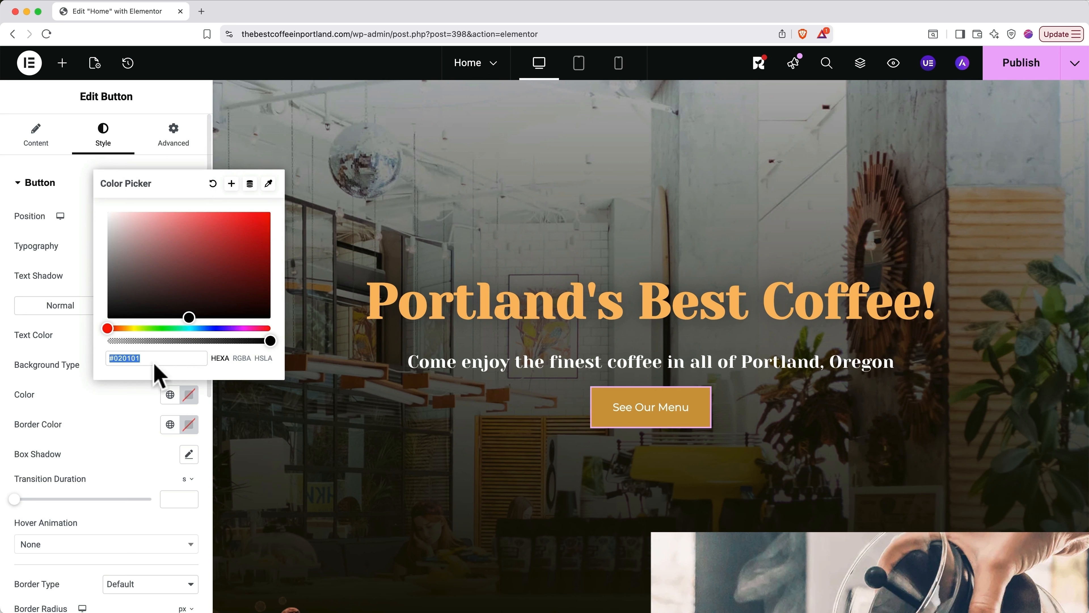
drag(127, 329, 125, 328)
click(81, 401)
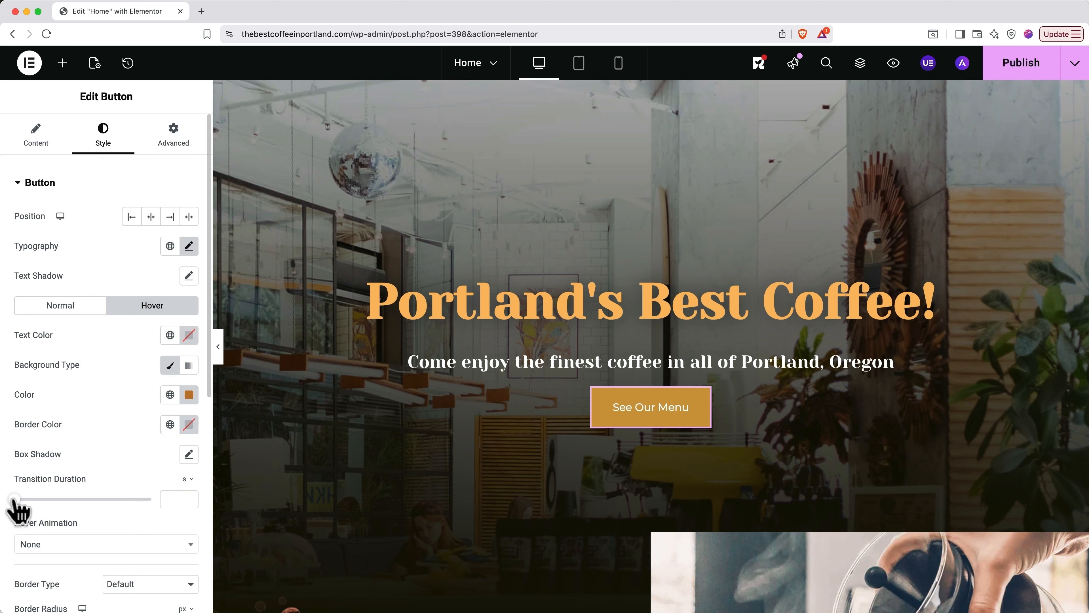
drag(14, 499, 36, 500)
scroll(37, 508, down, 3)
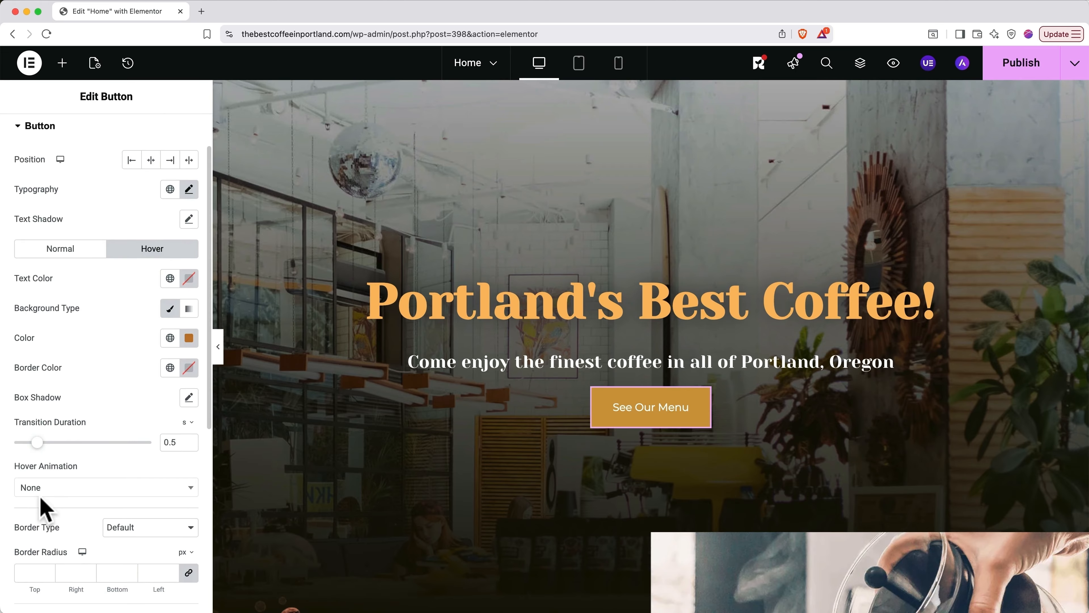
- Apply the Grow hover animation to the See Our Menu button
click(53, 489)
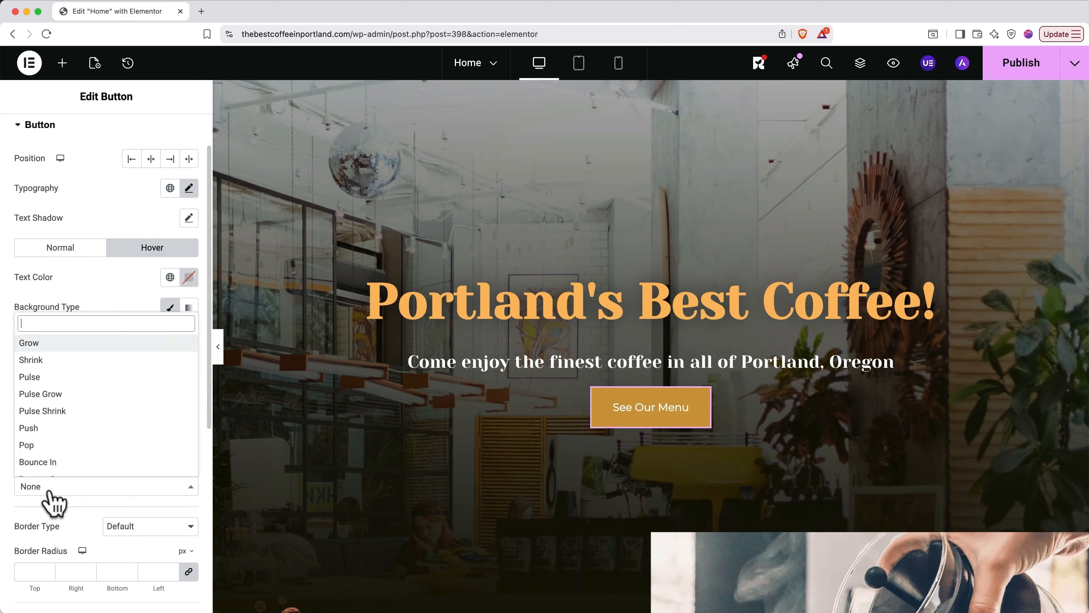
click(55, 346)
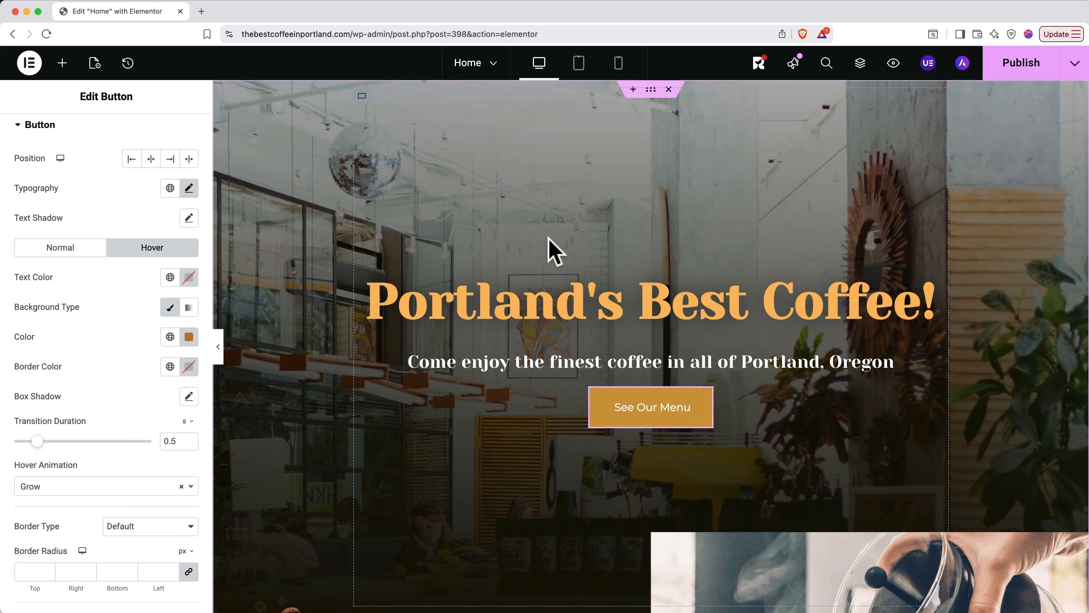
scroll(549, 240, down, 10)
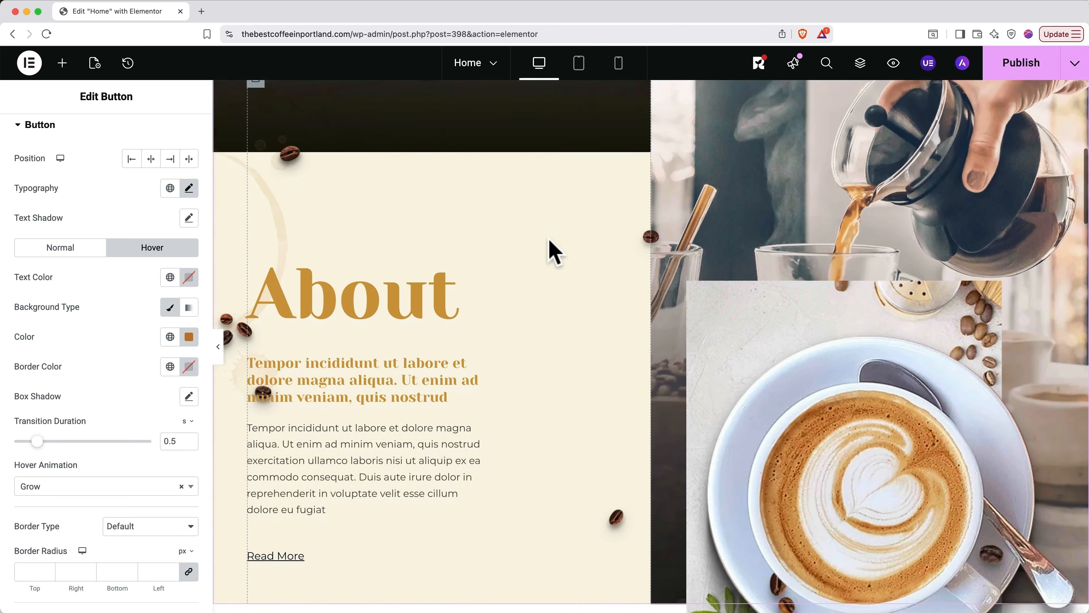
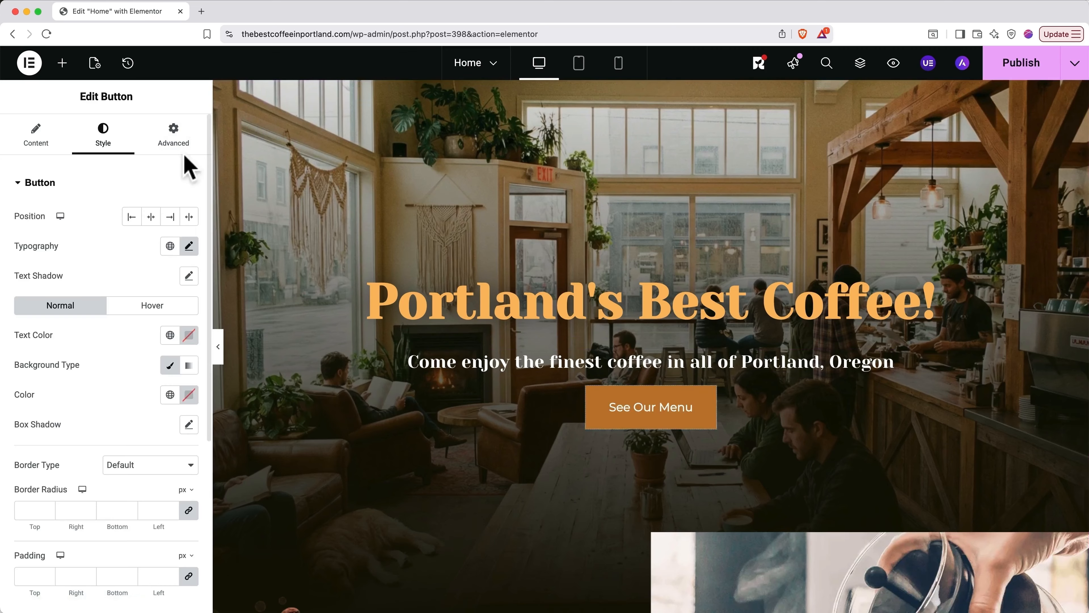
- Set the See Our Menu button's margin to 15 px on all sides
click(177, 143)
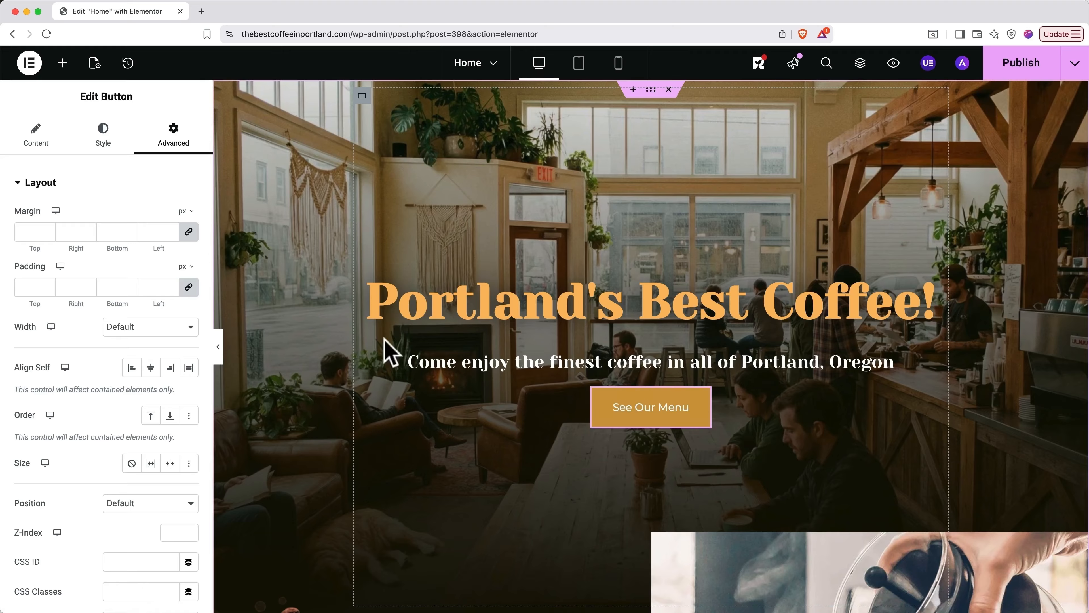
click(41, 231)
text(10)
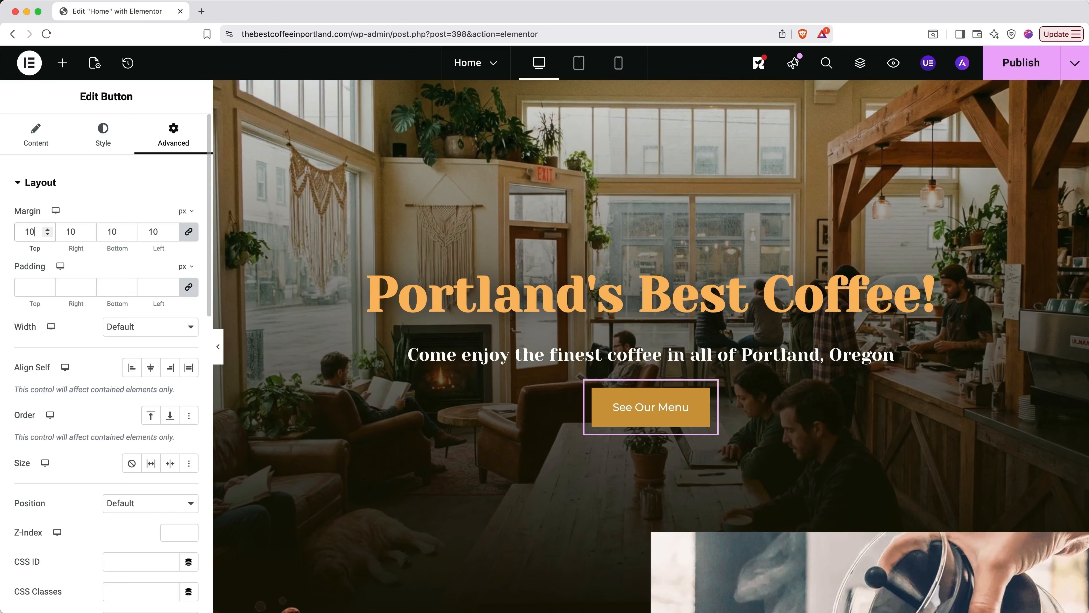
key(Up)
key(Up)
key(Up)
key(Up)
key(Up)
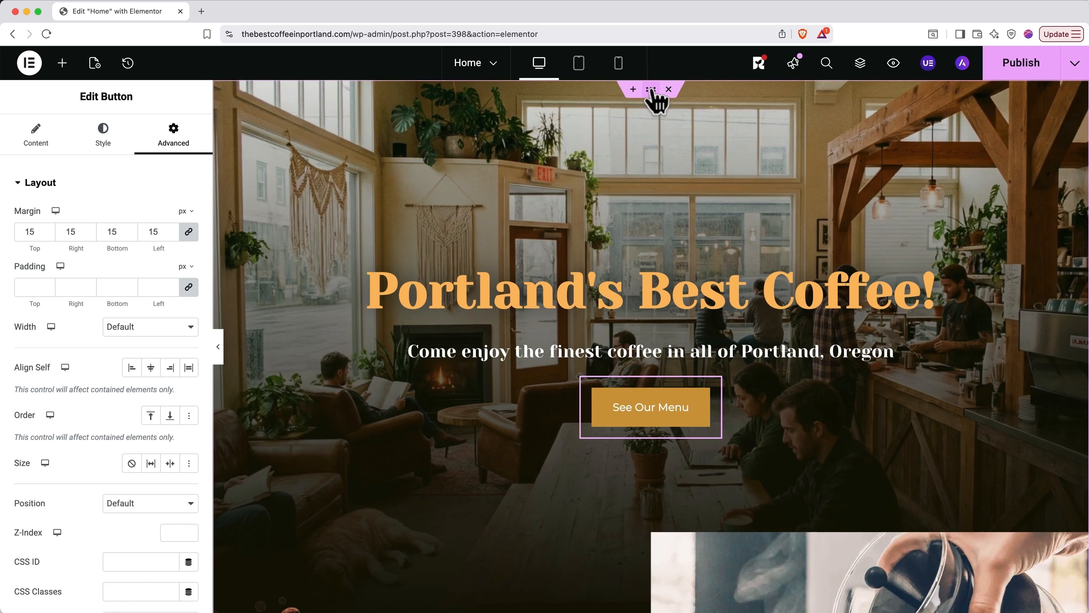
click(651, 89)
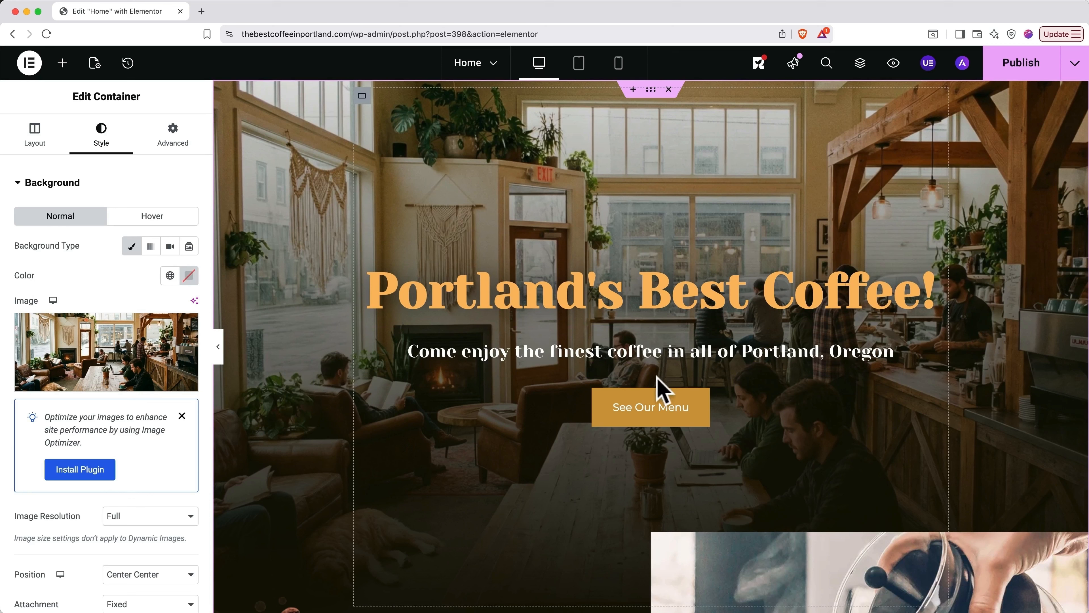
- Set the See Our Menu button's margin to 20 px on all sides
click(660, 416)
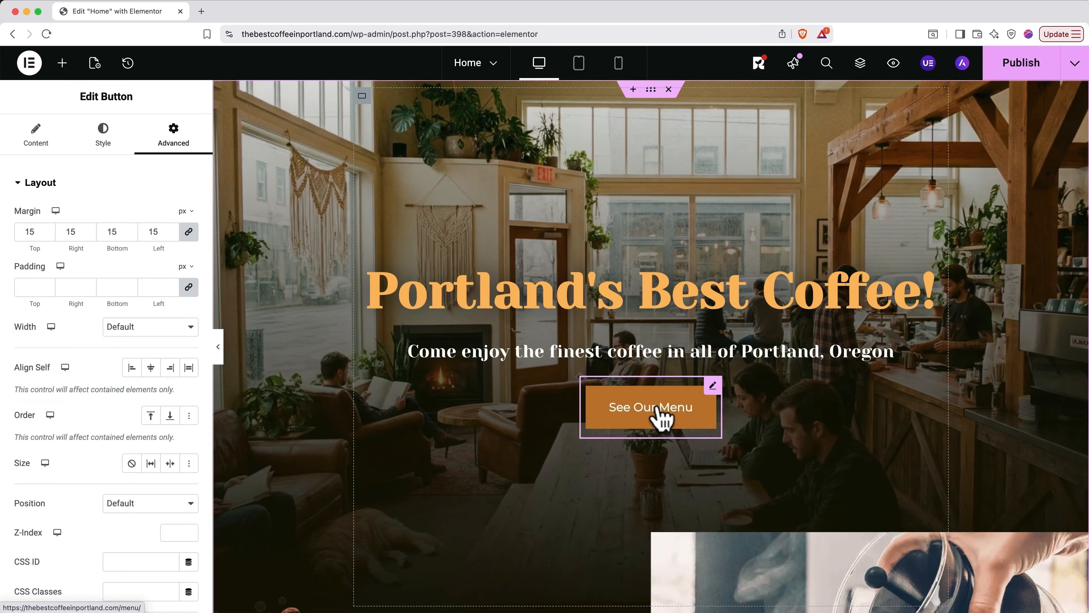
double_click(30, 232)
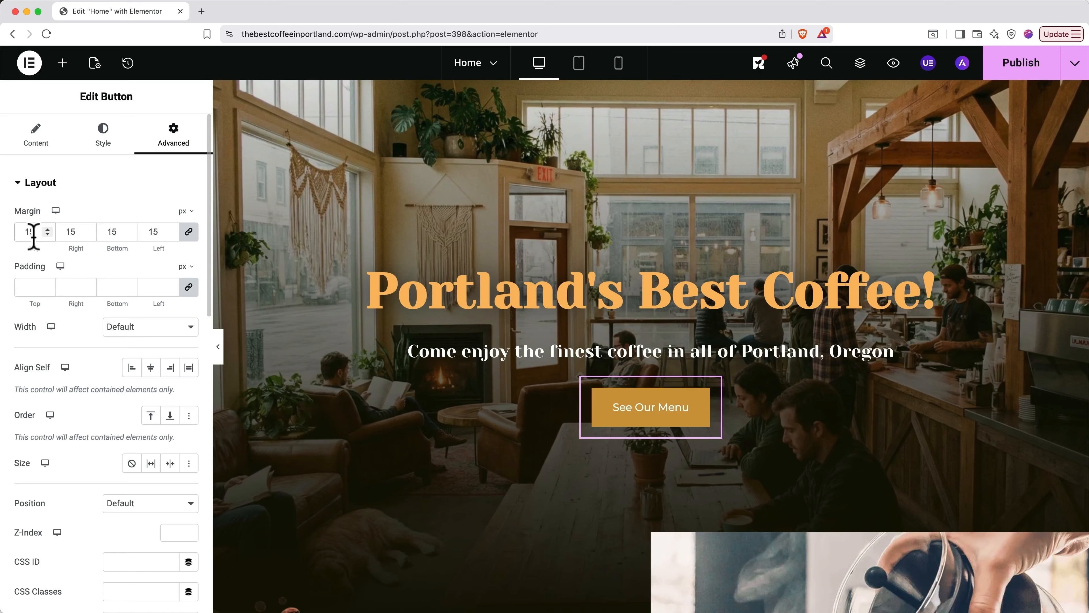
text(20)
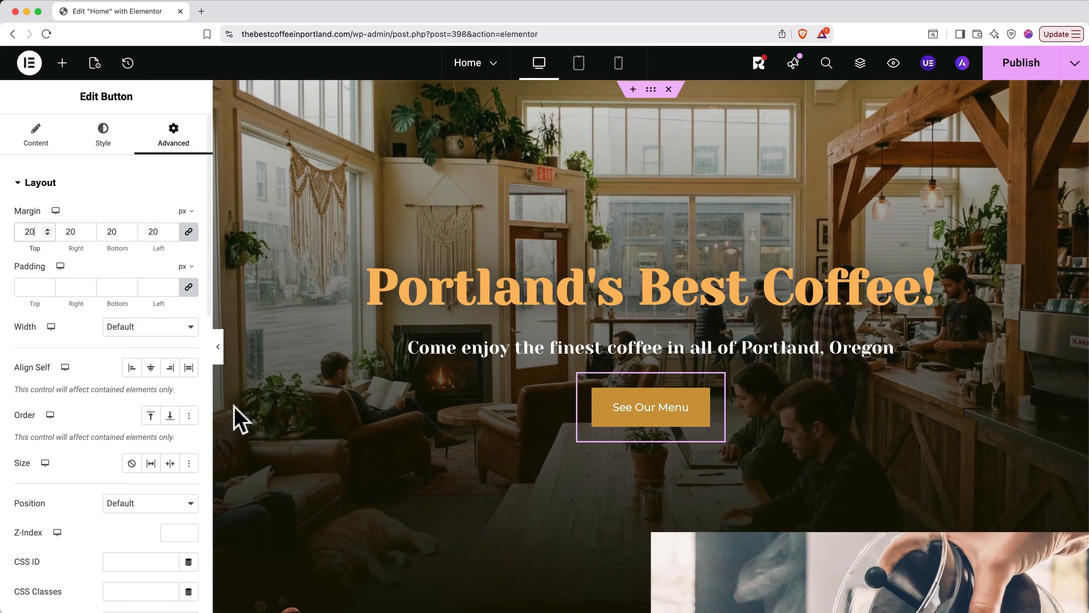
click(650, 90)
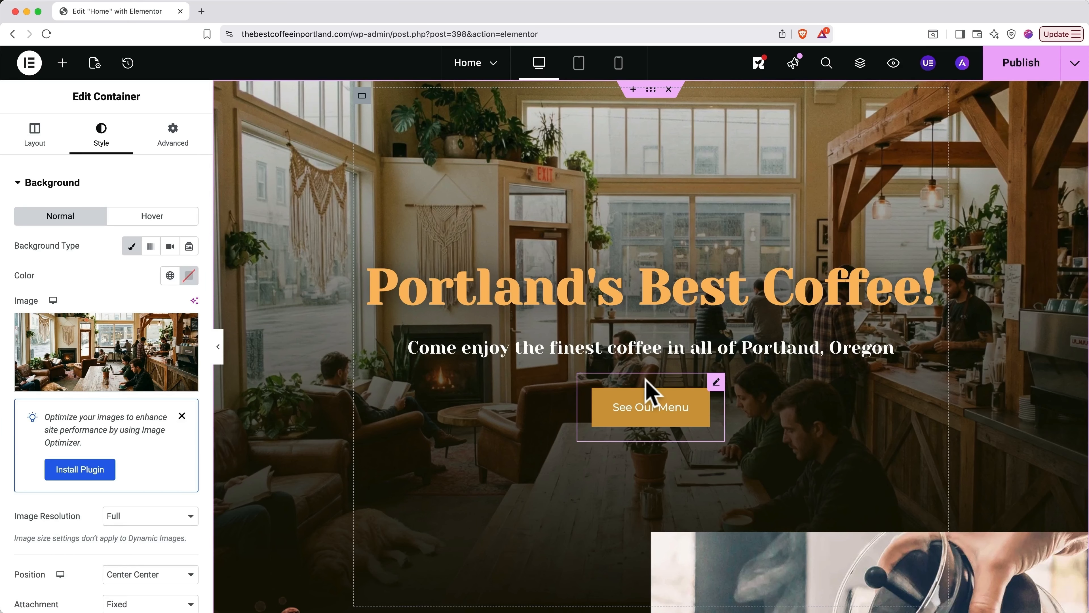
- Unlink the See Our Menu button's margin values and set the right, bottom and left margins to 0
click(594, 412)
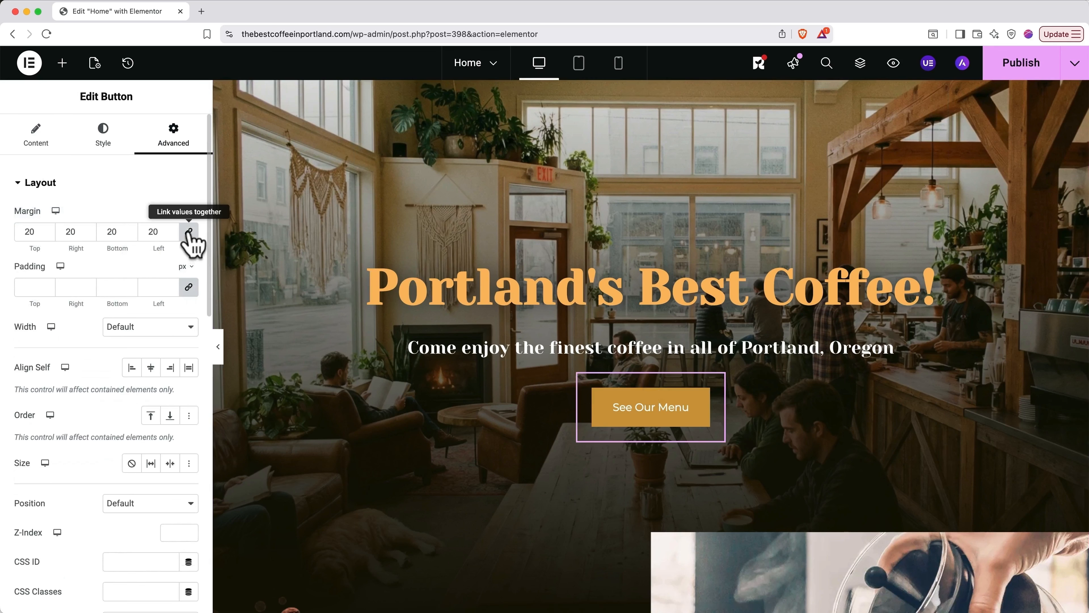
double_click(71, 232)
text(0)
key(Tab)
text(0)
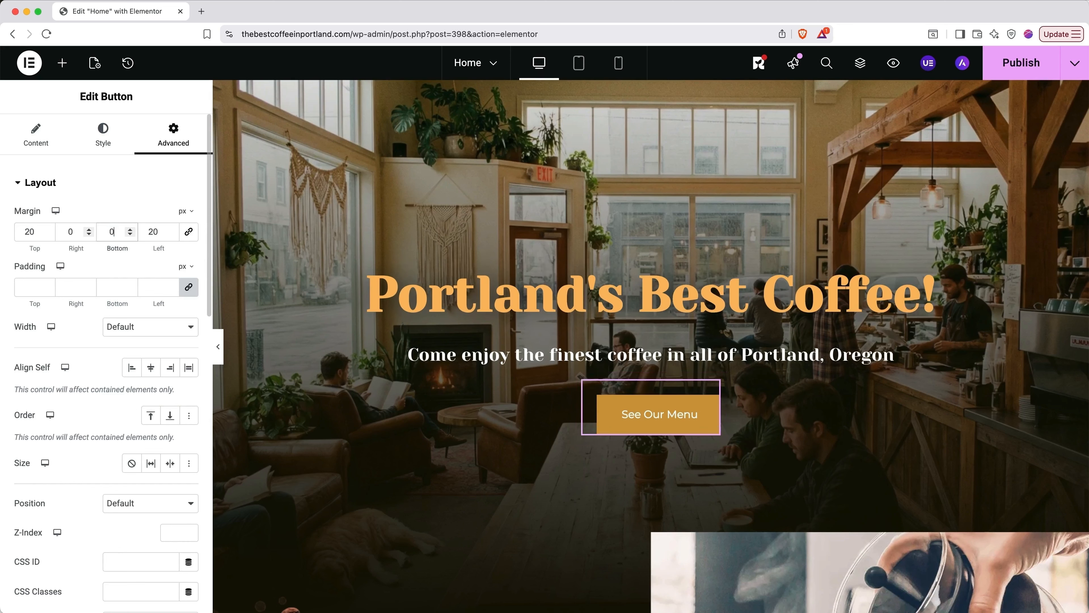
key(Tab)
text(0)
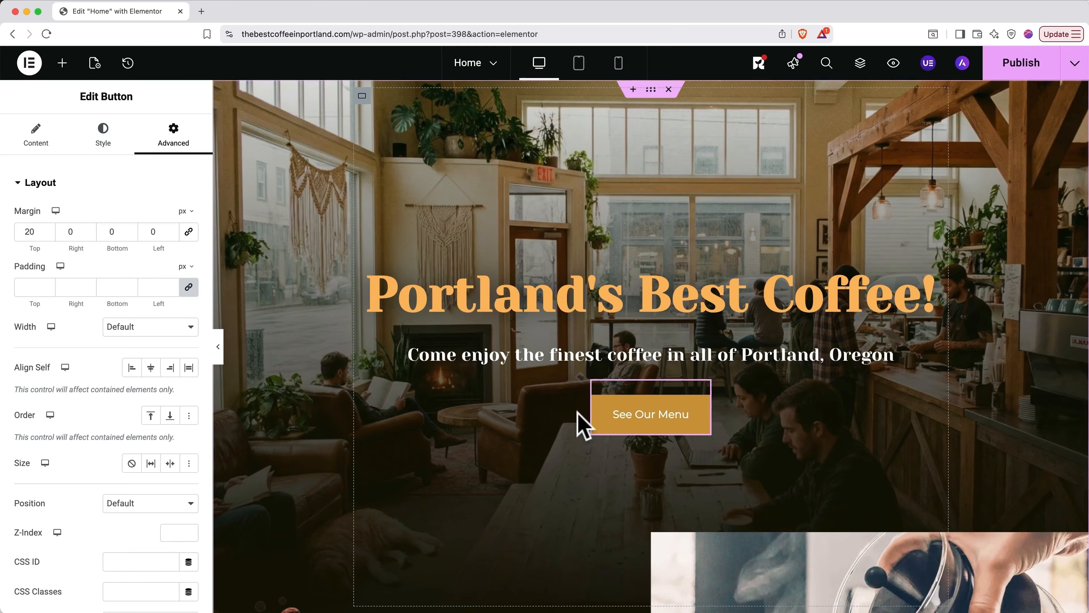
- Try a 50 px padding on all sides of the container holding the About section's coffee cup image
scroll(581, 424, down, 3)
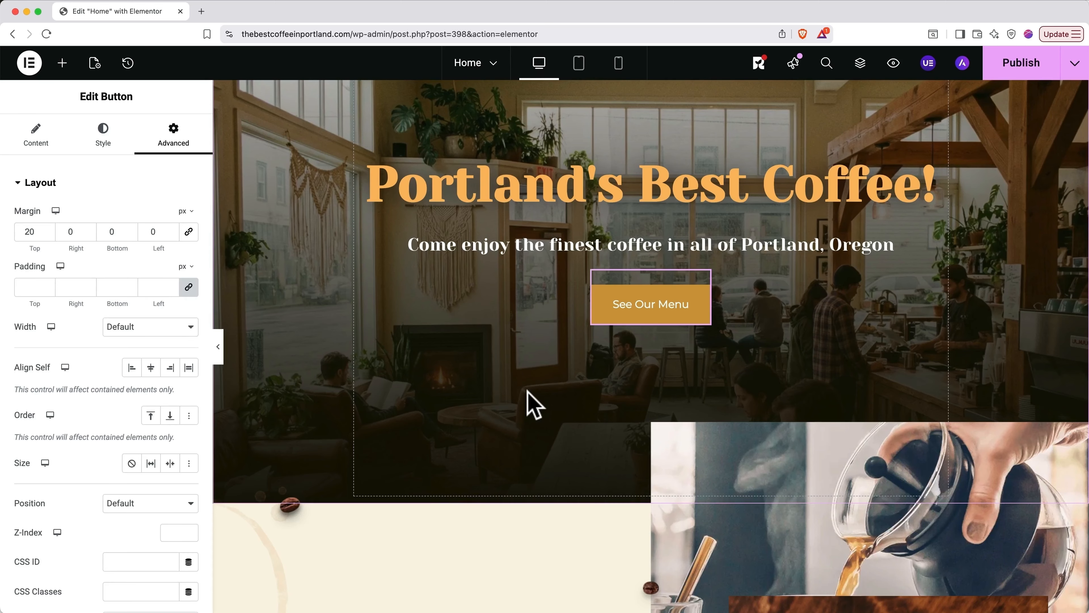
scroll(534, 406, down, 2)
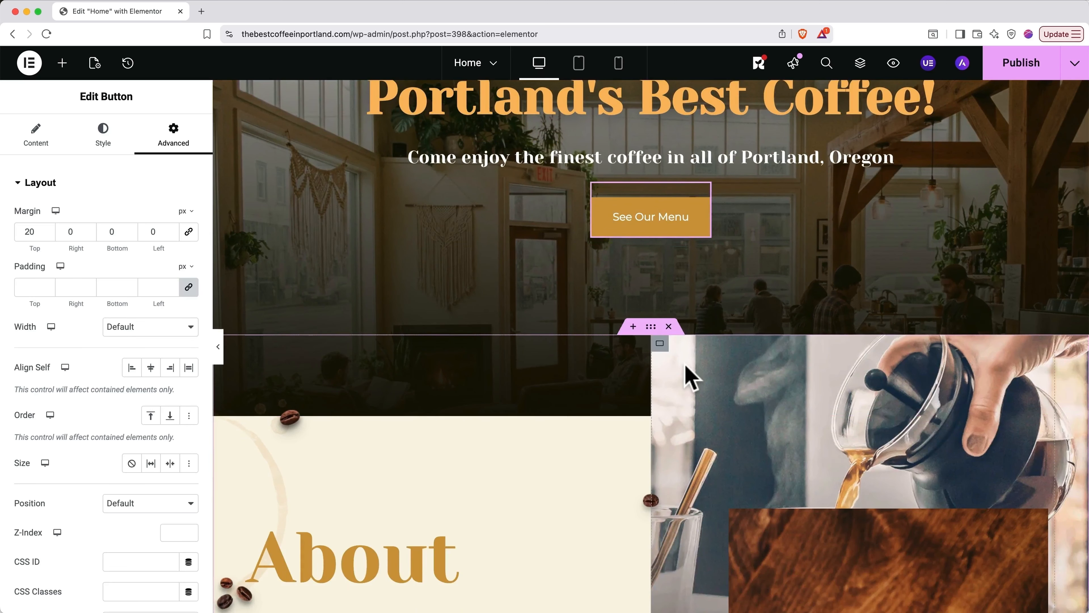
click(660, 344)
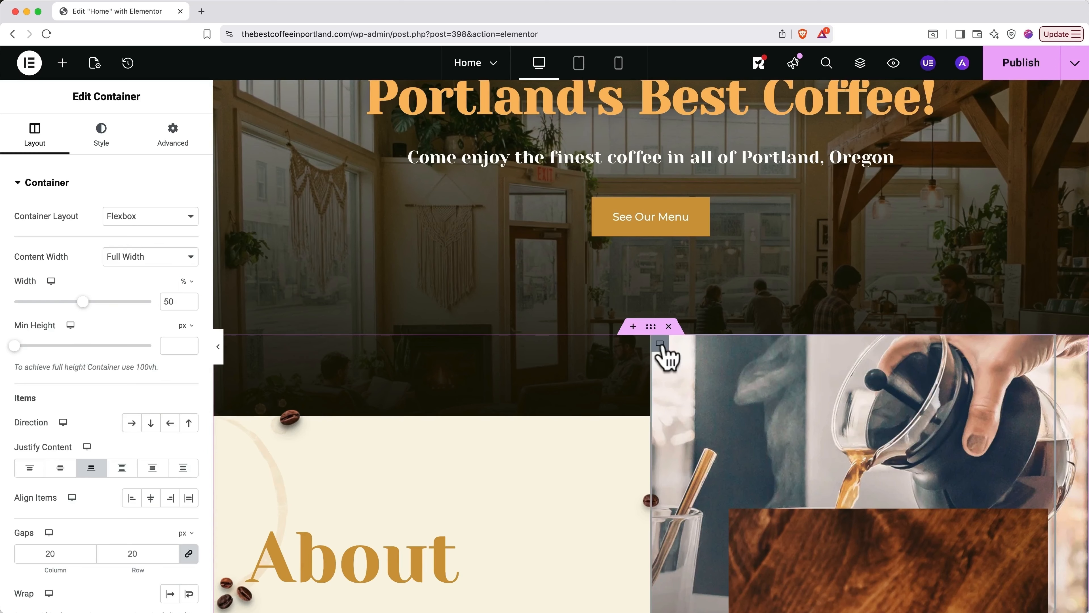
click(104, 149)
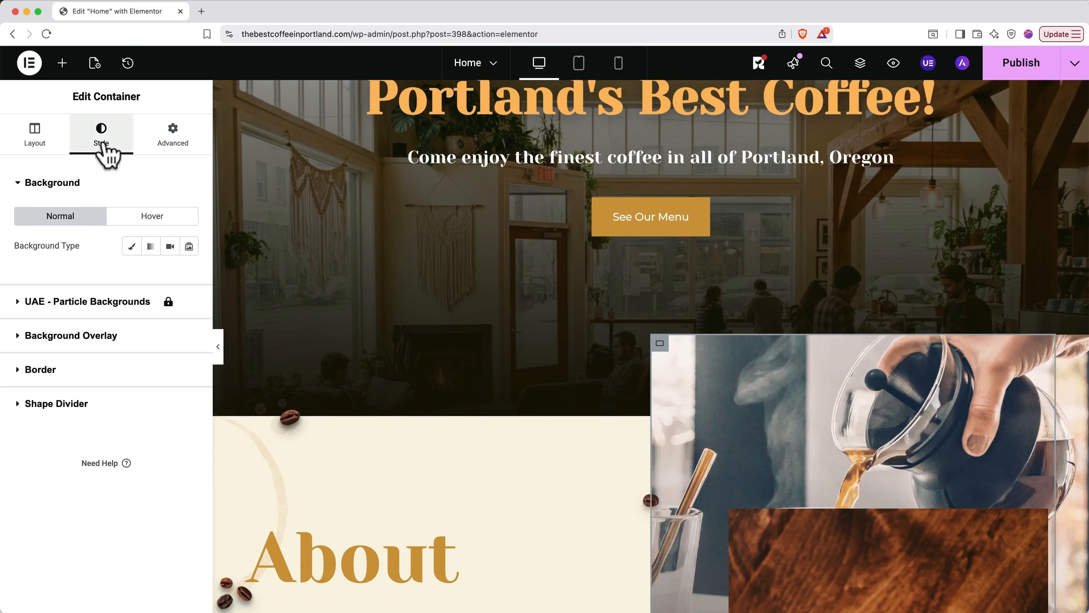
click(175, 145)
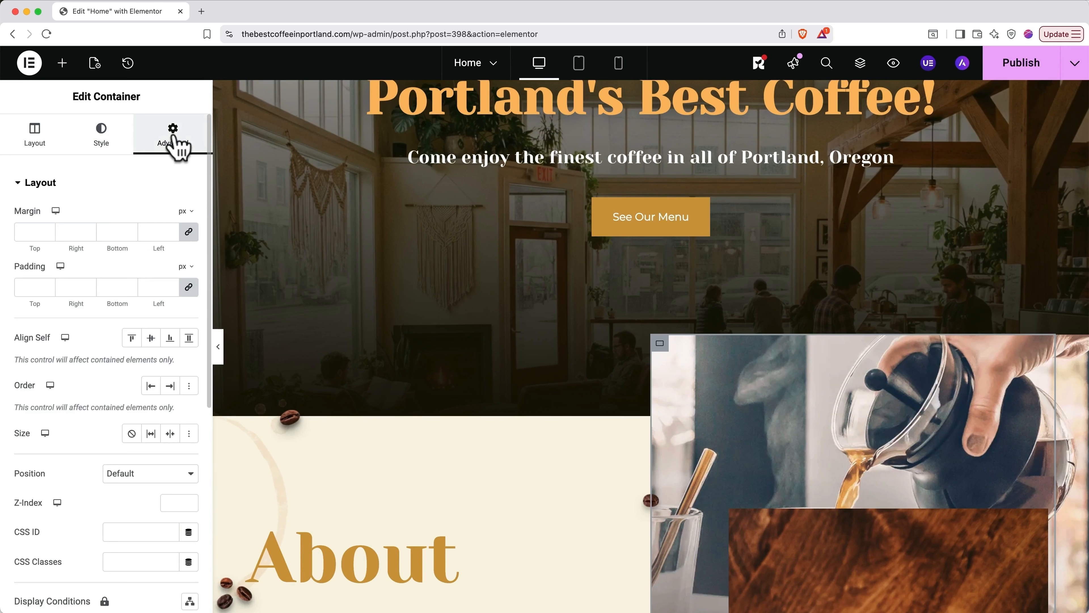
scroll(679, 394, down, 3)
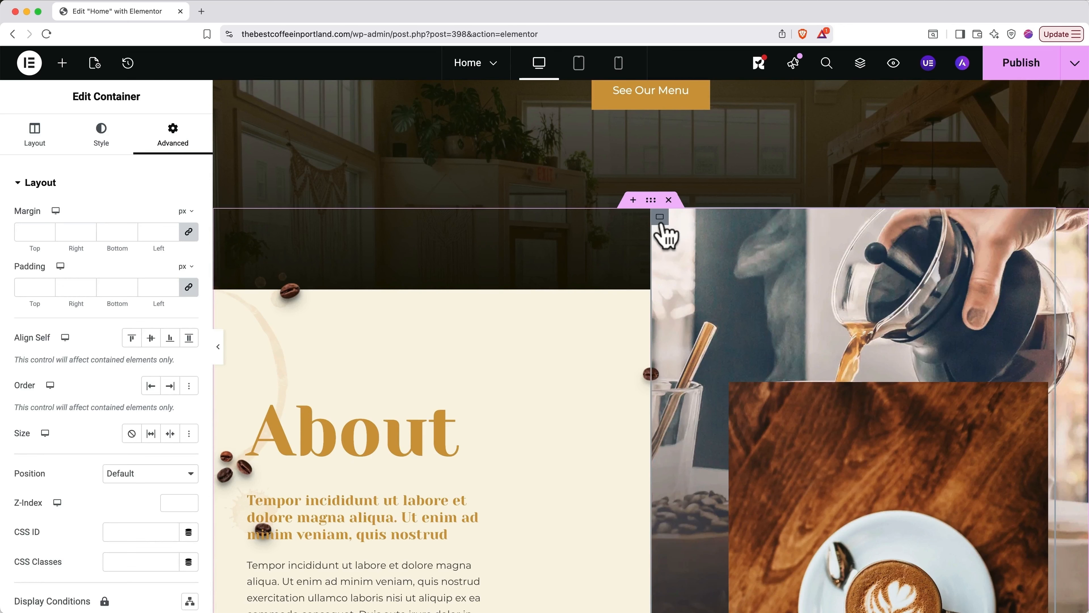
click(34, 287)
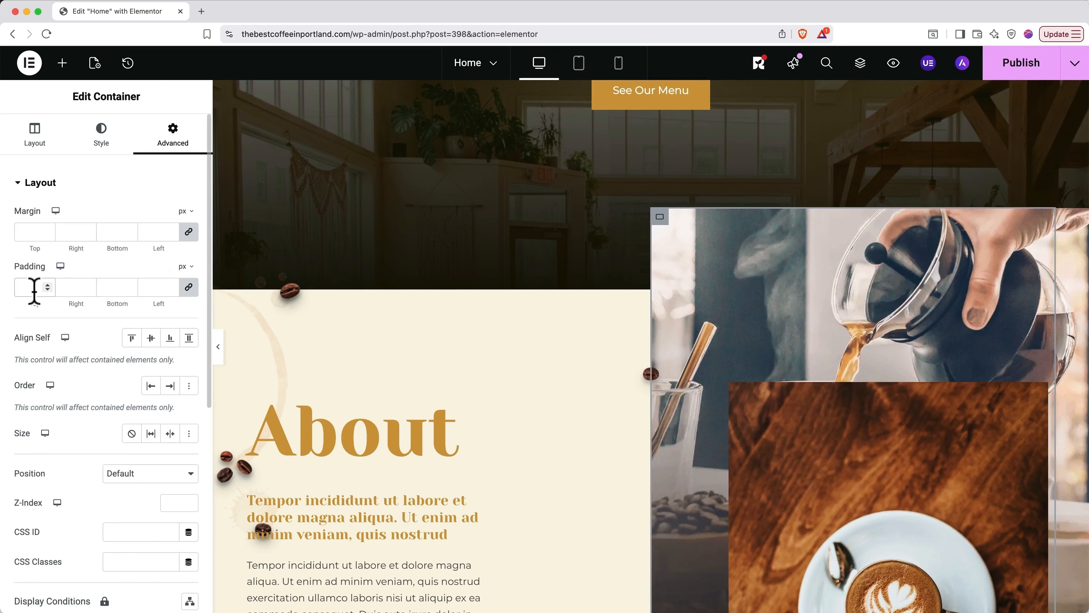
text(50)
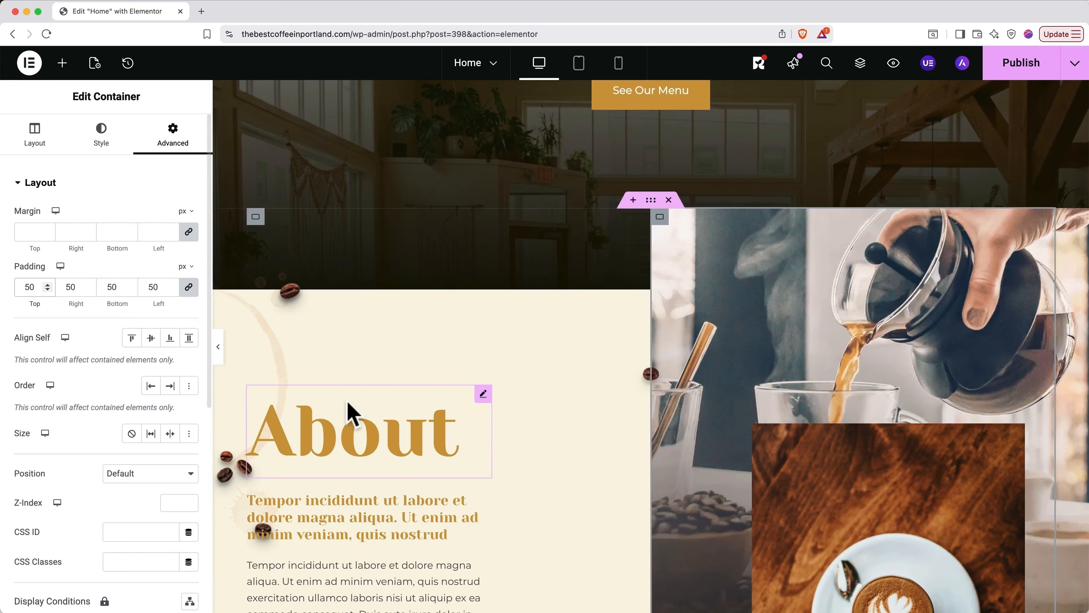
scroll(352, 418, down, 3)
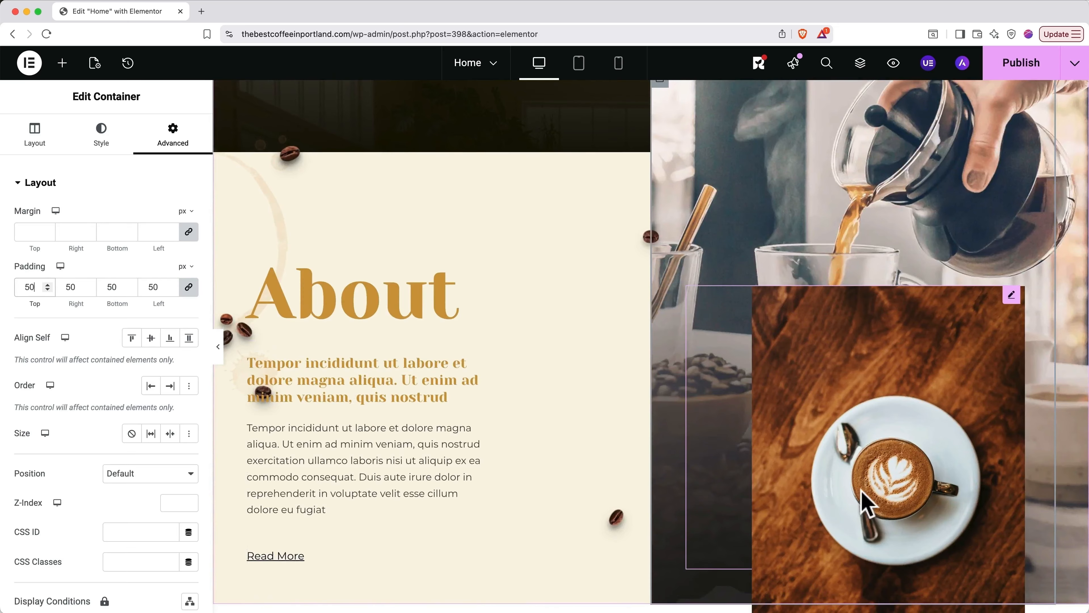
key(BackSpace)
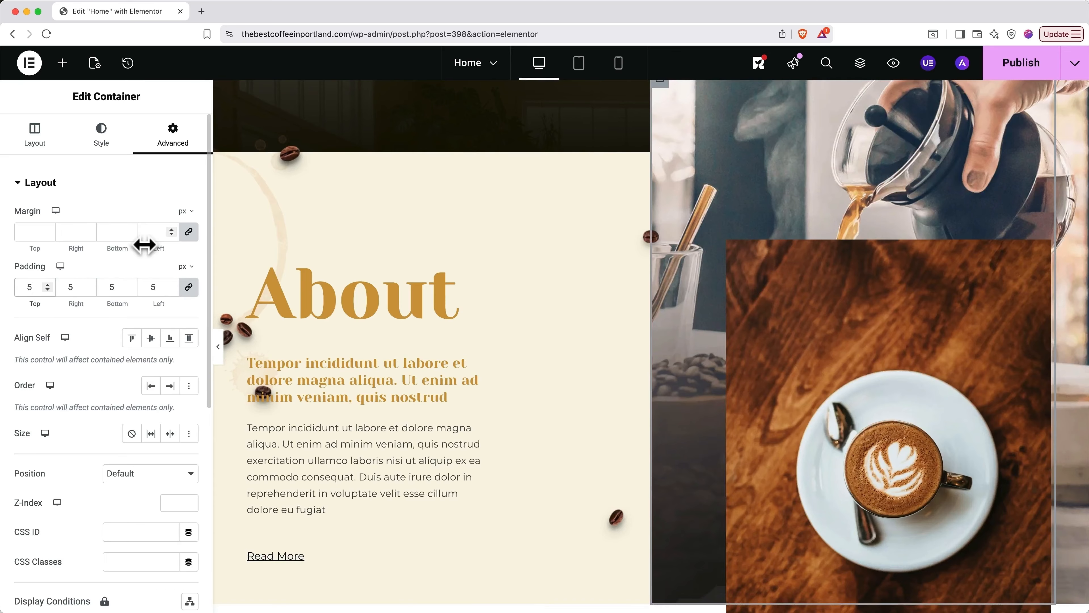
key(BackSpace)
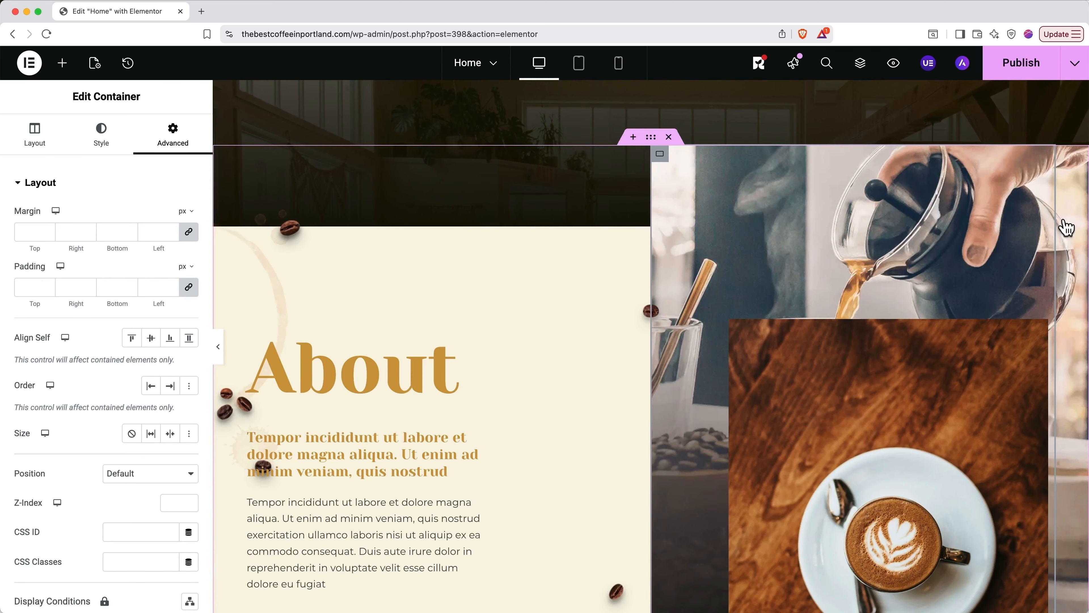
- Select the About section's outer container in the page structure and set its top margin to 0 px
key(super+i)
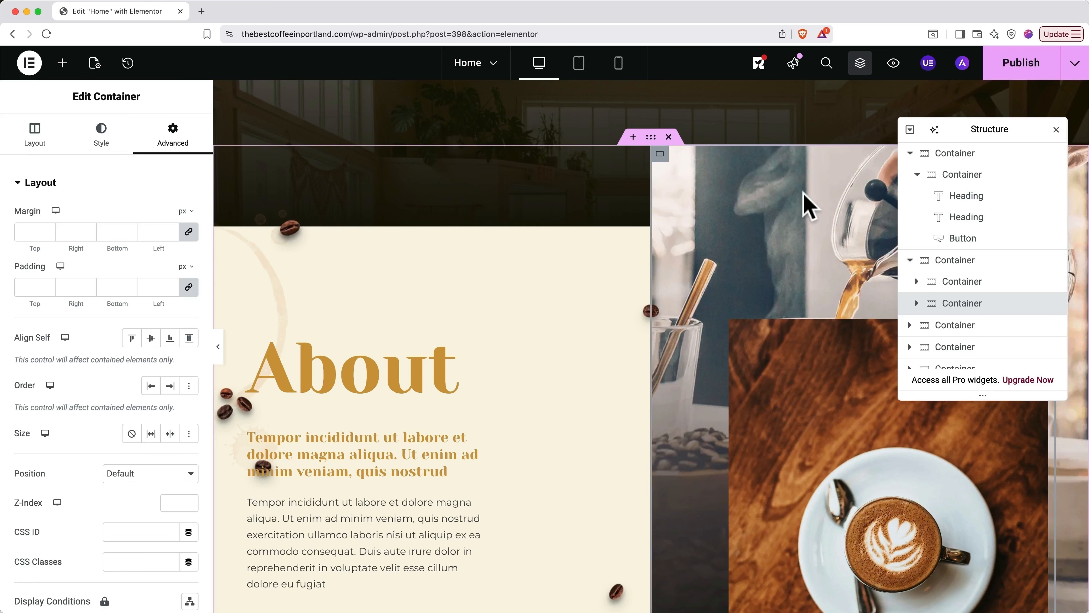
click(957, 157)
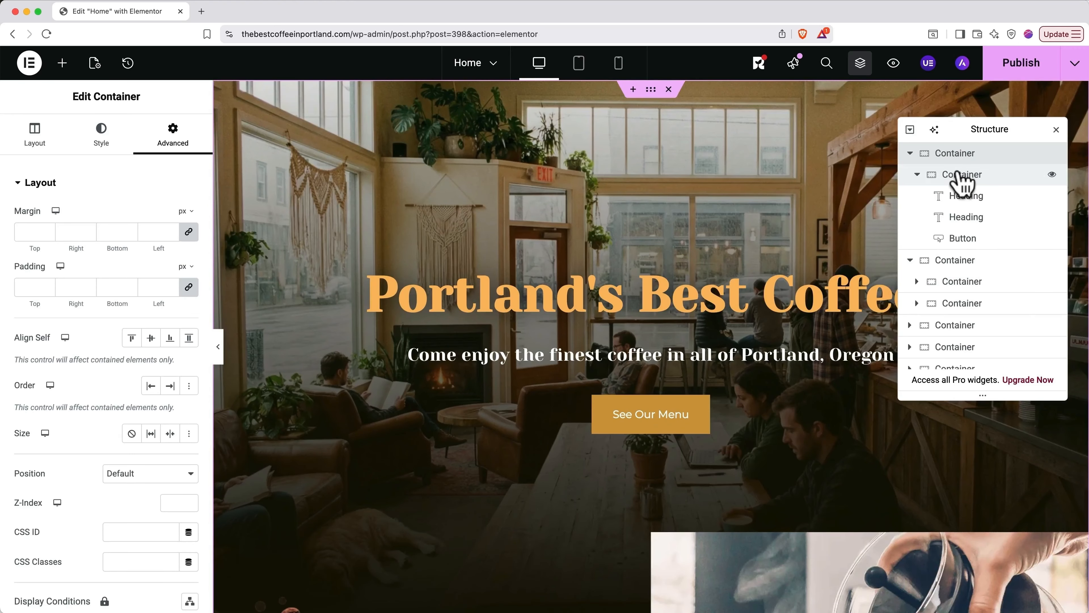
click(909, 153)
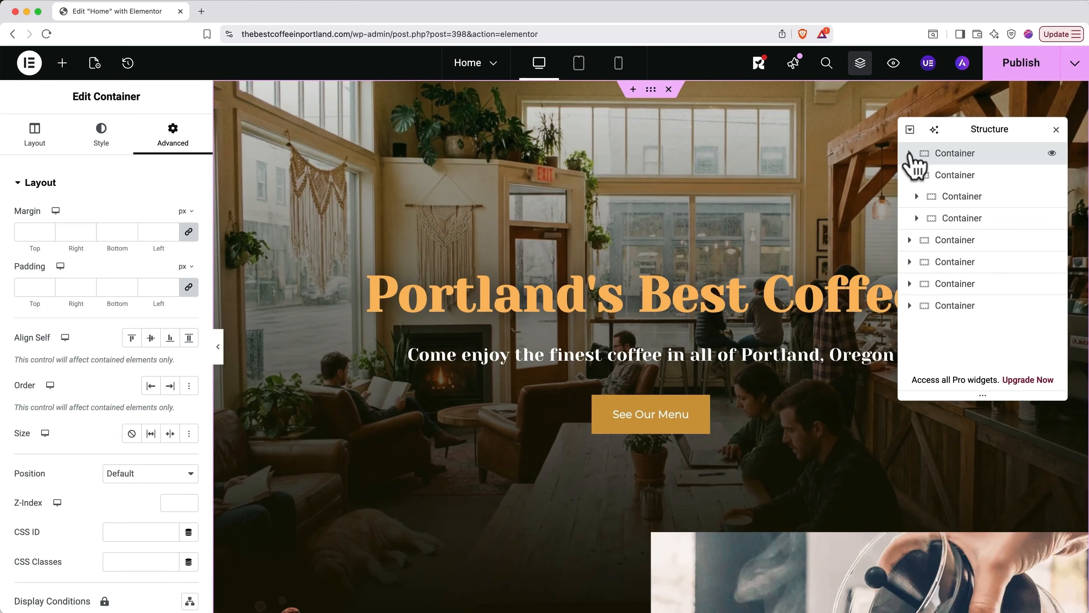
click(945, 179)
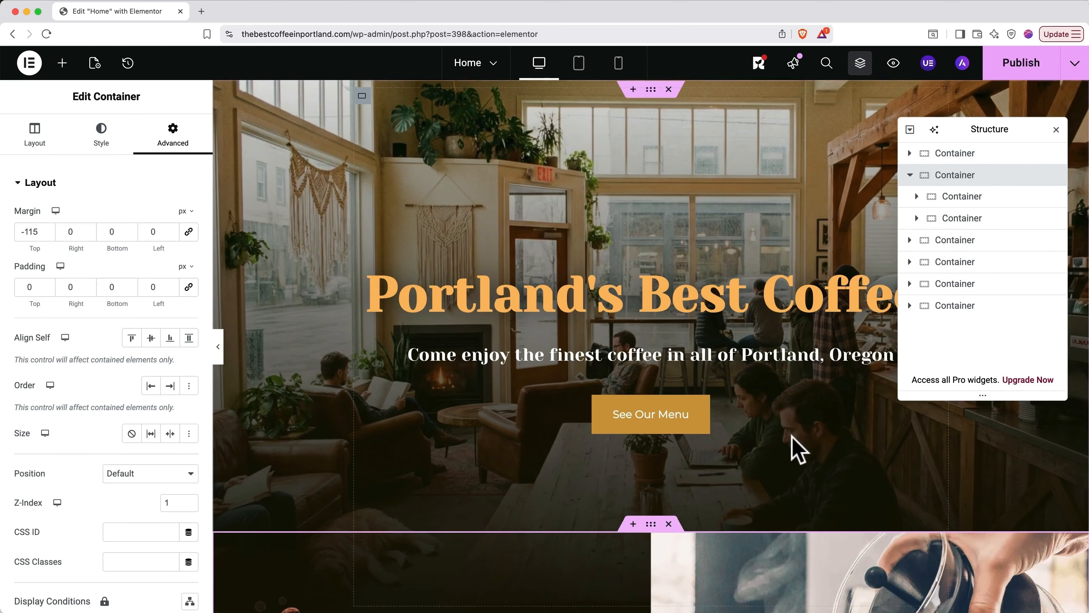
scroll(793, 445, down, 10)
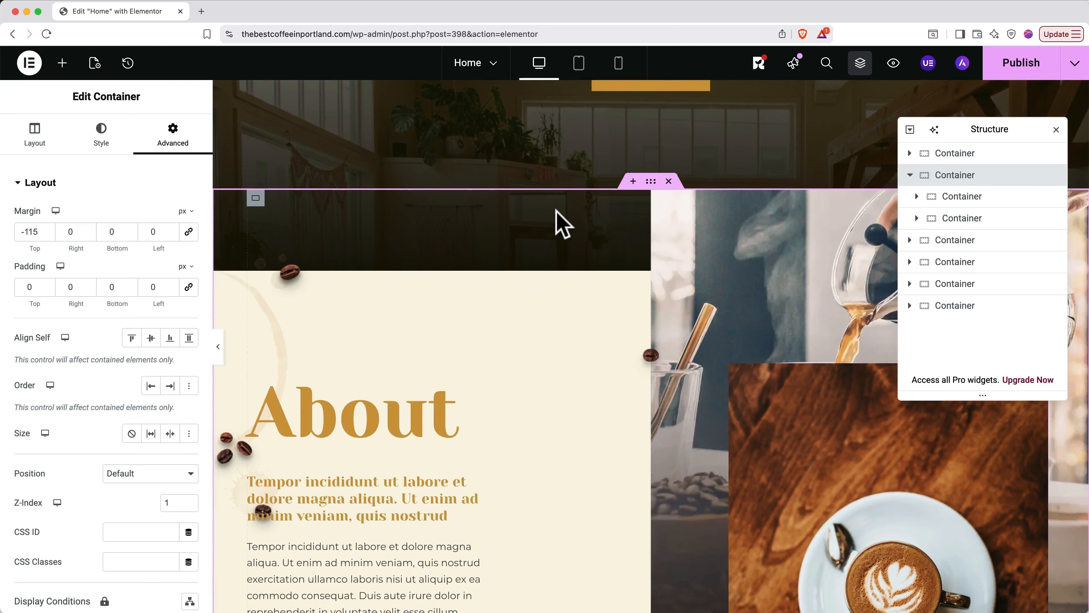
click(115, 146)
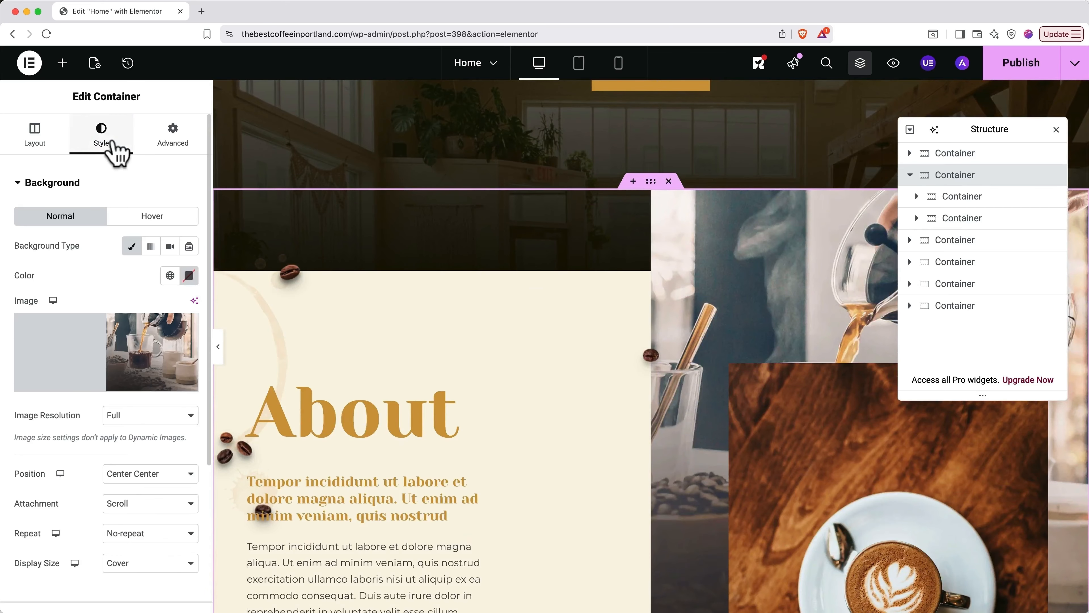
mouse_move(114, 357)
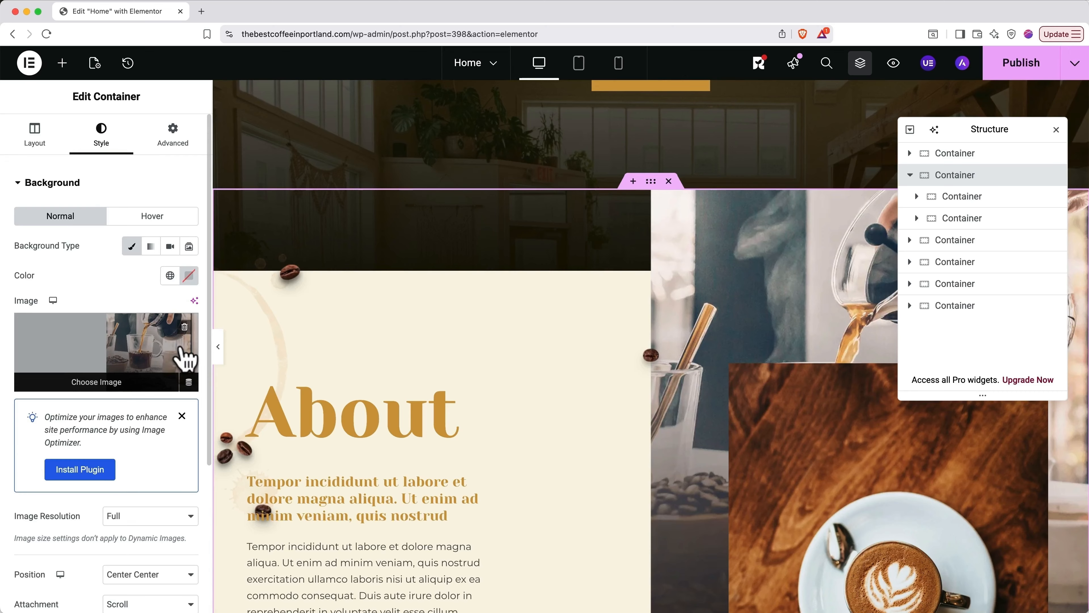
click(177, 148)
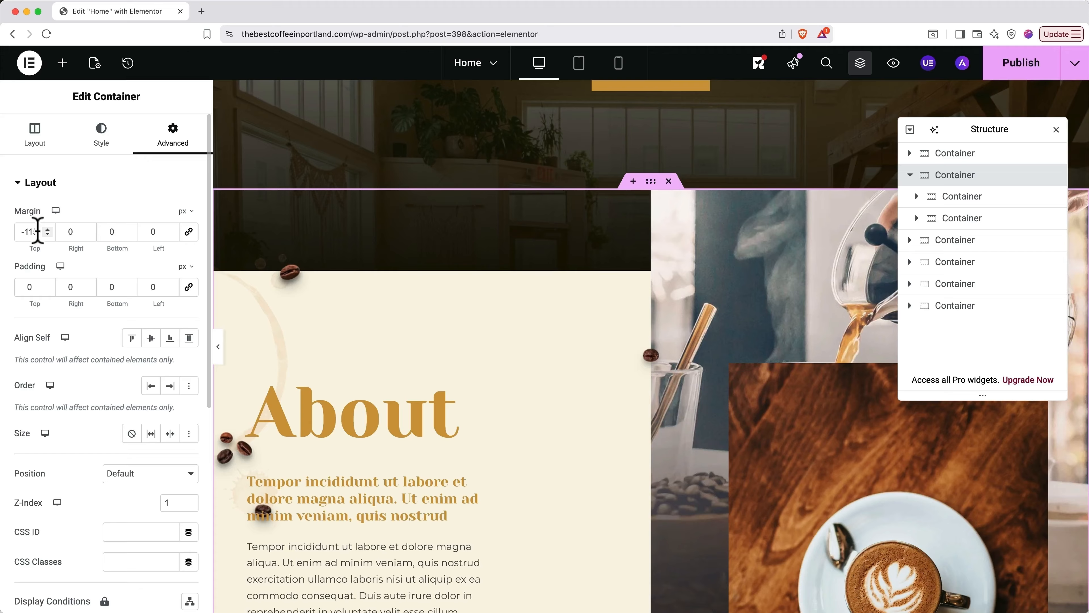
drag(37, 232, 17, 232)
text(0)
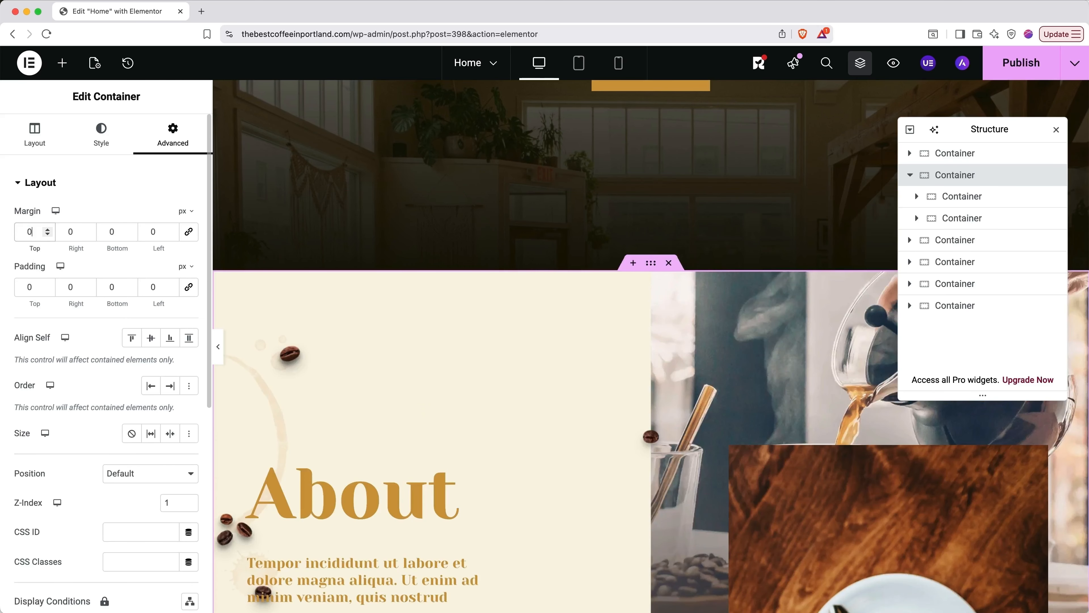
- Select the container holding the About section's text and set its top padding to 125 px
scroll(462, 355, down, 5)
scroll(462, 355, up, 12)
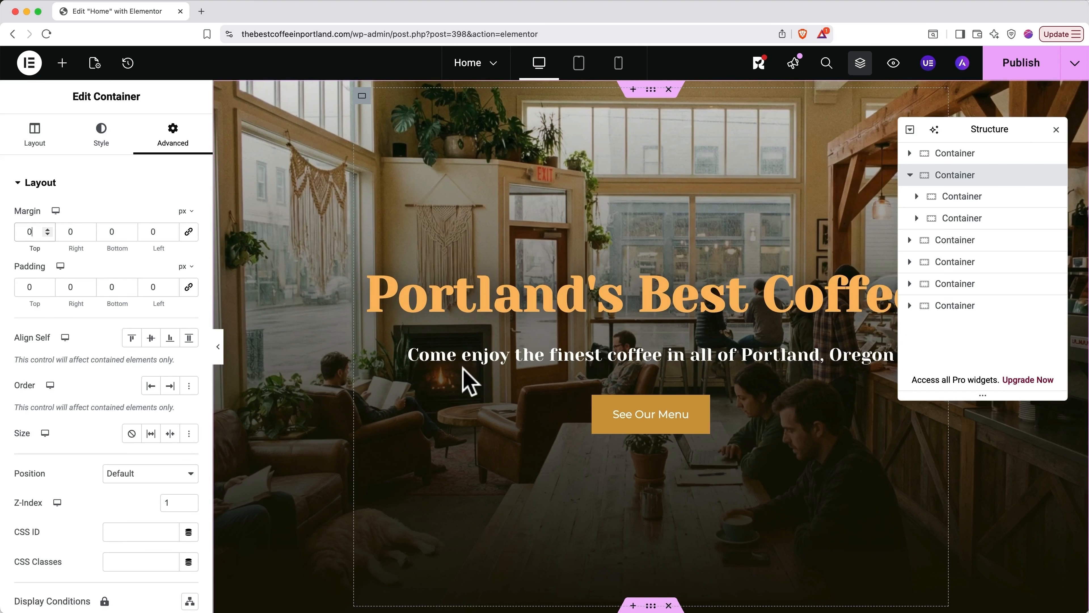
scroll(470, 380, down, 5)
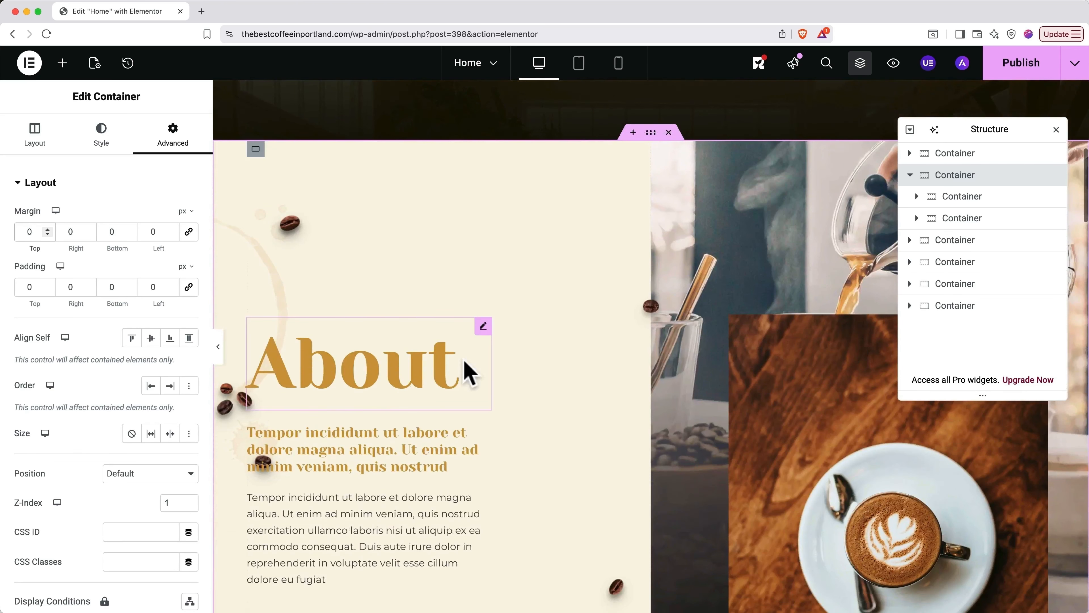
scroll(470, 373, up, 2)
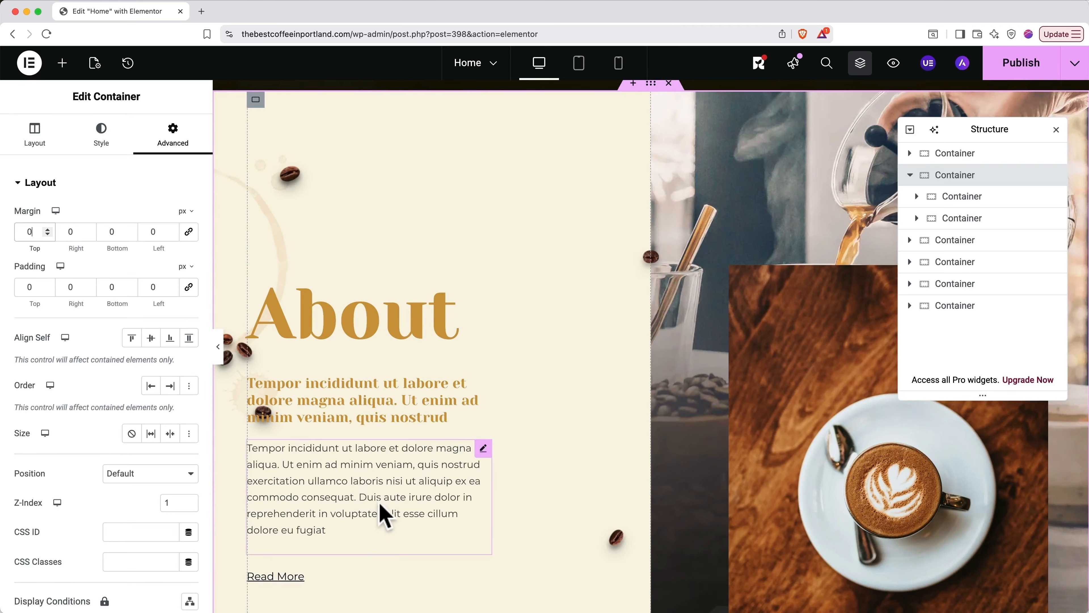
scroll(386, 517, up, 1)
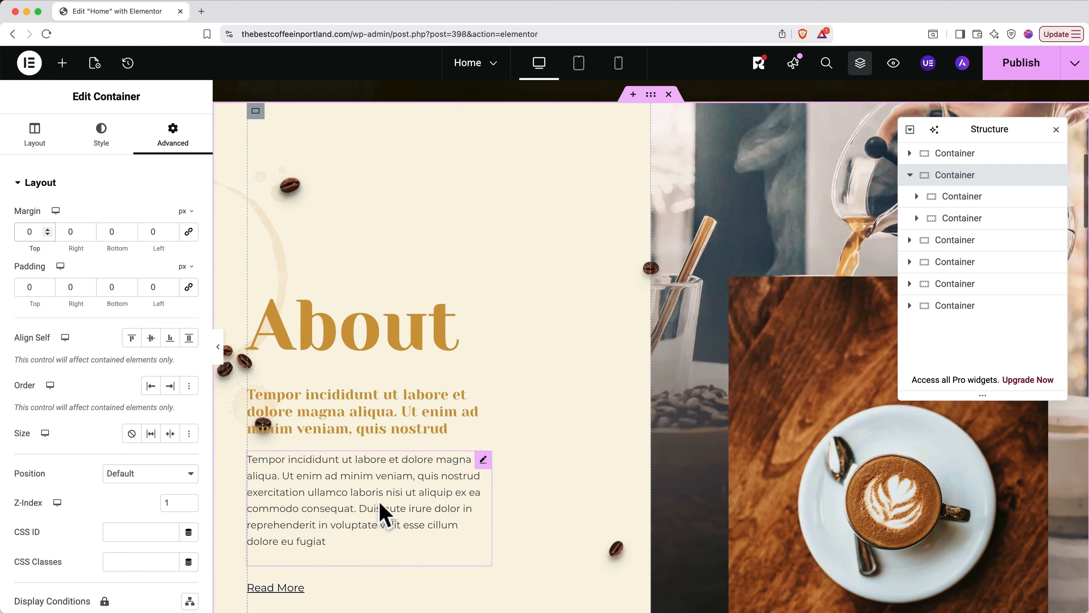
click(257, 113)
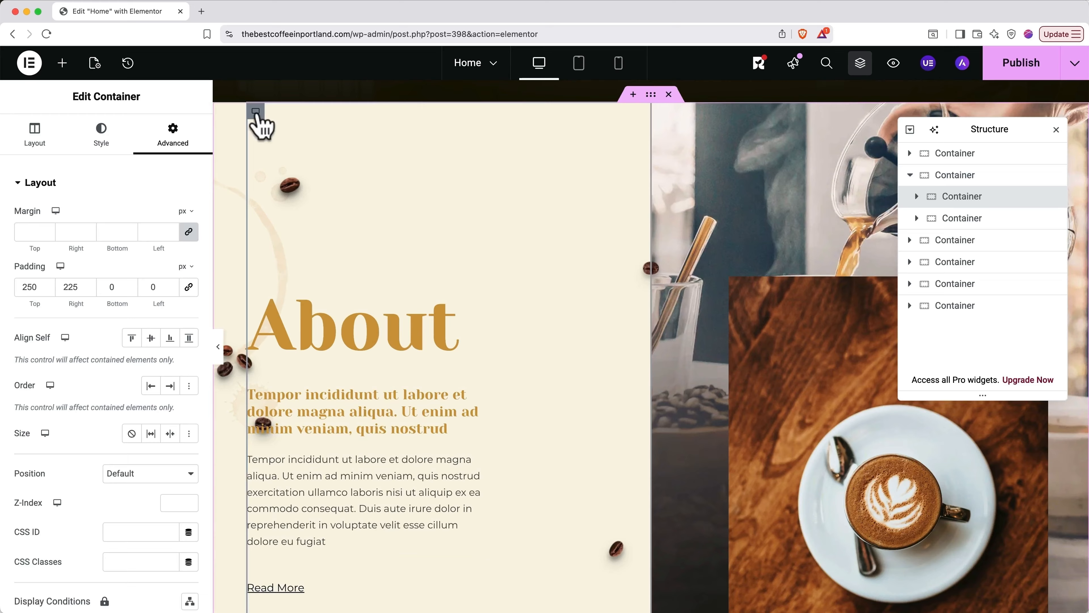
double_click(39, 286)
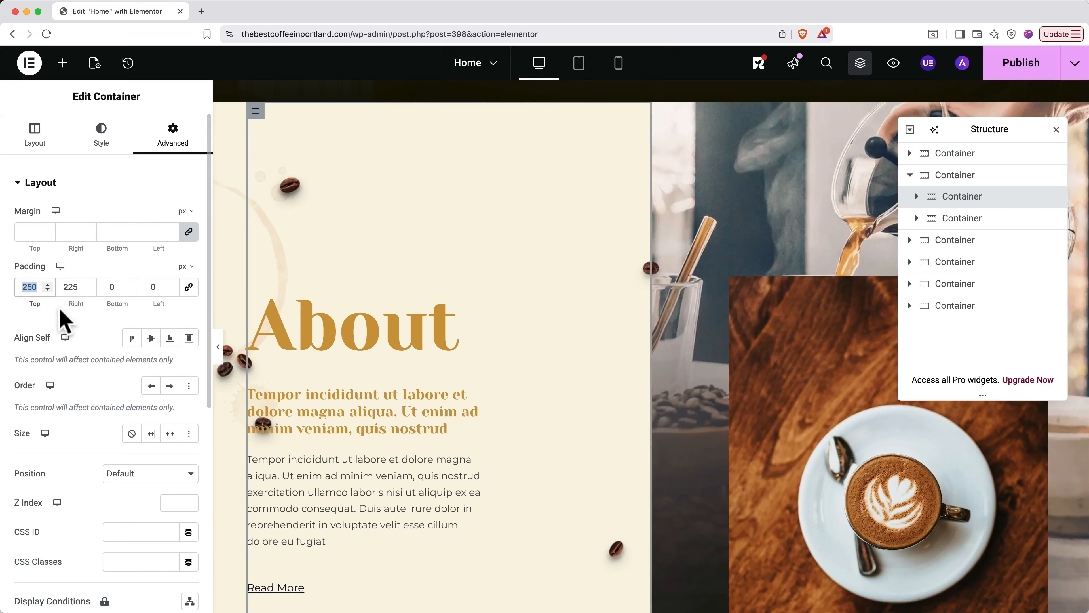
text(125)
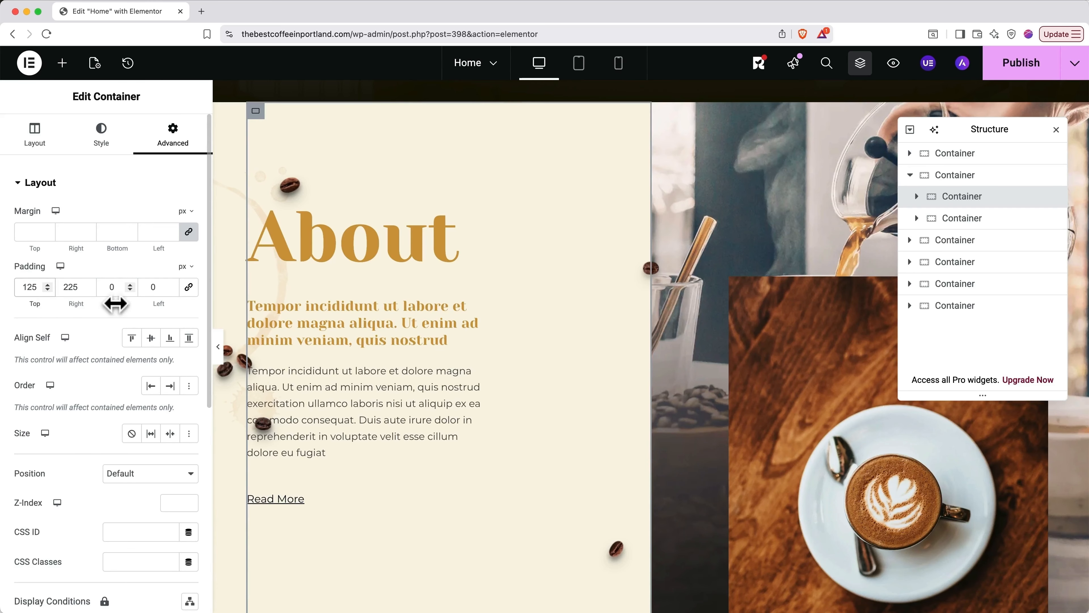
- Open the About text container's top padding value for editing
scroll(312, 306, up, 2)
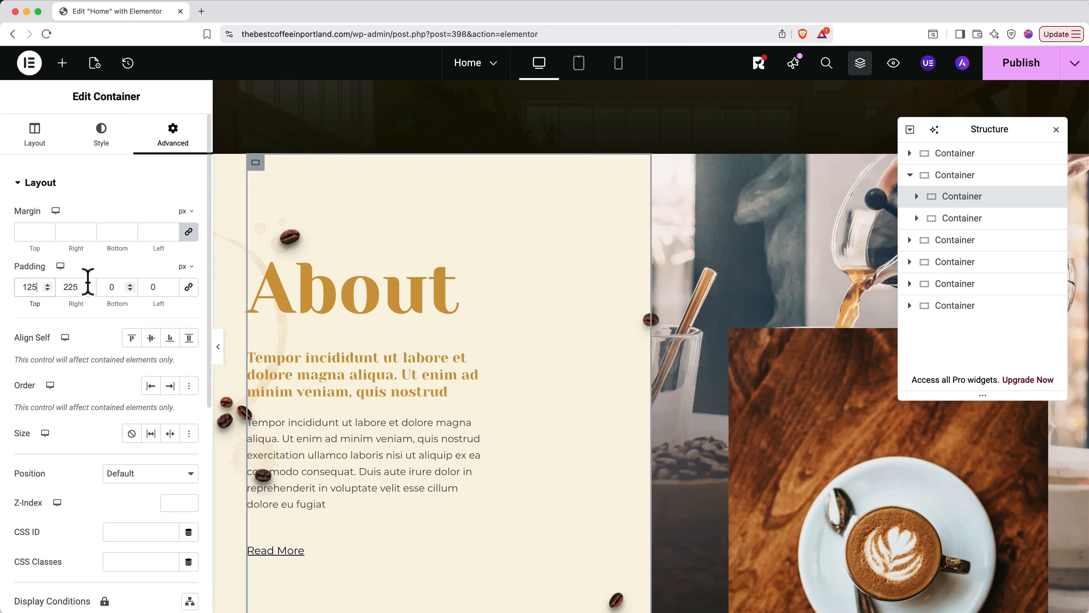
double_click(31, 286)
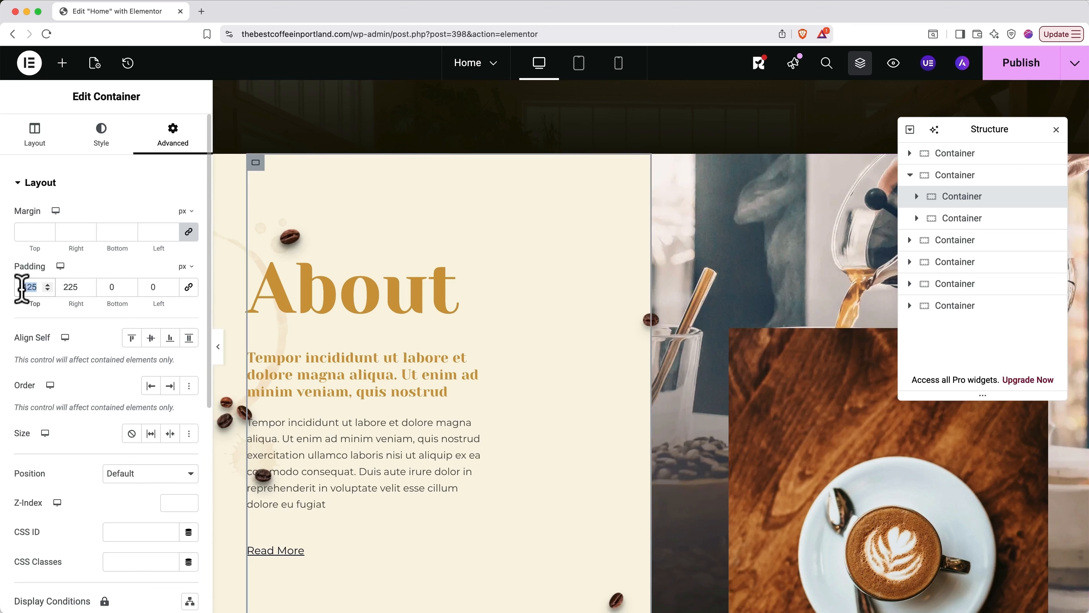
- Test the About text container with top padding 0, return it to 125, and try right padding 0 before undoing that change
text(0)
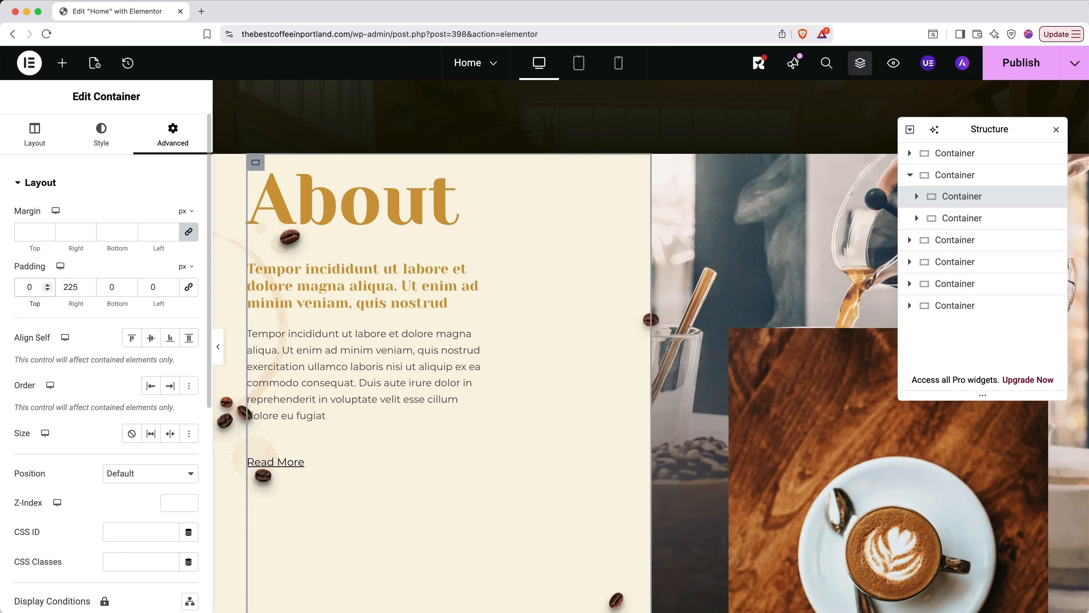
text(125)
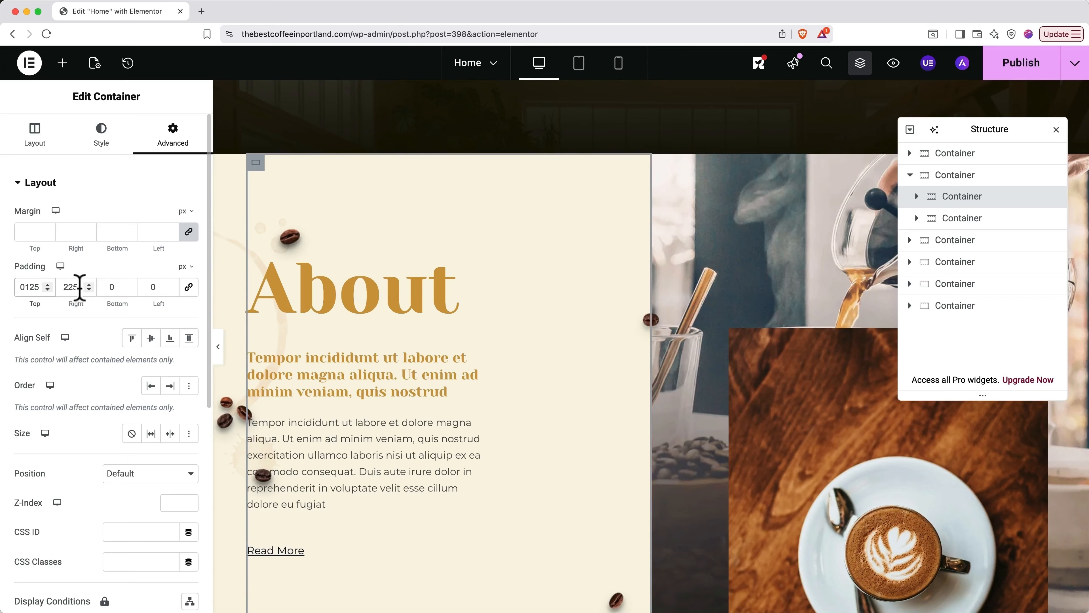
drag(80, 287, 62, 286)
text(0)
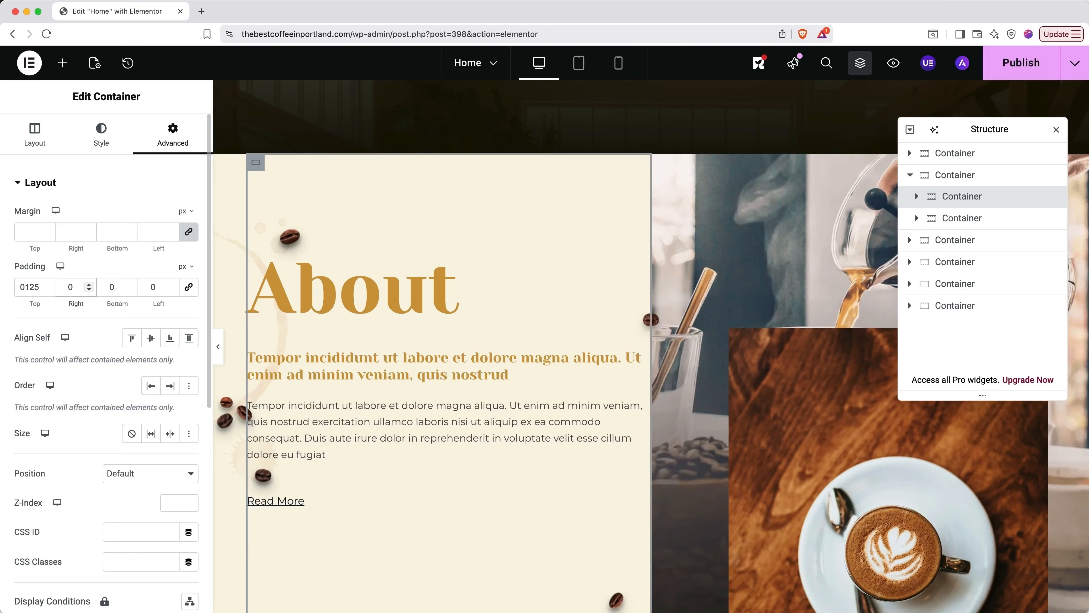
key(super+z)
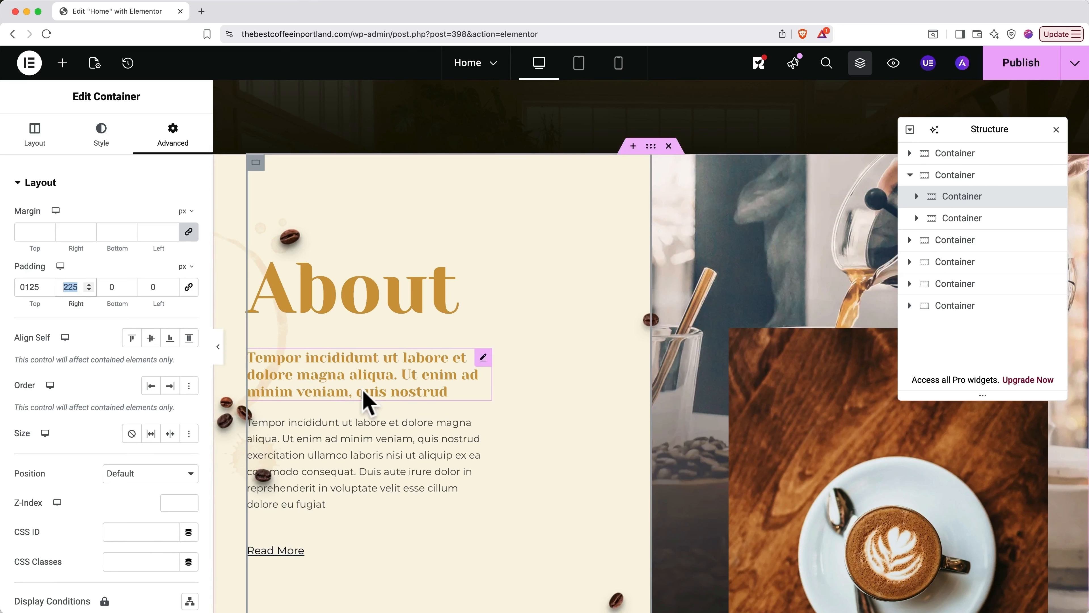
- Examine the About section's parent container and its two nested containers in the page structure
scroll(365, 401, down, 3)
scroll(364, 389, up, 1)
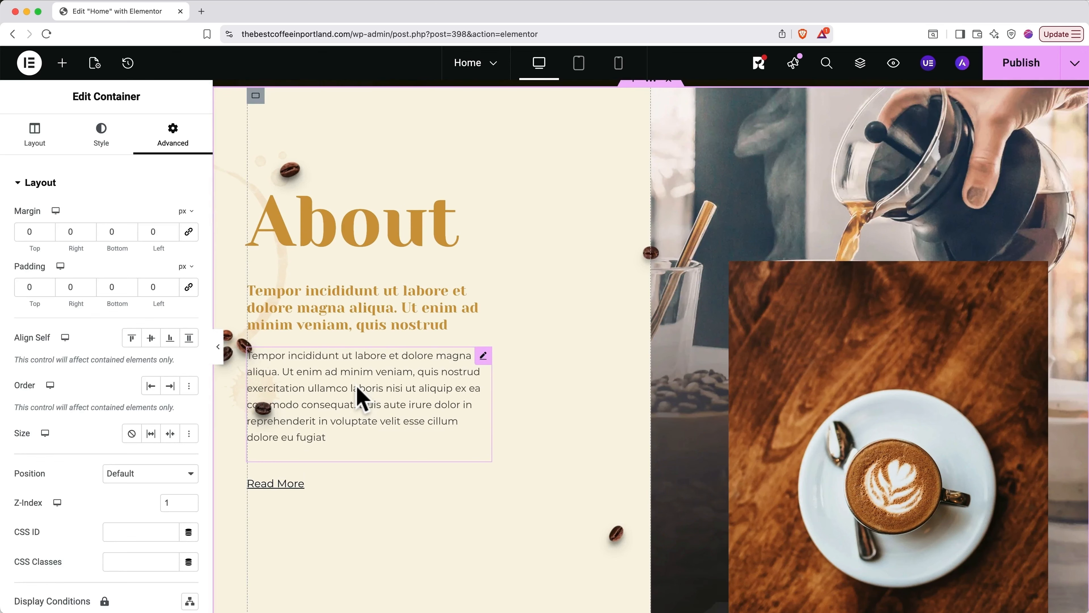
key(super+i)
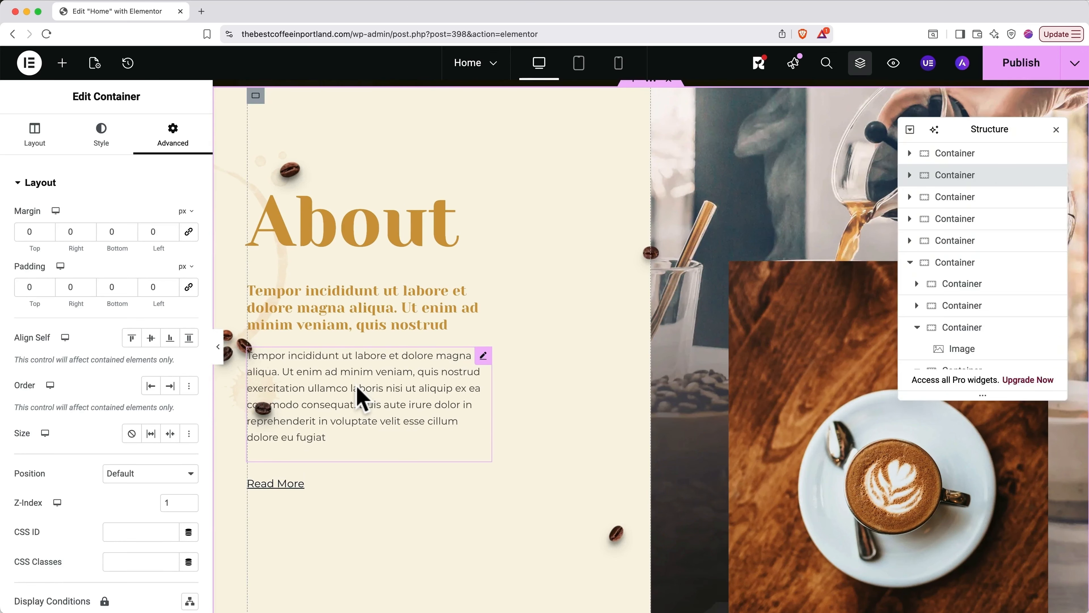
click(952, 176)
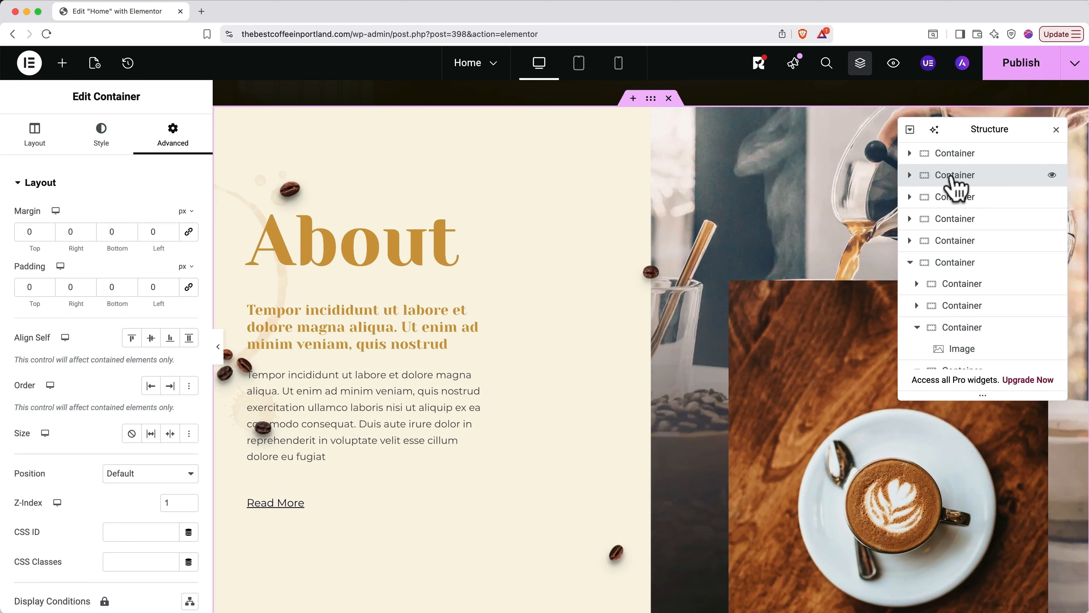
click(910, 175)
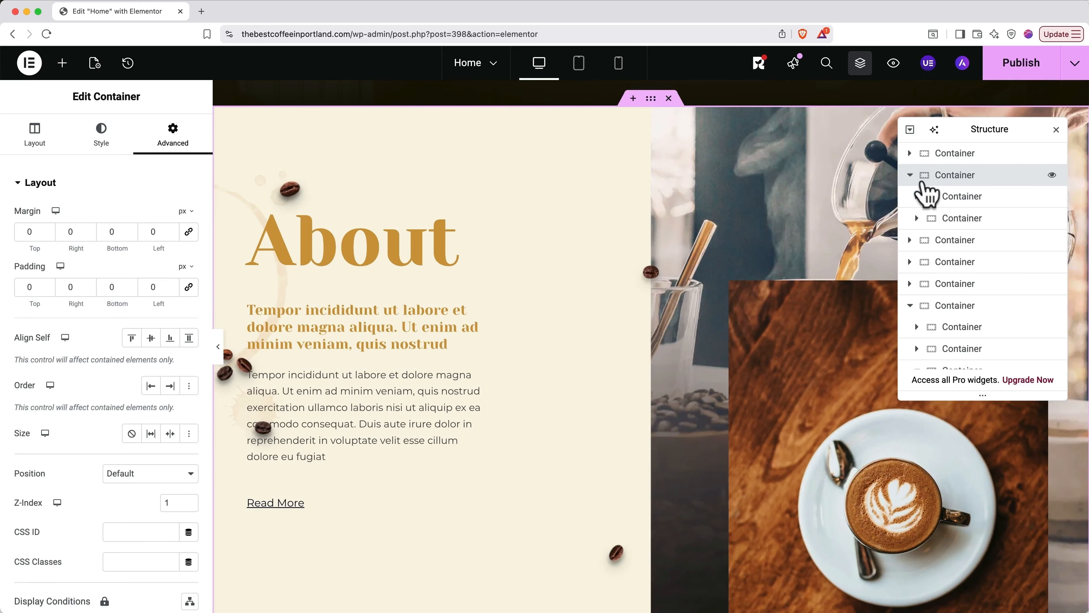
click(940, 197)
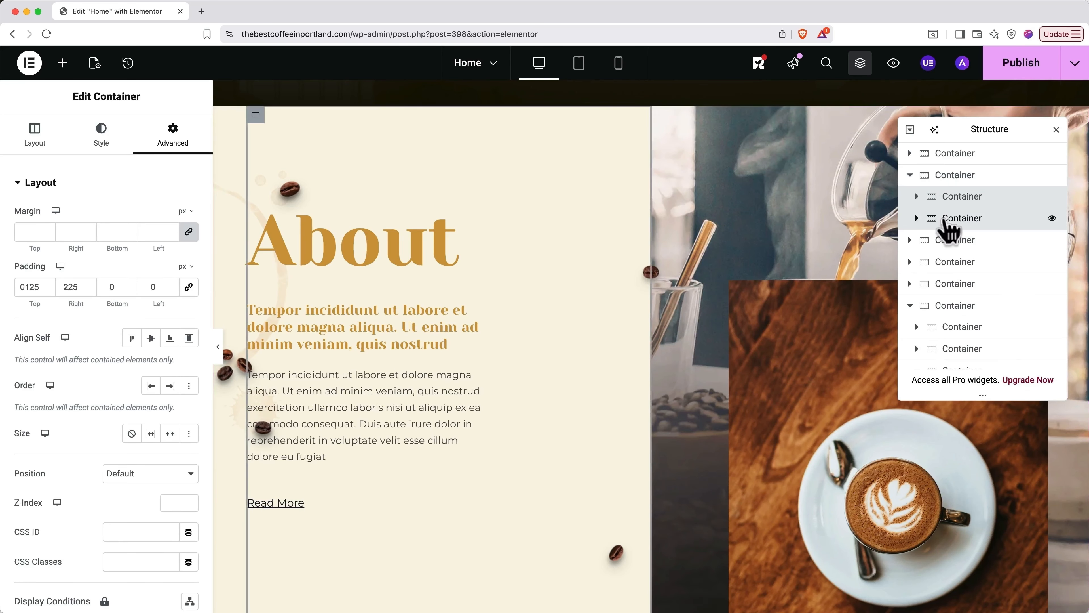
click(943, 219)
click(909, 175)
key(super+i)
- Add a Flexbox container with four equal columns below the Instagram section
scroll(722, 337, down, 20)
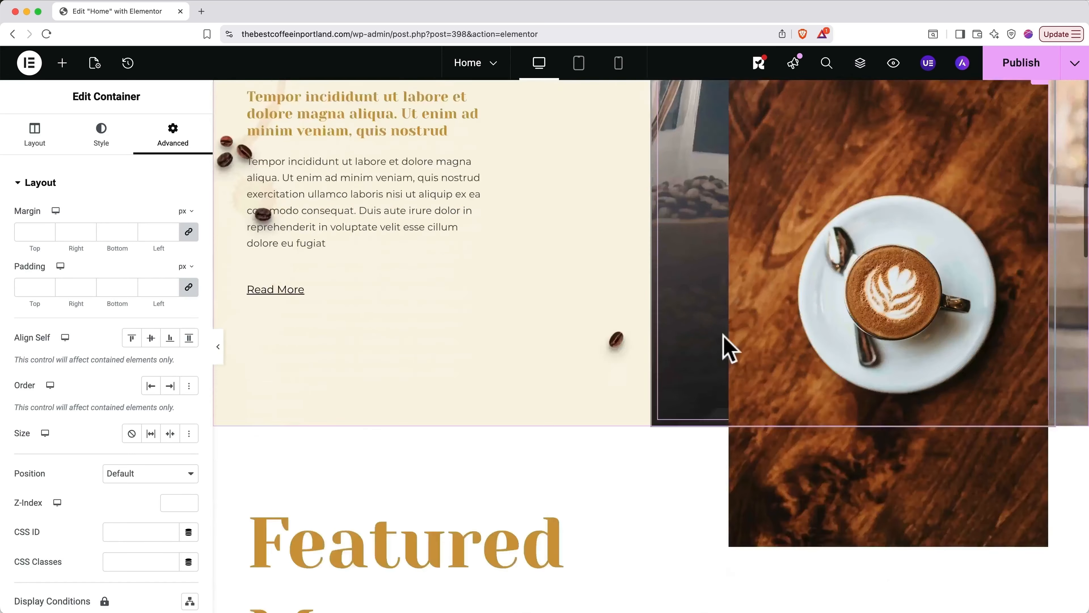
scroll(729, 348, down, 20)
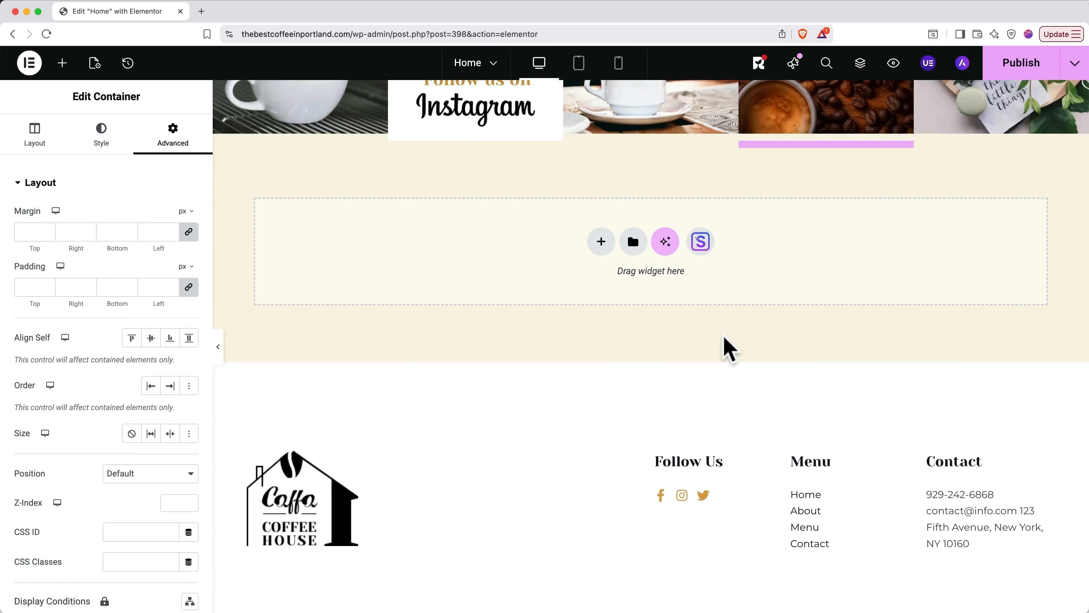
click(600, 242)
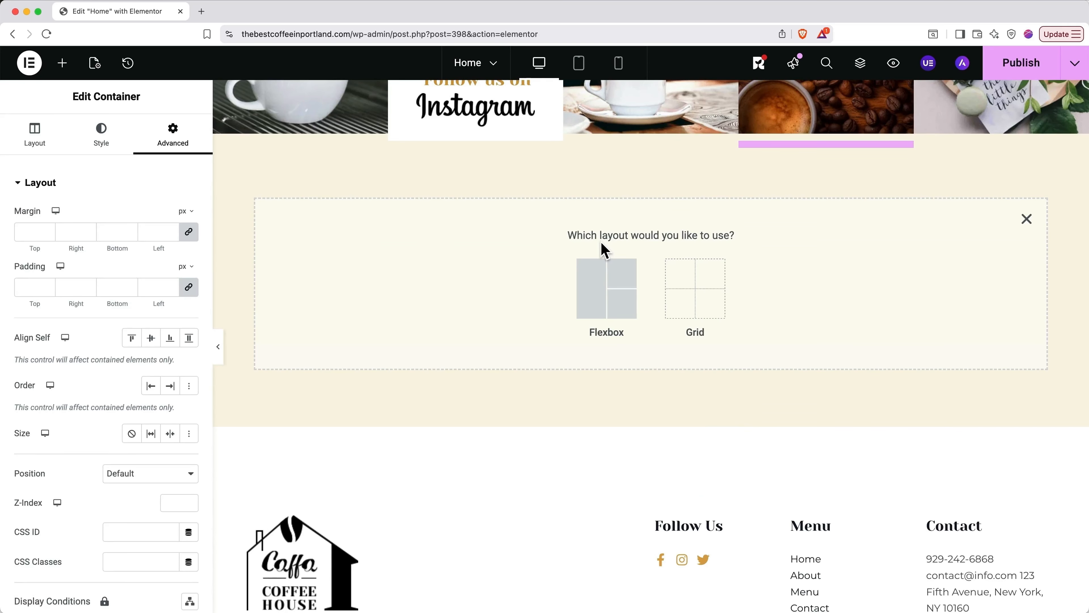
click(606, 287)
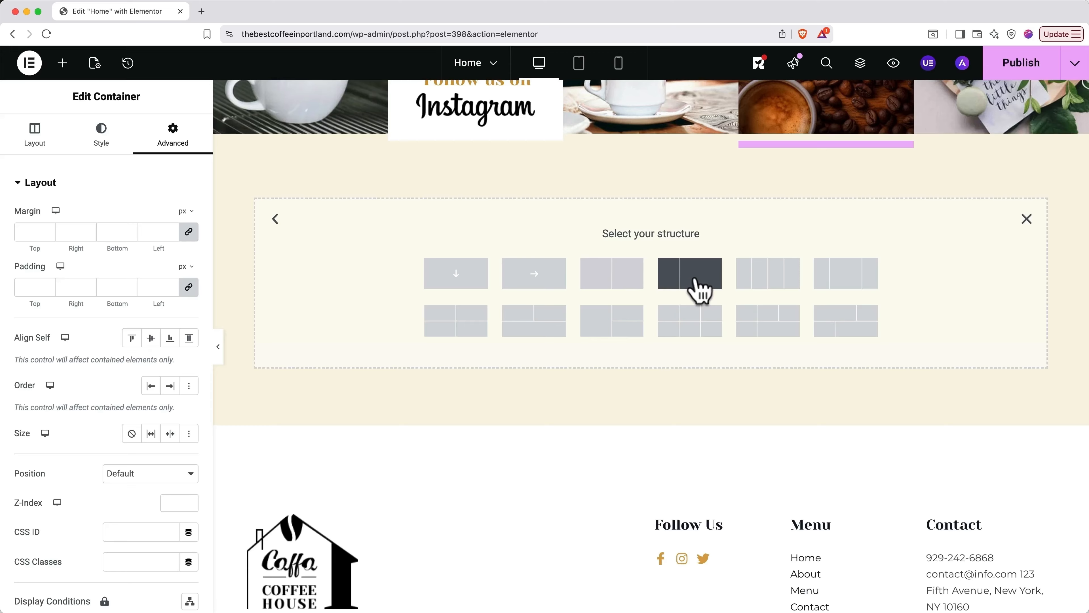
click(778, 291)
scroll(778, 285, up, 1)
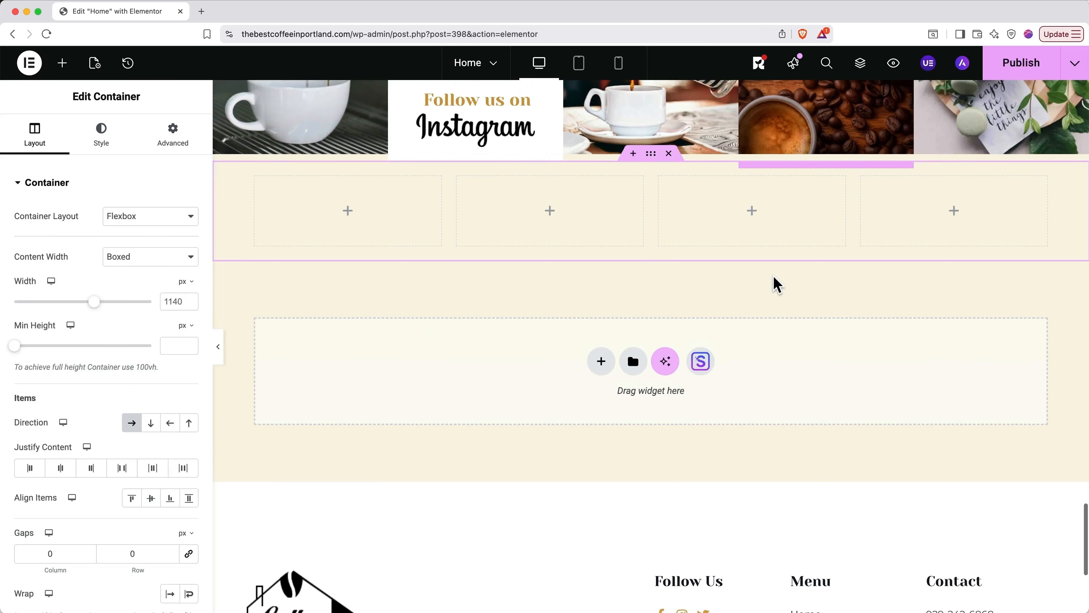
- Examine the nested containers of the new four-column container in the page structure and delete the whole container
key(super+i)
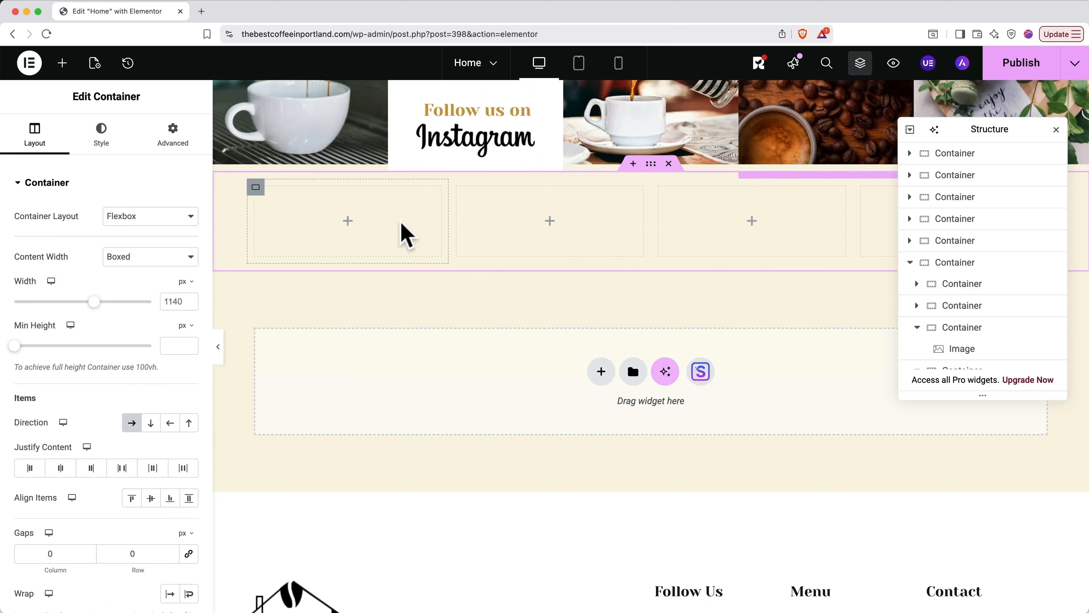
scroll(1004, 309, down, 3)
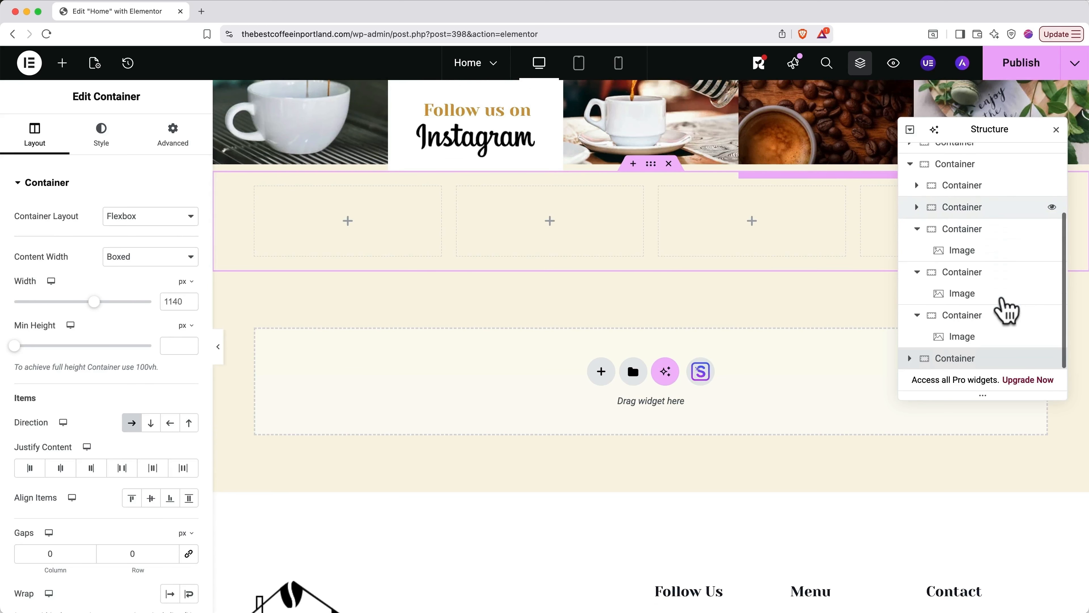
click(910, 358)
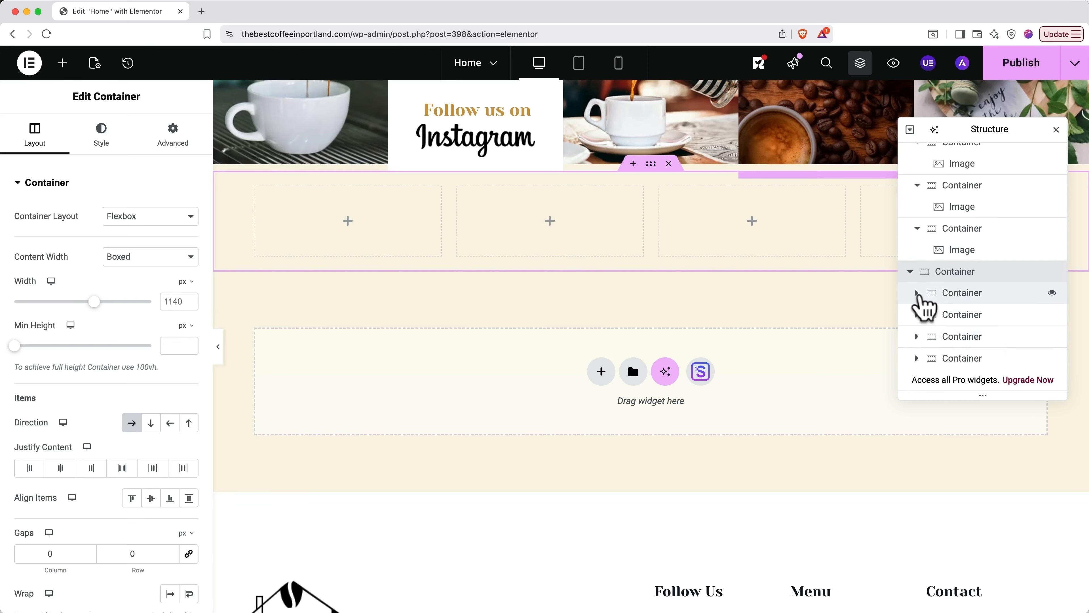
click(917, 294)
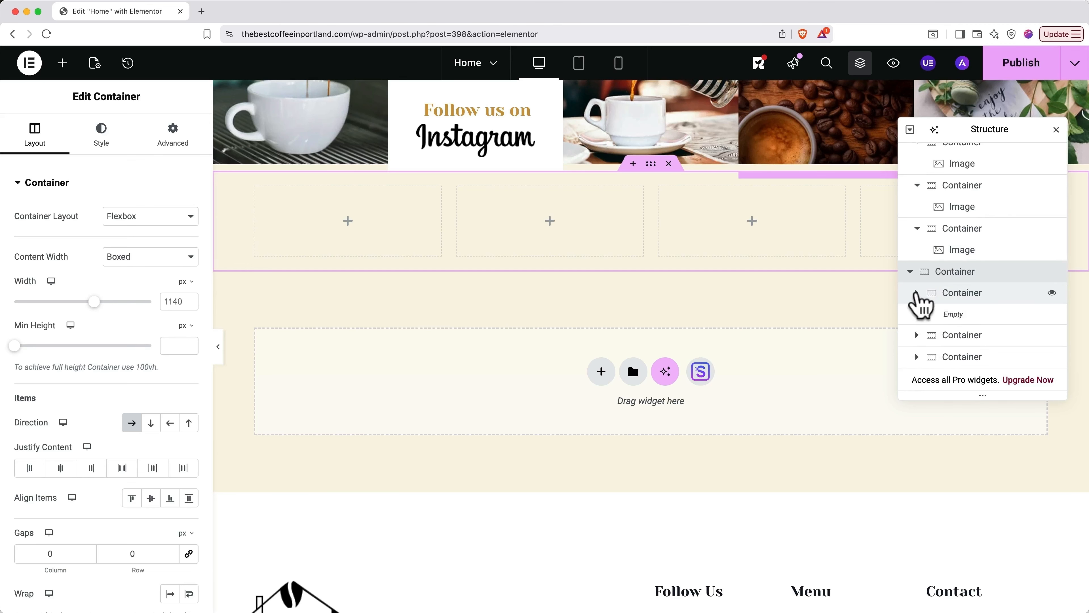
click(917, 293)
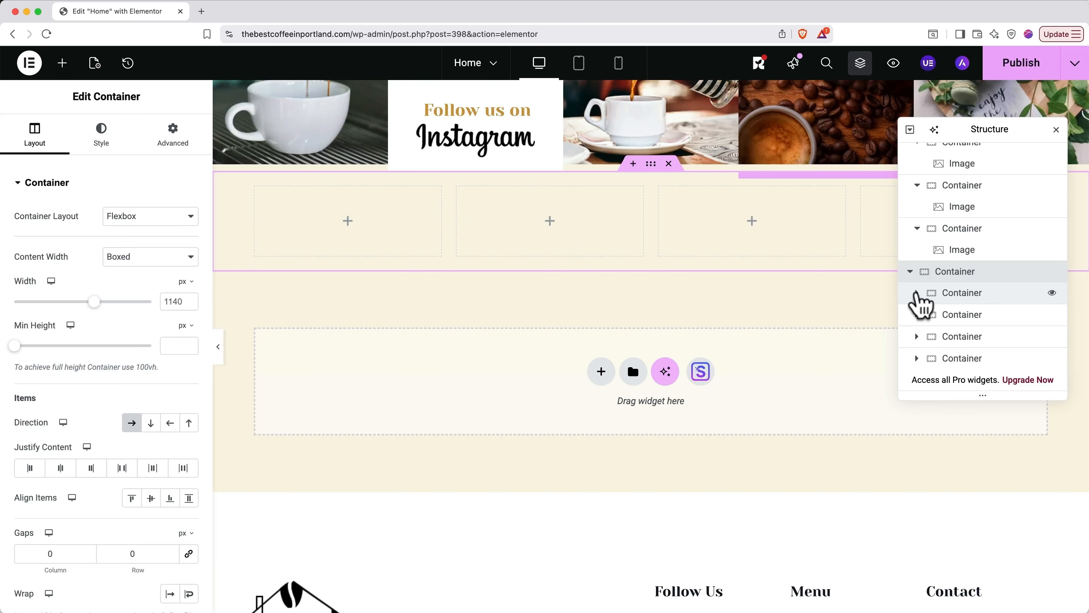
scroll(676, 296, up, 3)
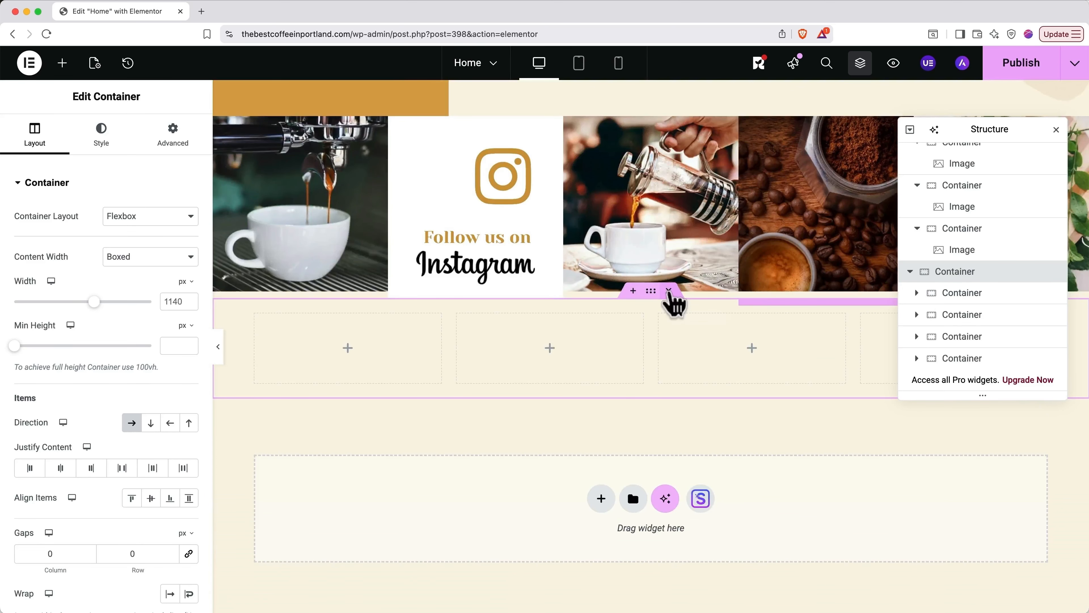
click(668, 291)
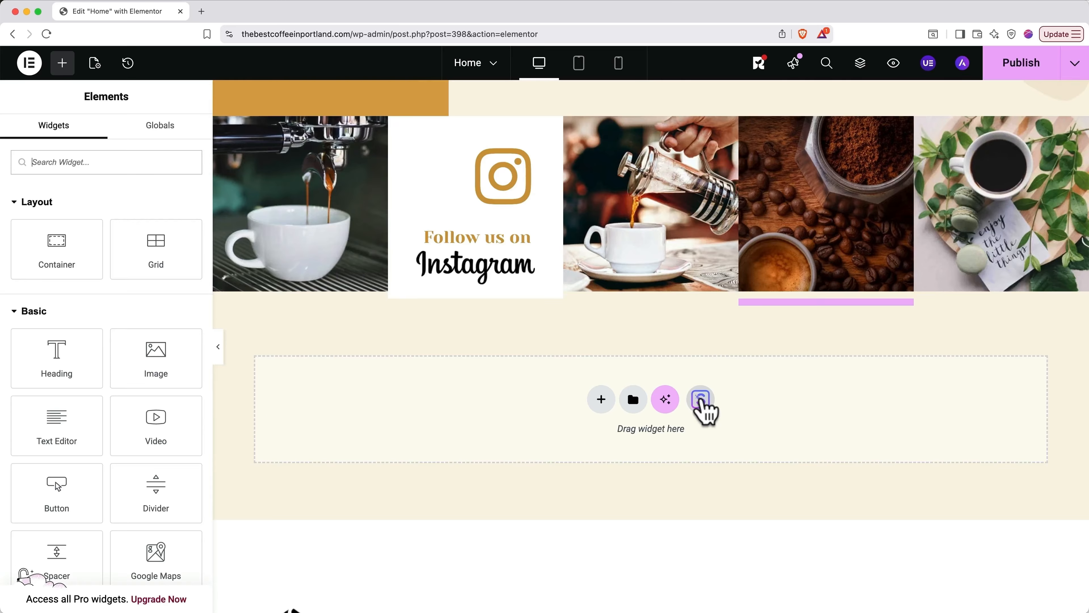
- Import the starter block from the Text category that has "This Can Be Secondary Heading" beside a single paragraph
click(700, 400)
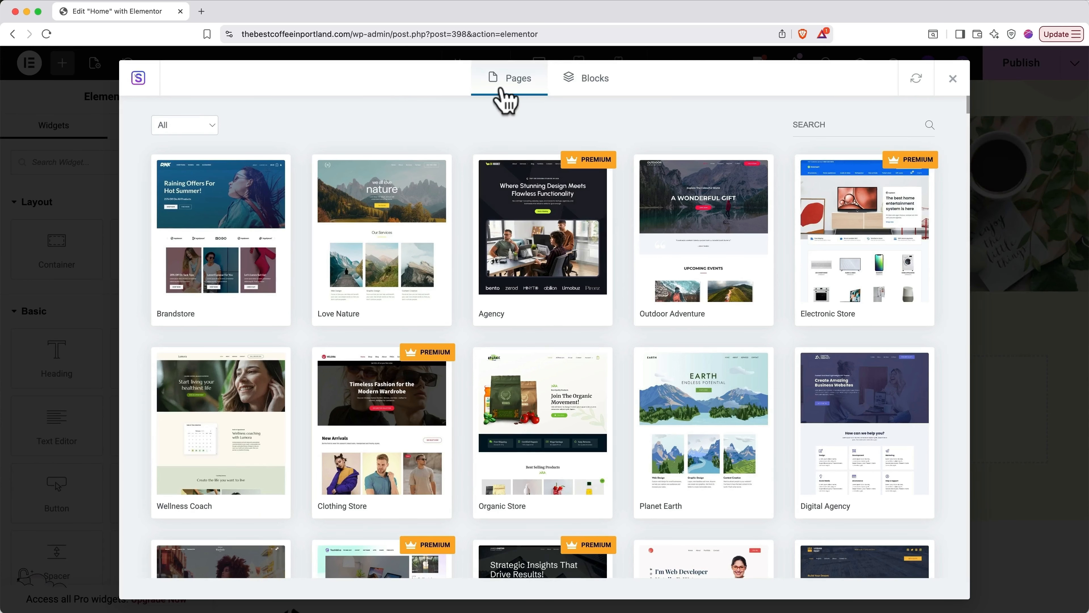
click(579, 82)
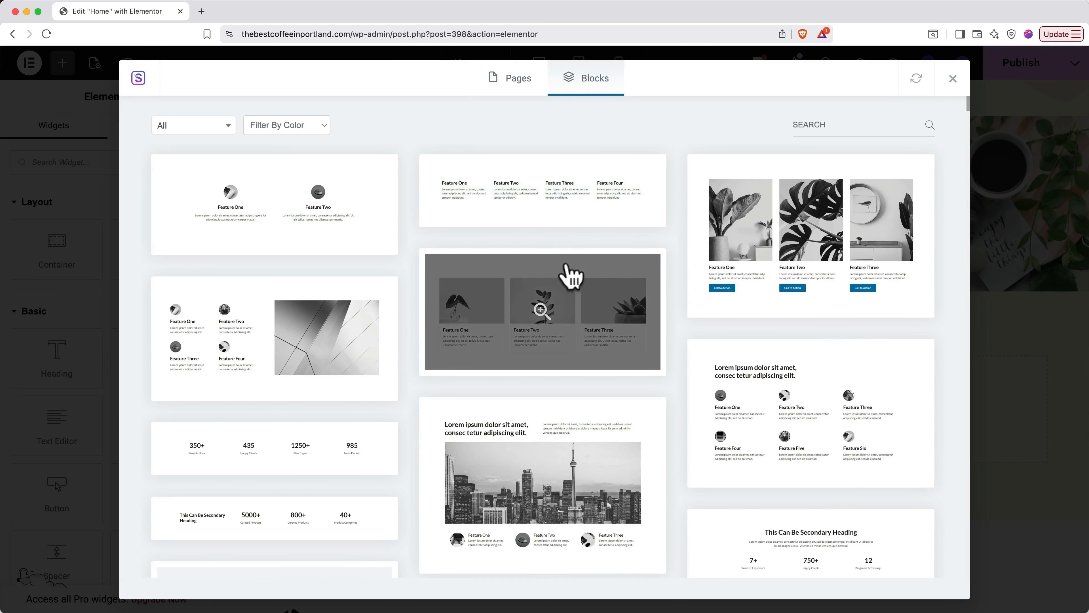
scroll(571, 274, down, 3)
scroll(572, 275, up, 3)
click(222, 129)
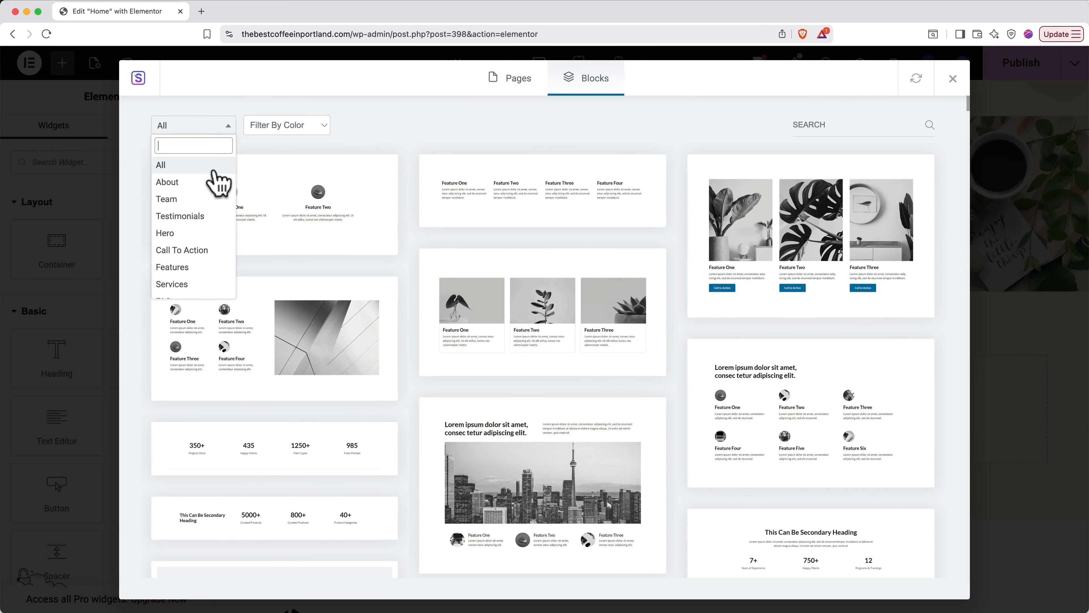
scroll(206, 232, down, 3)
scroll(199, 225, down, 5)
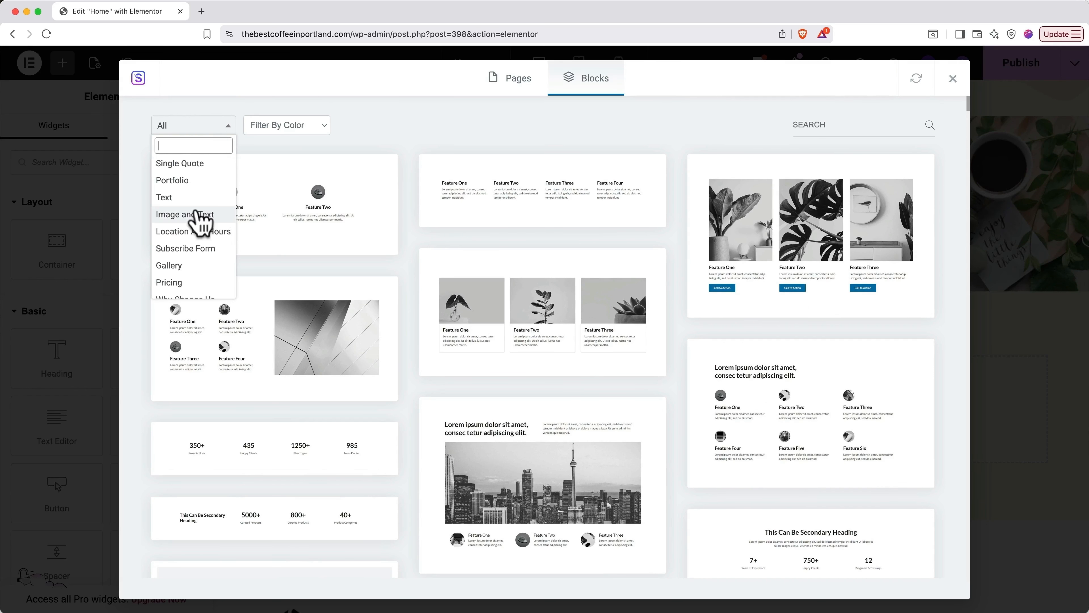
click(196, 198)
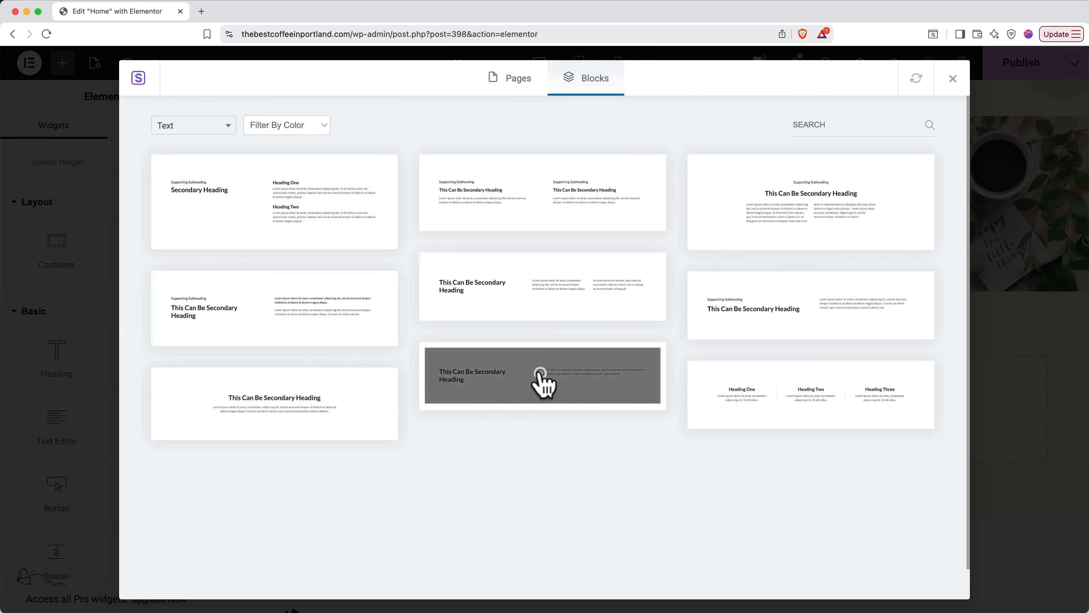
click(538, 378)
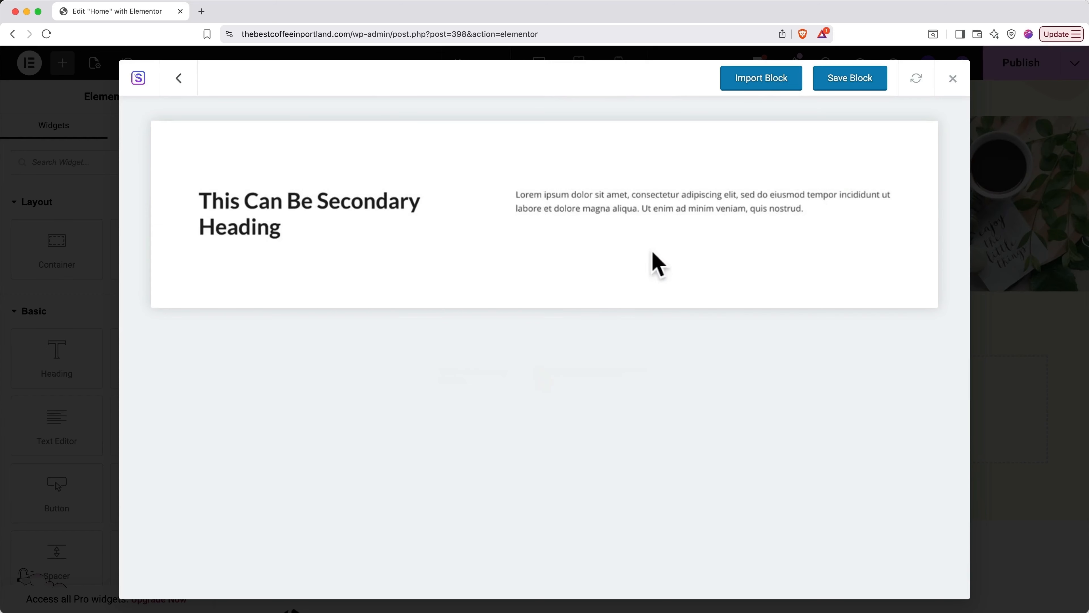
click(757, 85)
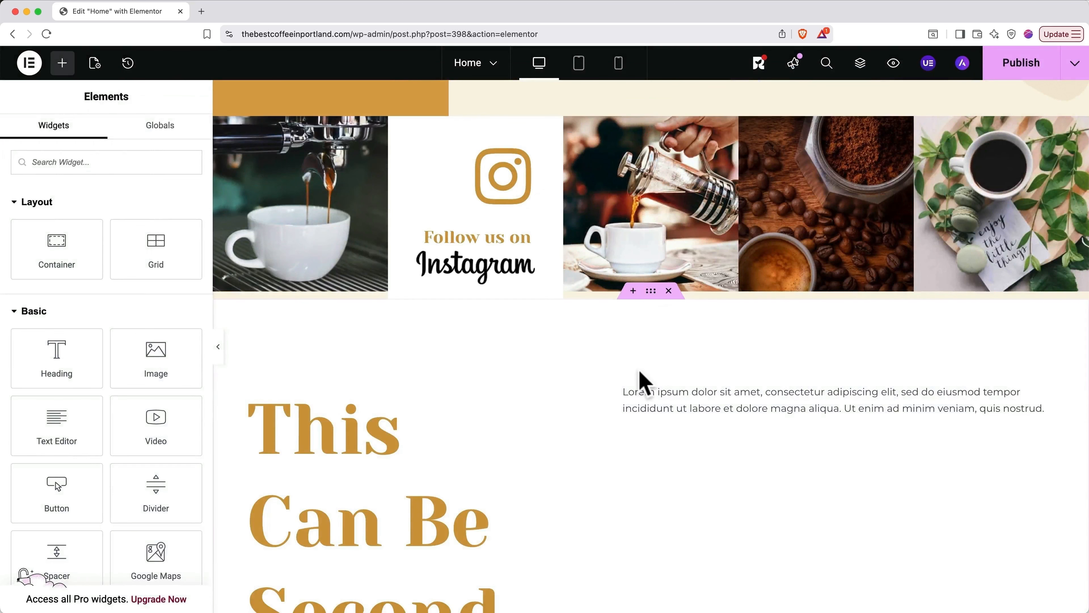
- Change the imported block's heading text to "Sample Header"
scroll(641, 426, down, 5)
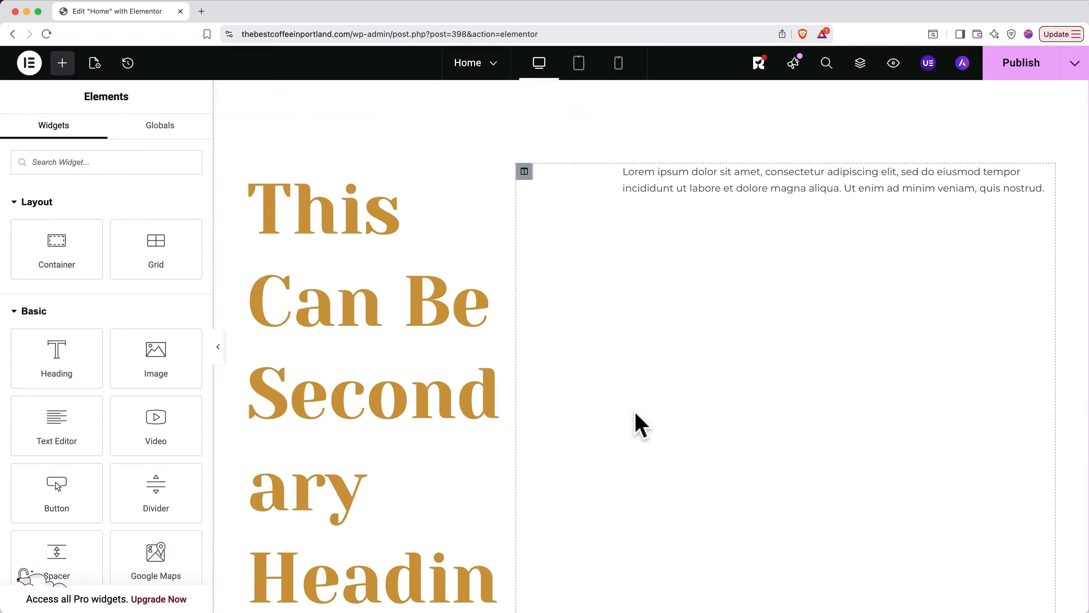
click(404, 373)
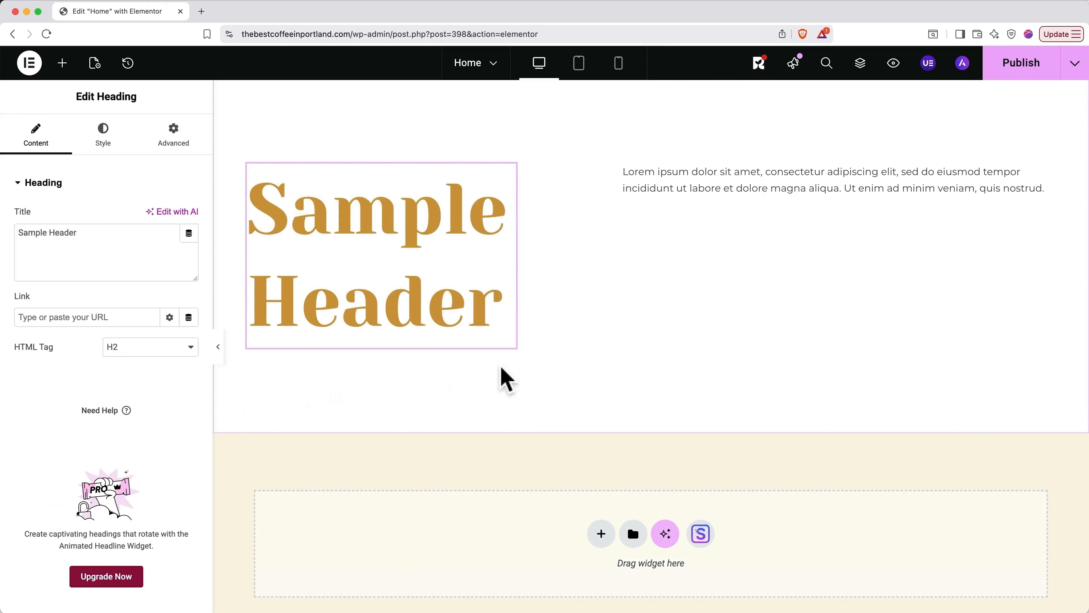
- Save the Instagram image gallery container to the site templates under the name "5 Image Gallery"
scroll(506, 380, up, 5)
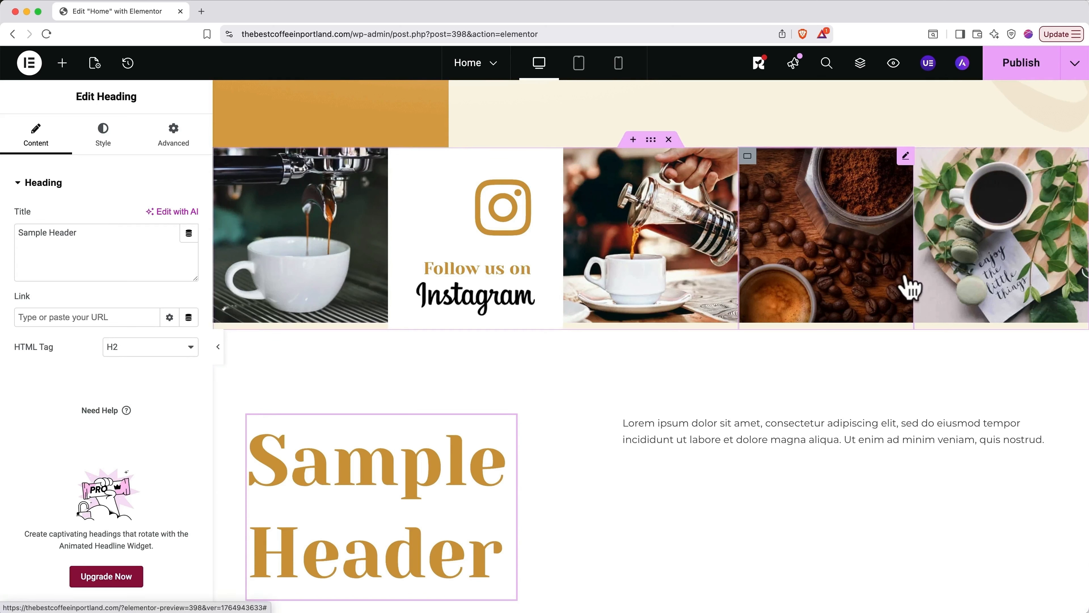
key(super+i)
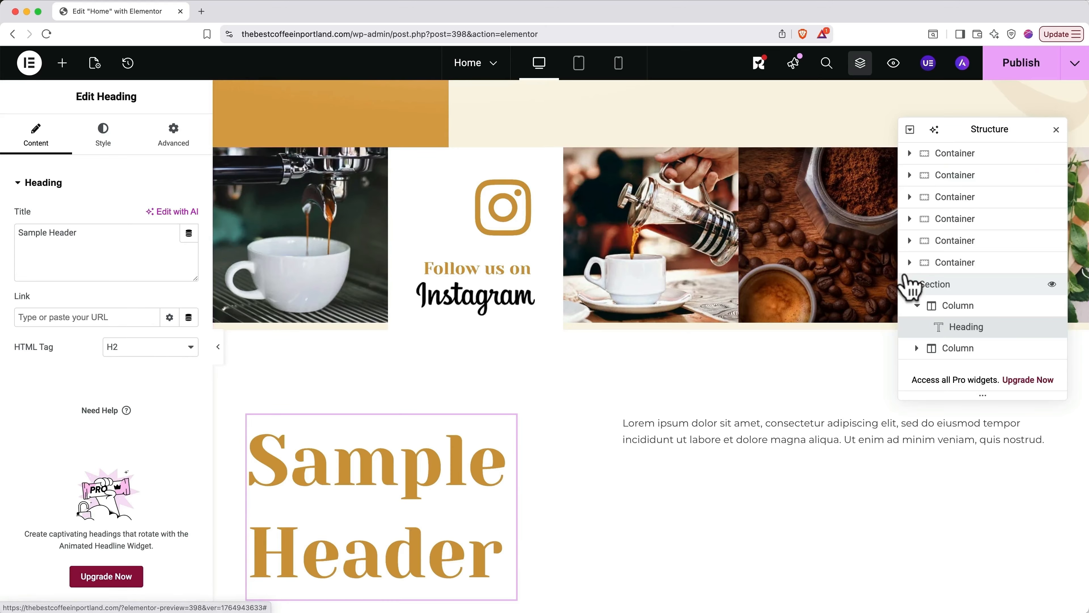
click(961, 267)
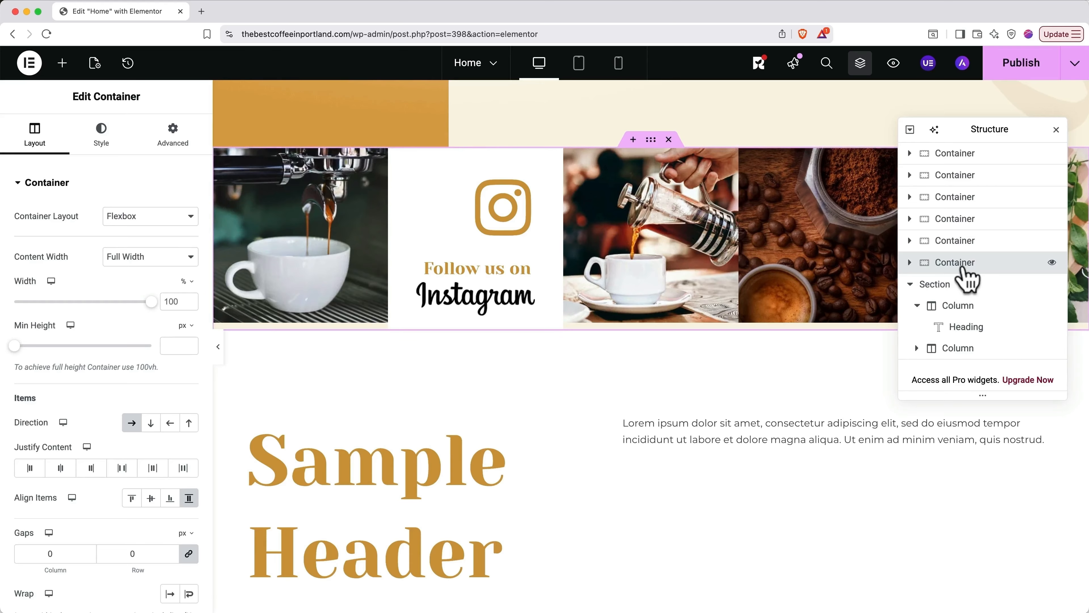
right_click(963, 268)
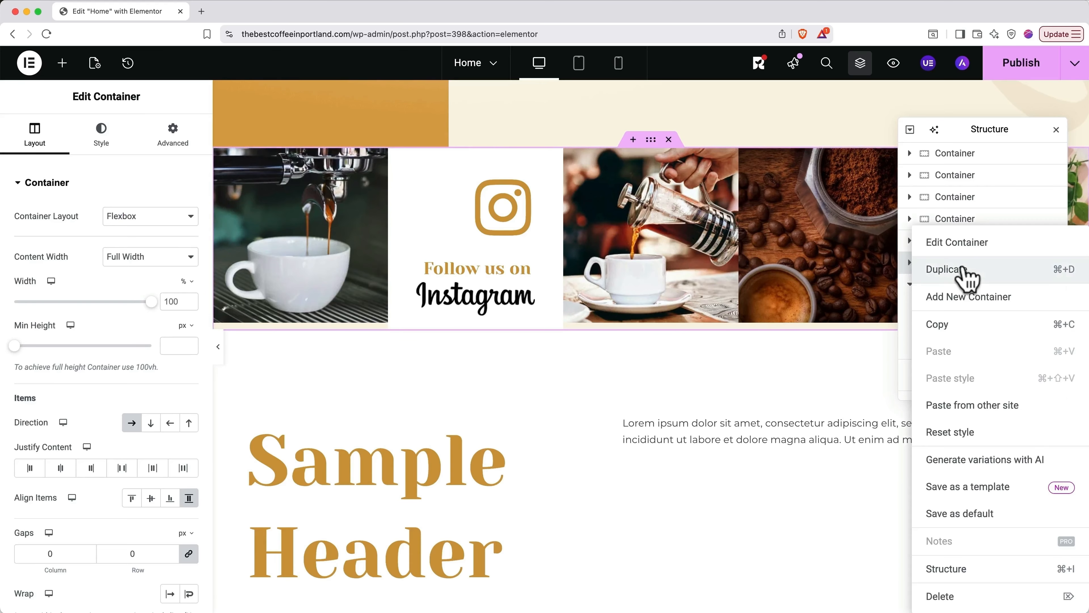
click(973, 489)
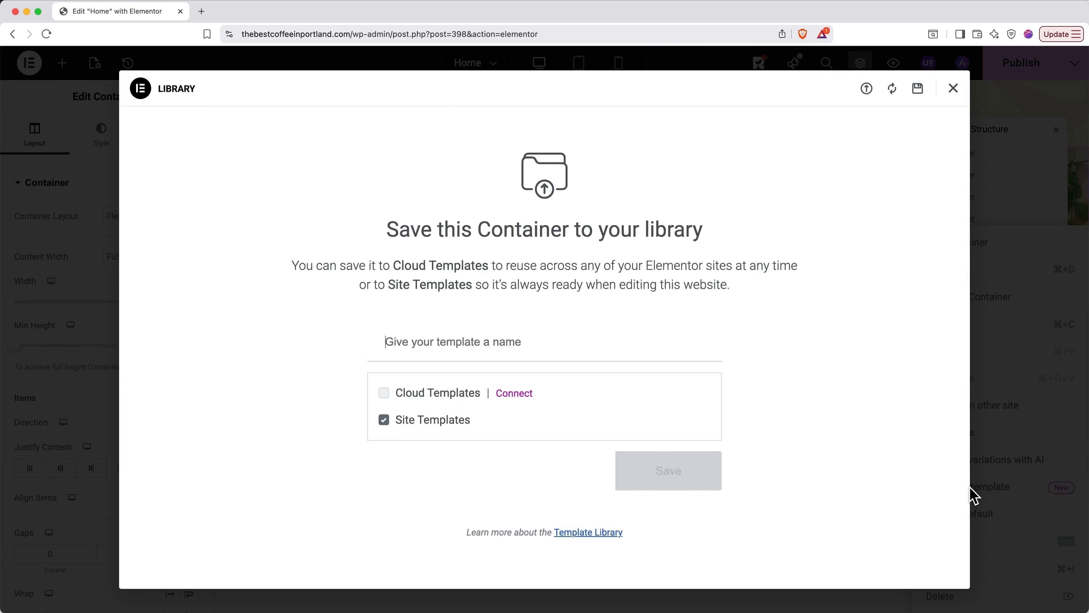
text(5 I)
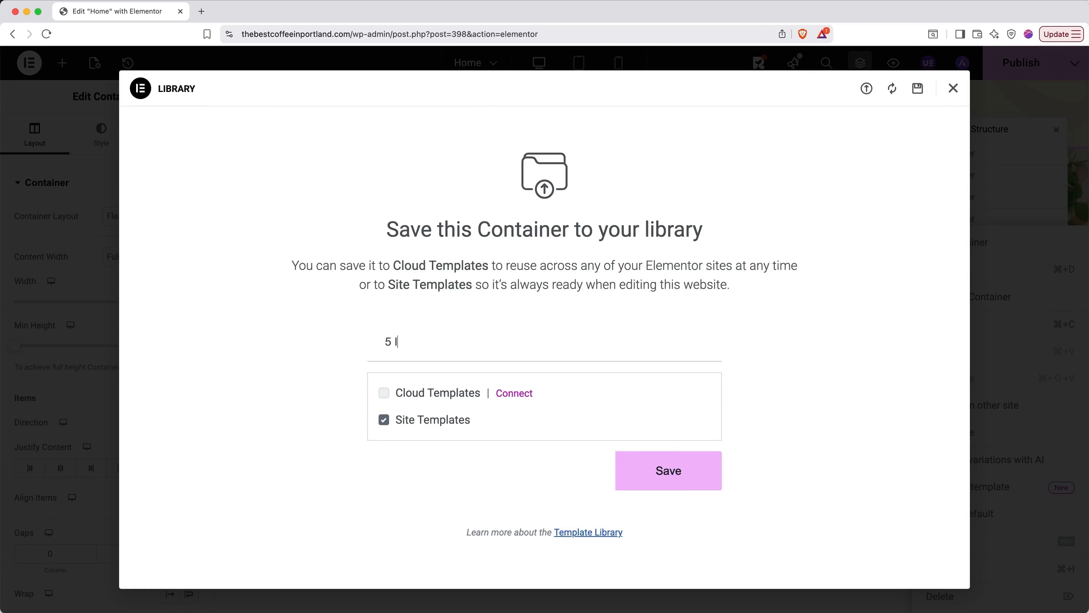
text(mage Gallery)
click(697, 487)
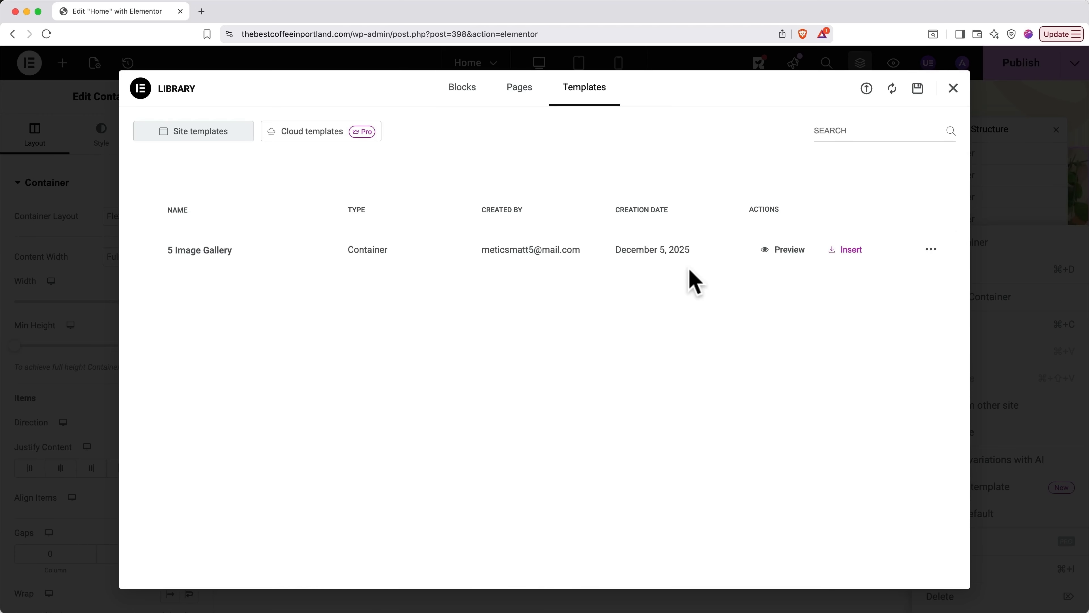
- Preview the saved 5 Image Gallery template, close the preview and leave the template library
click(779, 251)
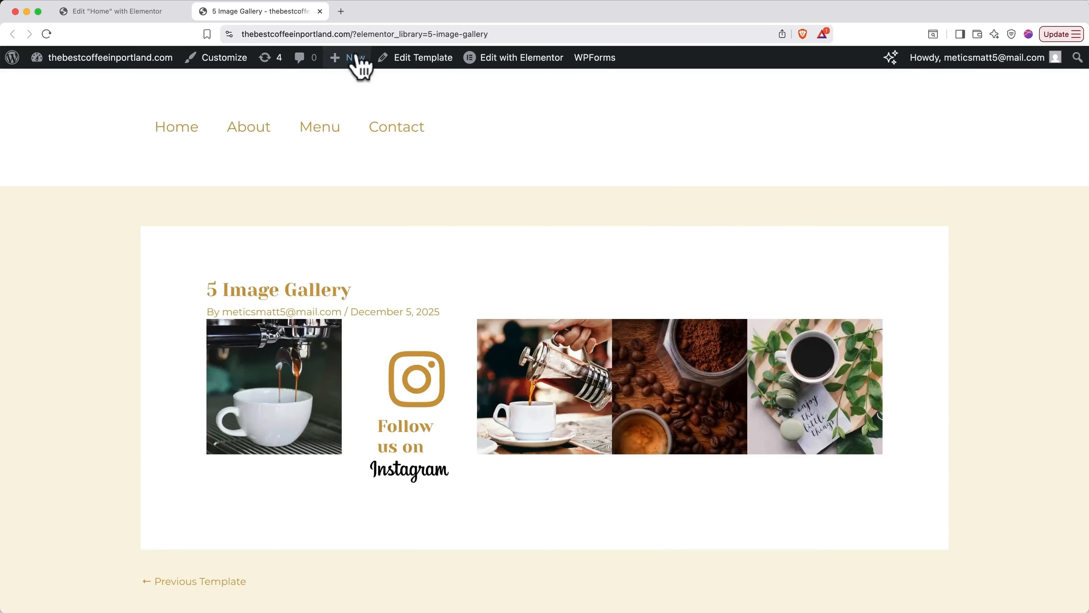
click(320, 11)
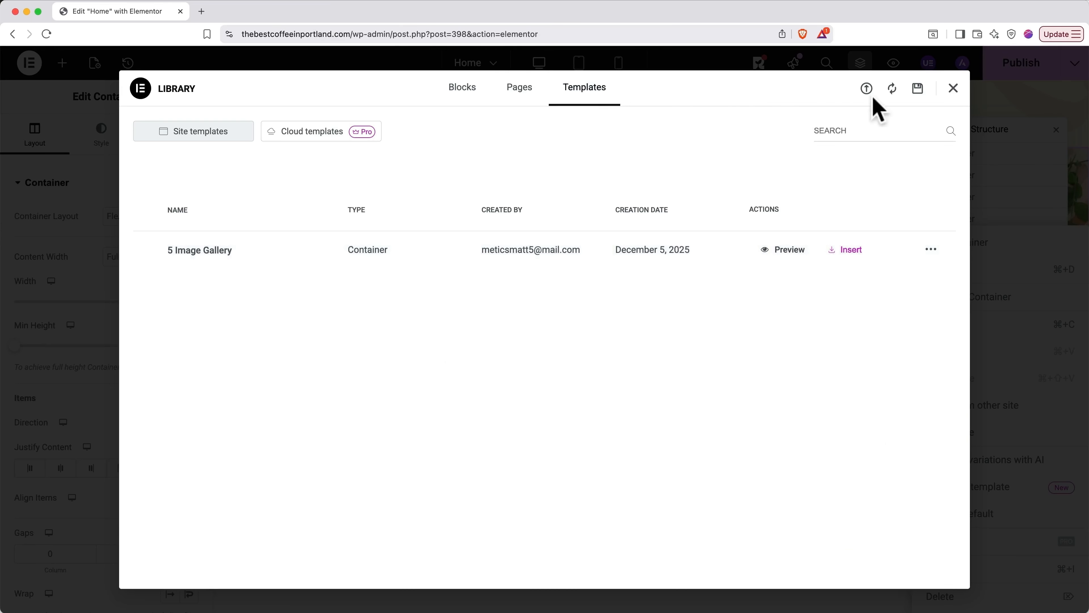
click(951, 92)
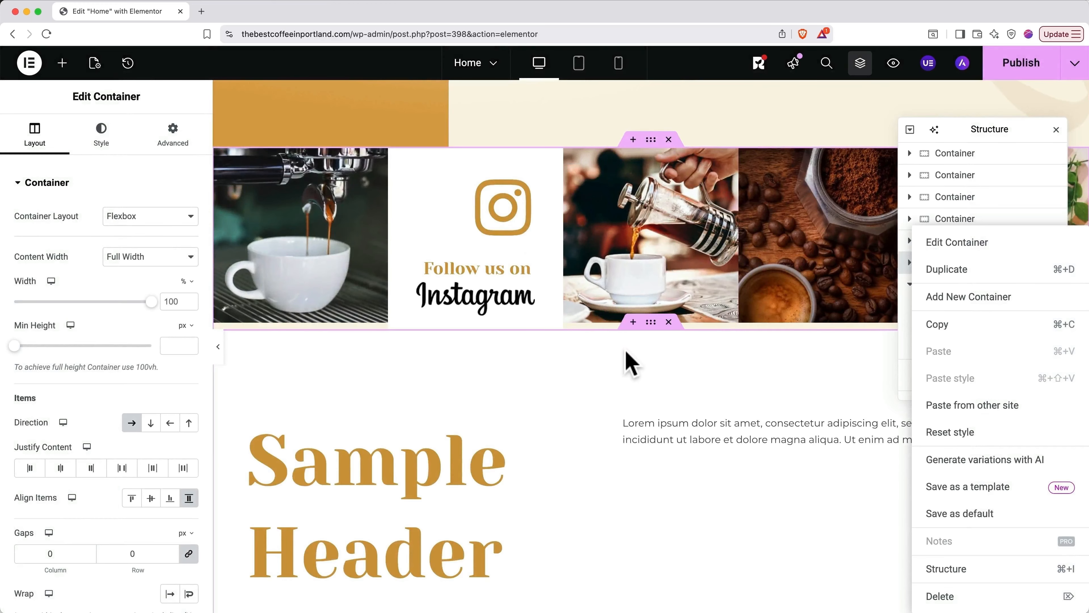
- Insert the 5 Image Gallery template next to the existing Instagram gallery, applying the container's settings too
click(633, 322)
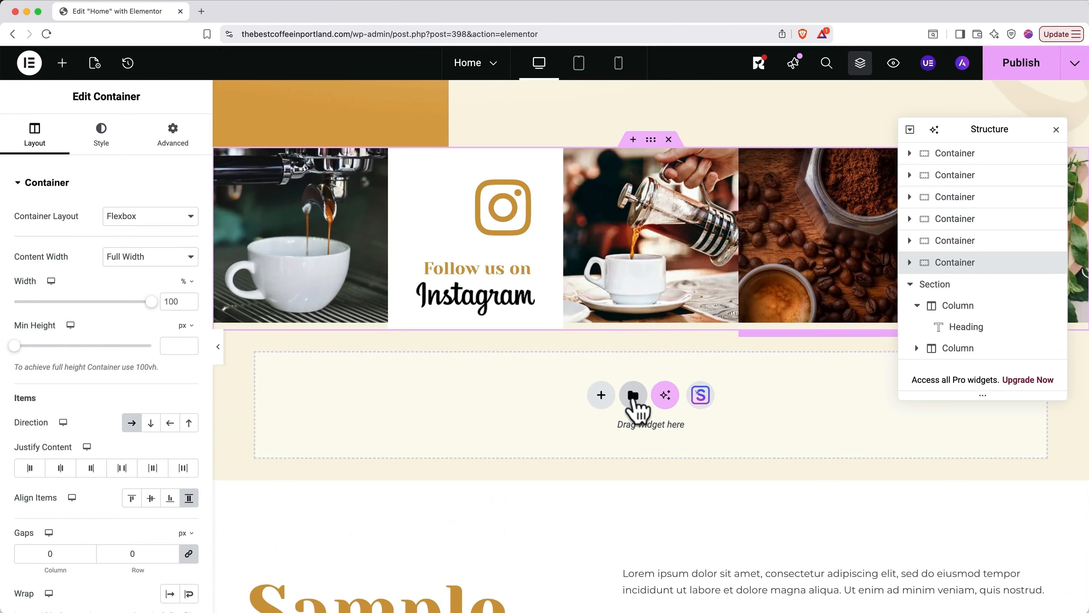
click(633, 396)
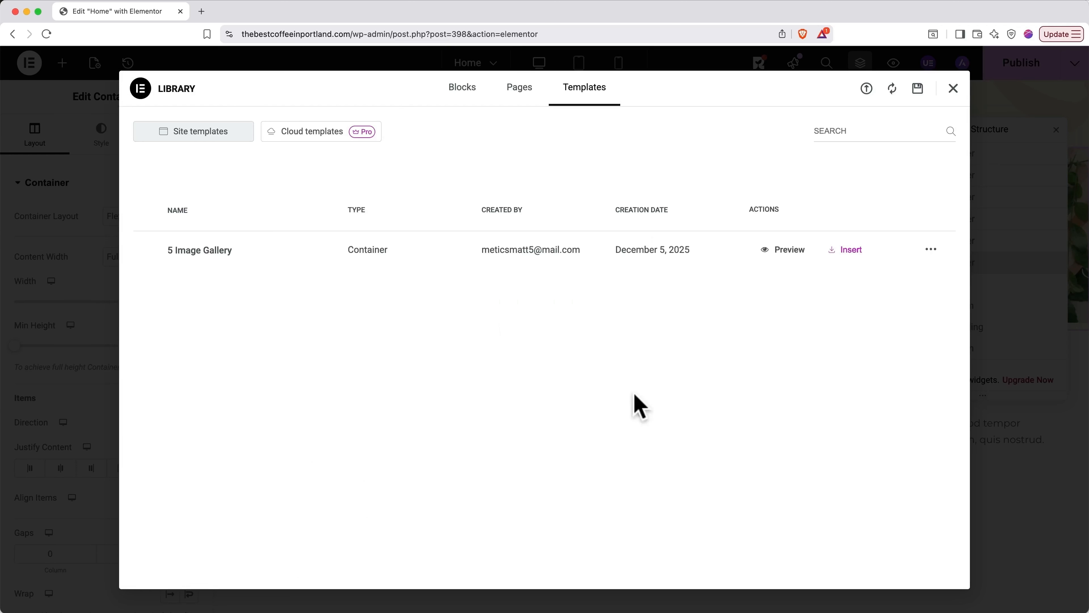
click(839, 256)
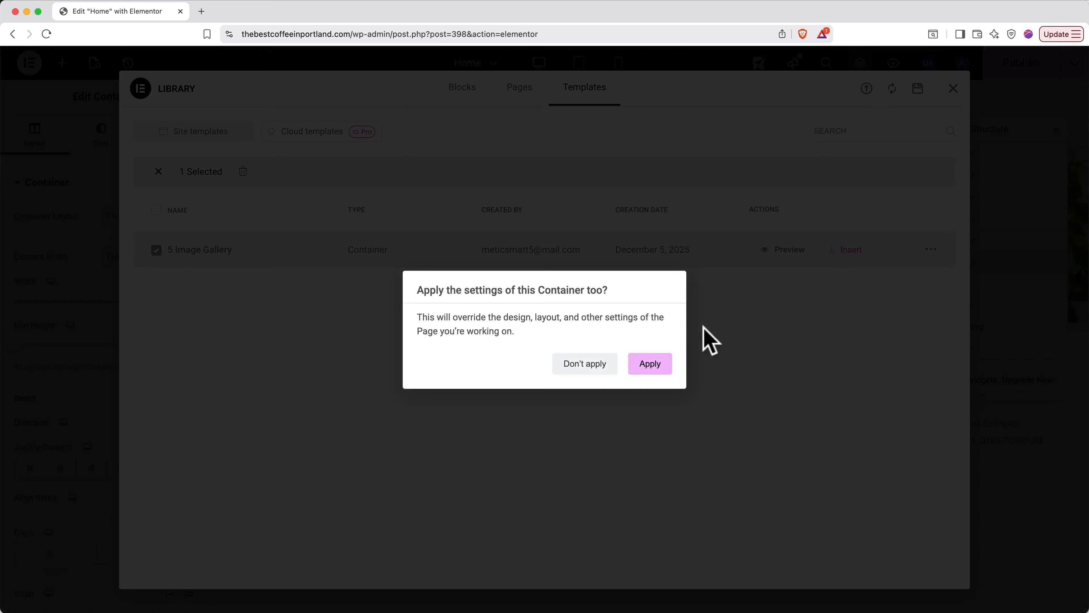
click(653, 363)
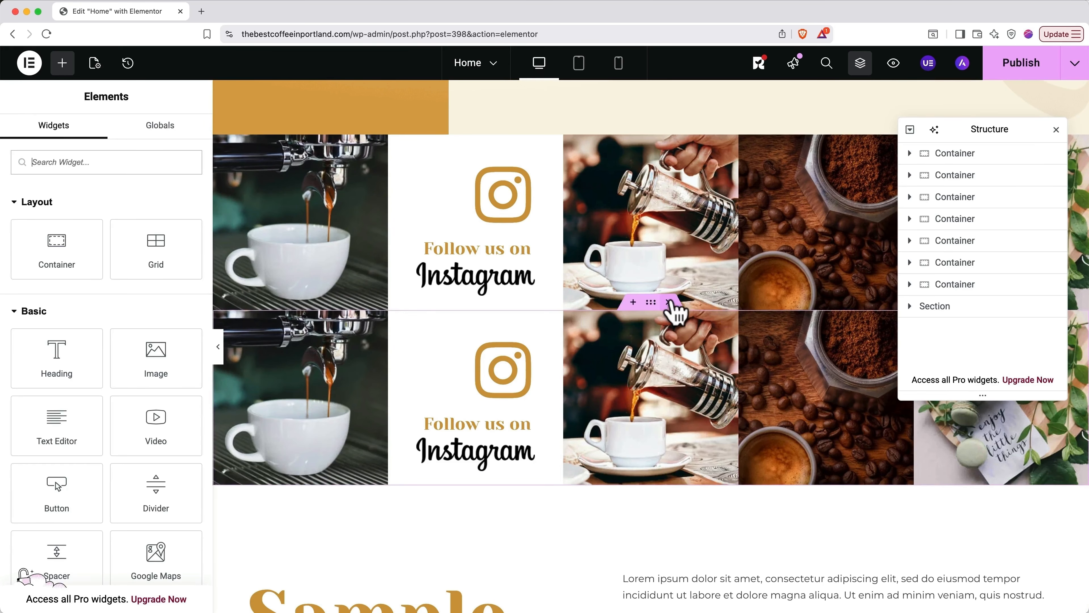
- Delete the duplicate Instagram gallery container and the Sample Header section
click(668, 302)
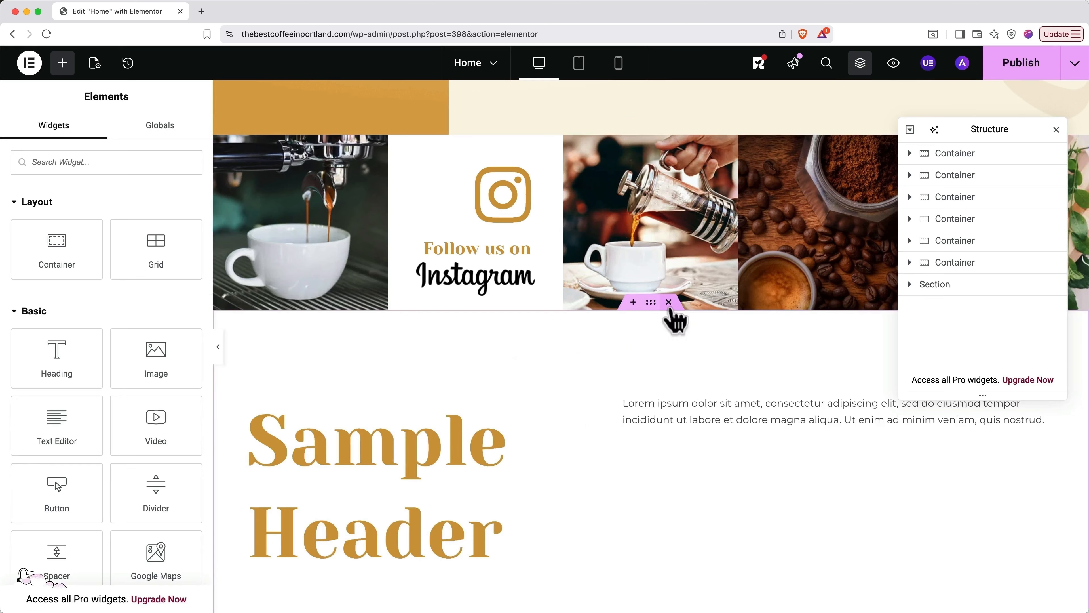
click(670, 307)
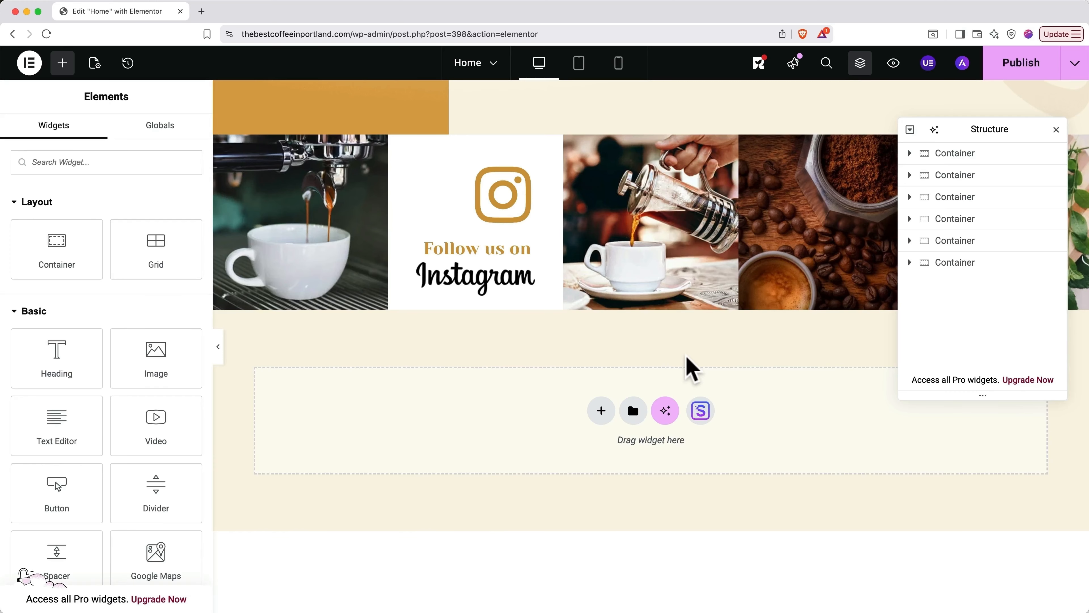
- Save the home page as a draft and publish its changes
click(1074, 66)
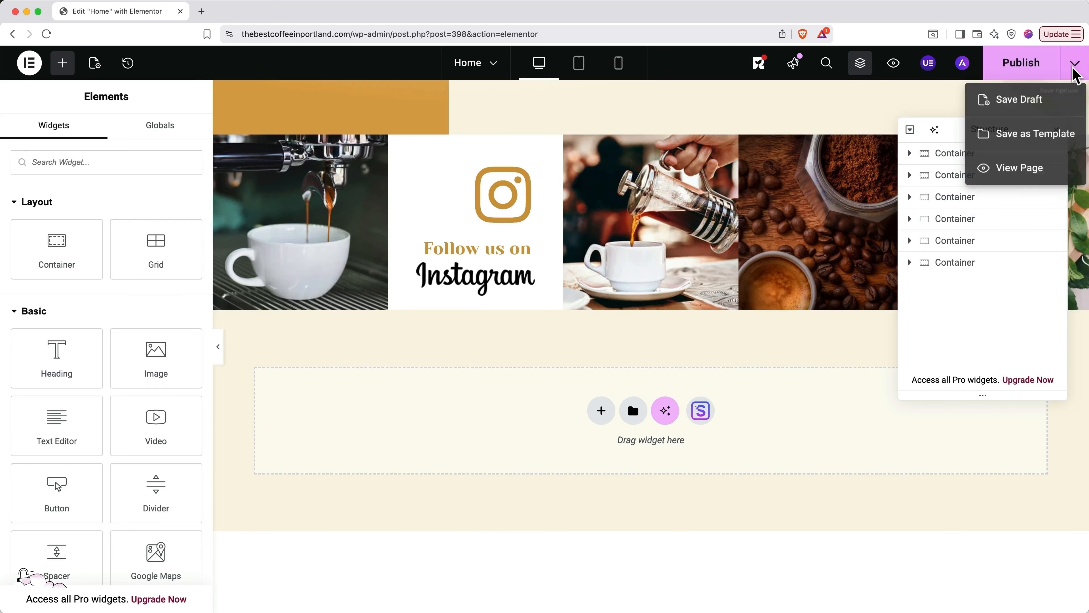
click(1017, 101)
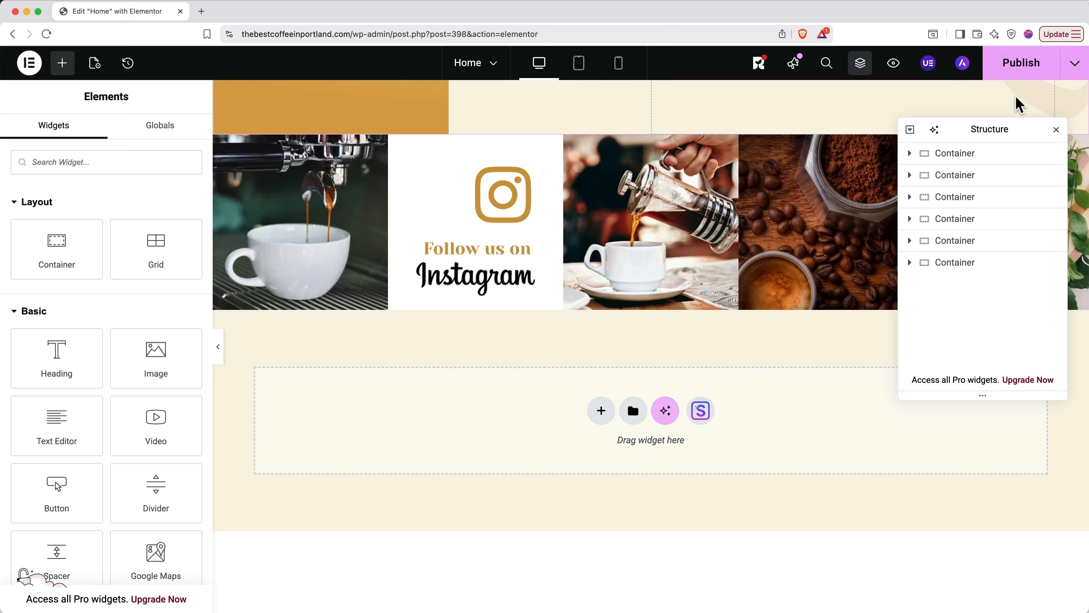
click(1013, 61)
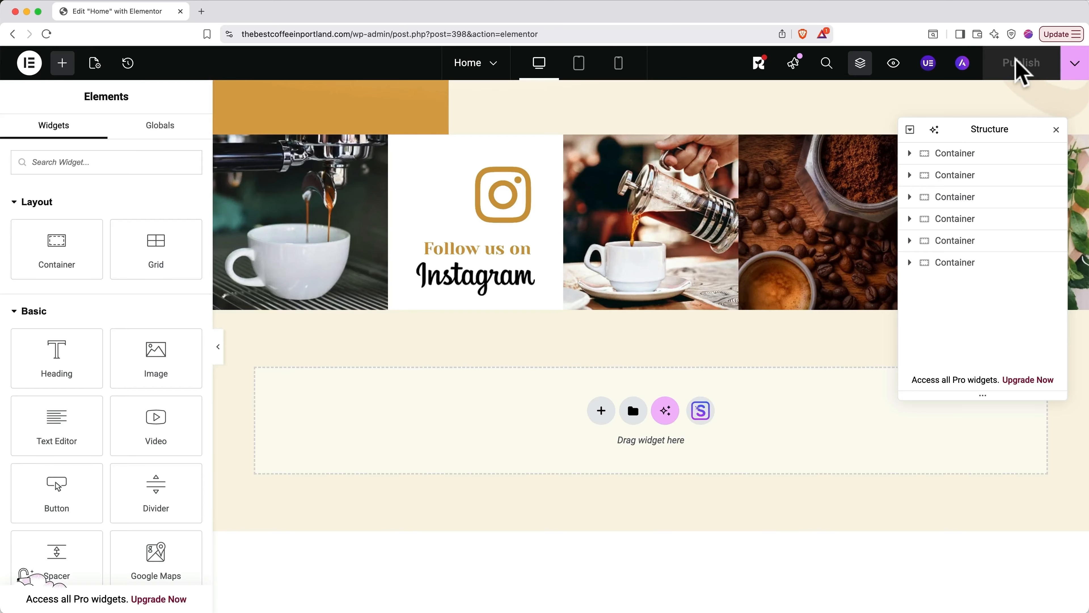
- View the live home page and open the global typography settings in its theme customizer
click(893, 63)
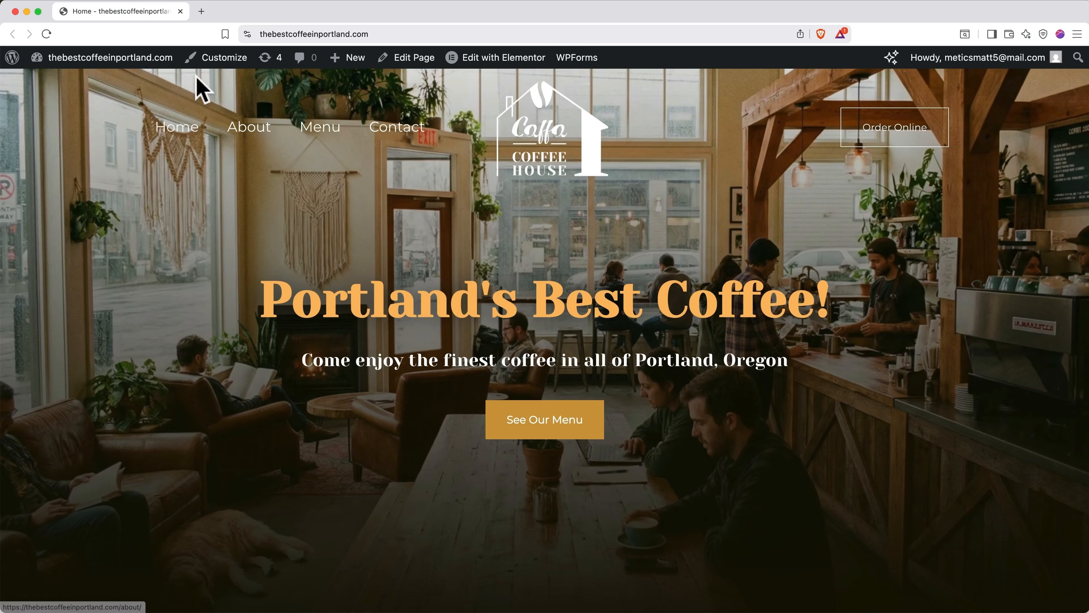
click(213, 74)
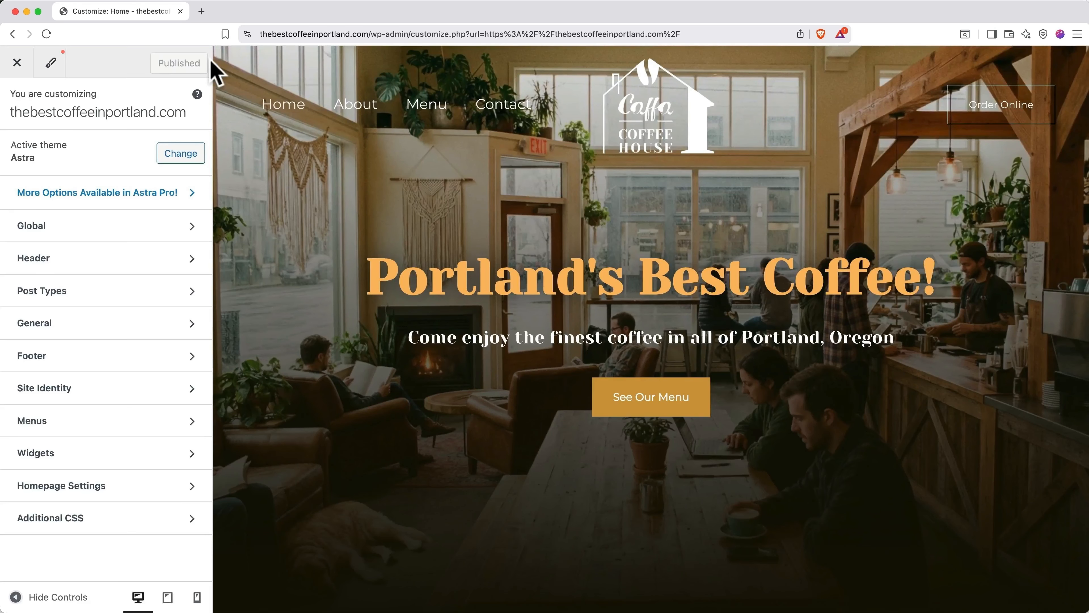
click(99, 235)
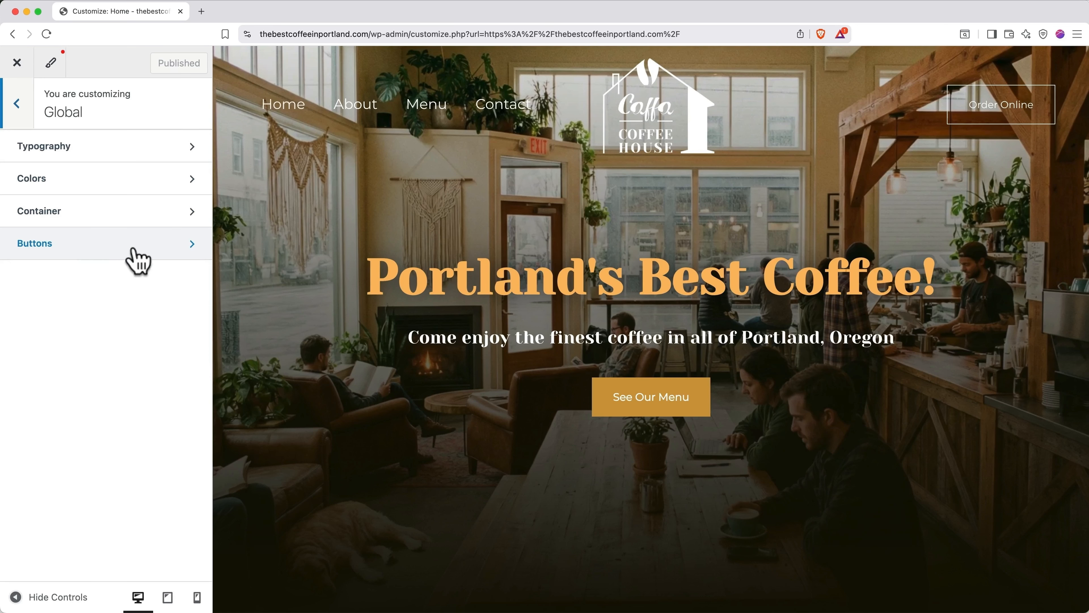
scroll(298, 283, down, 5)
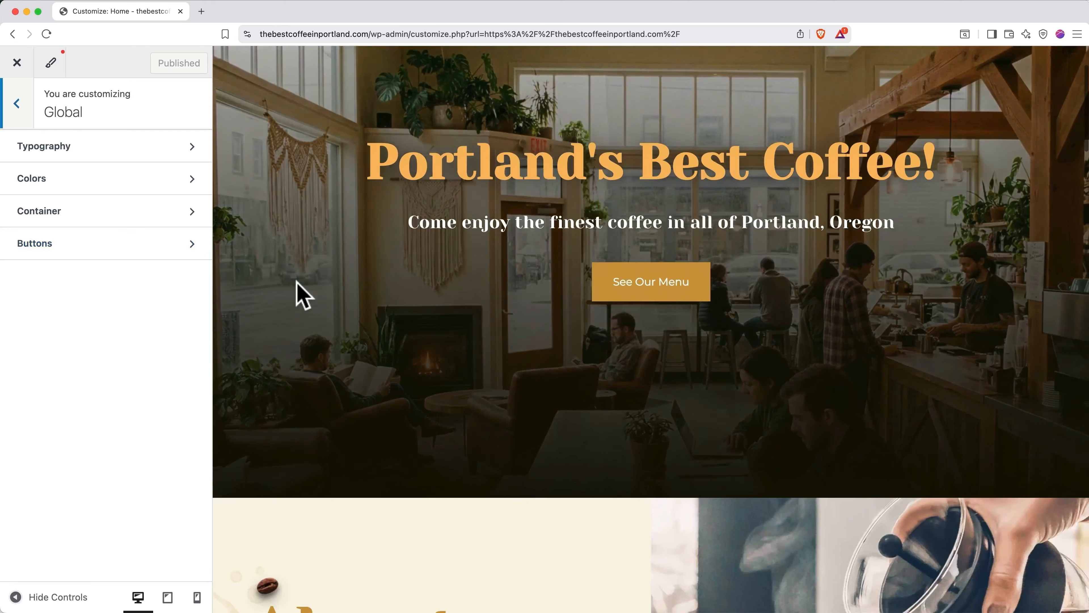
scroll(300, 292, down, 7)
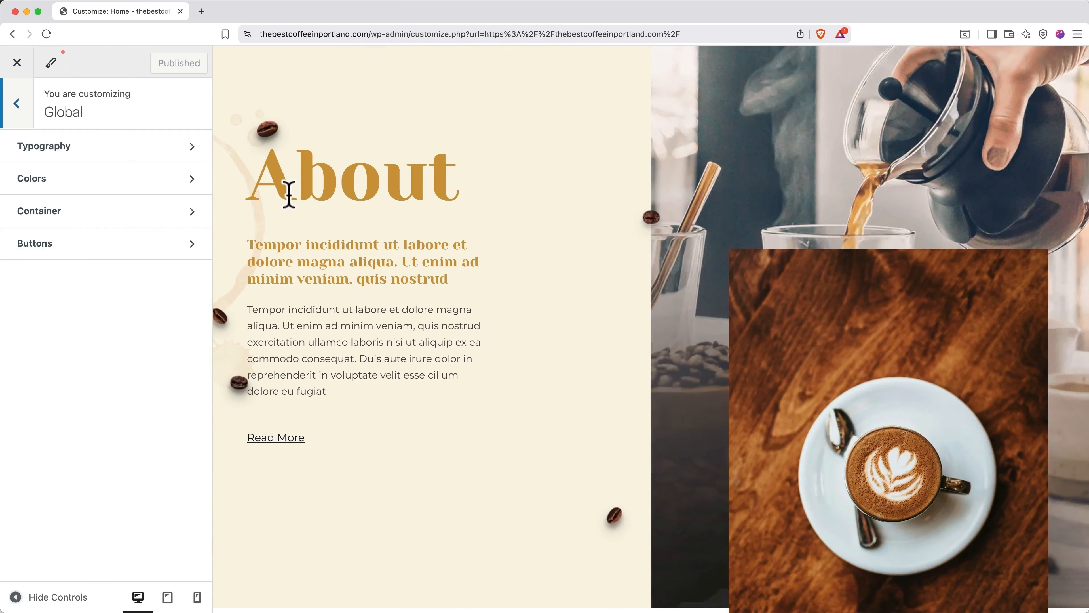
click(132, 154)
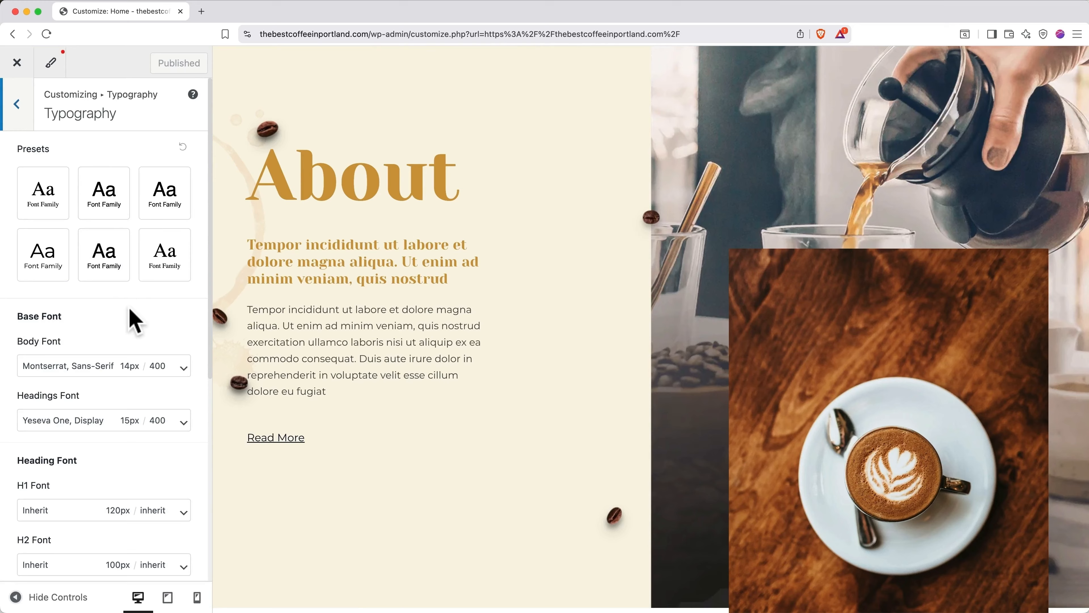
- Try the typography preset that uses Roboto with Barlow Semi Condensed headings, and reset the presets
click(171, 215)
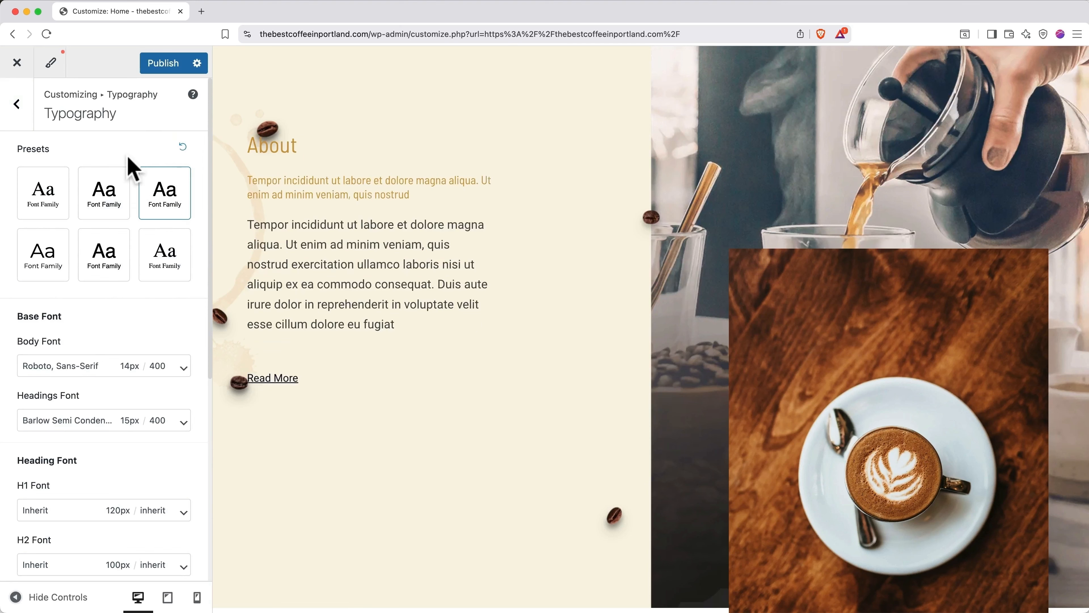
click(183, 146)
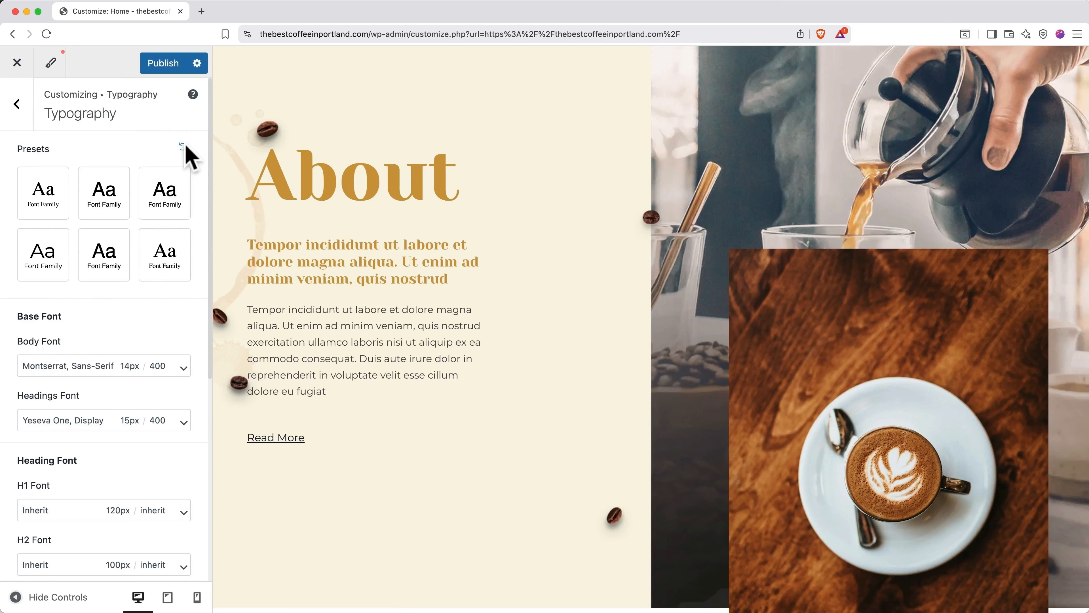
- Examine the base and heading font settings, including the font family choices for the H2 font
scroll(174, 355, down, 4)
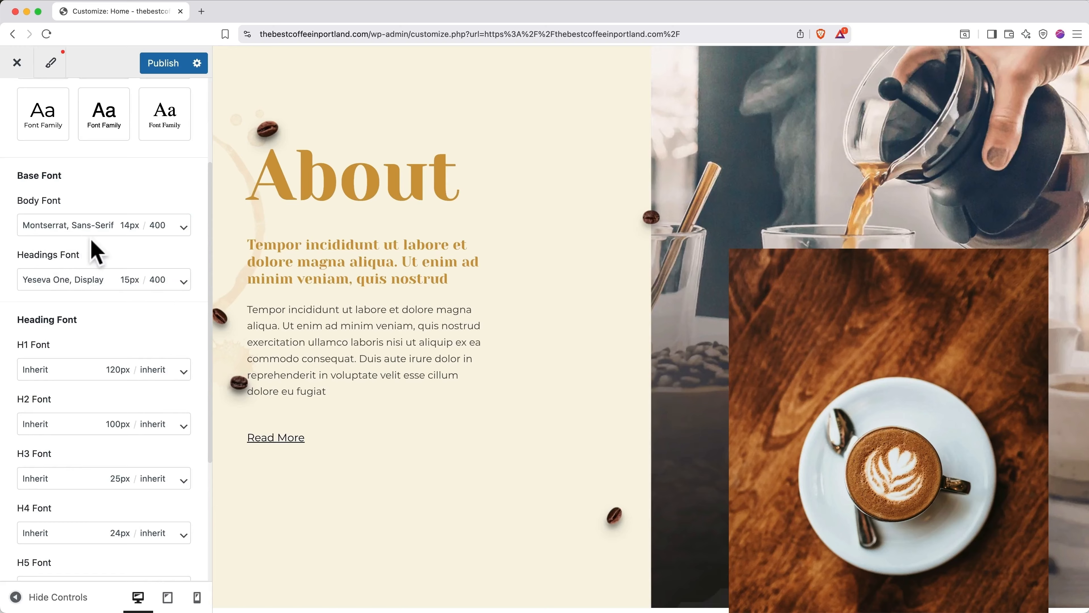
scroll(103, 251, down, 5)
scroll(110, 248, down, 1)
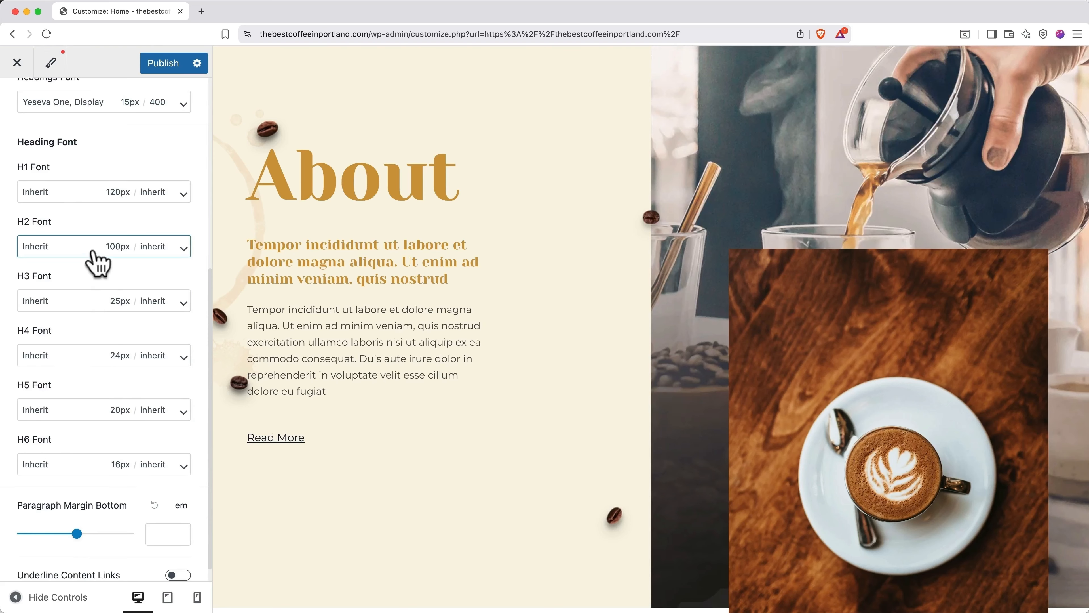
click(97, 257)
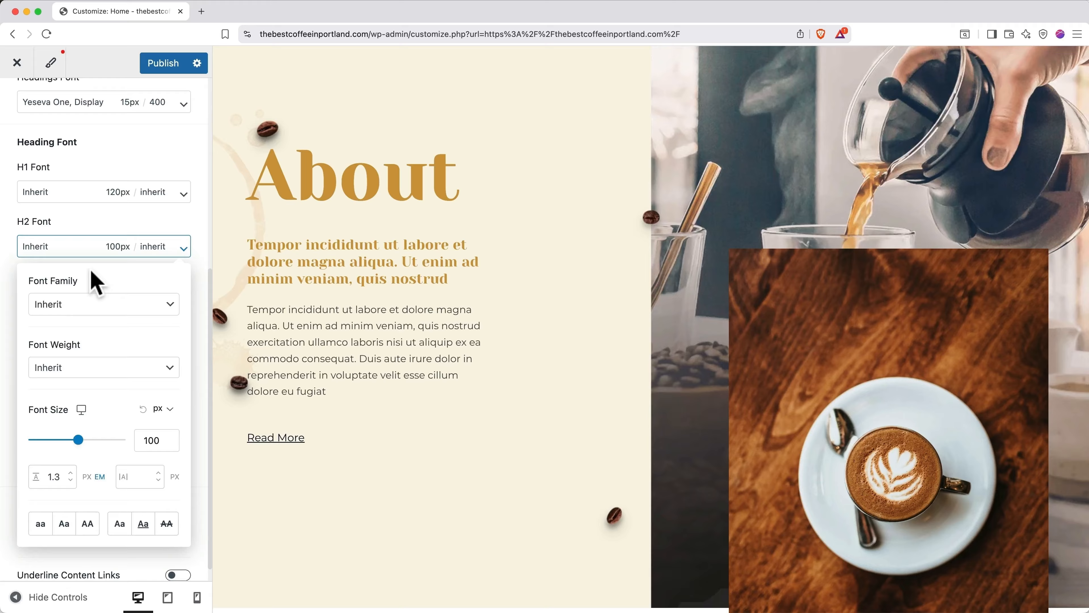
click(94, 306)
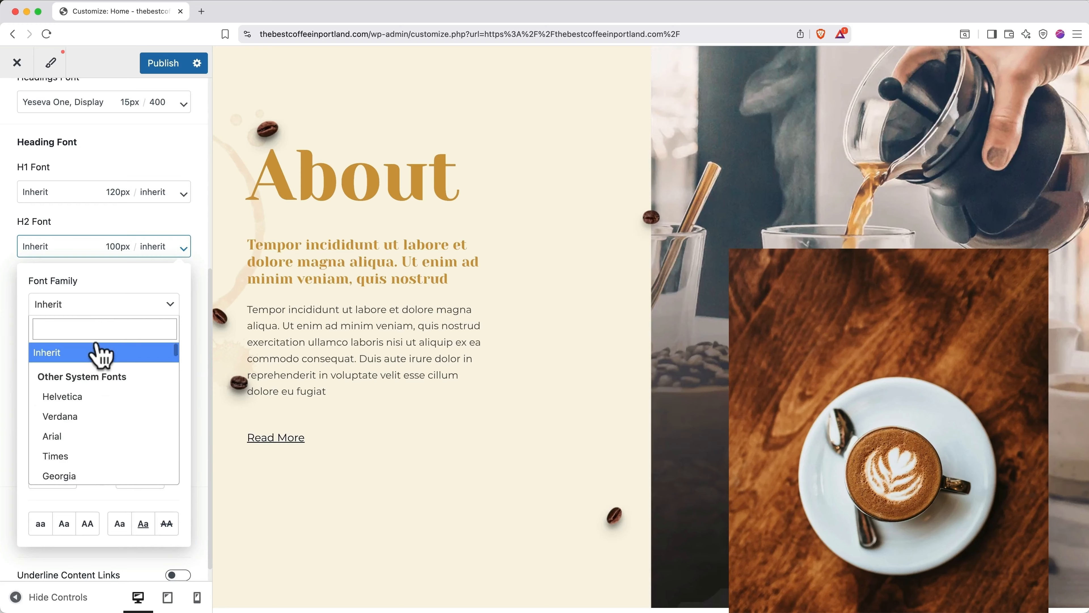
scroll(100, 195, up, 1)
scroll(107, 158, up, 5)
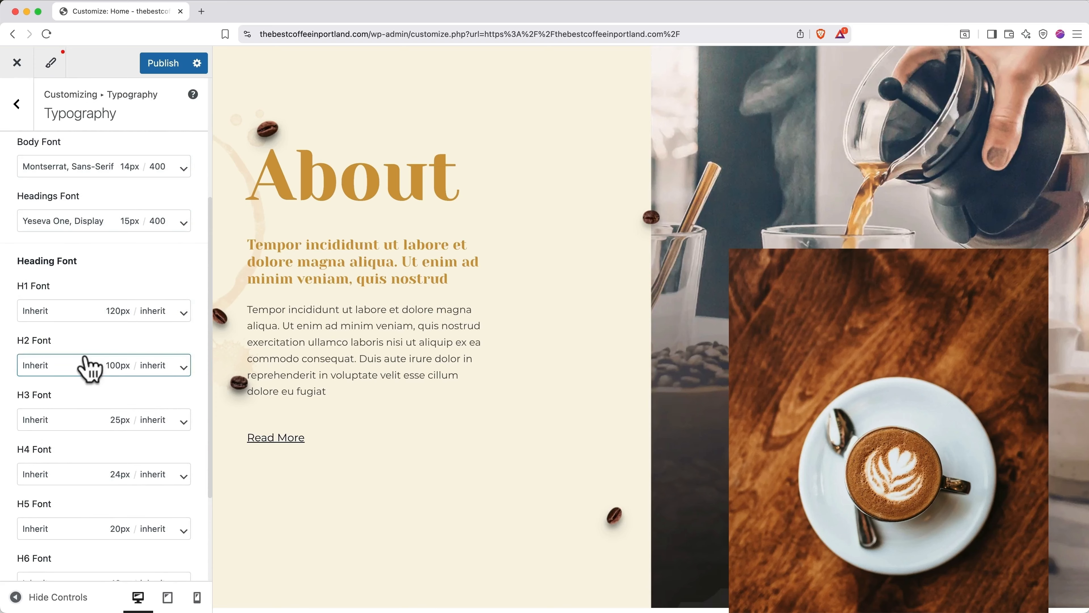
- Set the H2 font family to Arial and its font size to 72 px
click(93, 364)
click(95, 424)
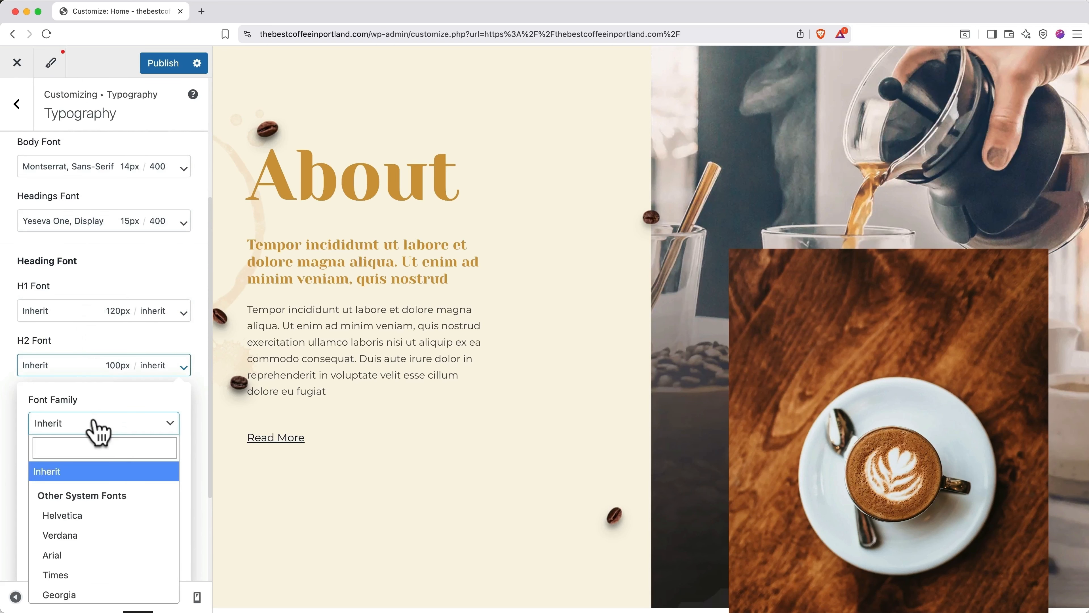
click(84, 556)
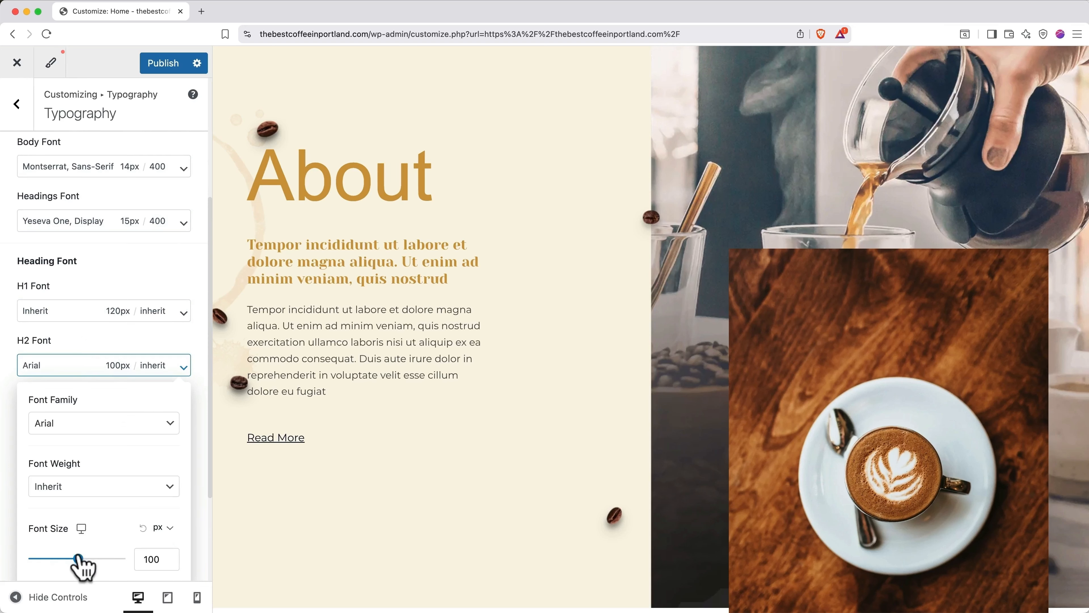
drag(78, 557, 64, 558)
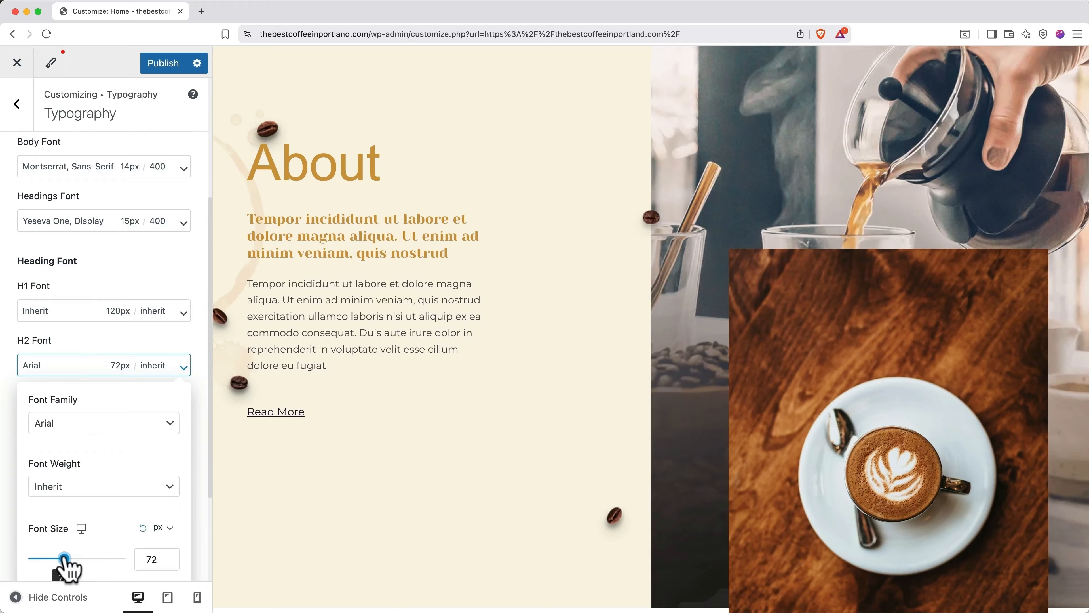
- Reset the H2 font size to its default and set the H2 font family to Inherit
click(143, 528)
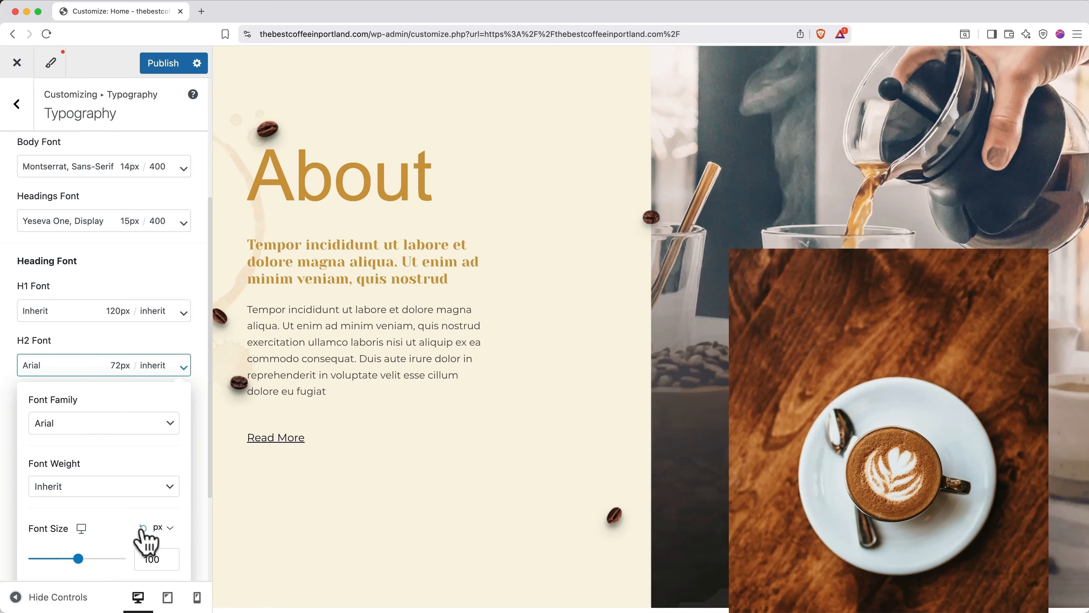
click(114, 427)
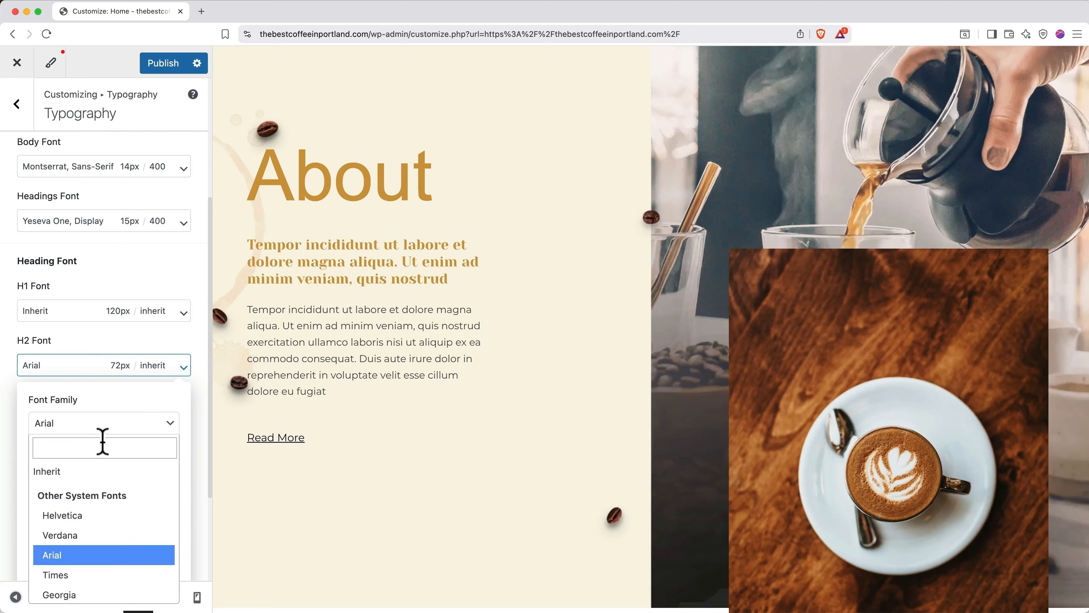
click(96, 470)
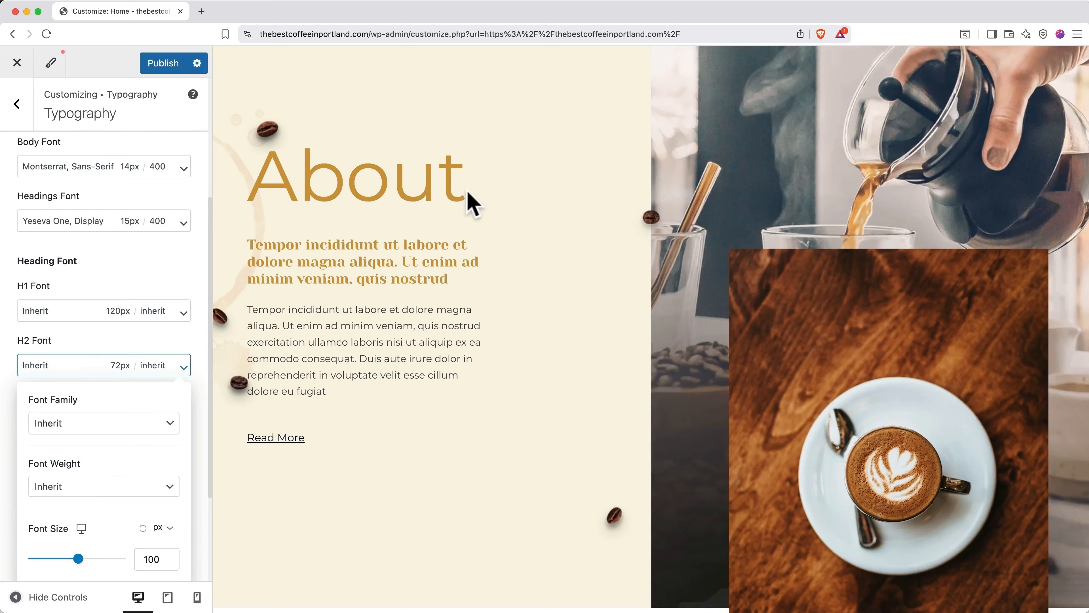
drag(473, 204, 258, 202)
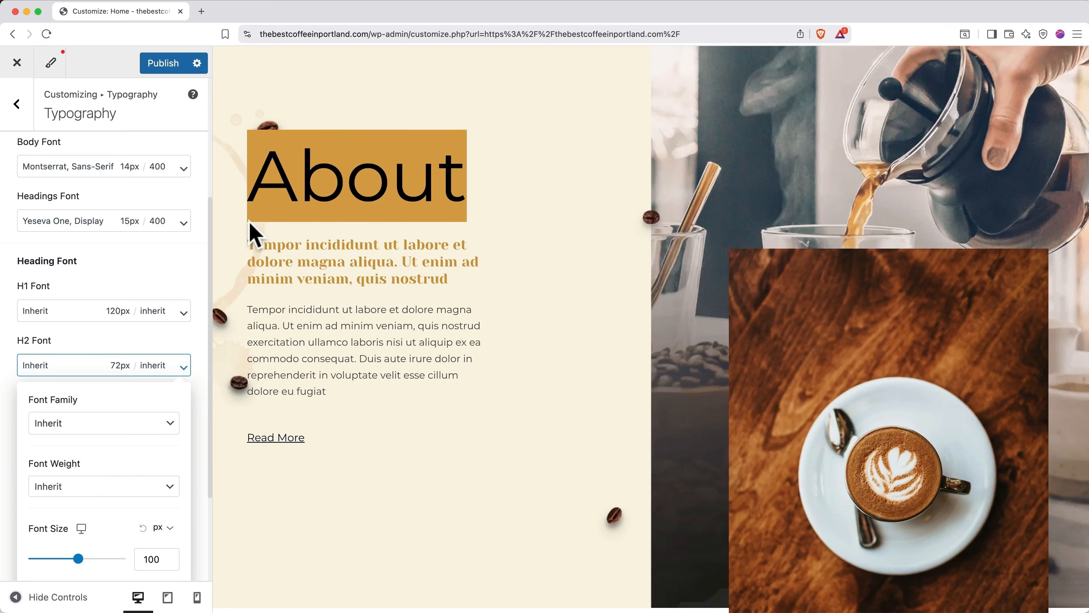
click(185, 258)
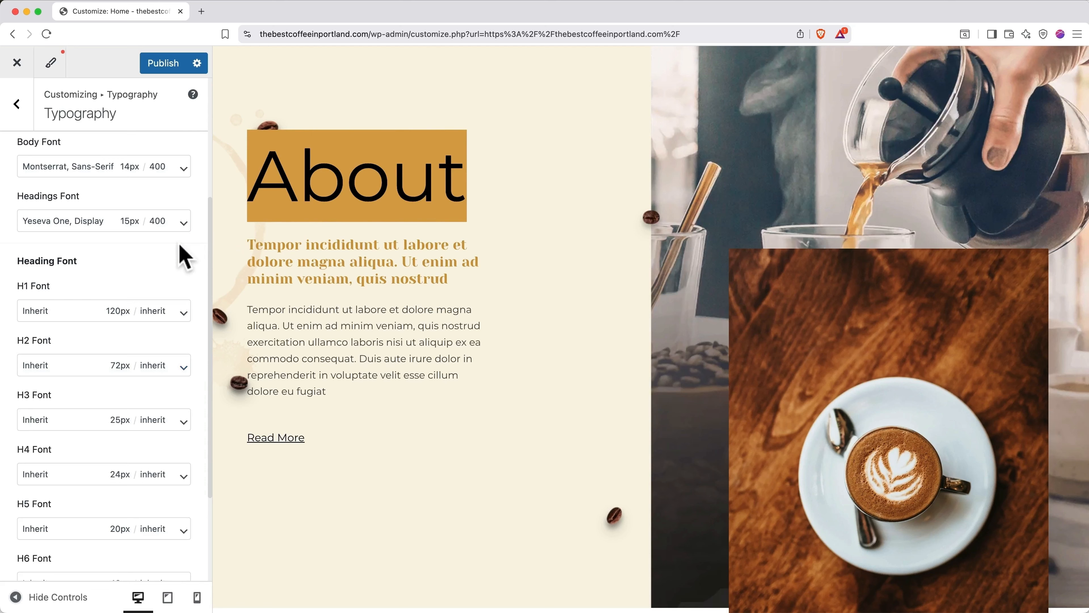
- Reload the customizer to discard the unsaved typography changes, check the About heading, and dismiss the autosave notice
click(47, 35)
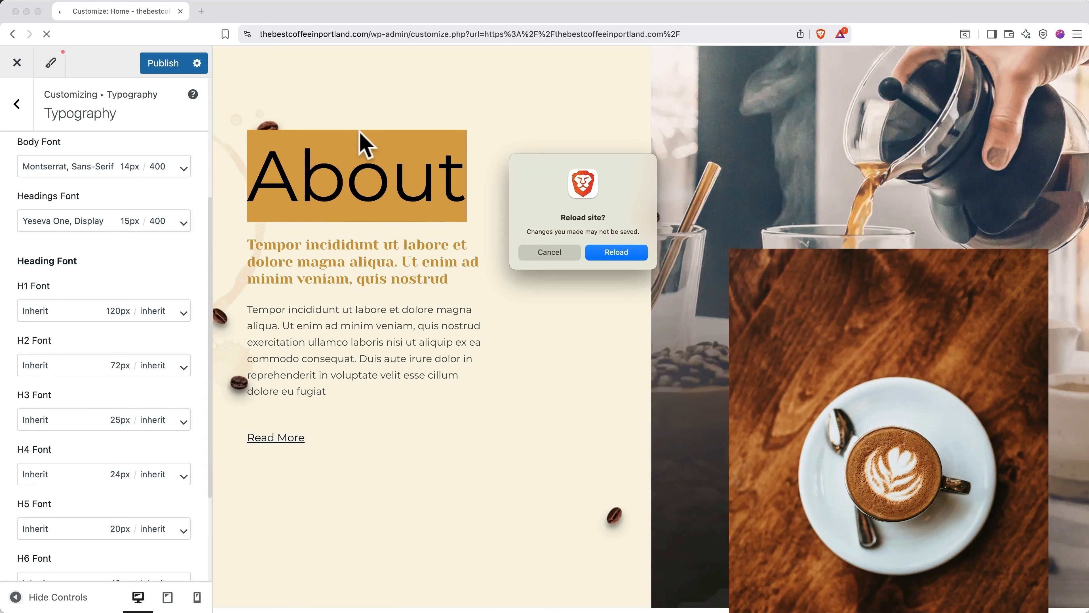
click(601, 252)
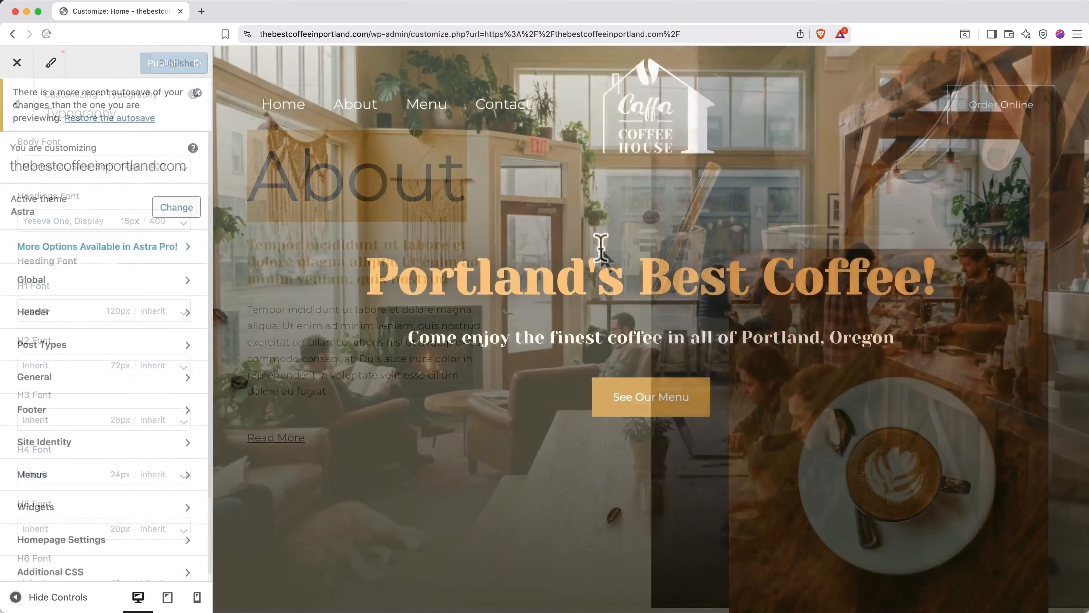
scroll(600, 248, down, 10)
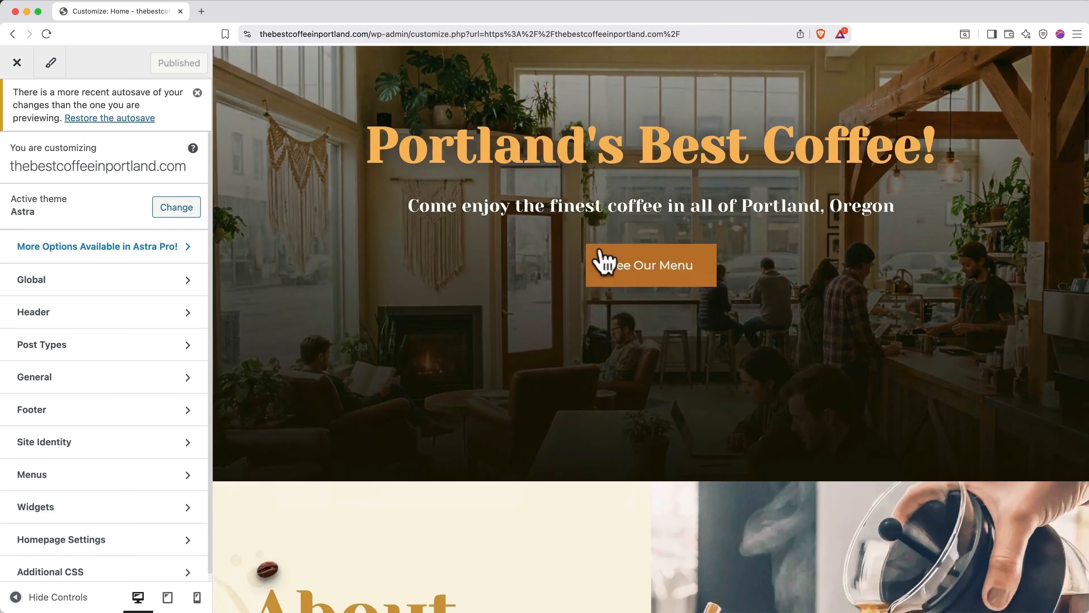
scroll(602, 257, down, 3)
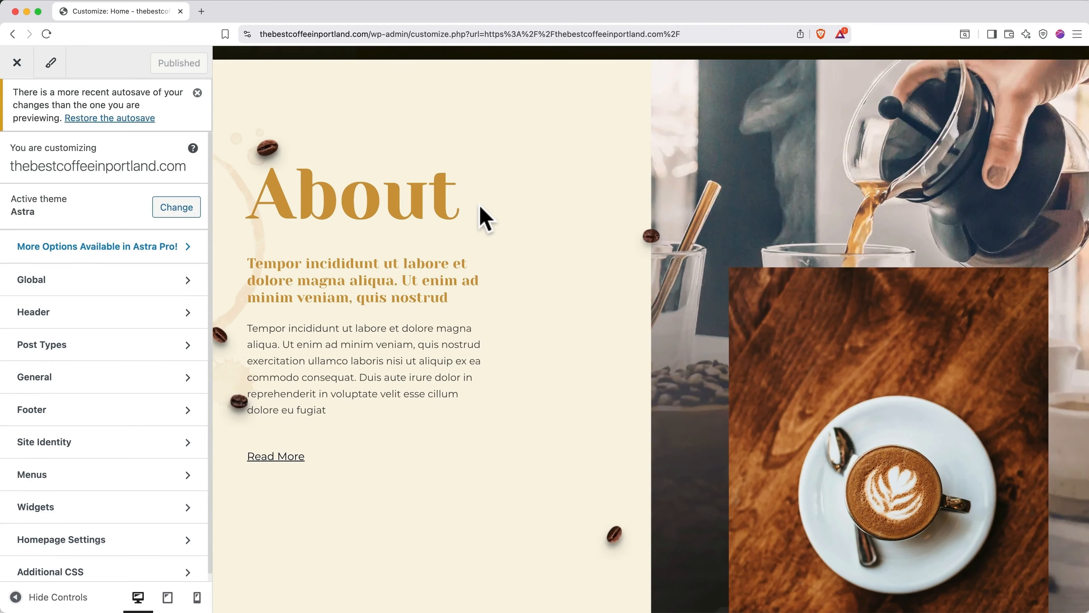
click(197, 93)
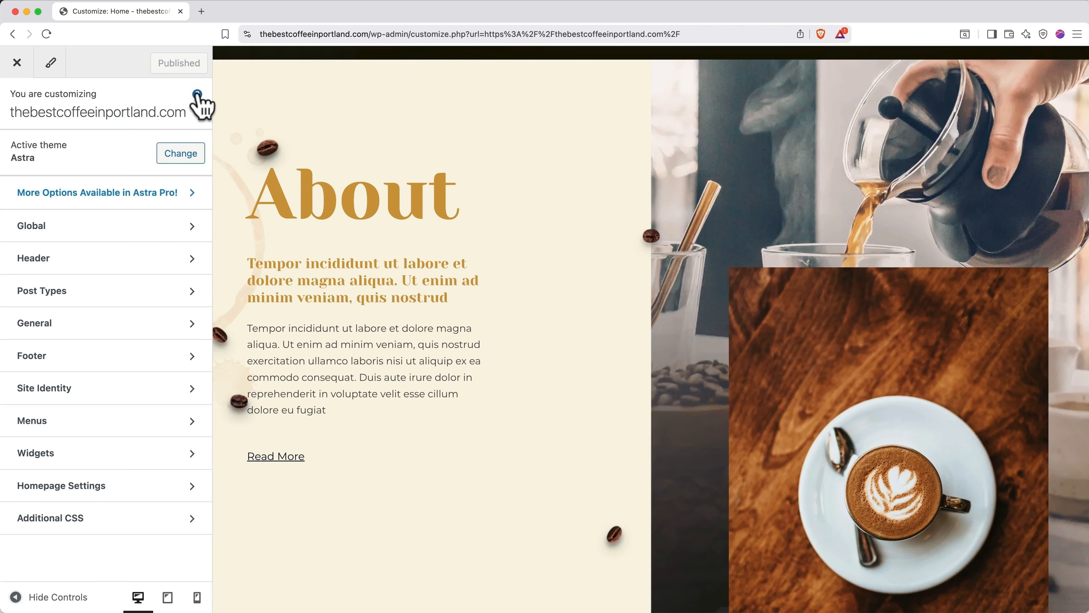
- Leave the theme customizer and open the home page for editing in Elementor
click(39, 225)
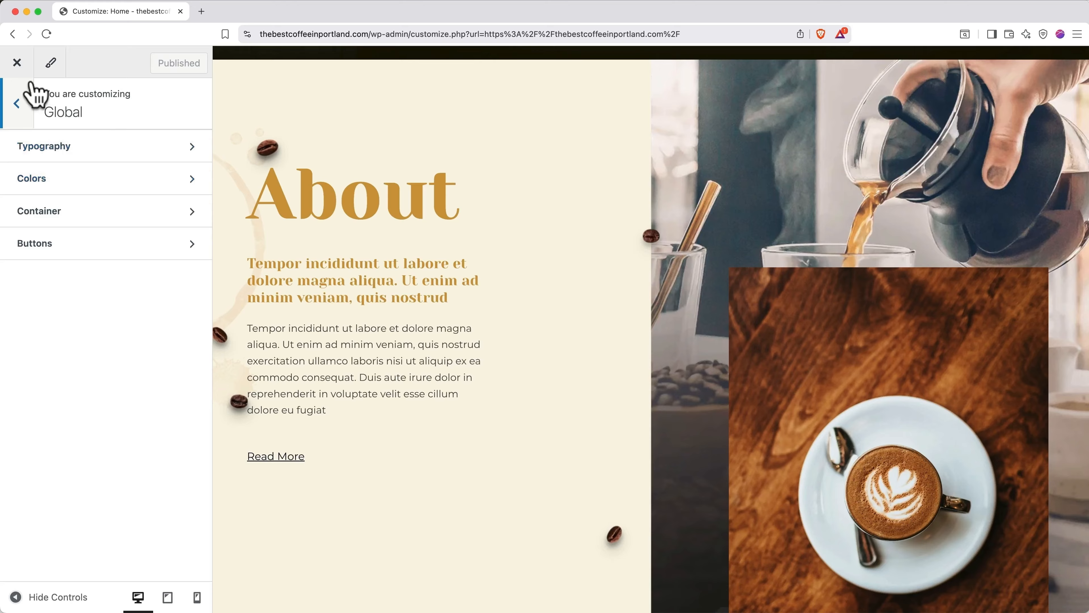
click(17, 63)
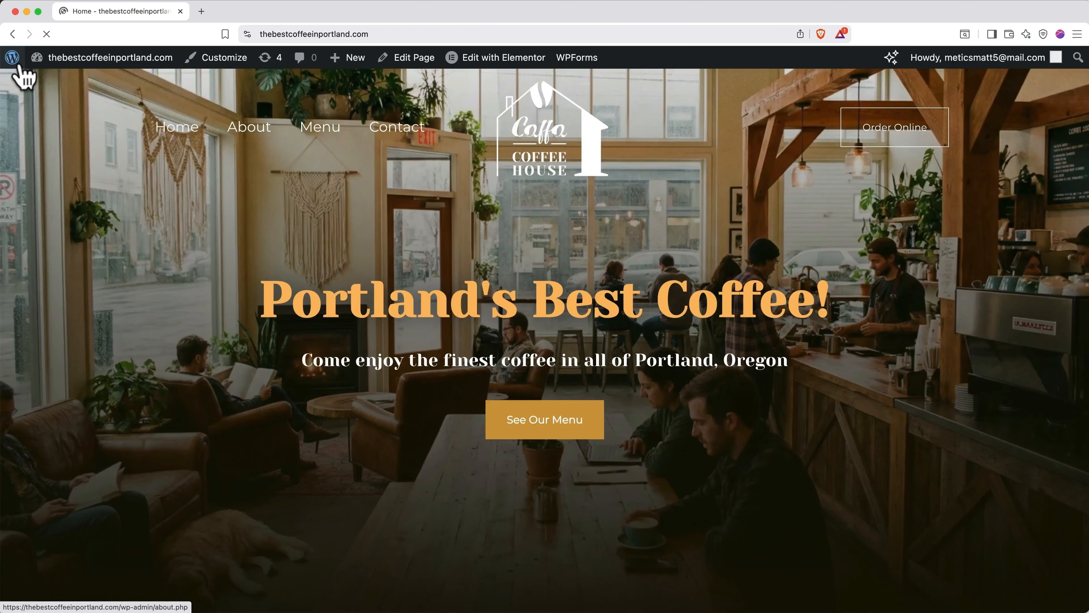
click(472, 62)
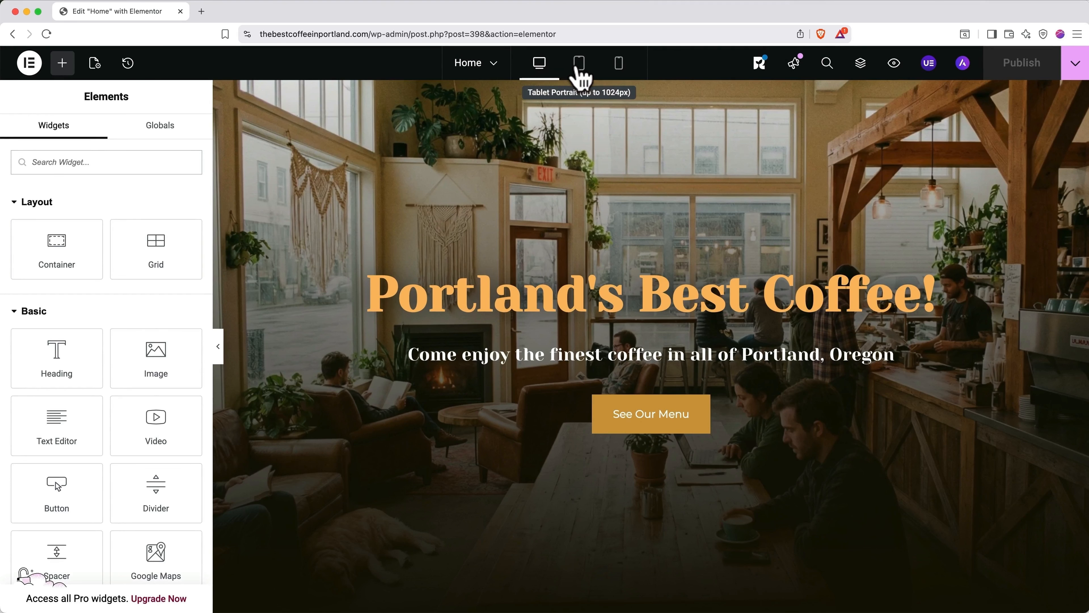
- In the mobile view, centre-align the hero heading "Portland's Best Coffee!"
click(620, 70)
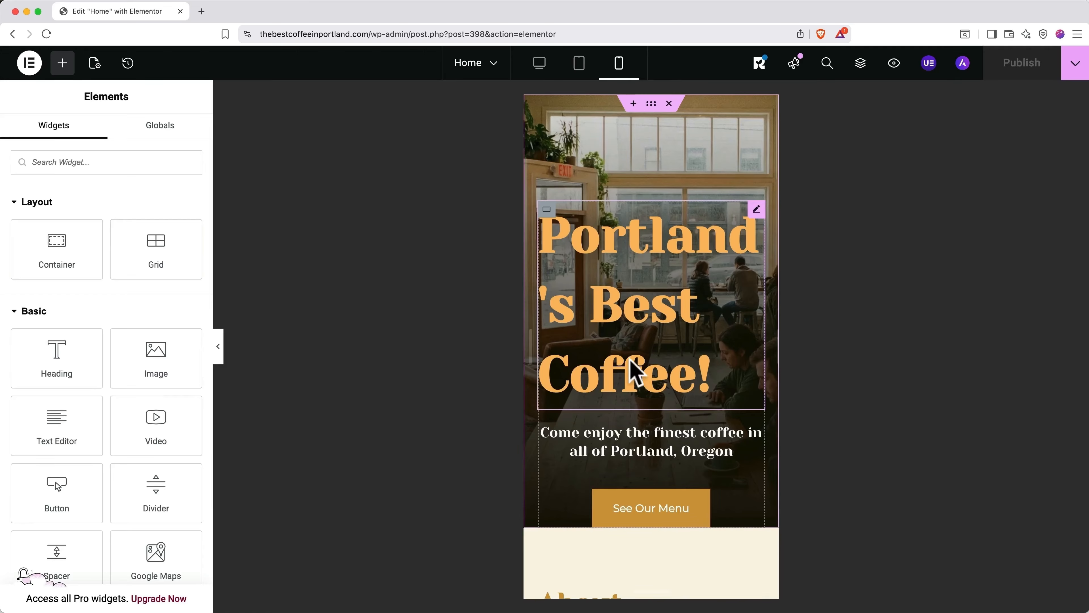
click(621, 325)
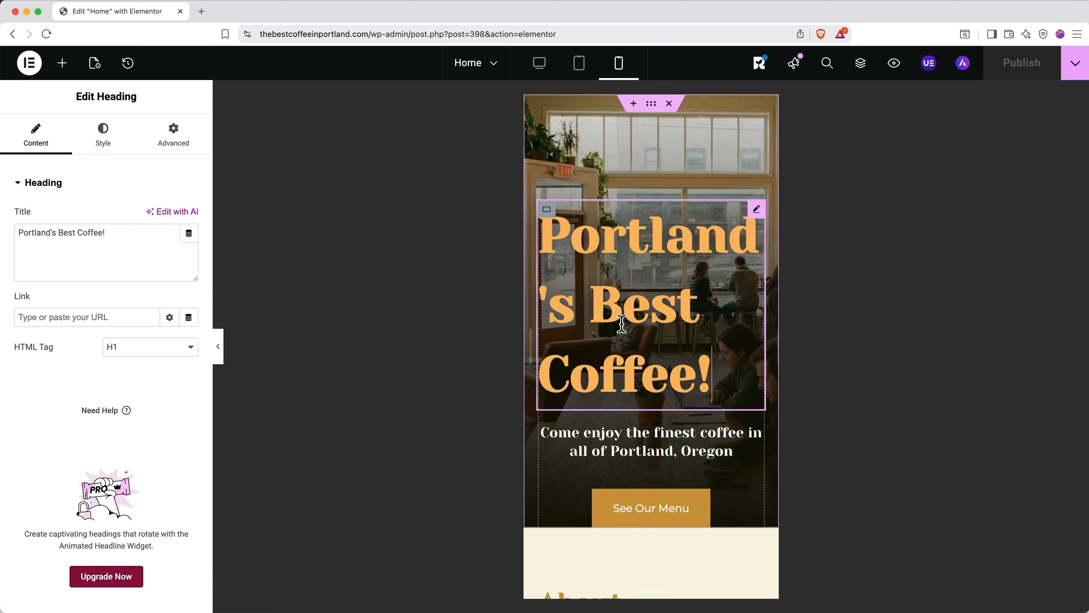
click(108, 146)
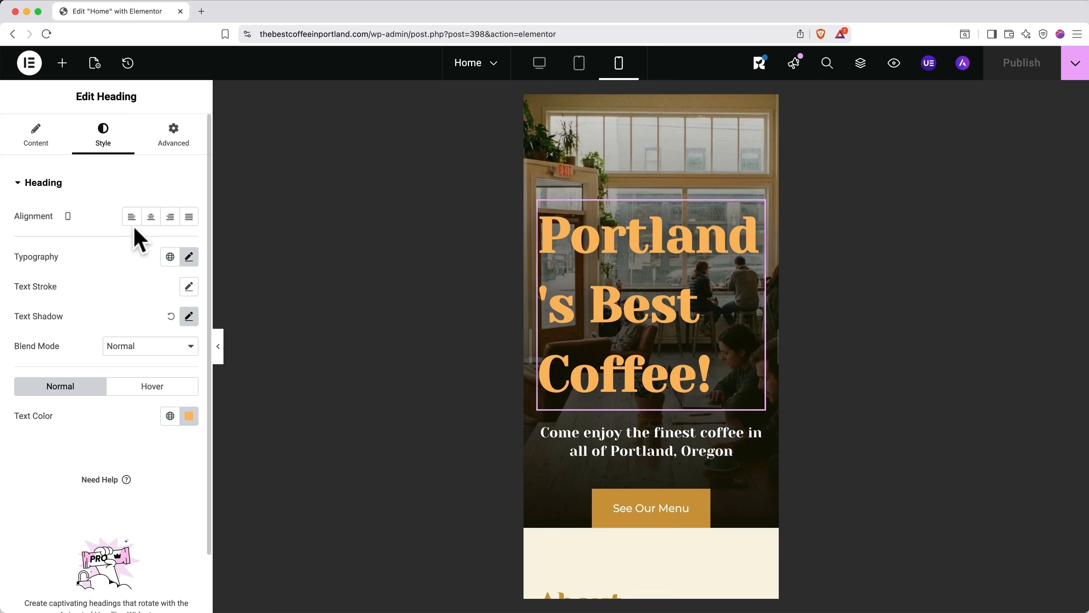
click(150, 218)
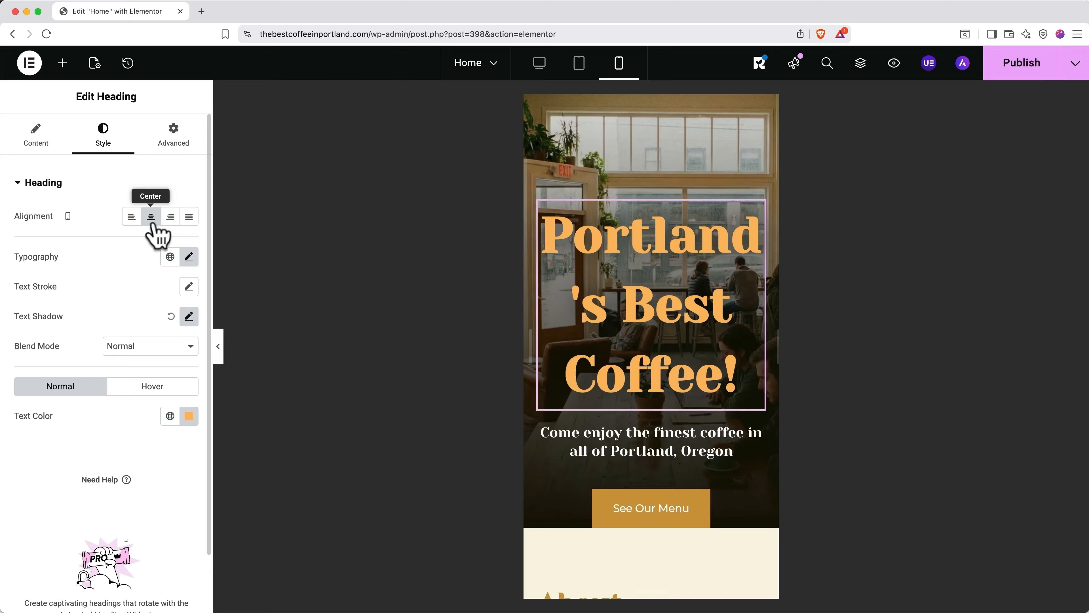
- Set the hero heading's mobile font size to 57 px and compare the desktop, tablet and mobile views
click(190, 258)
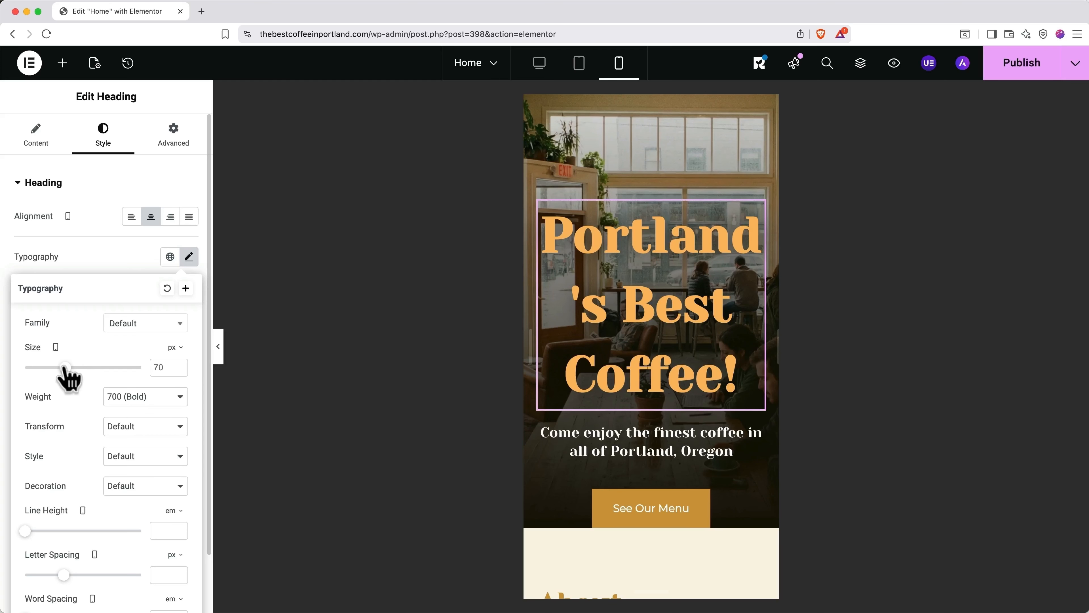
drag(64, 367, 58, 368)
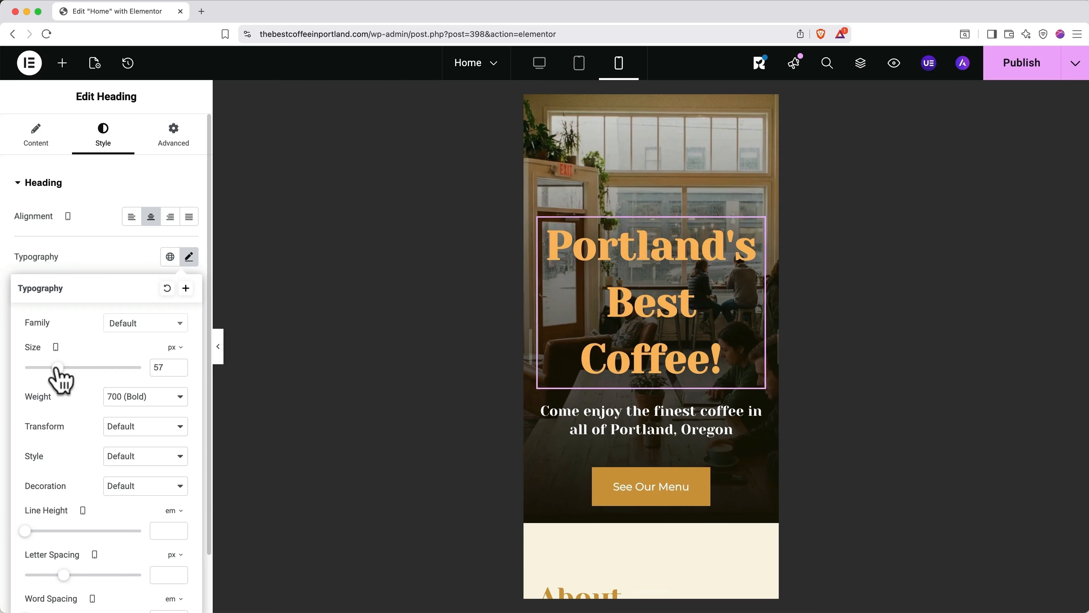
click(542, 69)
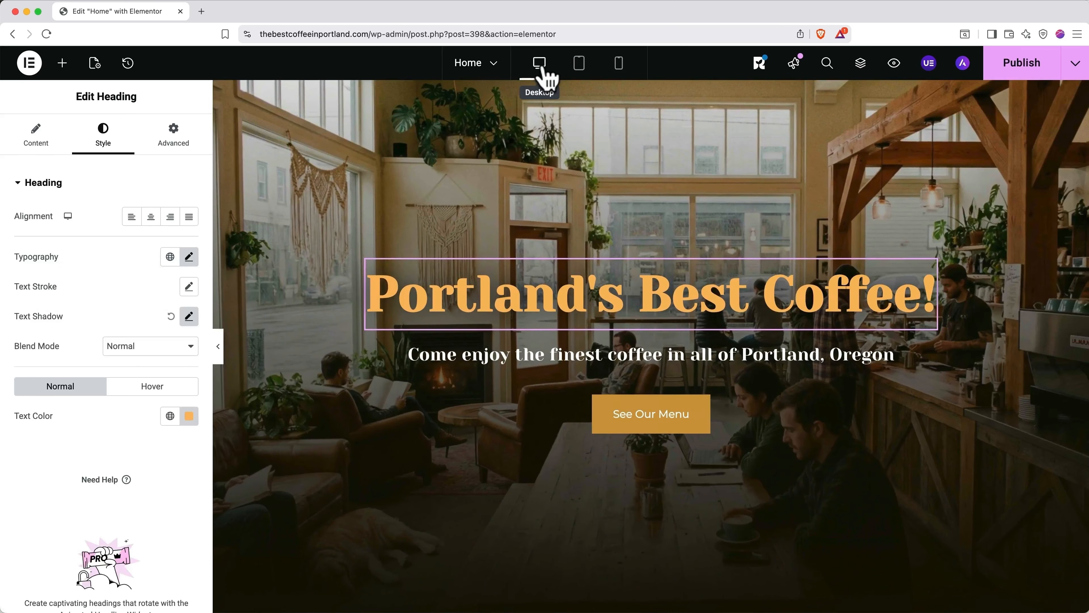
click(619, 64)
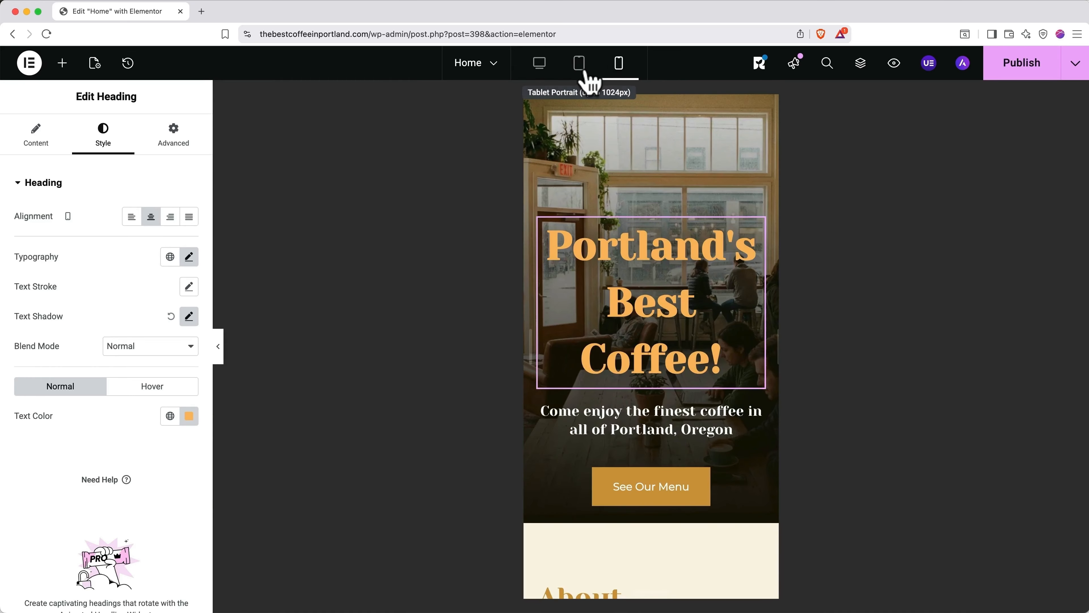
click(586, 80)
click(620, 67)
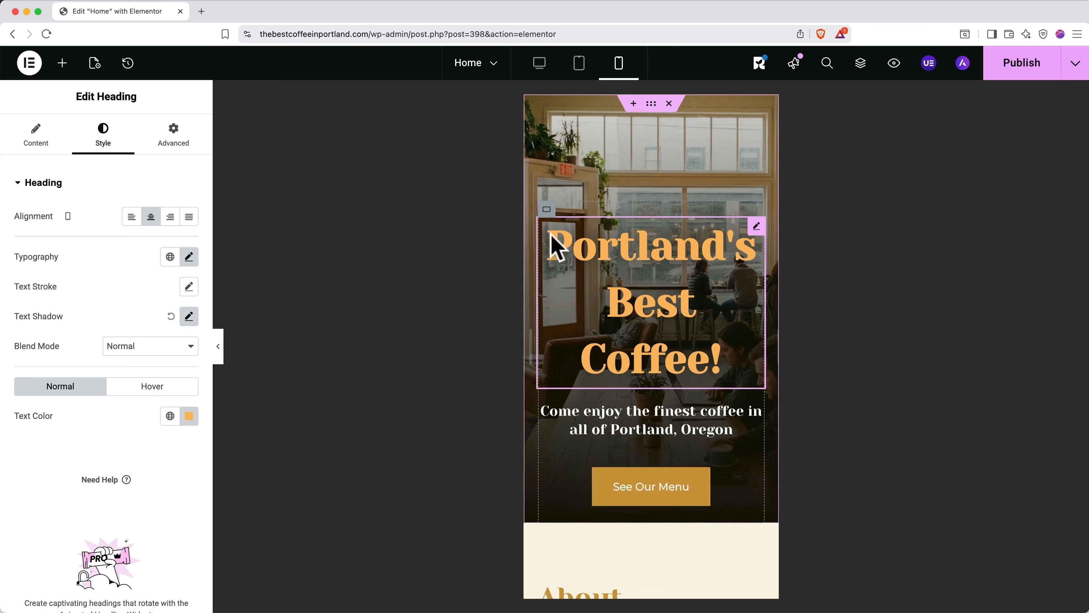
- Unlink the hero content container's mobile padding values and try bottom paddings of 100, 125 and 150 px before setting 160 px
click(539, 211)
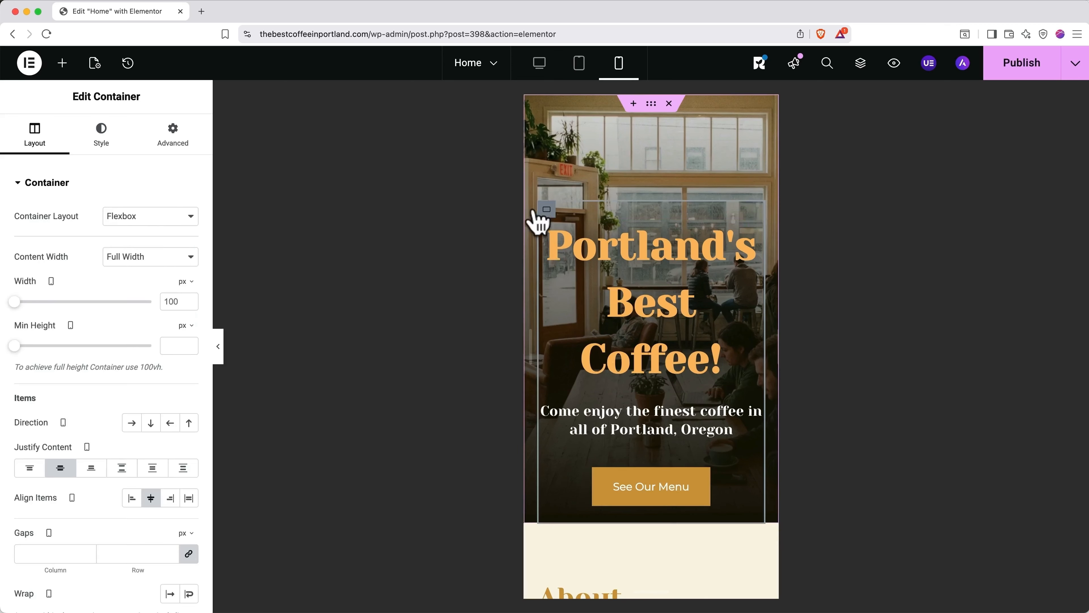
click(182, 144)
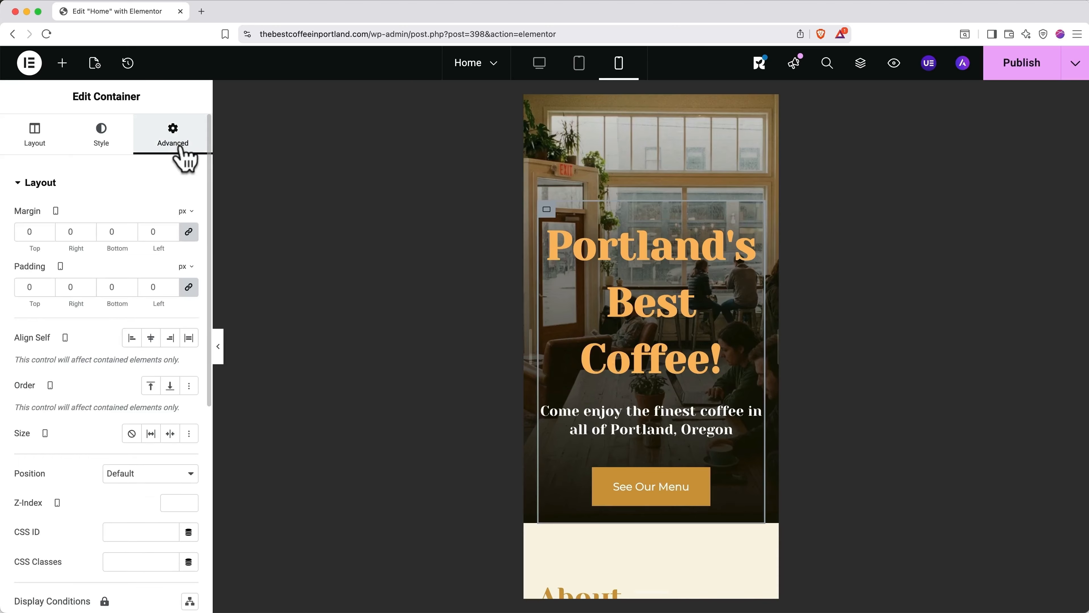
click(189, 287)
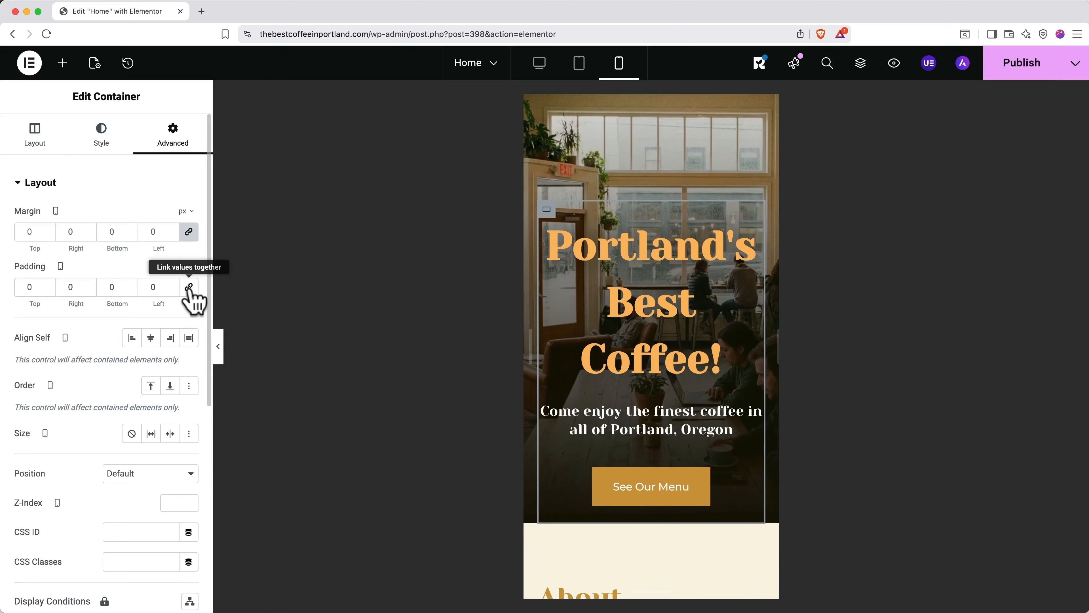
double_click(111, 287)
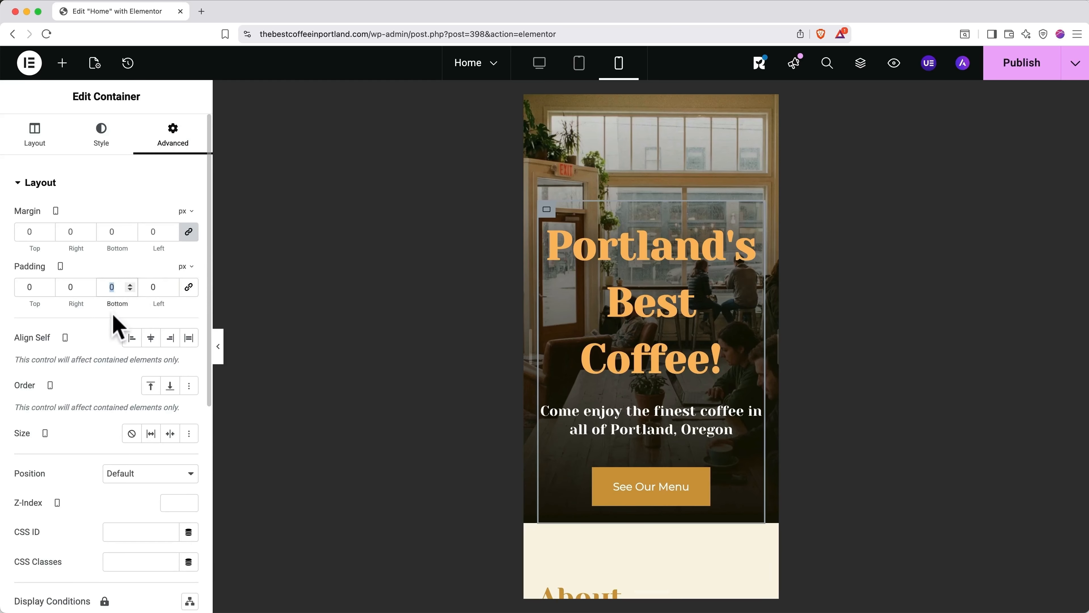
text(100)
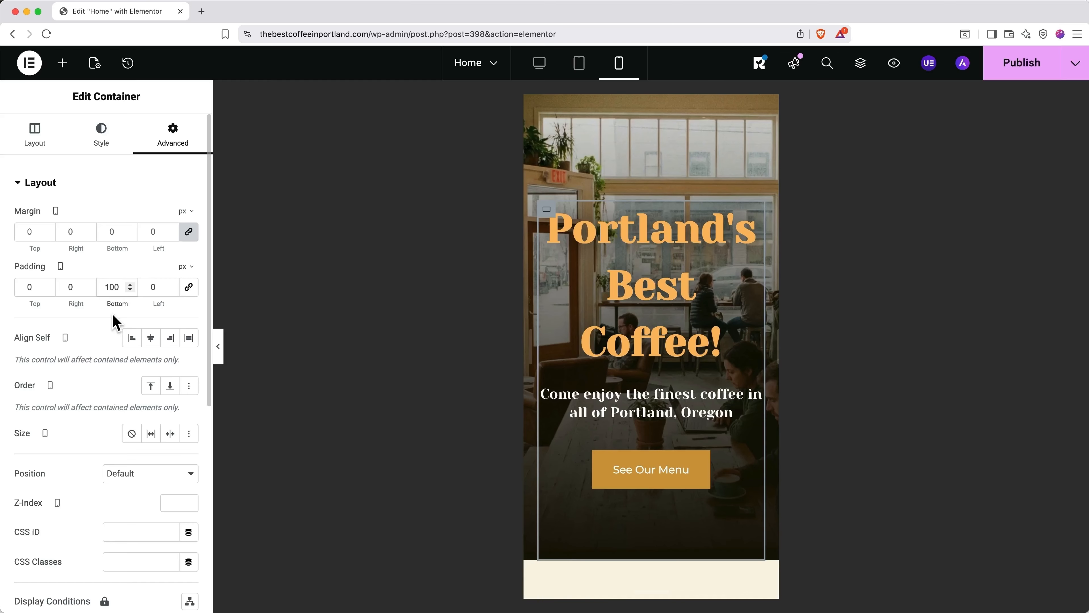
key(BackSpace)
key(BackSpace)
text(25)
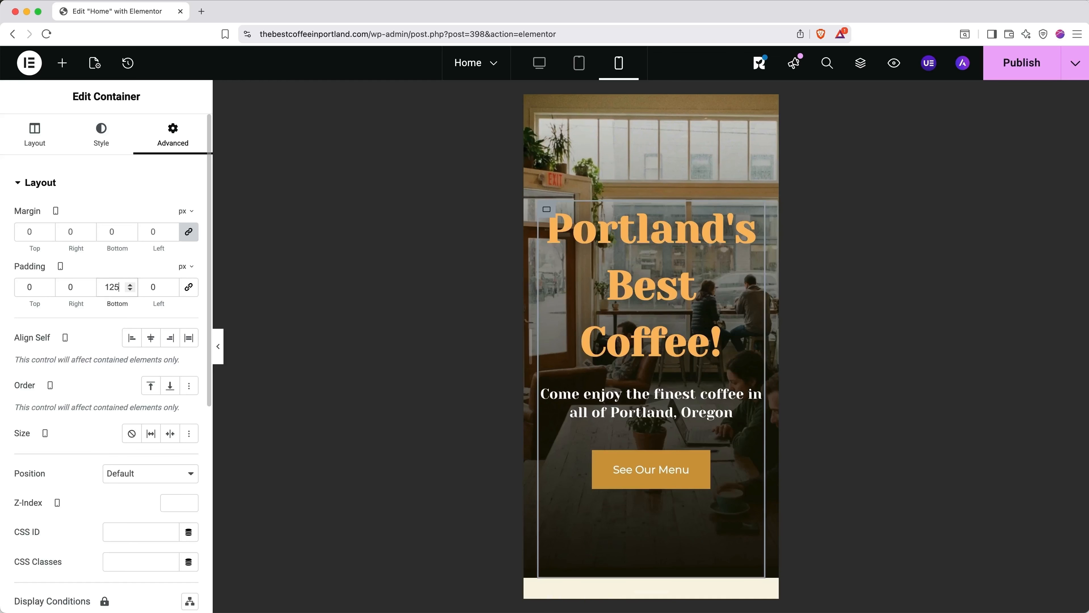
key(BackSpace)
key(BackSpace)
text(50)
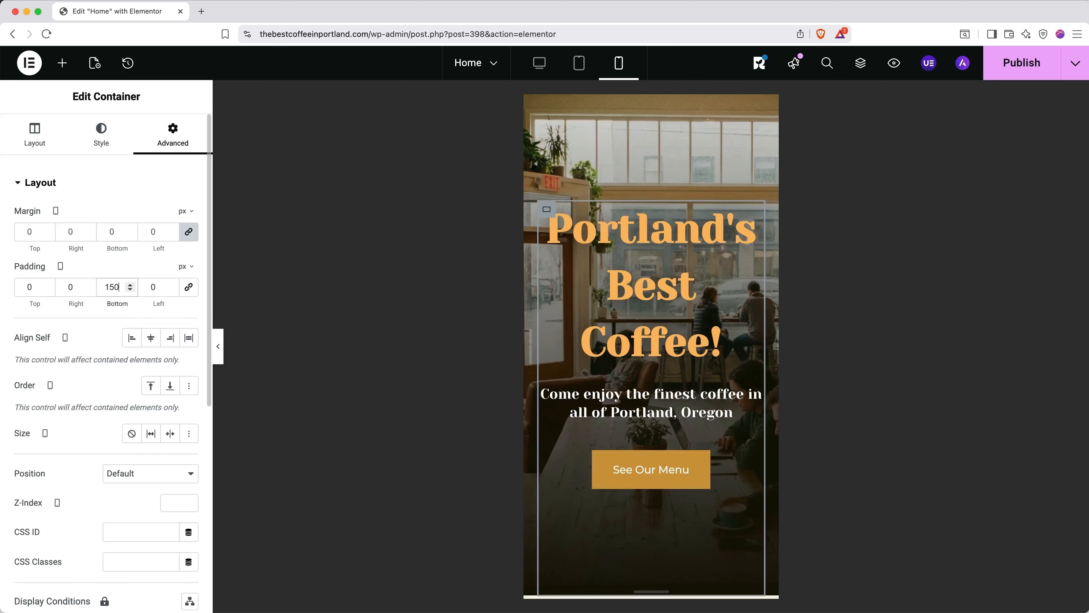
key(BackSpace)
key(BackSpace)
text(60)
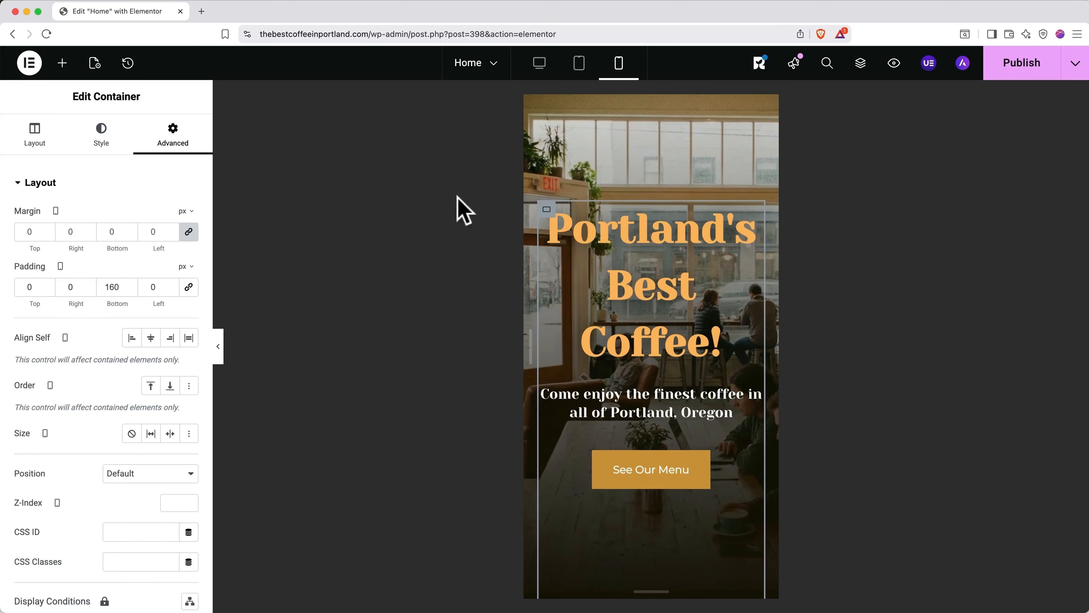
- Check the hero section in the desktop, tablet and mobile views, and publish the home page
click(538, 65)
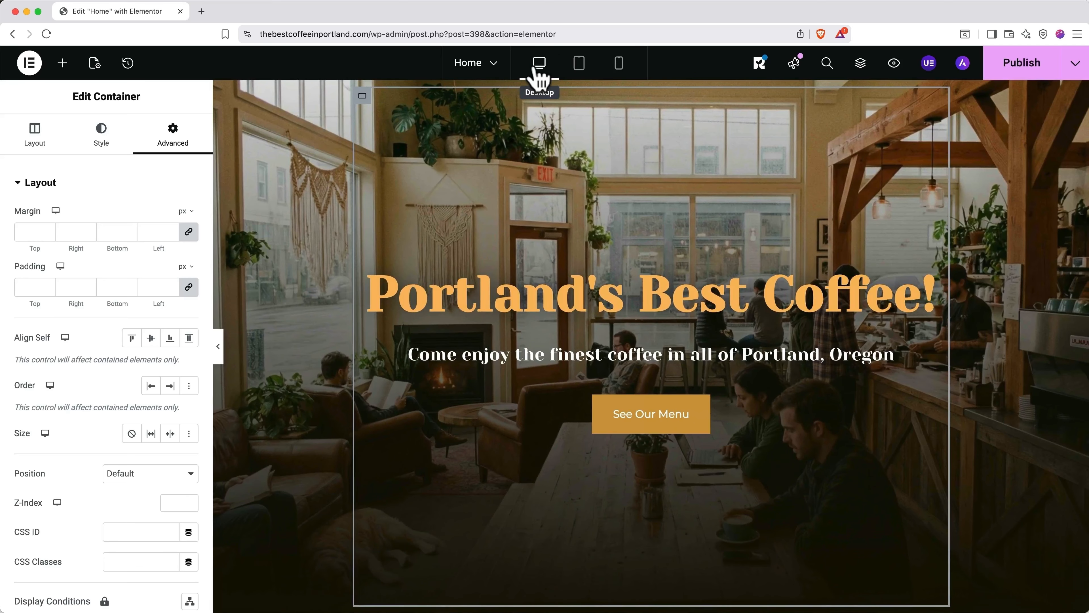
click(579, 68)
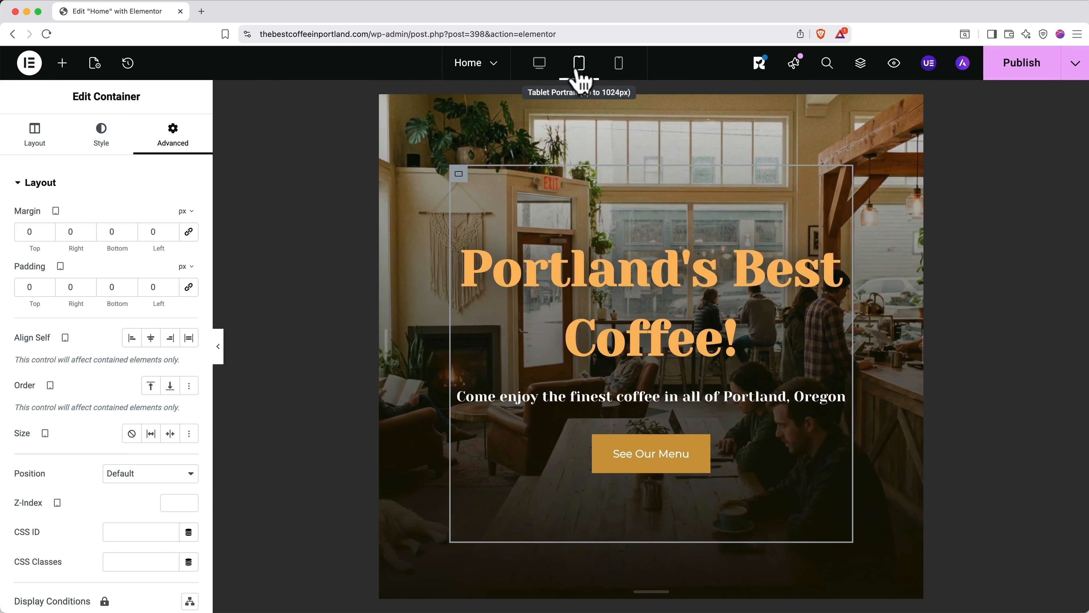
click(618, 70)
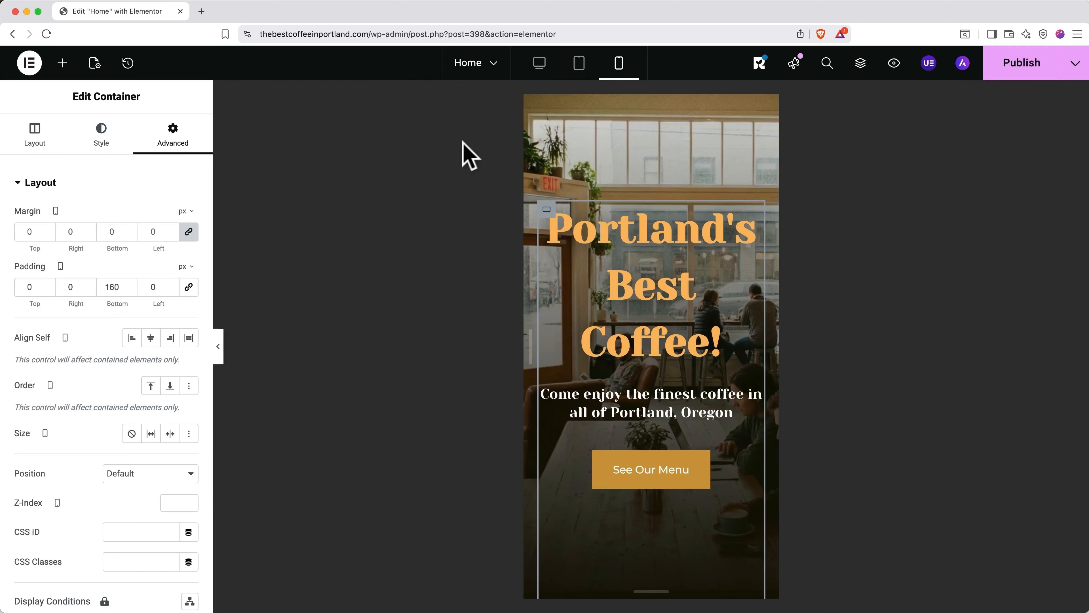
click(1000, 66)
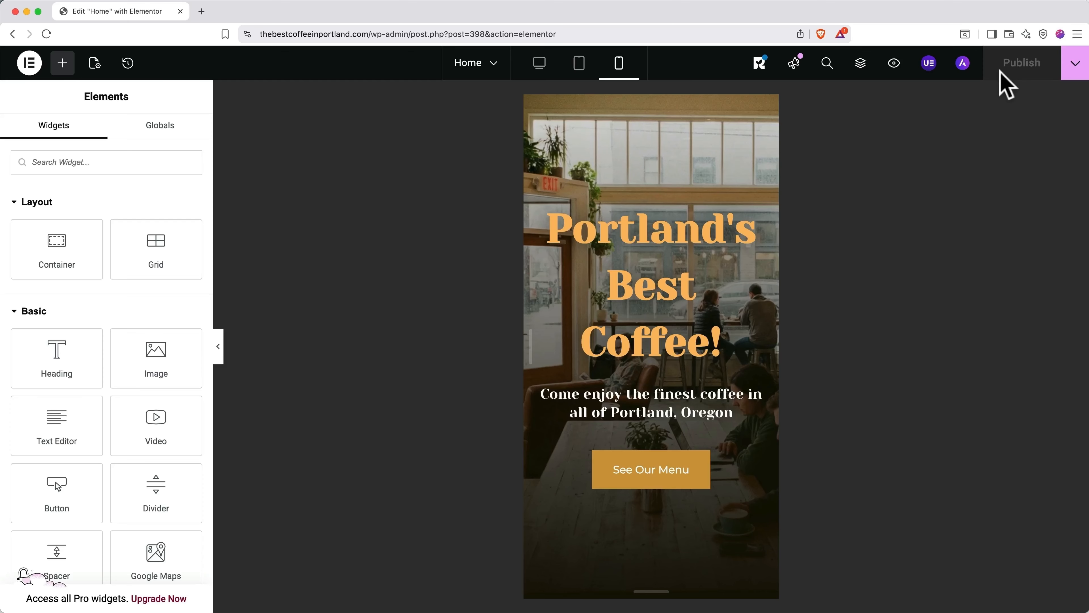
- Add a new page from the home page editor and show it in the desktop view
click(496, 71)
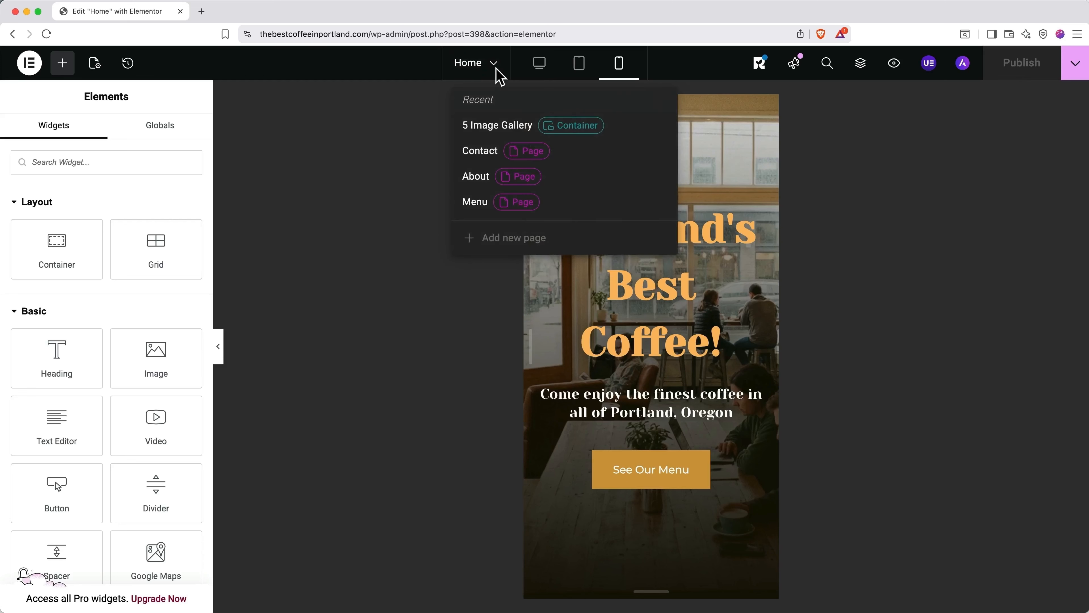
click(498, 238)
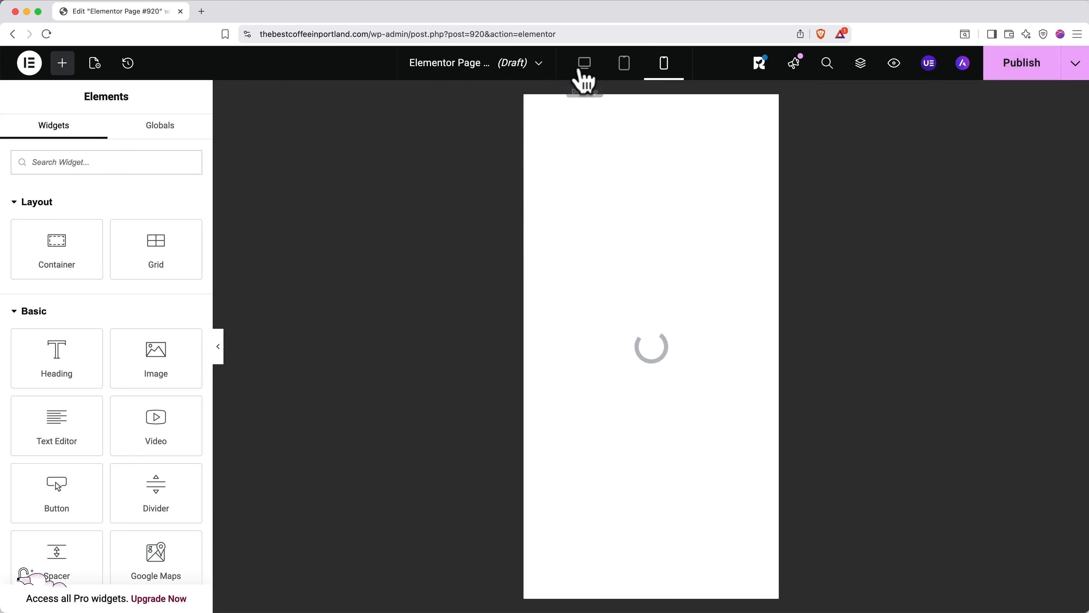
click(585, 65)
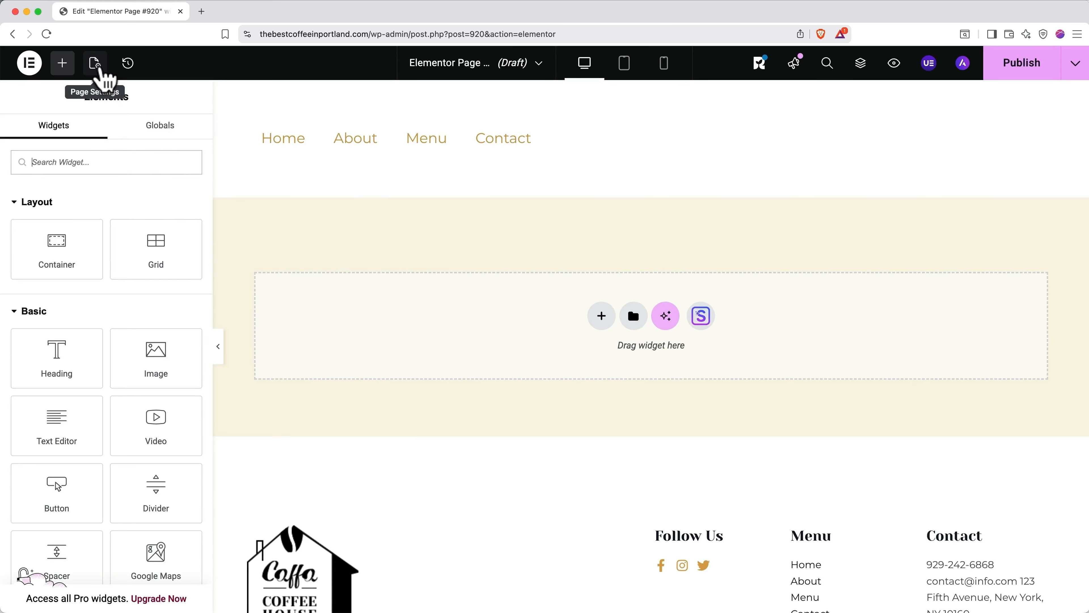
- Title the new page "Products" in its page settings and save it as a draft
click(99, 71)
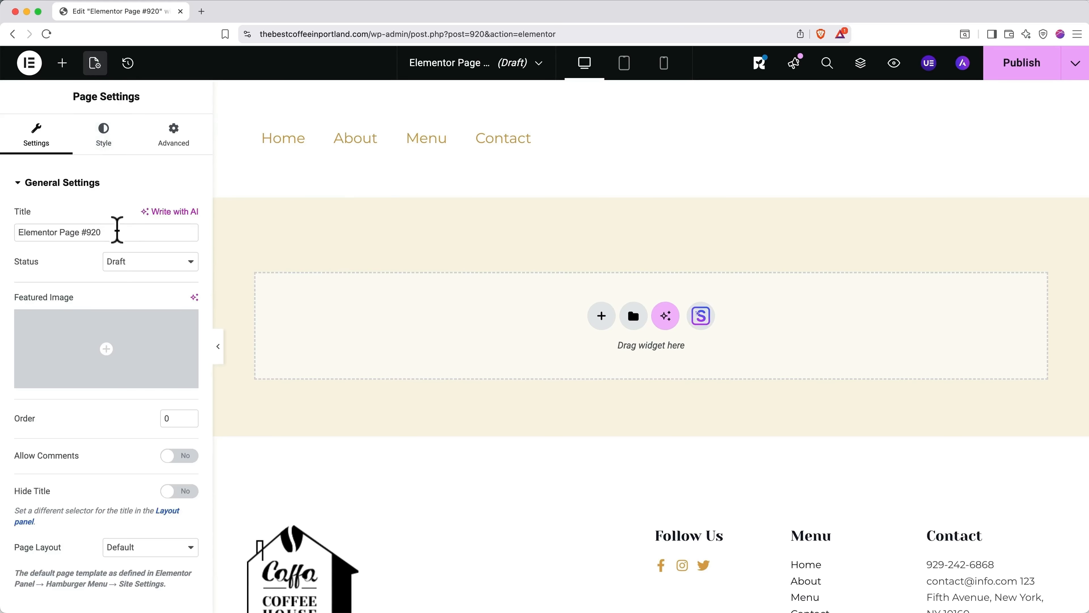
drag(118, 232, 18, 232)
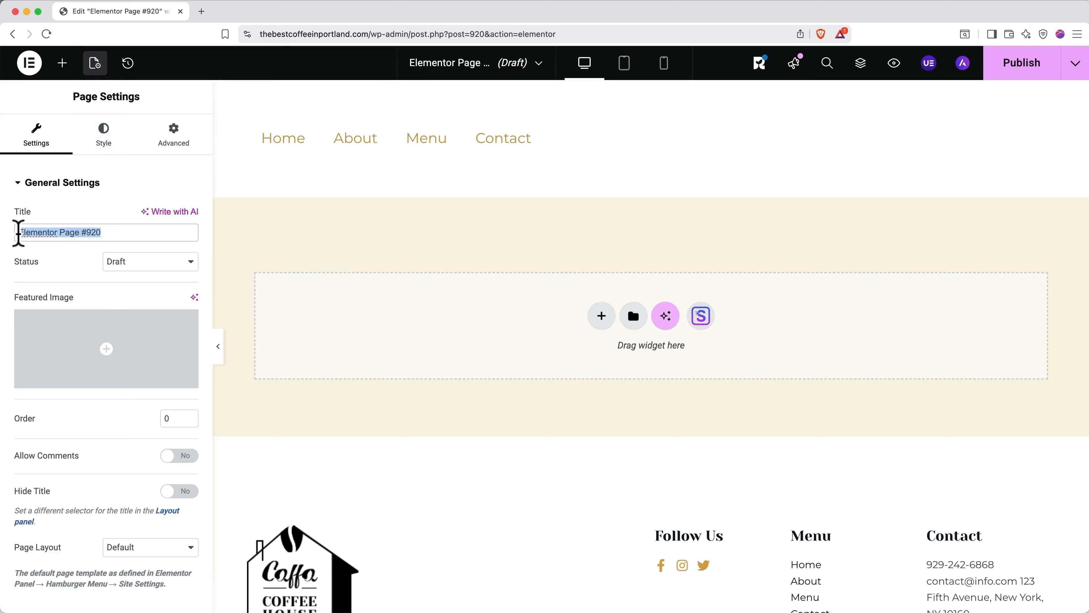
text(Products)
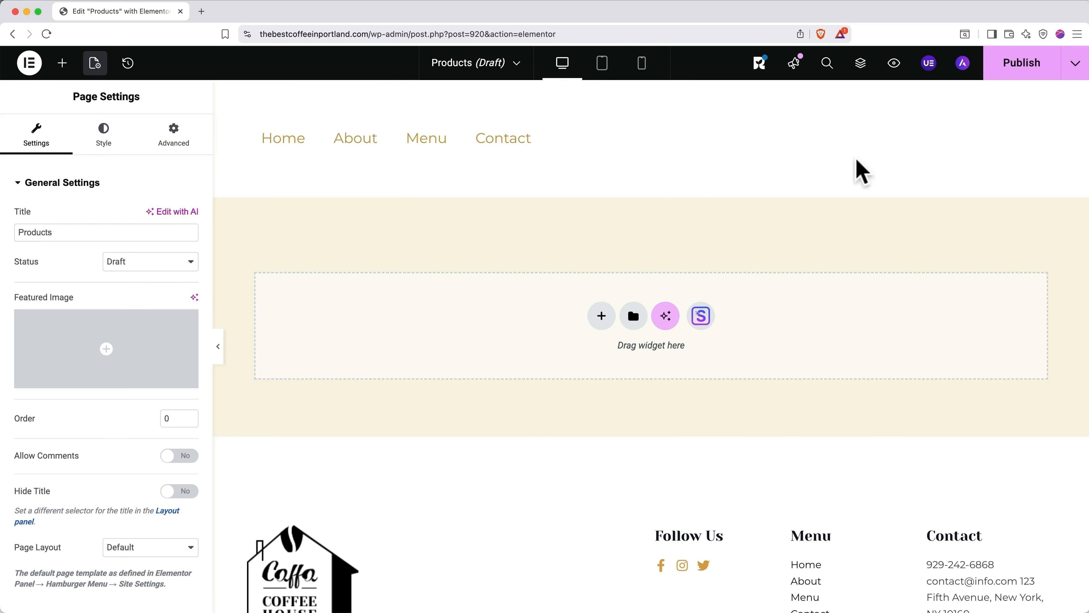
click(1075, 64)
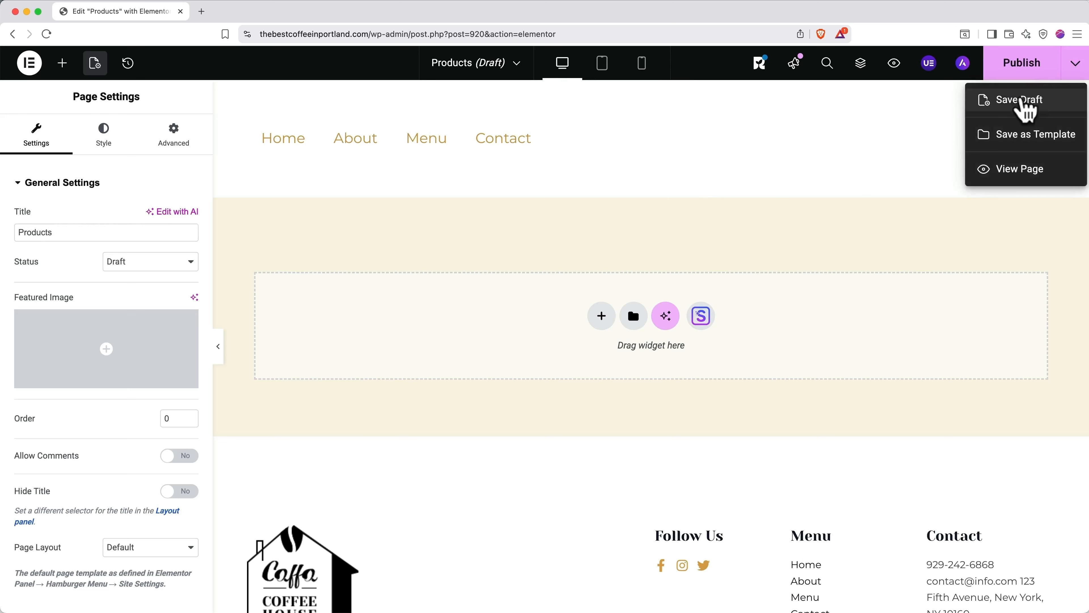
click(1023, 102)
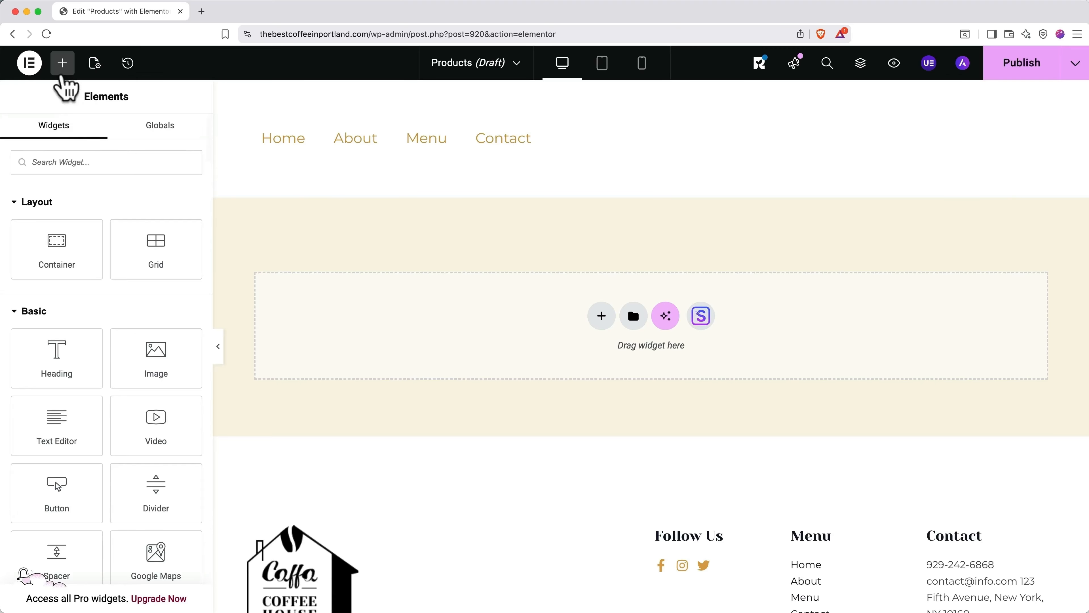
- Exit the Elementor editor to WordPress and look through the list of all pages
click(33, 68)
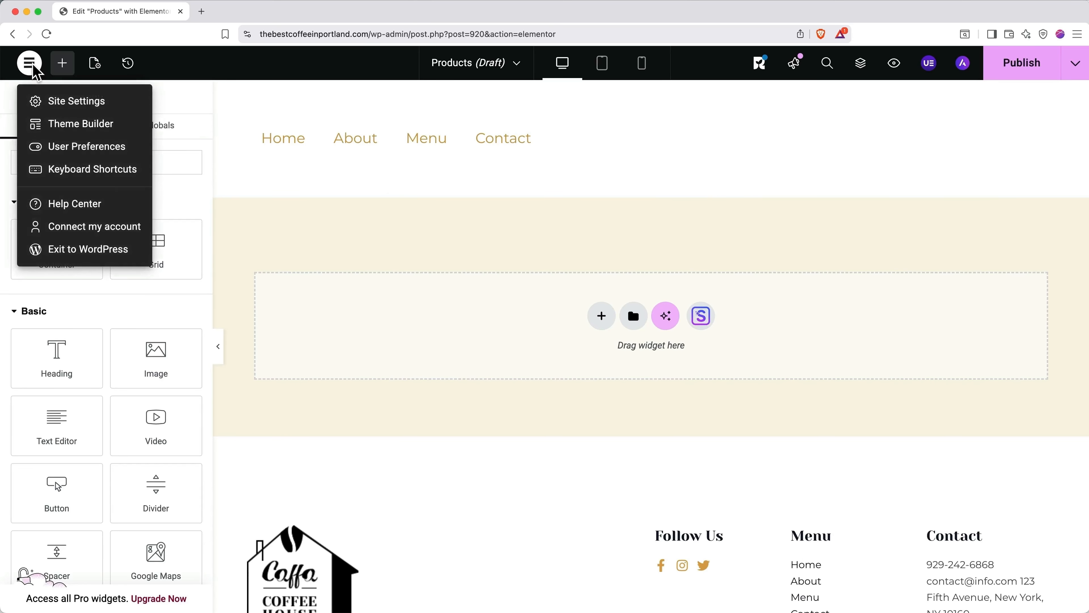
click(74, 251)
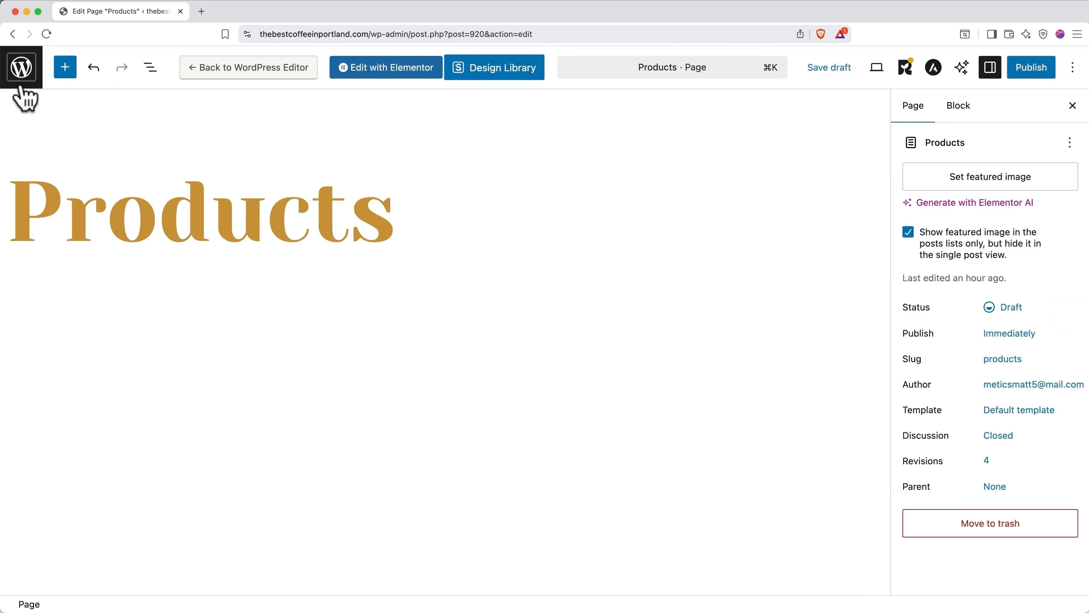
click(21, 68)
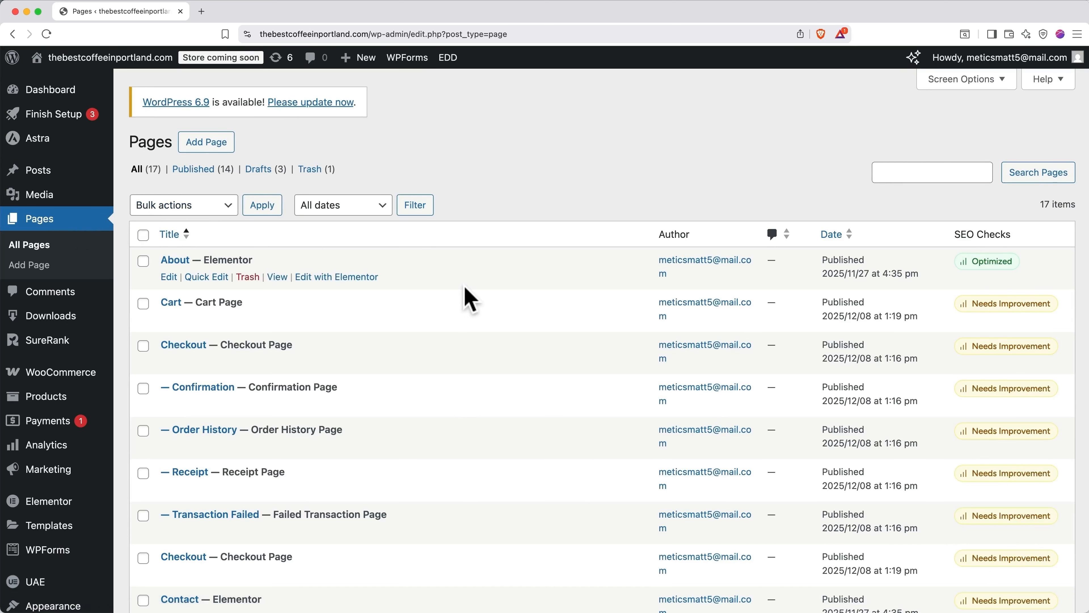
scroll(470, 300, down, 5)
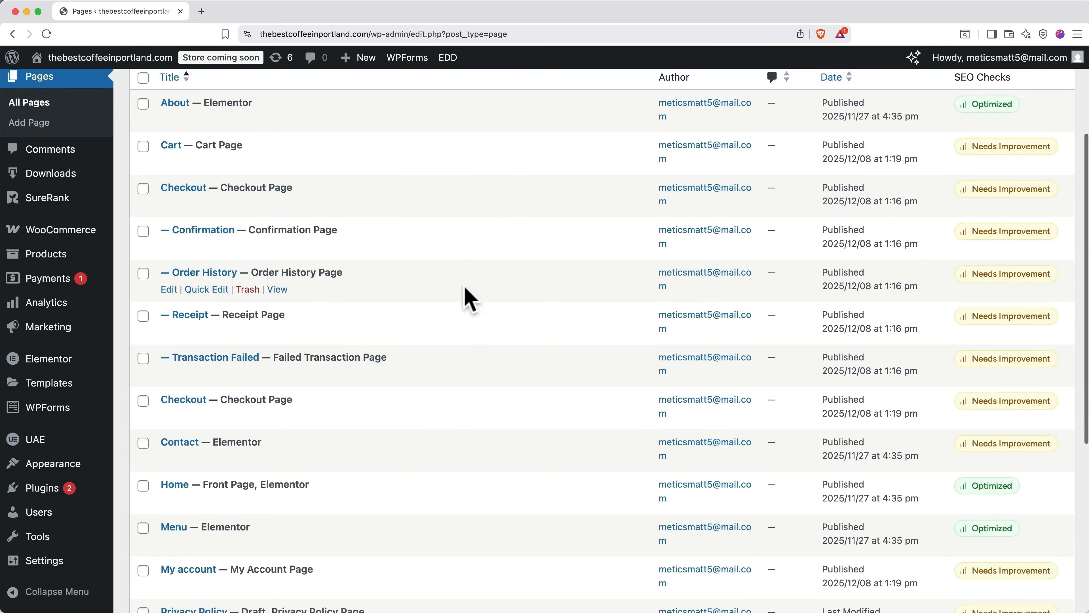
scroll(470, 300, down, 3)
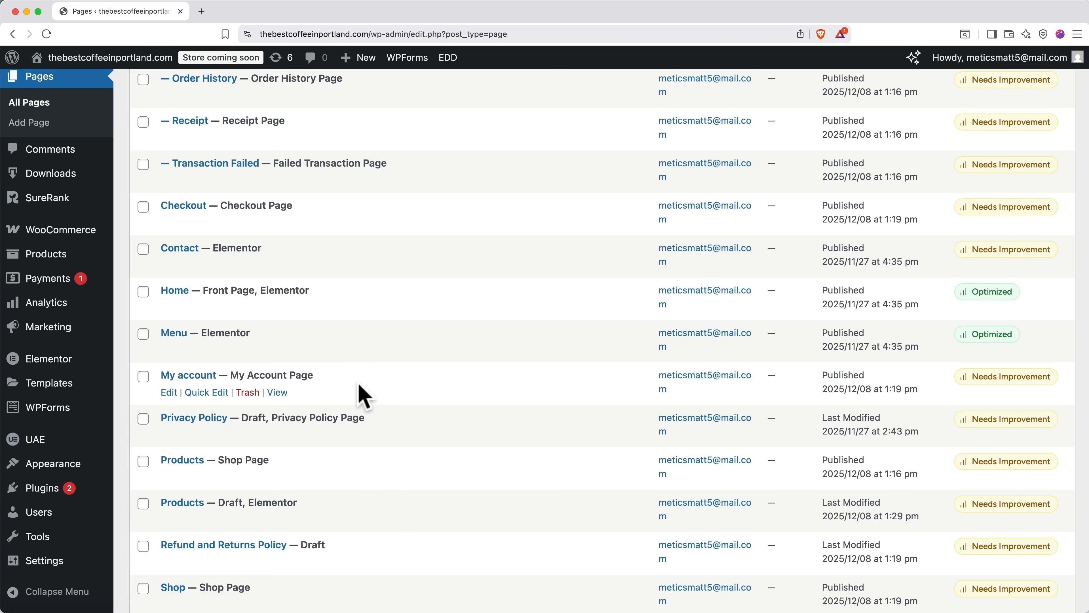
scroll(364, 397, up, 10)
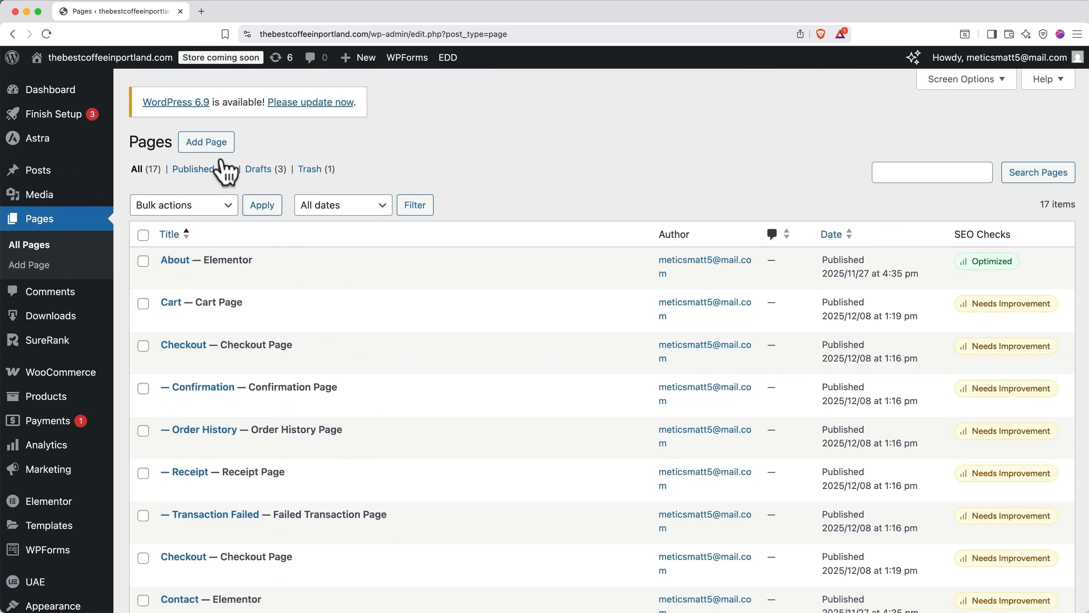
- Create a WordPress page titled "New Page Demo", save it as a draft, and view its pre-publish checks
click(216, 147)
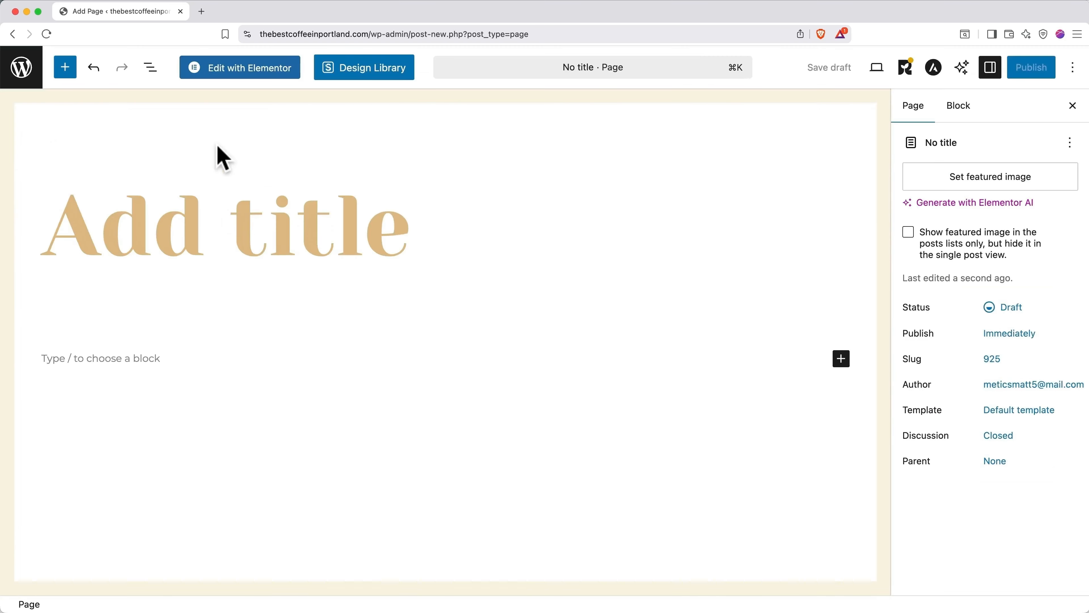
click(287, 236)
text(New Page )
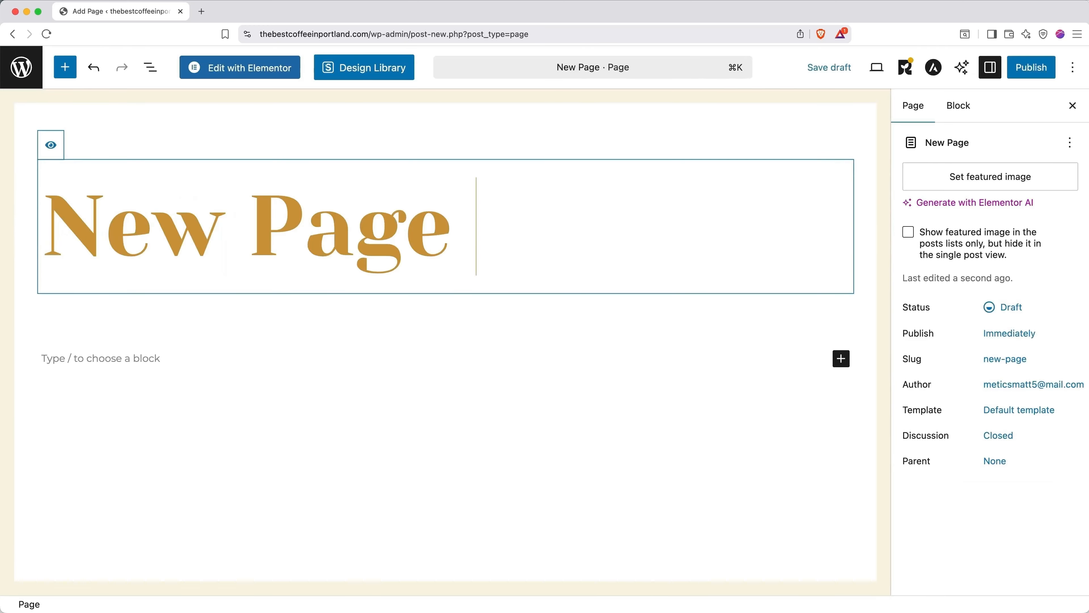
text(Demo)
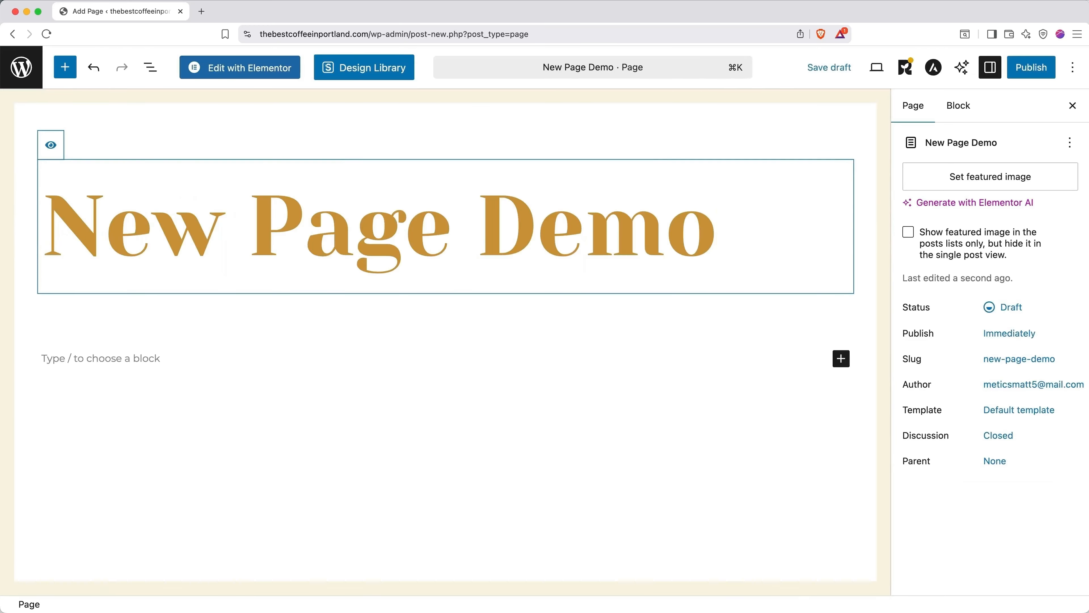
click(829, 68)
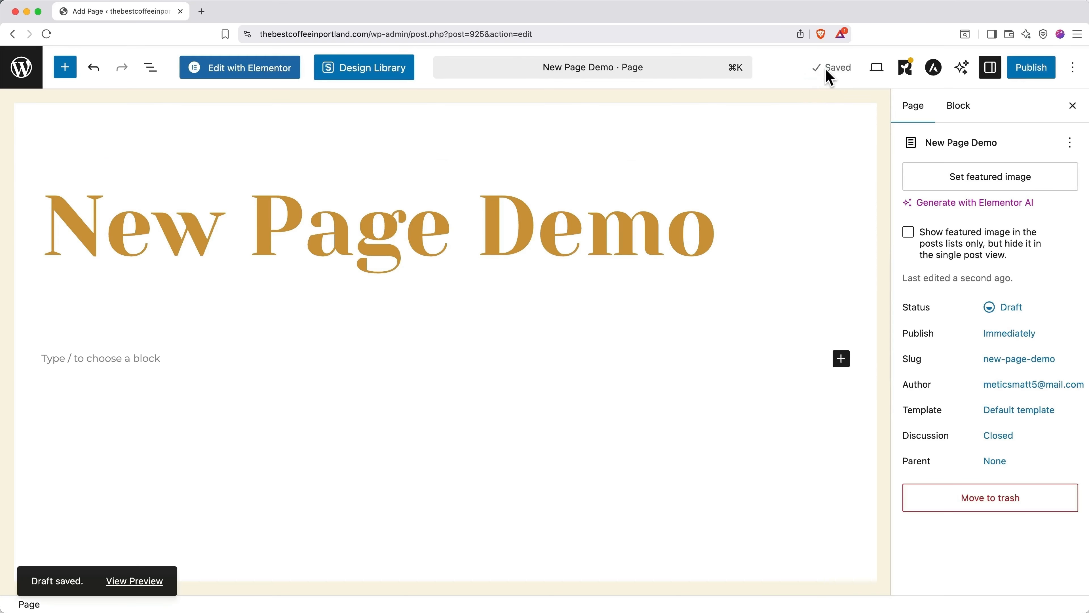
click(1031, 71)
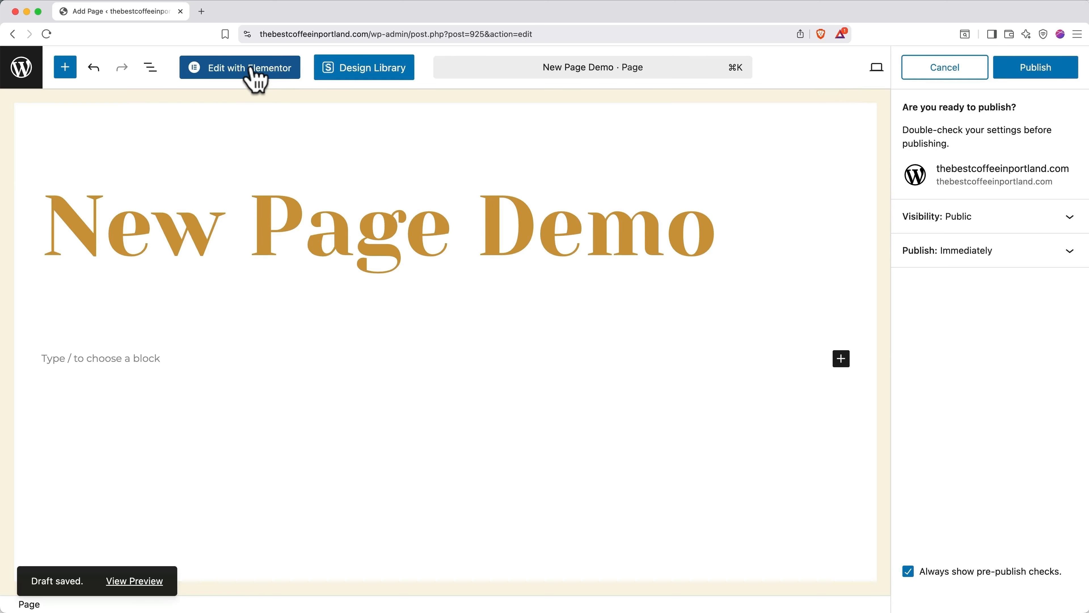
- Return to the list of pages and move the "New Page Demo" draft to the trash
click(22, 68)
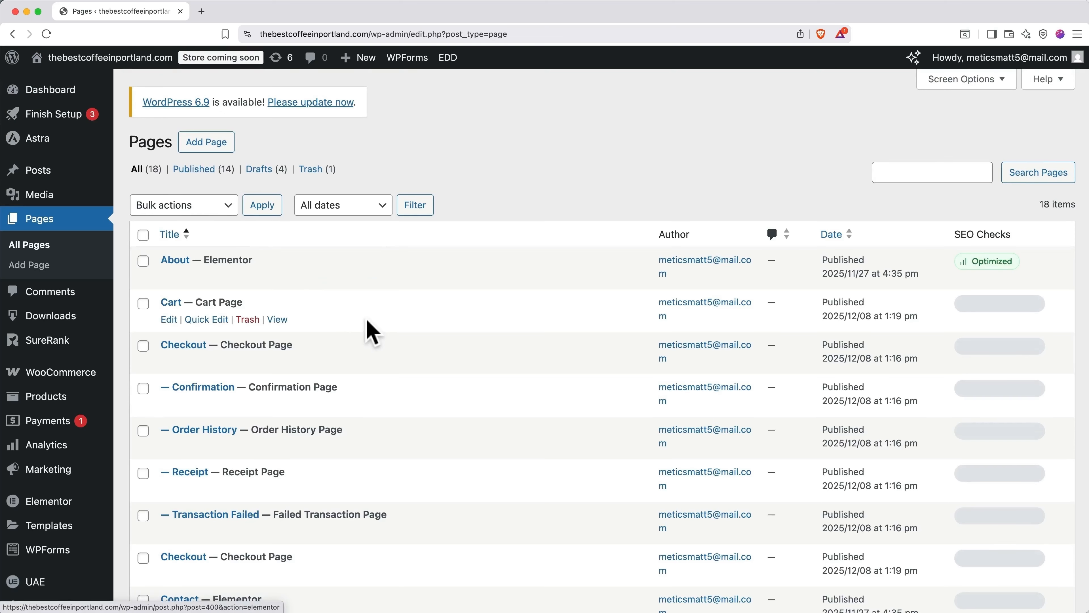
scroll(375, 335, down, 10)
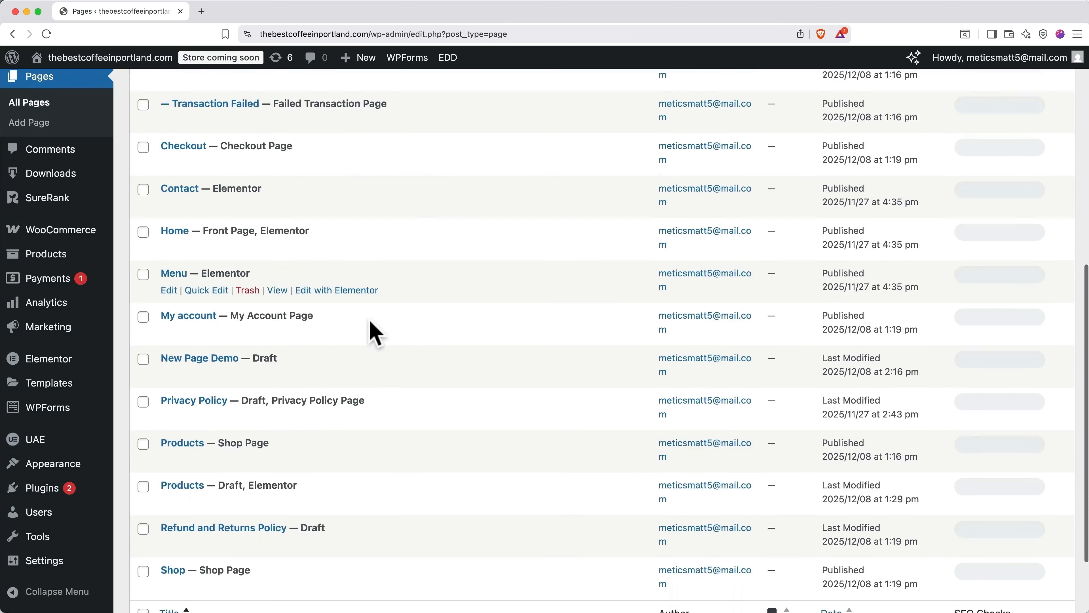
scroll(375, 335, down, 2)
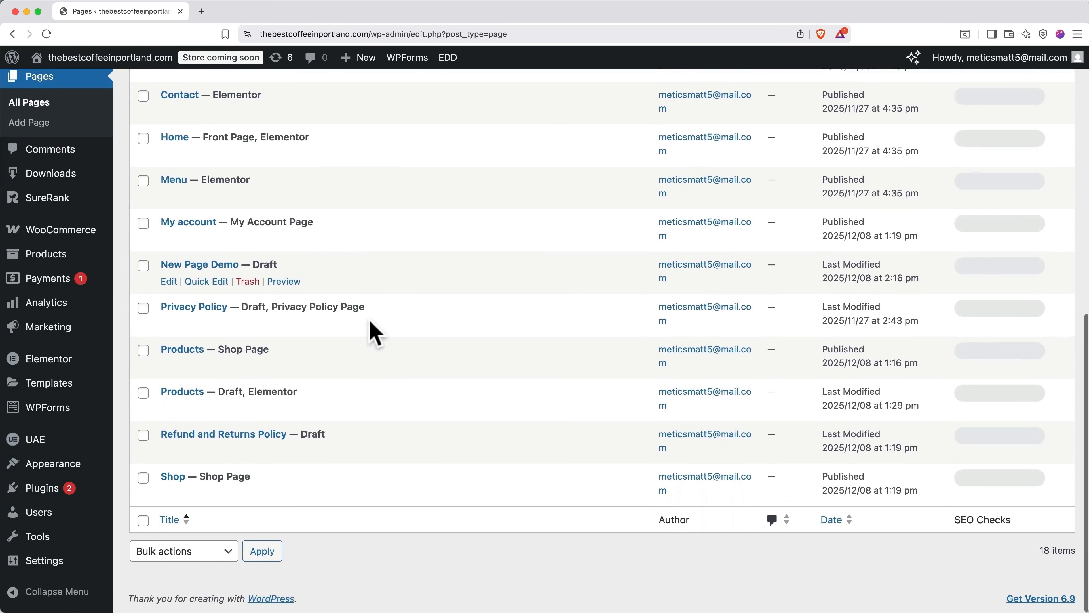
click(248, 282)
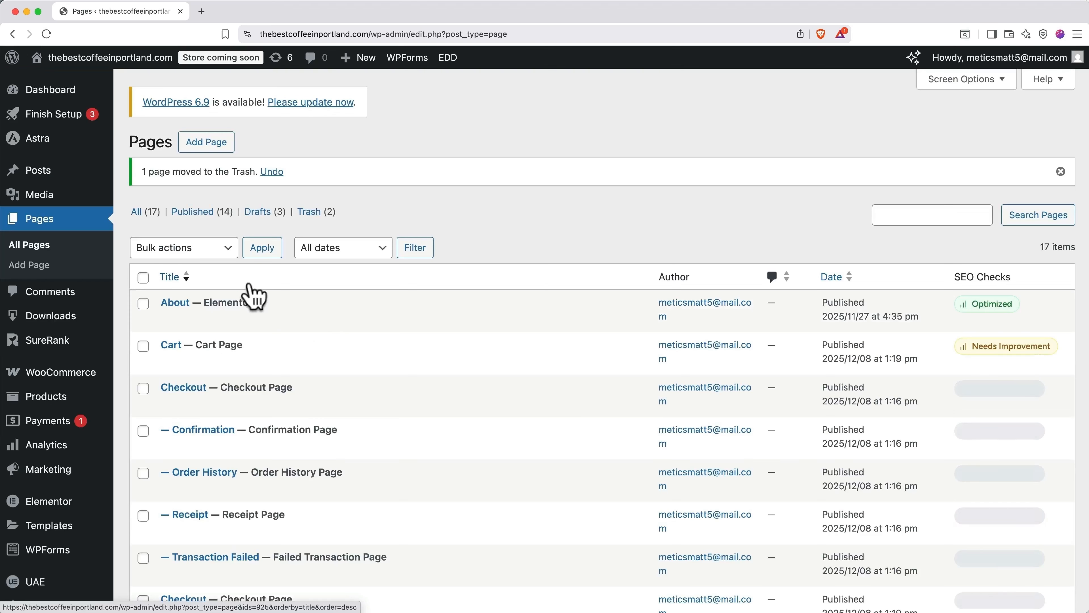
- Find the draft Products page in the pages list and open it for editing with Elementor
scroll(252, 292, down, 5)
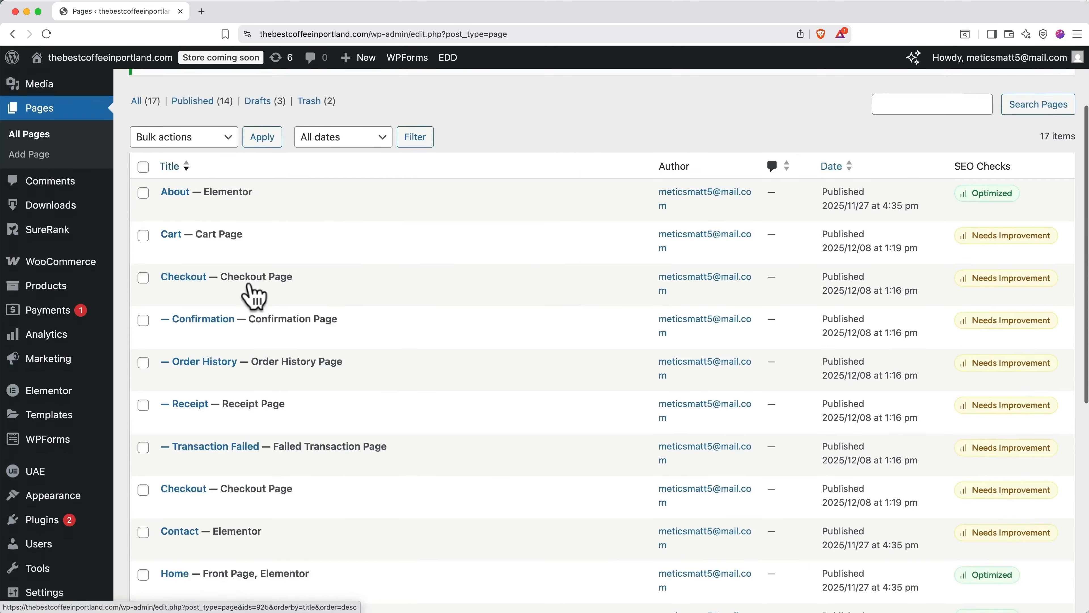
scroll(251, 282, down, 5)
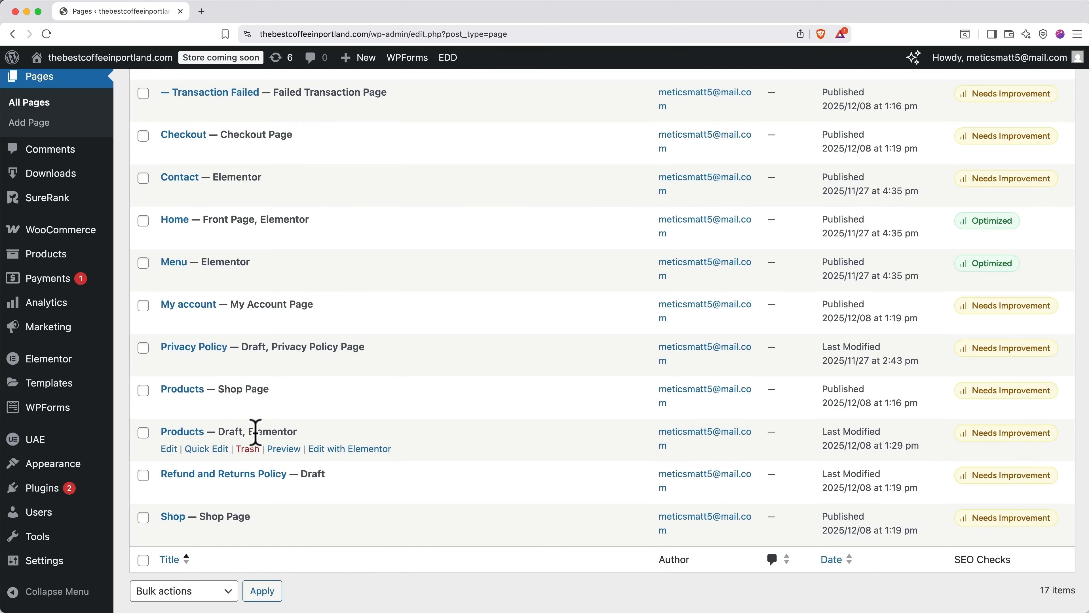
click(348, 450)
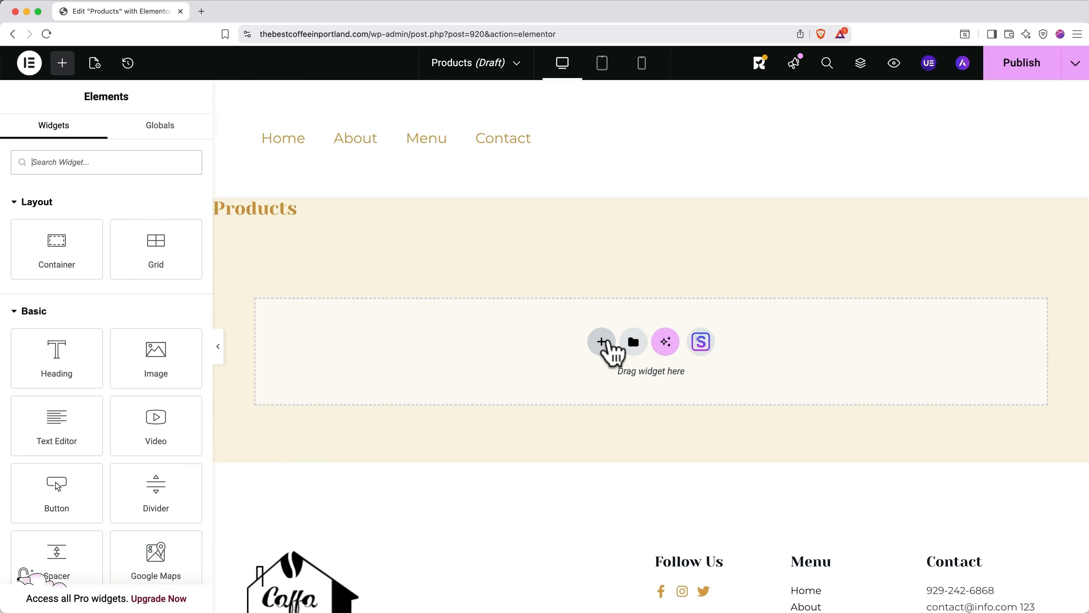
- Import the Services page template from the Planet Earth kit into the Products page
click(702, 342)
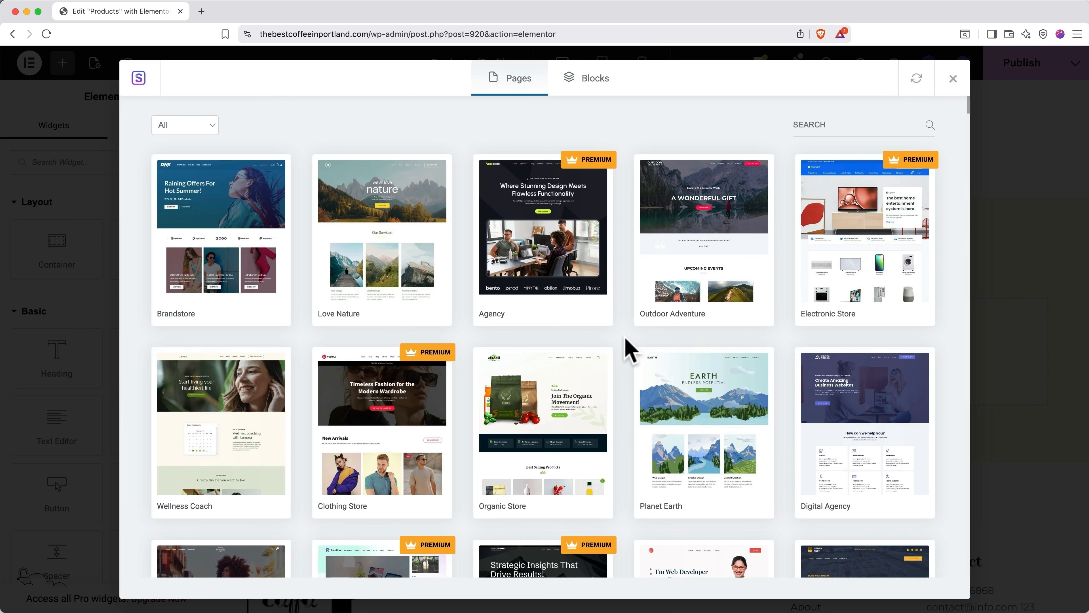
scroll(628, 345, down, 5)
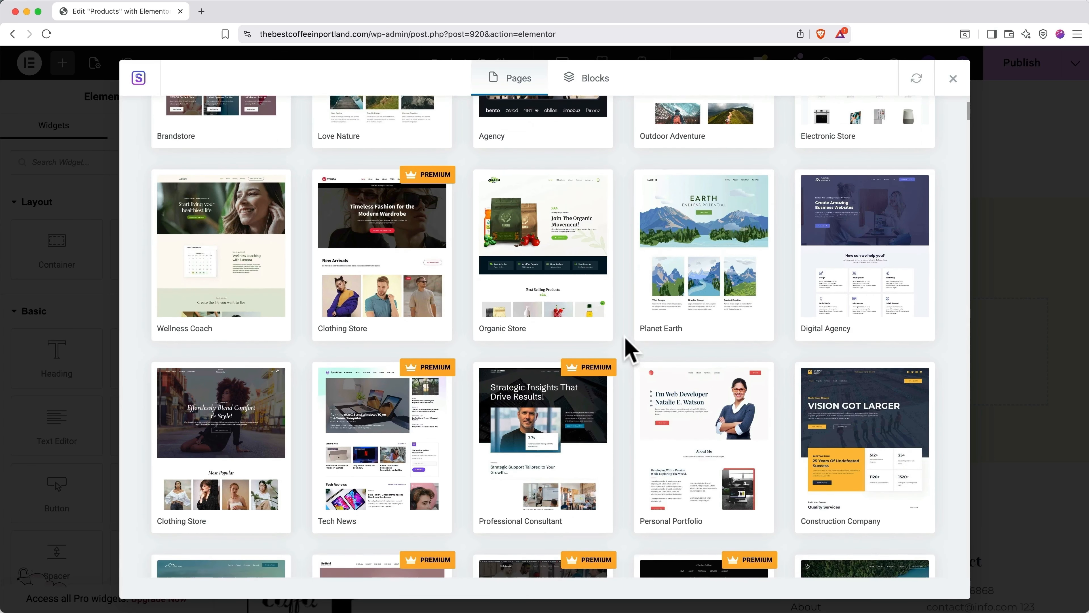
scroll(628, 346, down, 1)
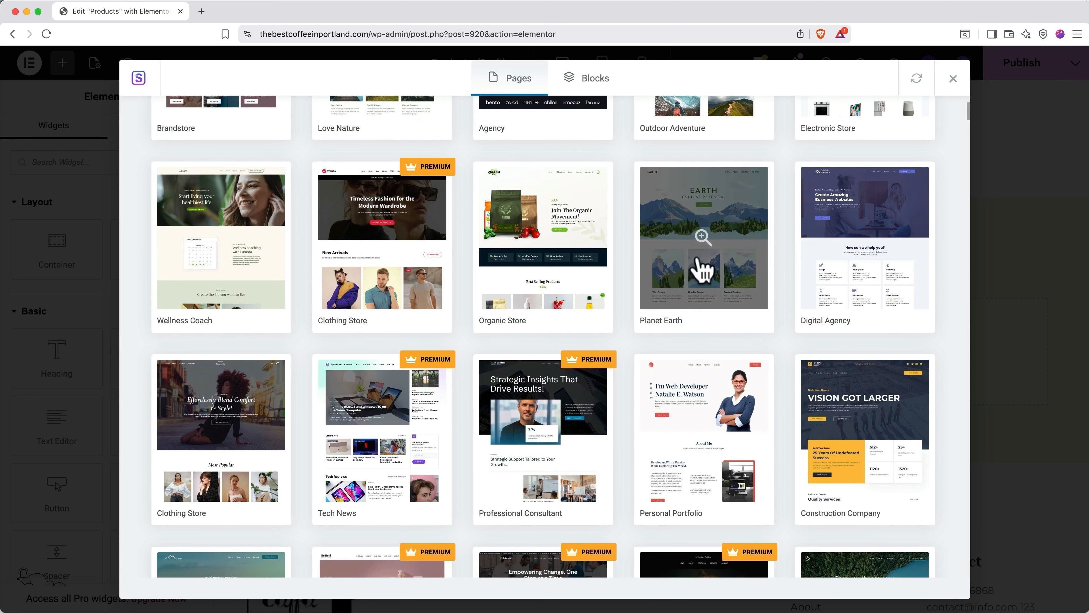
click(707, 254)
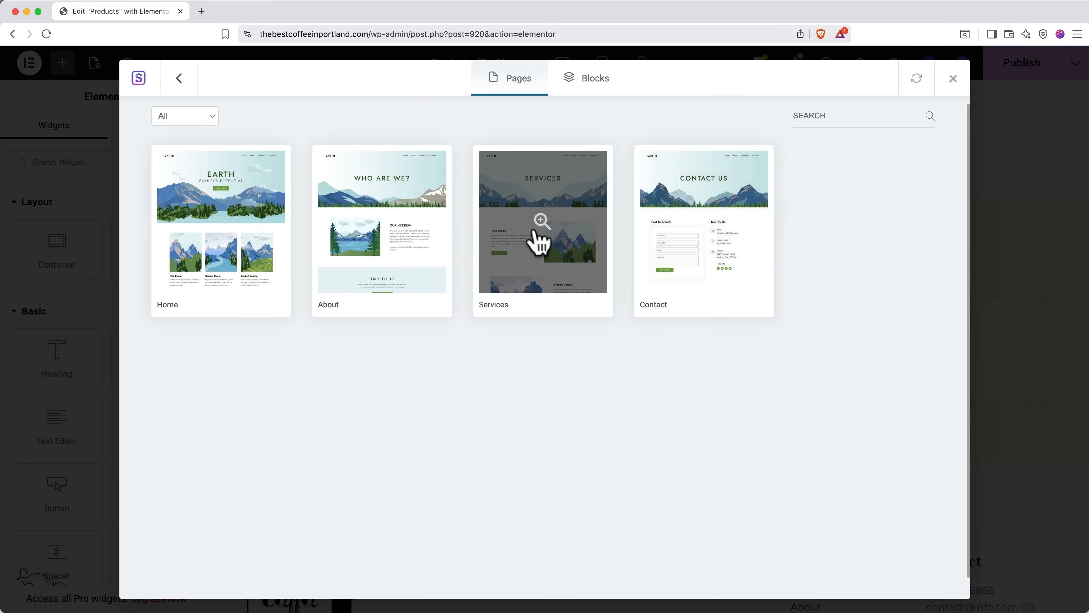
click(544, 229)
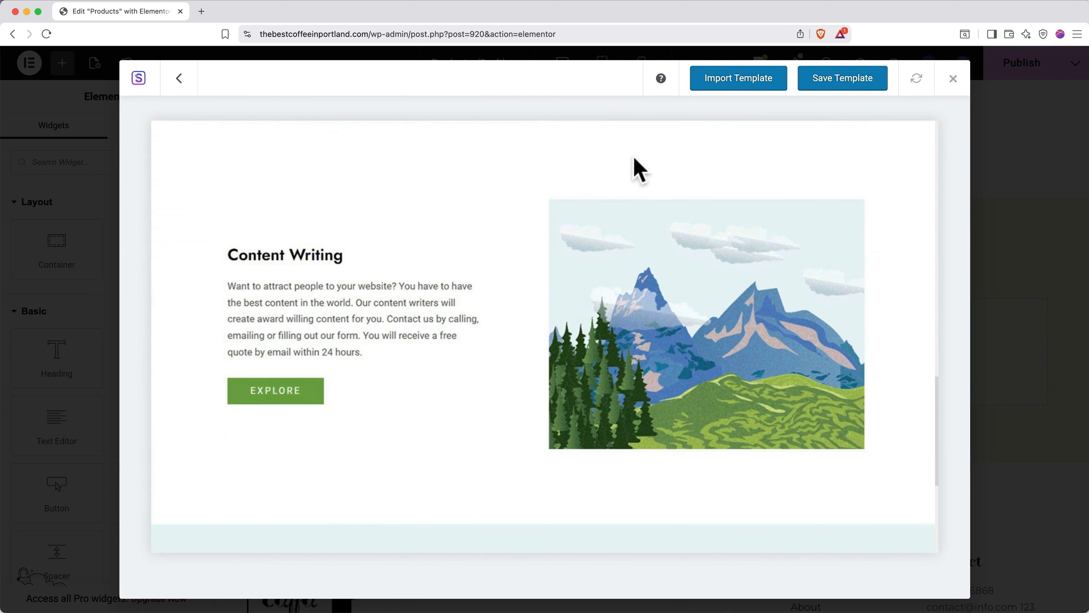
click(720, 84)
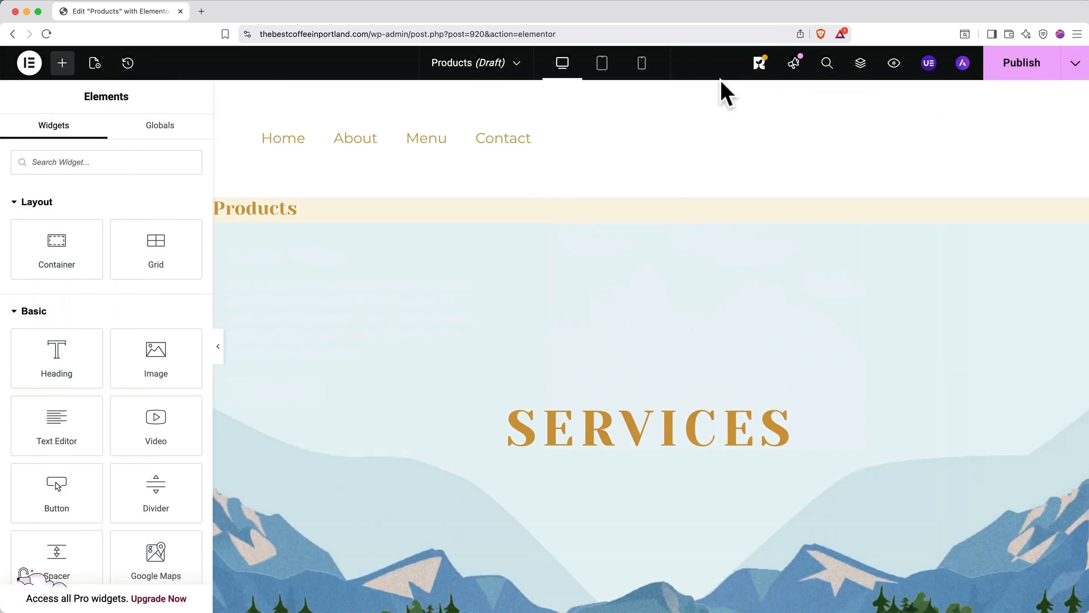
- Look over the imported Services template on the Products page and save the page as a draft
scroll(725, 91, down, 10)
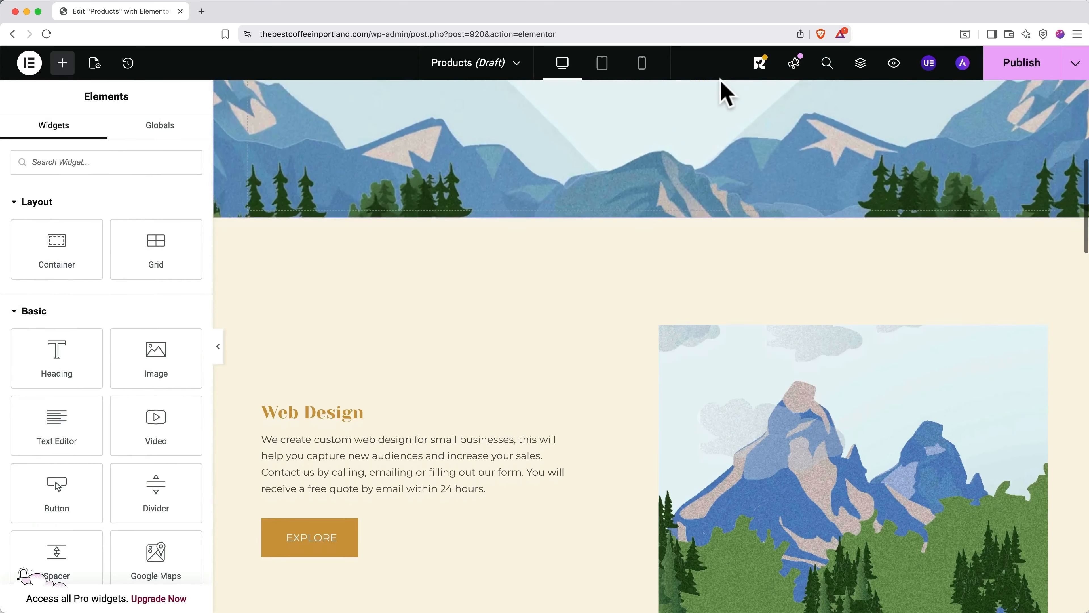
scroll(726, 91, up, 10)
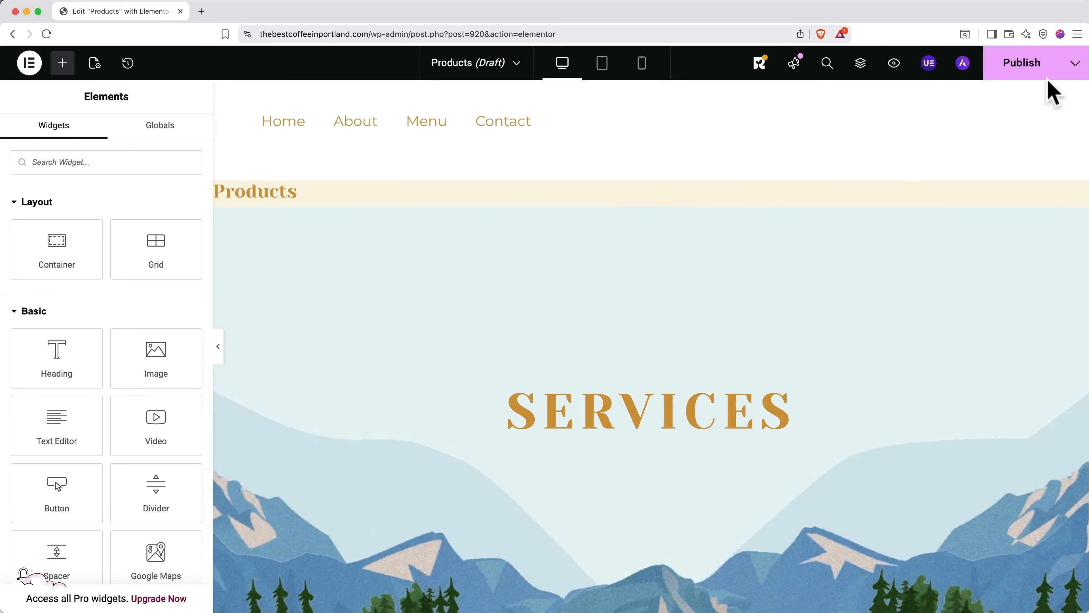
click(1074, 69)
click(1037, 108)
- Exit to the WordPress editor, hide the Products page title, and save the draft
click(30, 64)
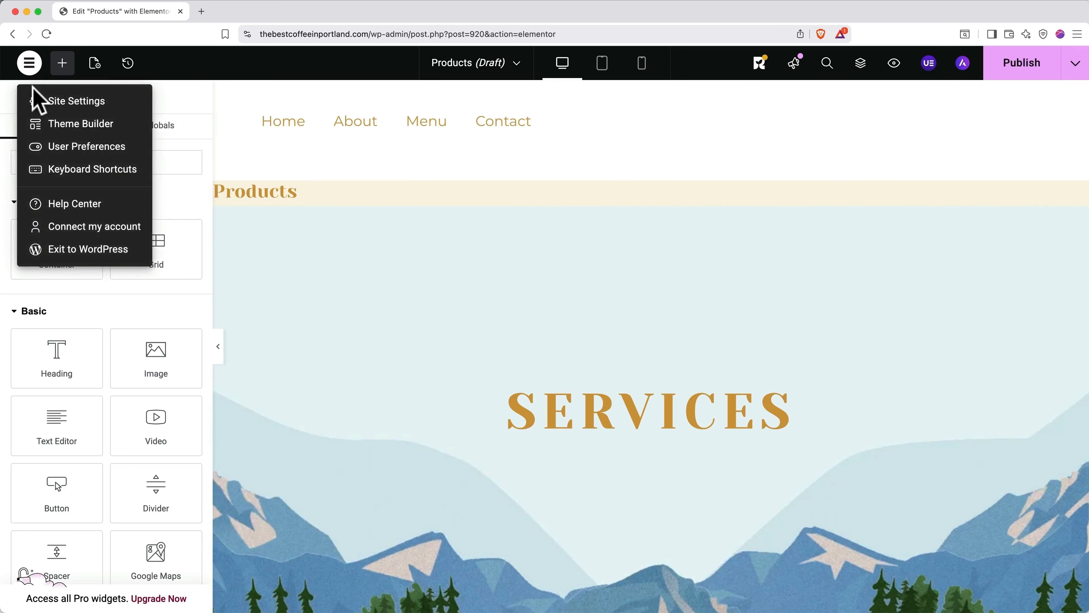
click(61, 251)
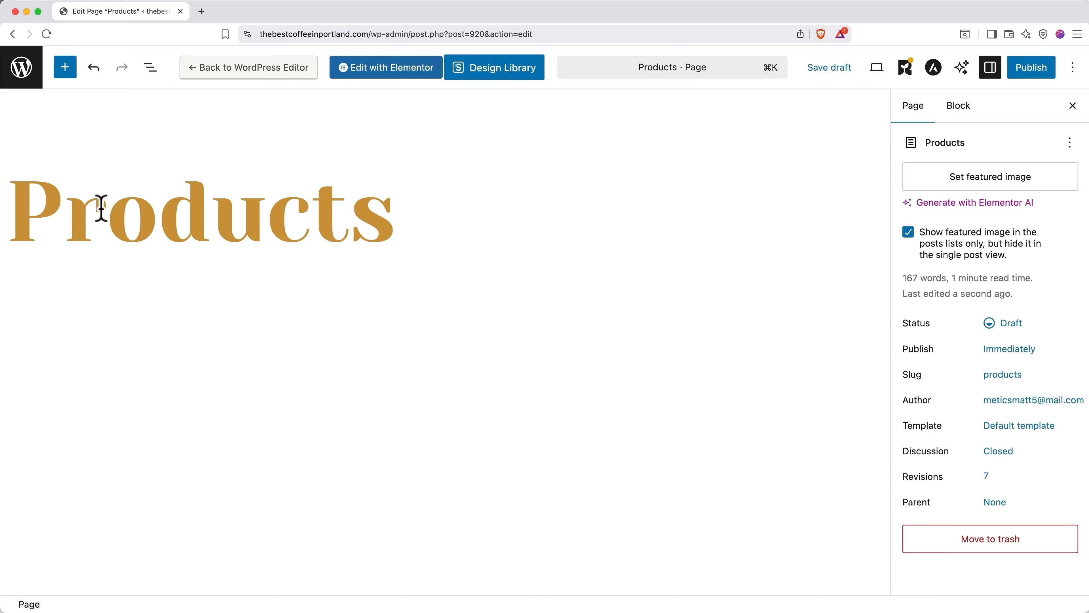
click(103, 210)
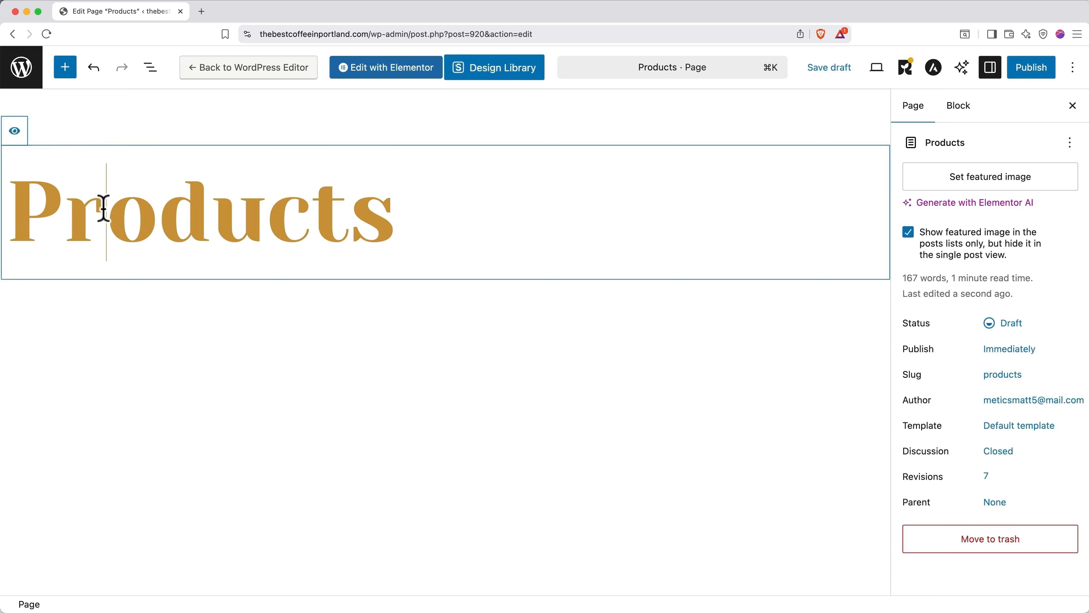
click(15, 131)
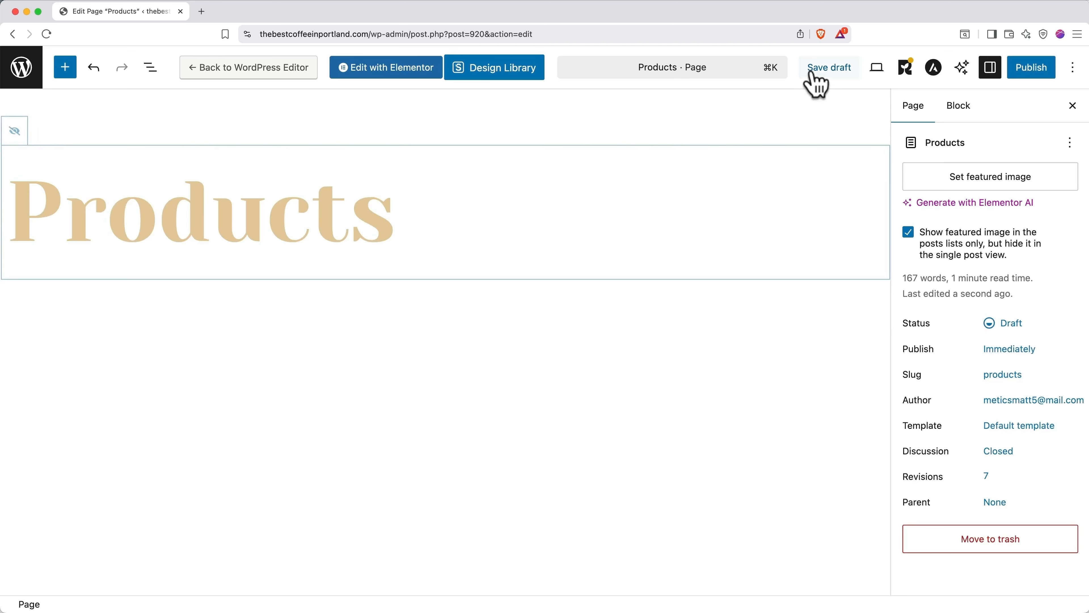
click(815, 72)
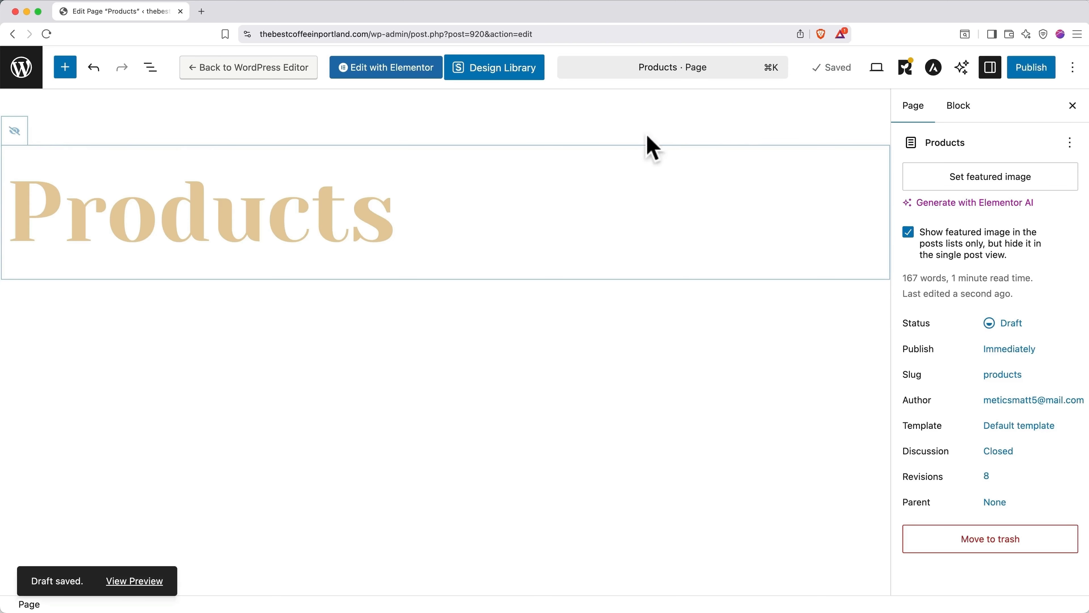
- Reopen the Products page in Elementor, review its sections, then publish and preview it
click(382, 73)
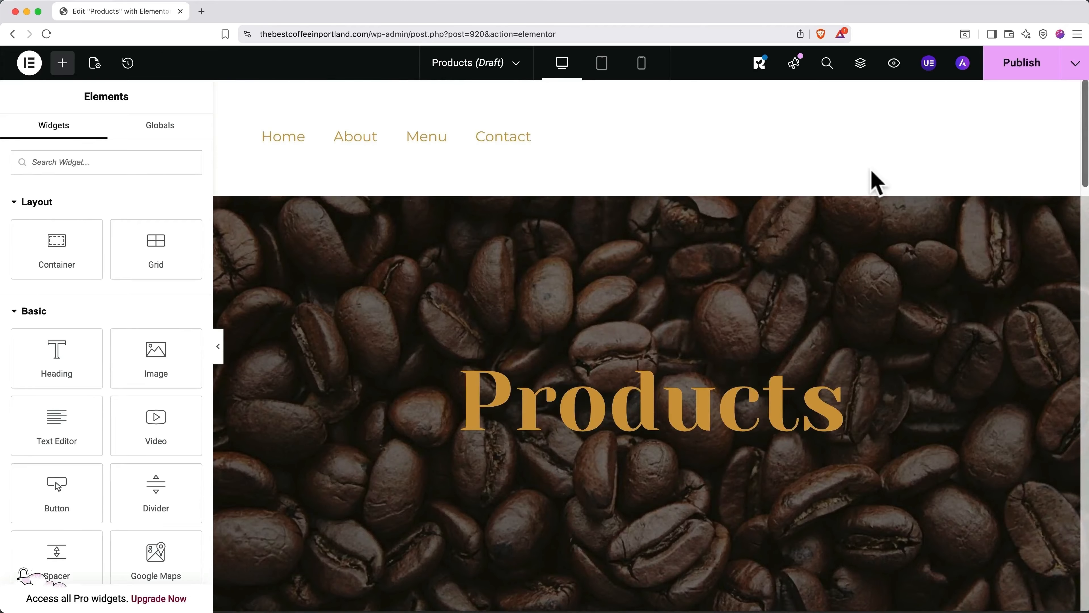
scroll(875, 180, down, 5)
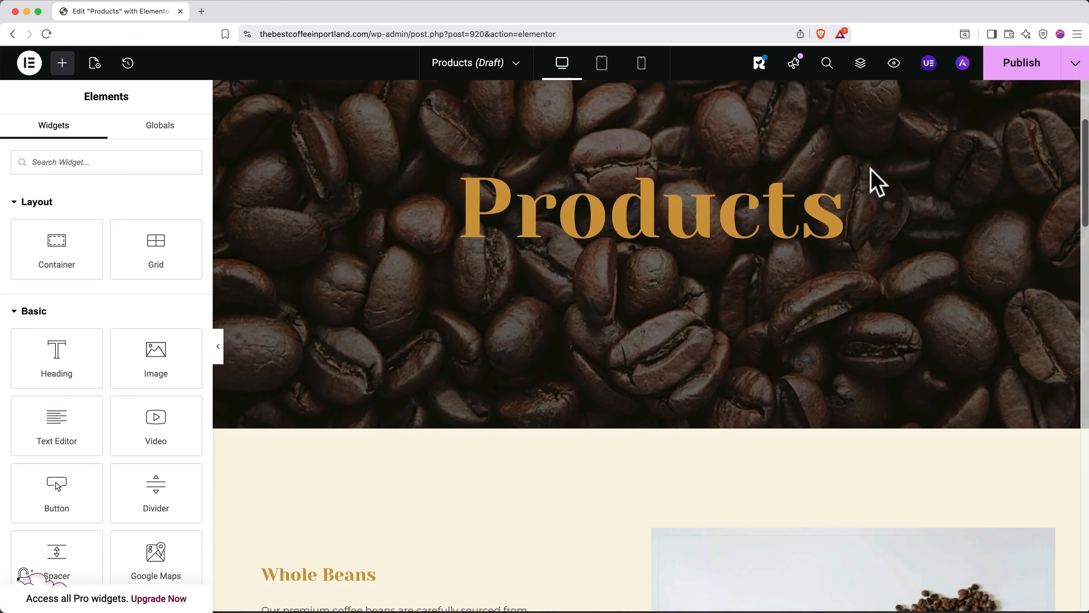
scroll(877, 180, down, 5)
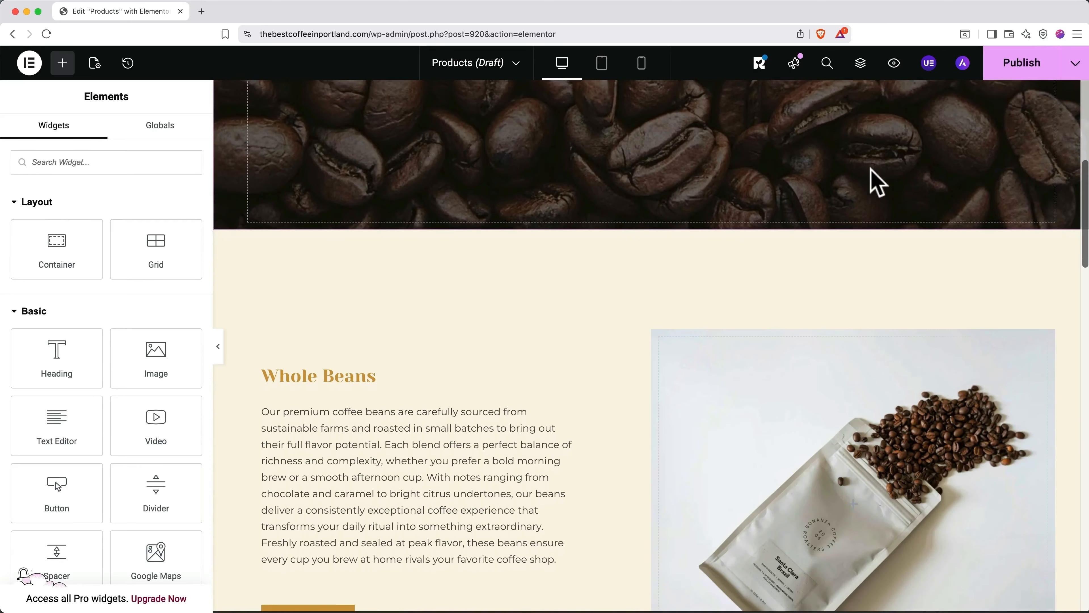
scroll(877, 183, down, 6)
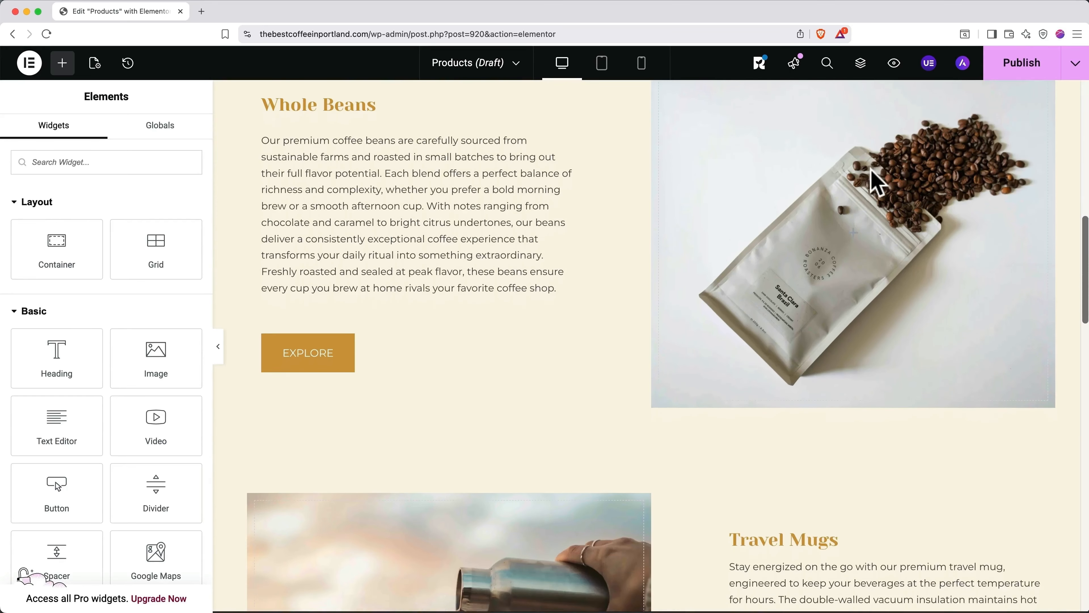
scroll(877, 182, down, 5)
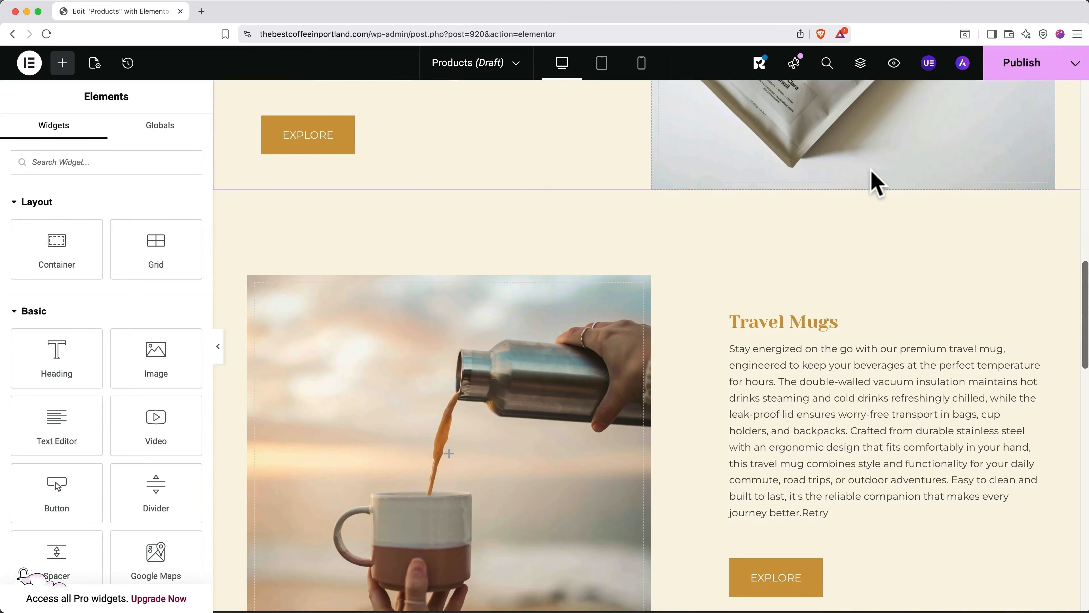
scroll(877, 182, up, 15)
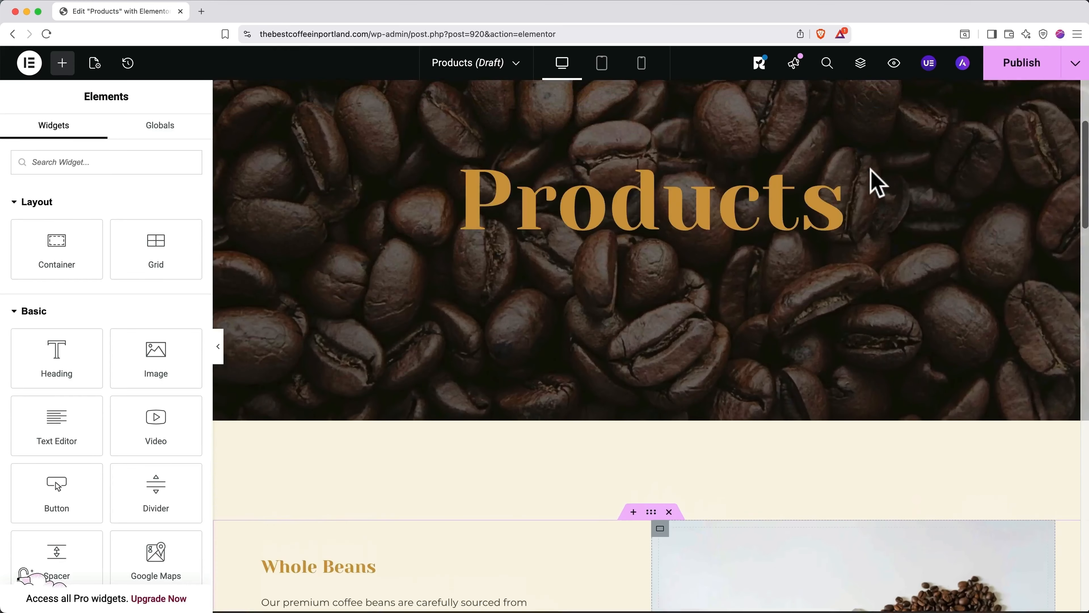
scroll(877, 183, up, 5)
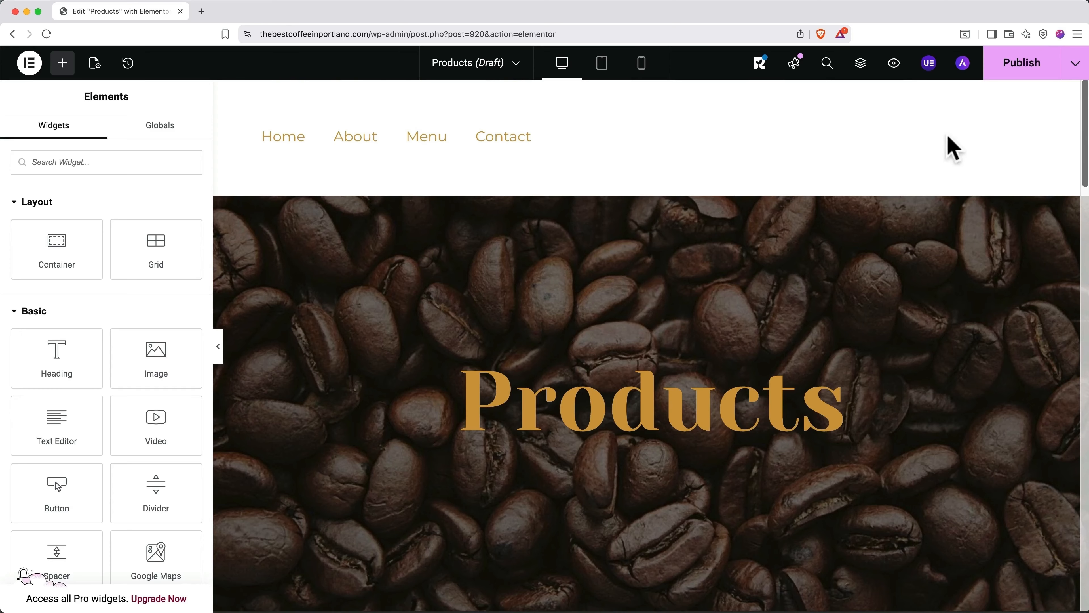
click(1012, 72)
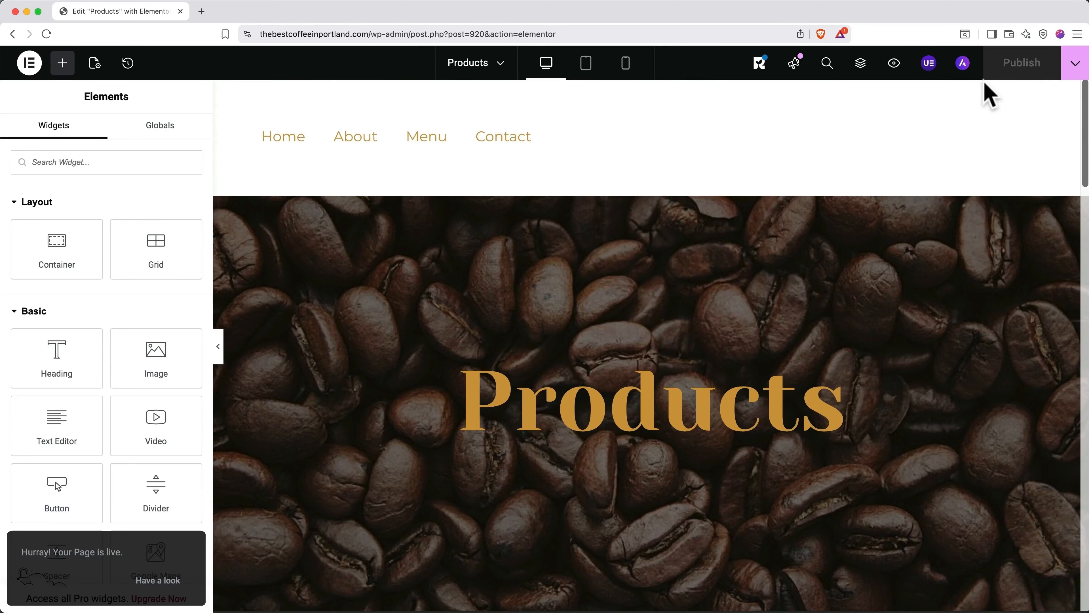
click(895, 65)
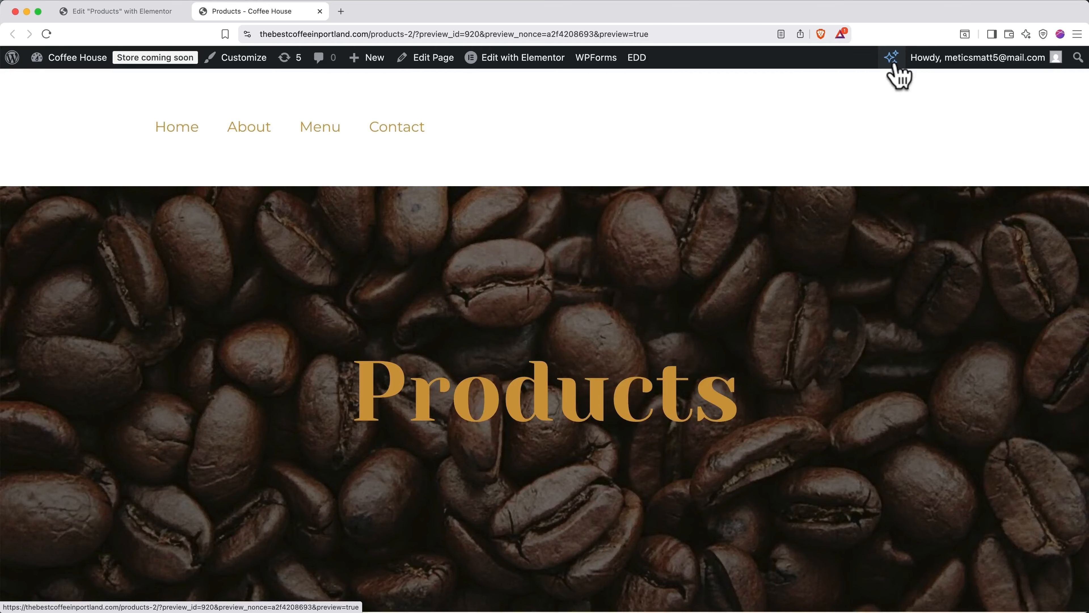
- Open the site's theme customizer and add the Products page to the existing site menu
click(240, 61)
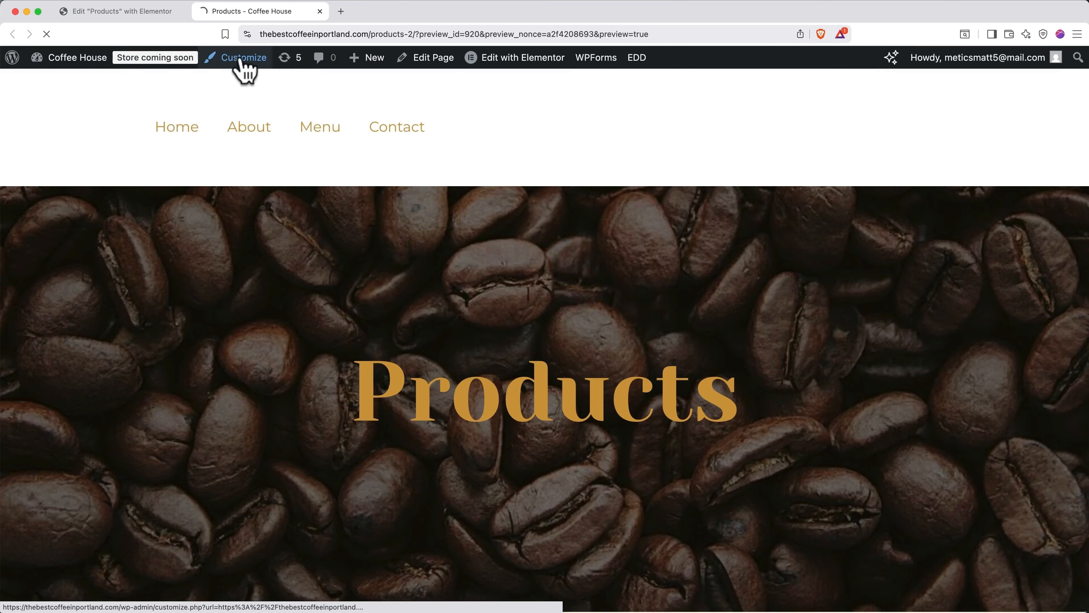
click(182, 11)
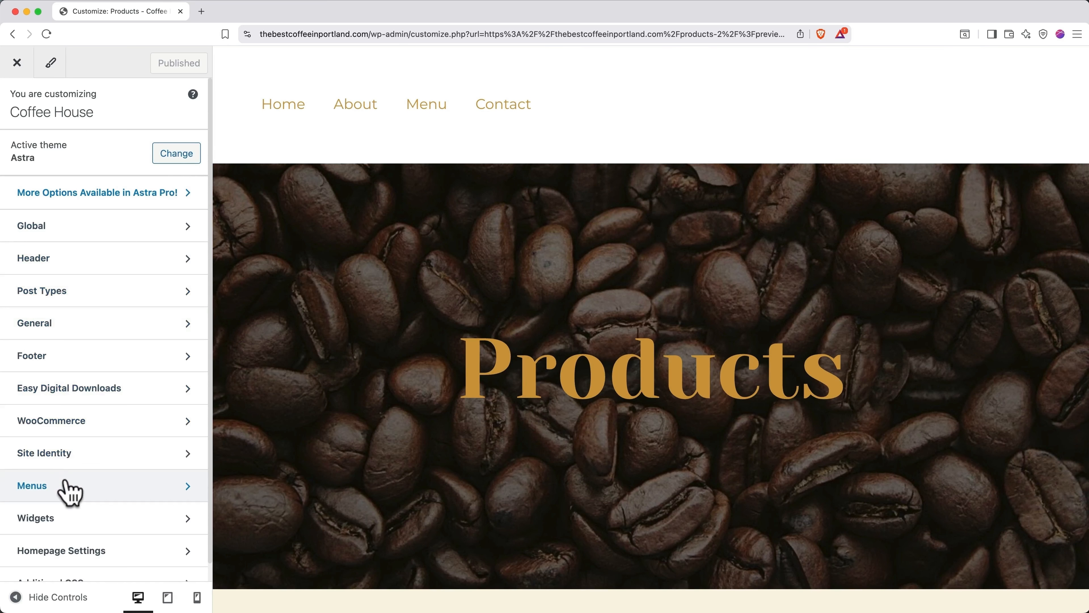
click(68, 489)
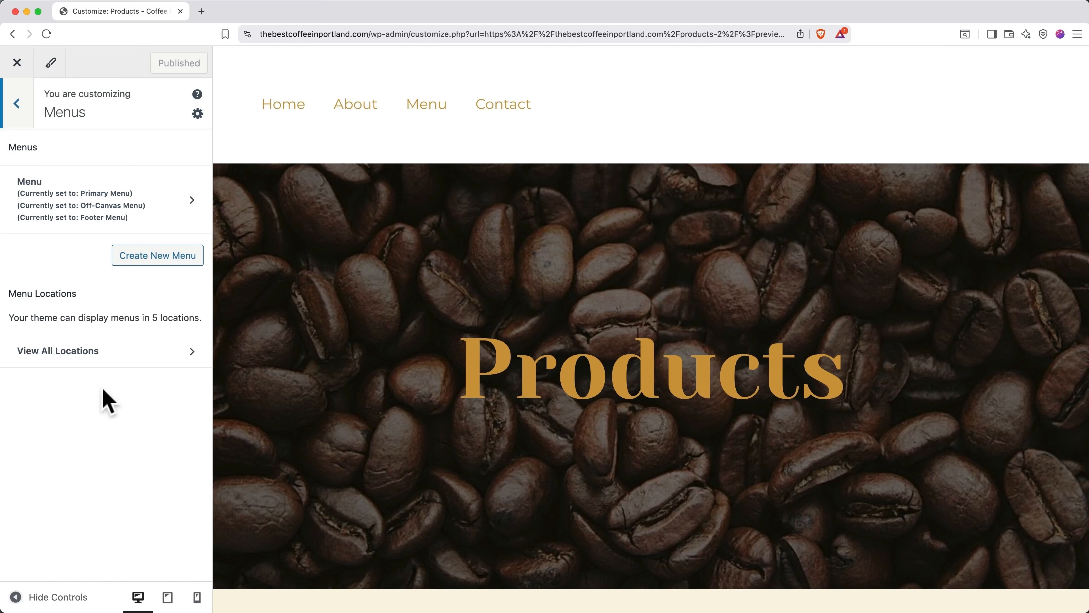
click(152, 211)
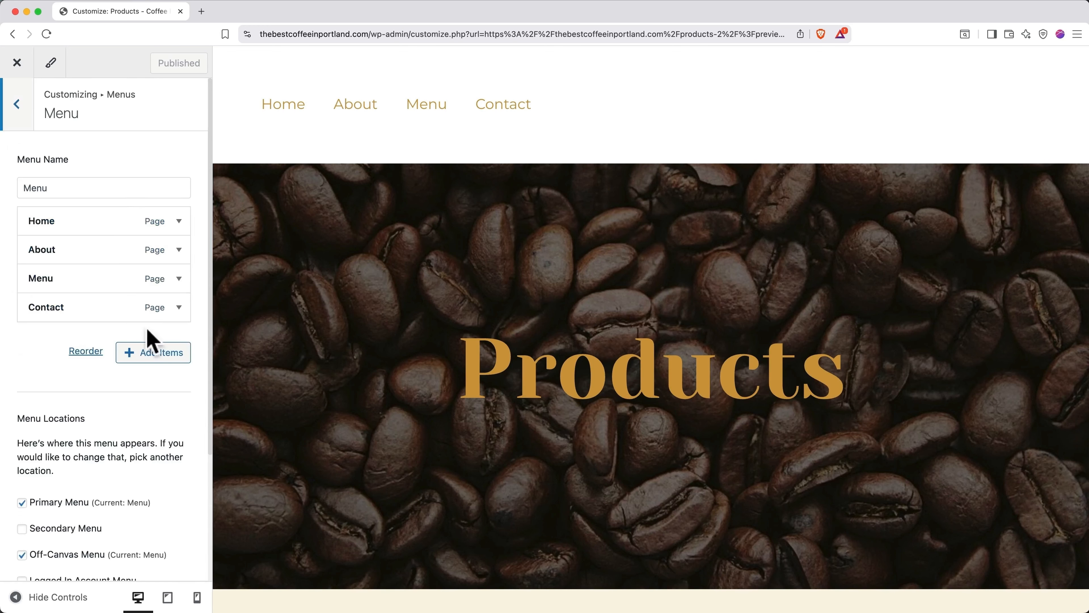
click(149, 356)
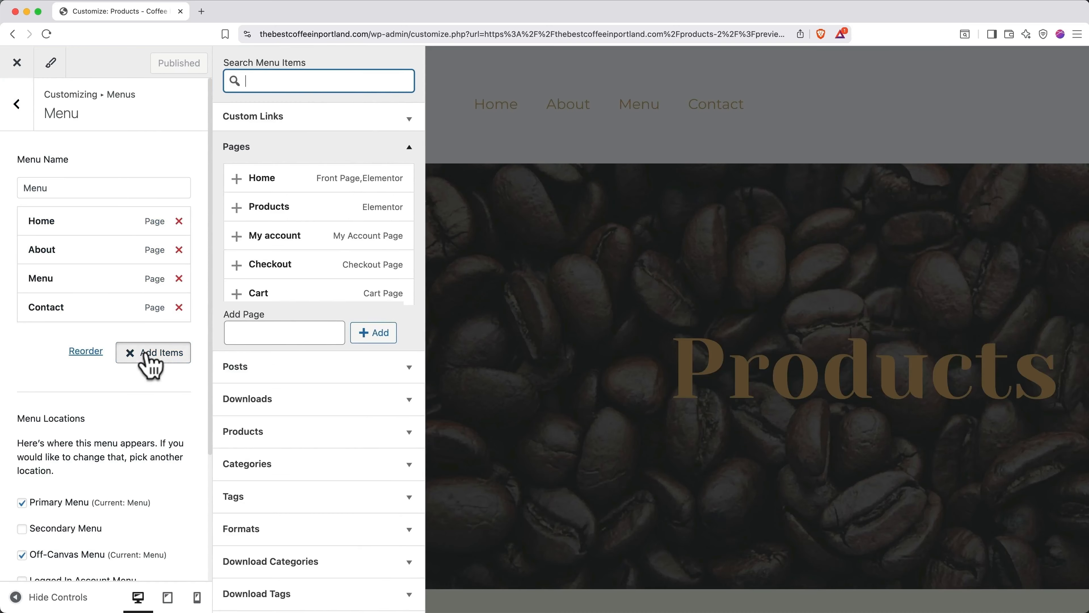
click(238, 208)
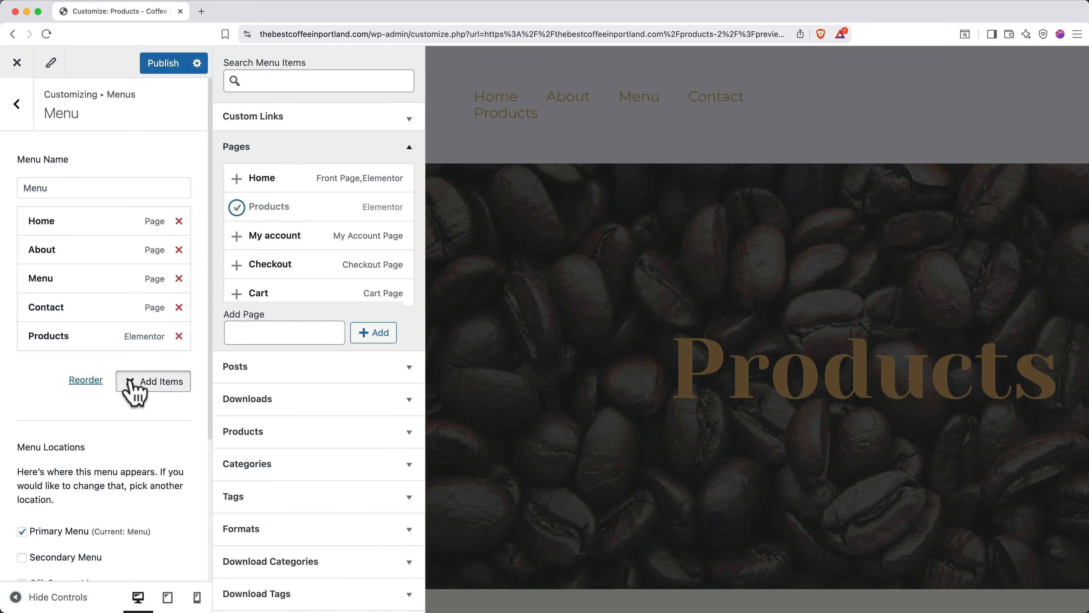
click(133, 384)
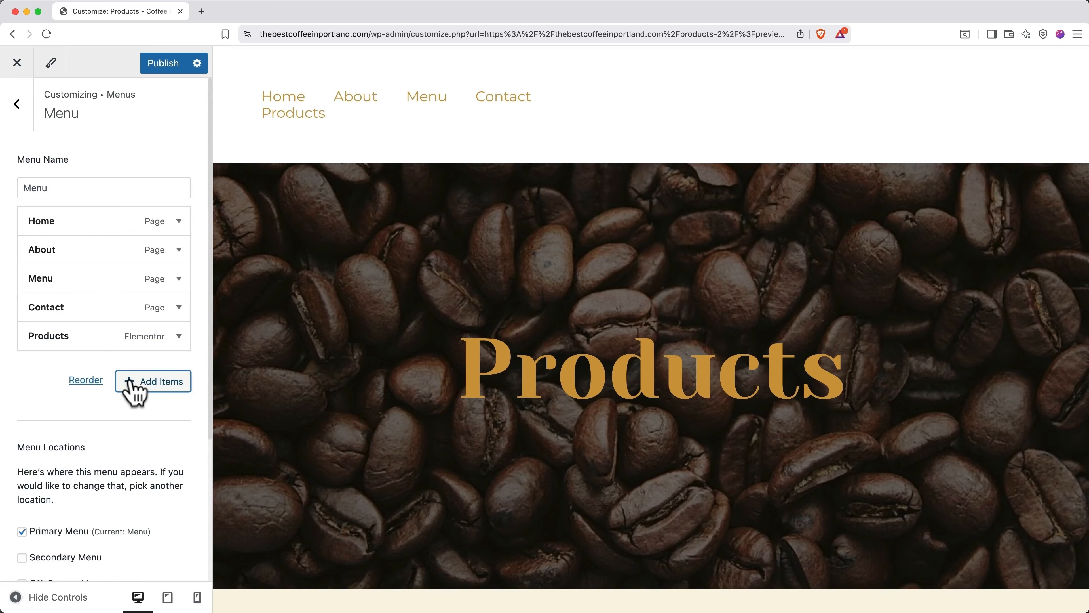
- Move the Products menu item ahead of About, remove the Home item, and publish the menu changes
drag(95, 342, 43, 251)
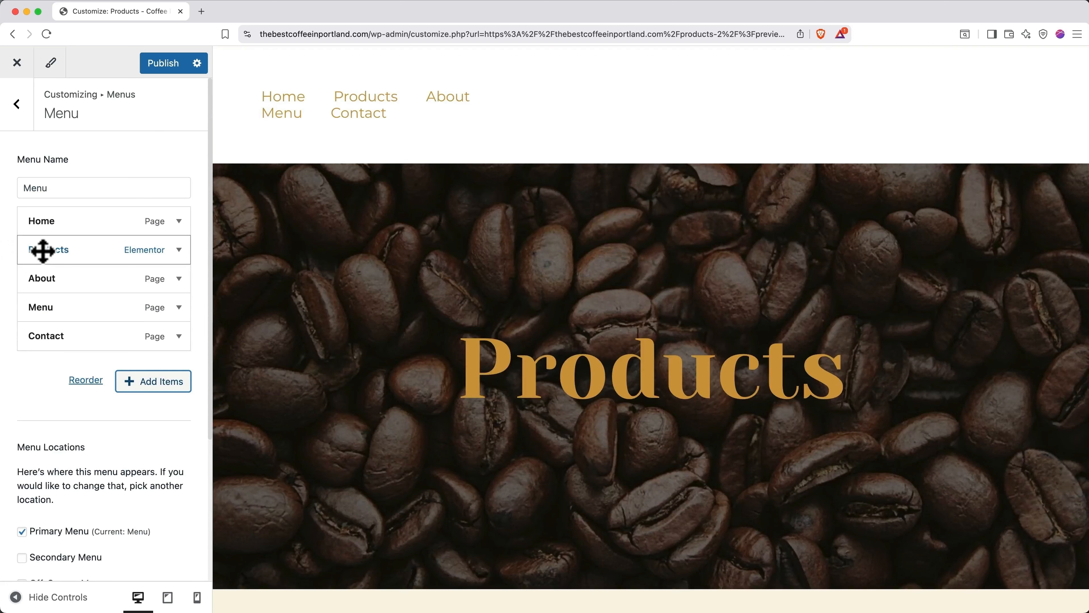
click(180, 223)
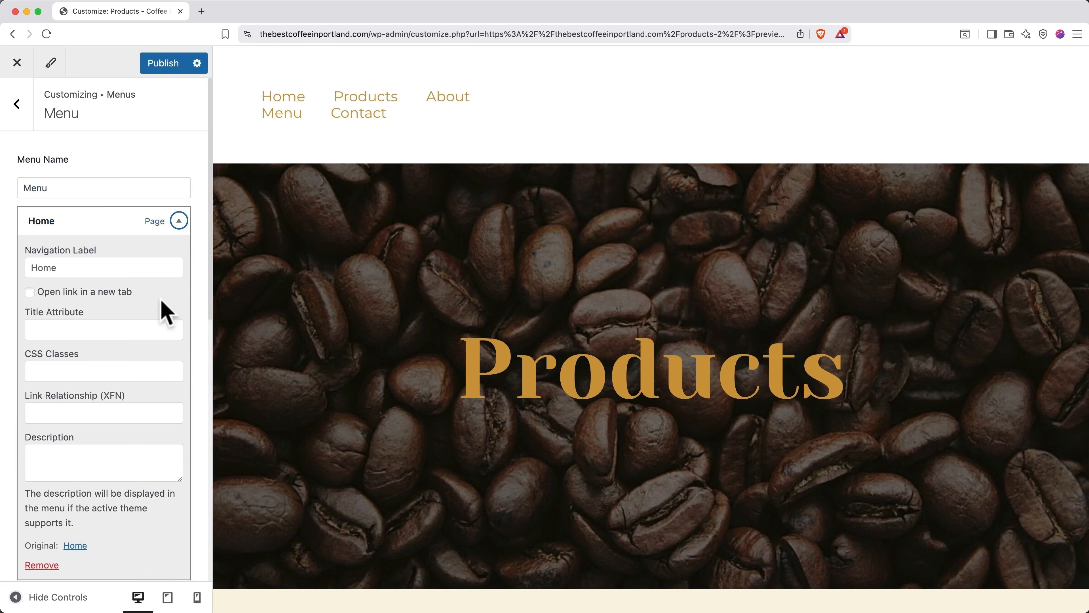
scroll(160, 308, down, 2)
click(43, 522)
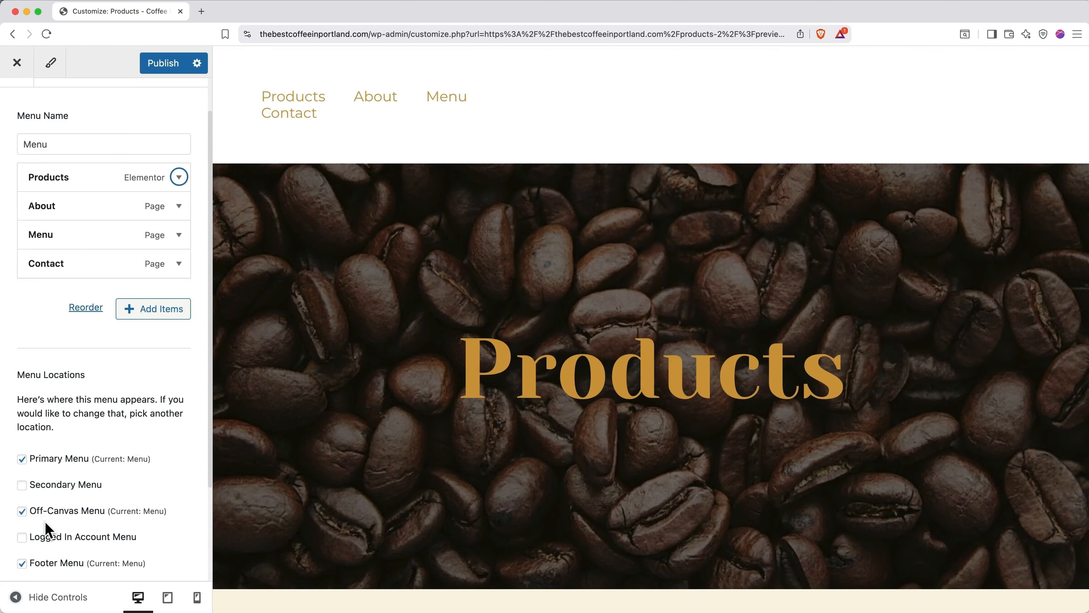
click(157, 68)
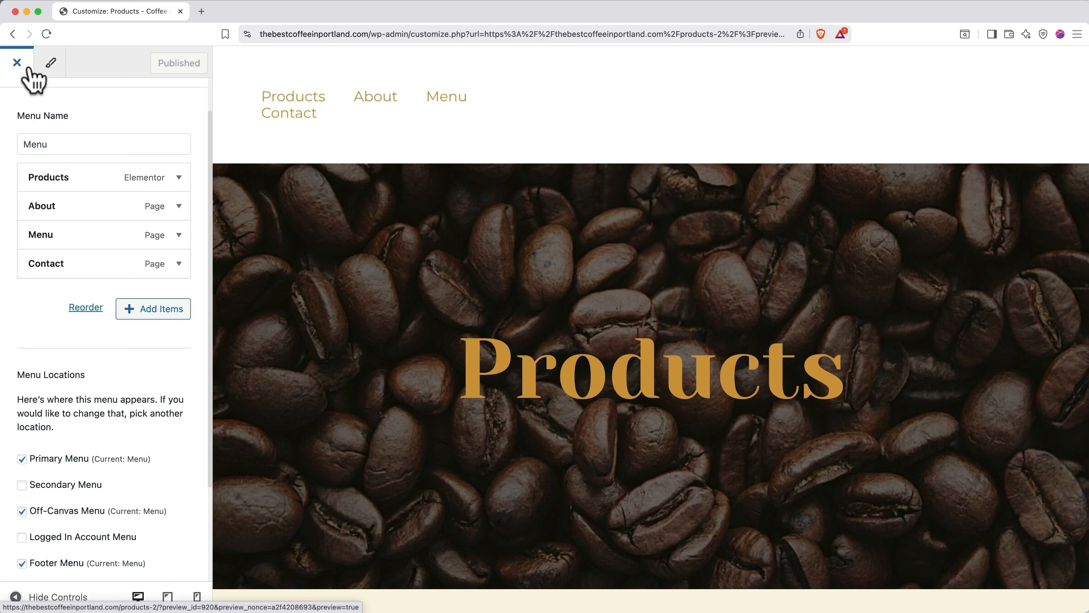
- In the header builder, remove the Button and place Site Title & Logo at the left end and Primary Menu at the right end of the row
click(17, 116)
click(17, 114)
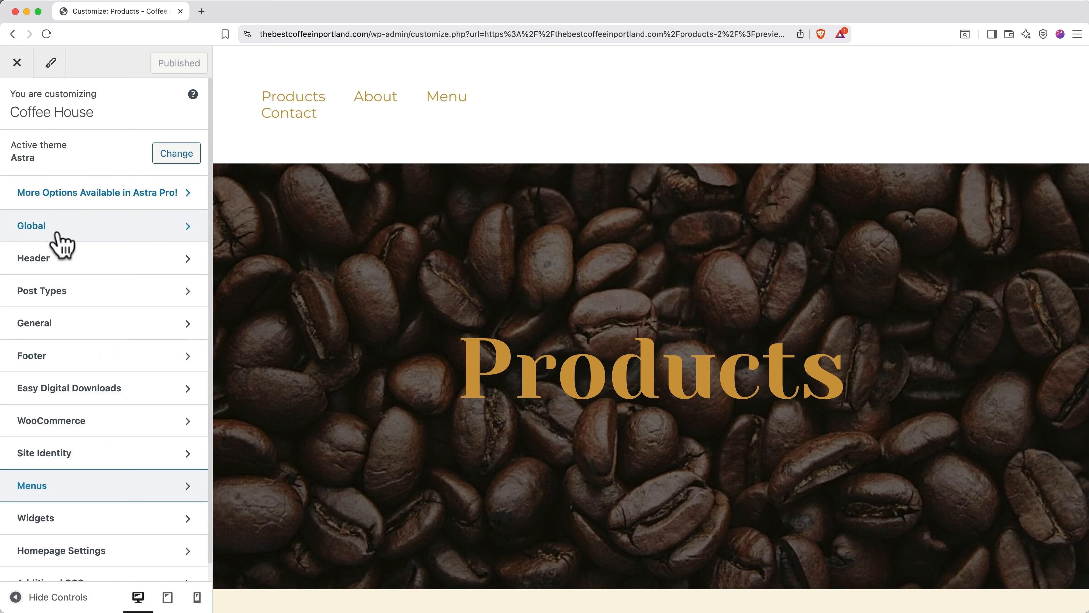
click(60, 262)
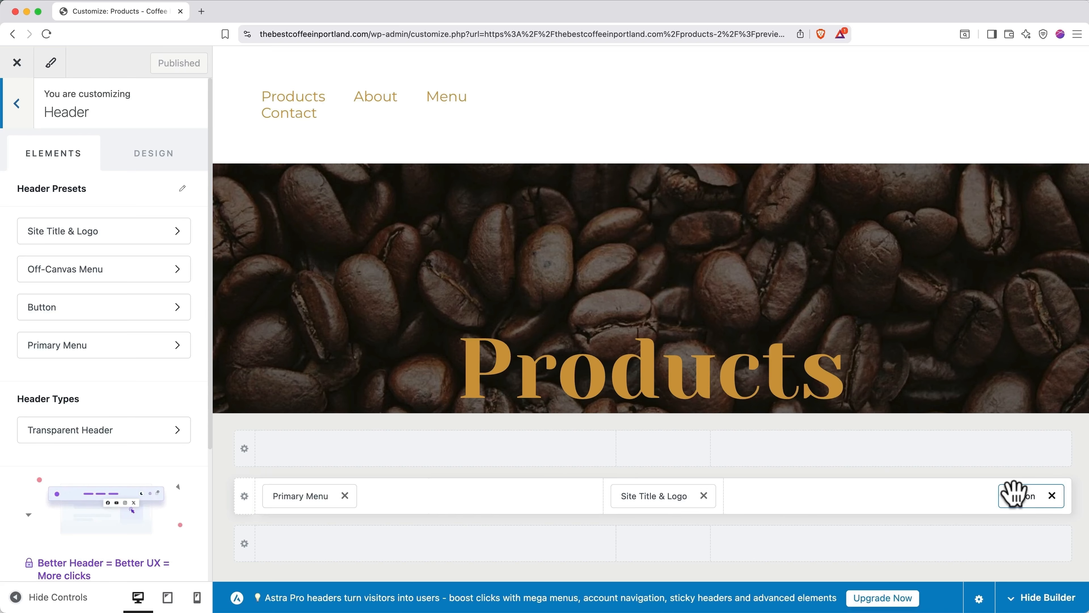
click(1053, 496)
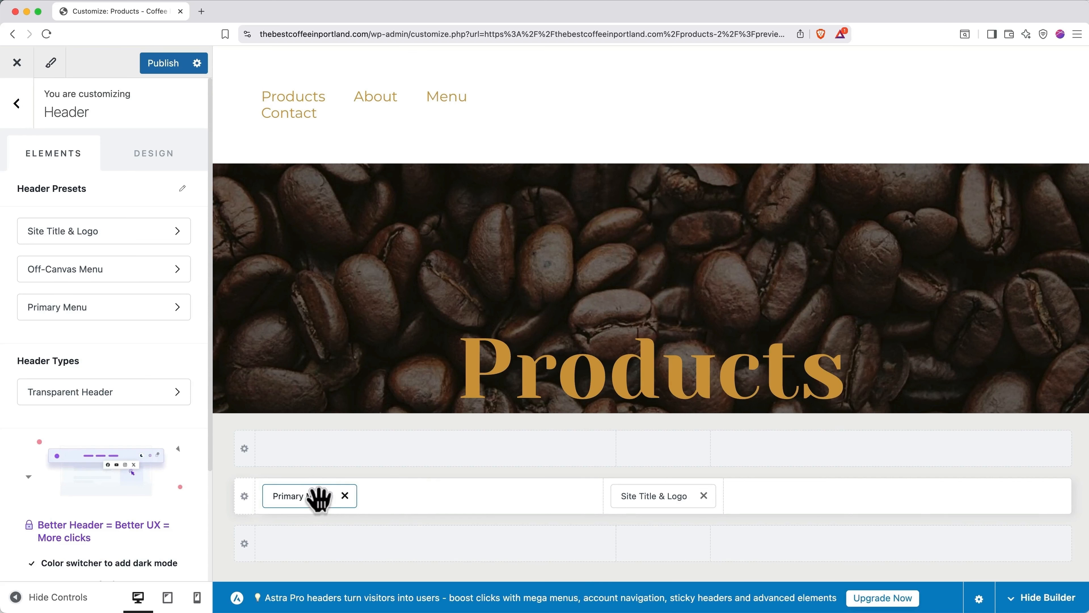
drag(319, 497, 841, 518)
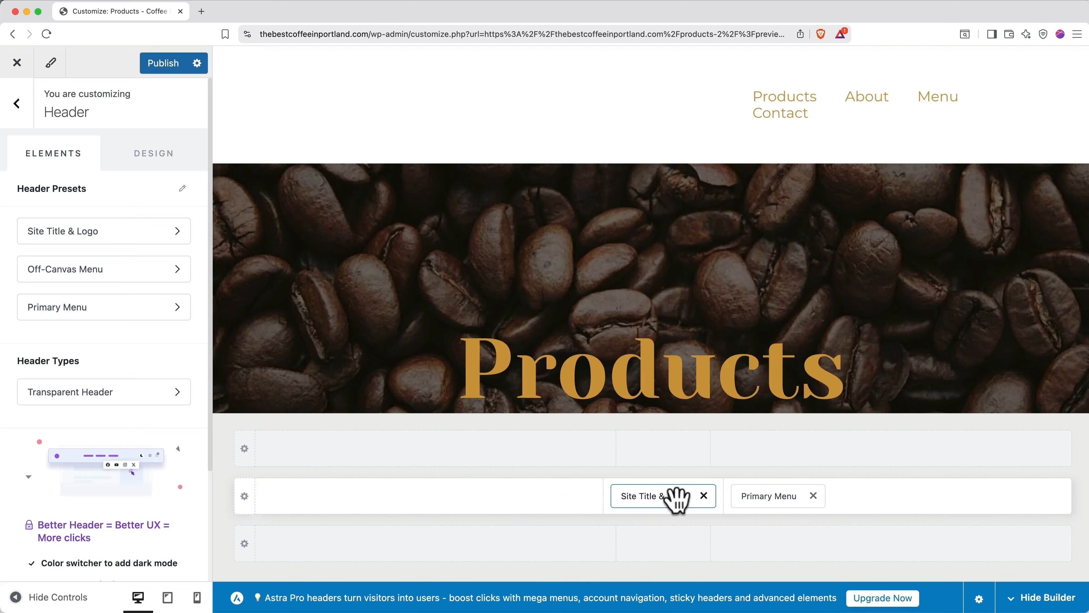
drag(677, 499, 461, 506)
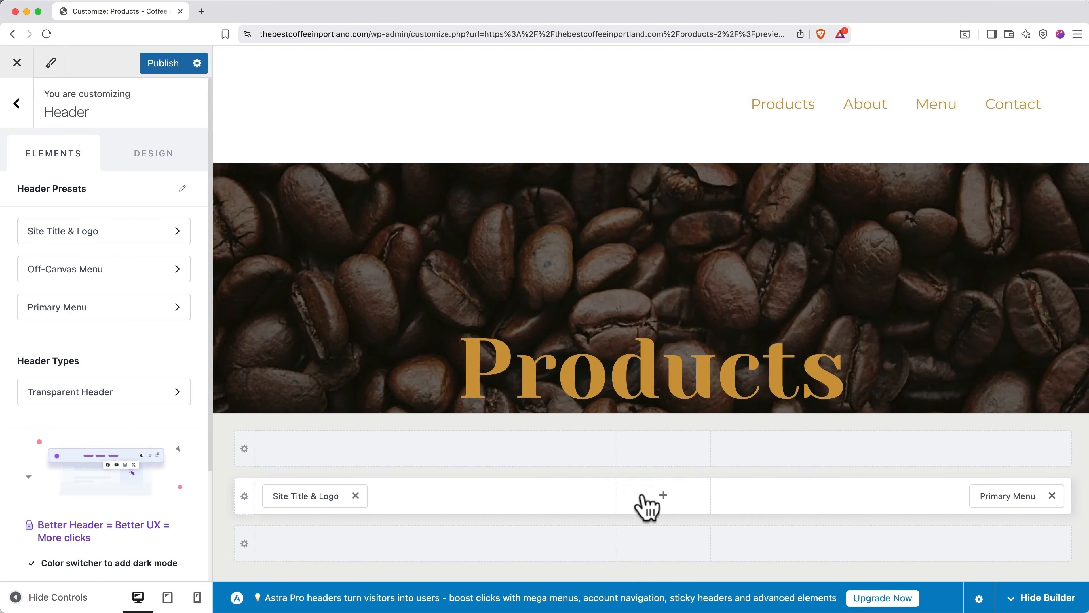
- Replace the header's site logo with the uploaded Portland's Best Coffee Logo.png, skipping the crop
click(312, 498)
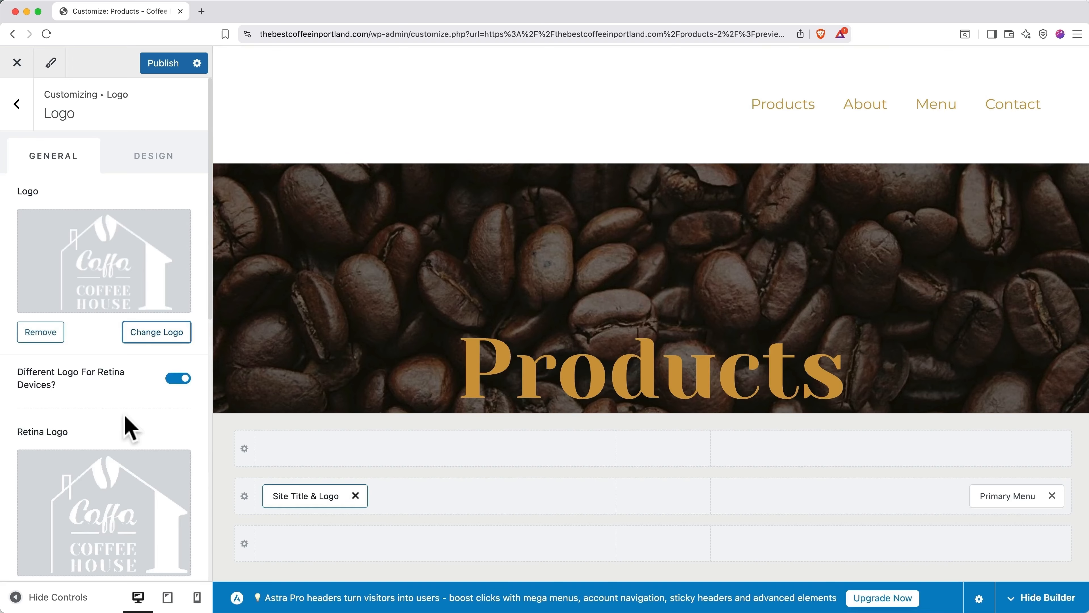
click(159, 333)
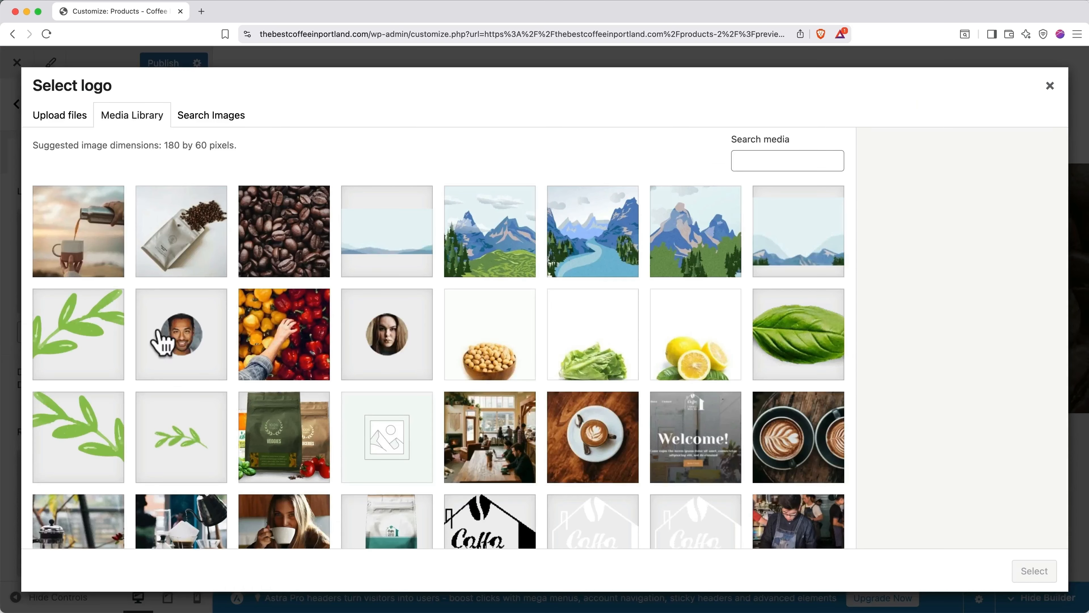
click(65, 122)
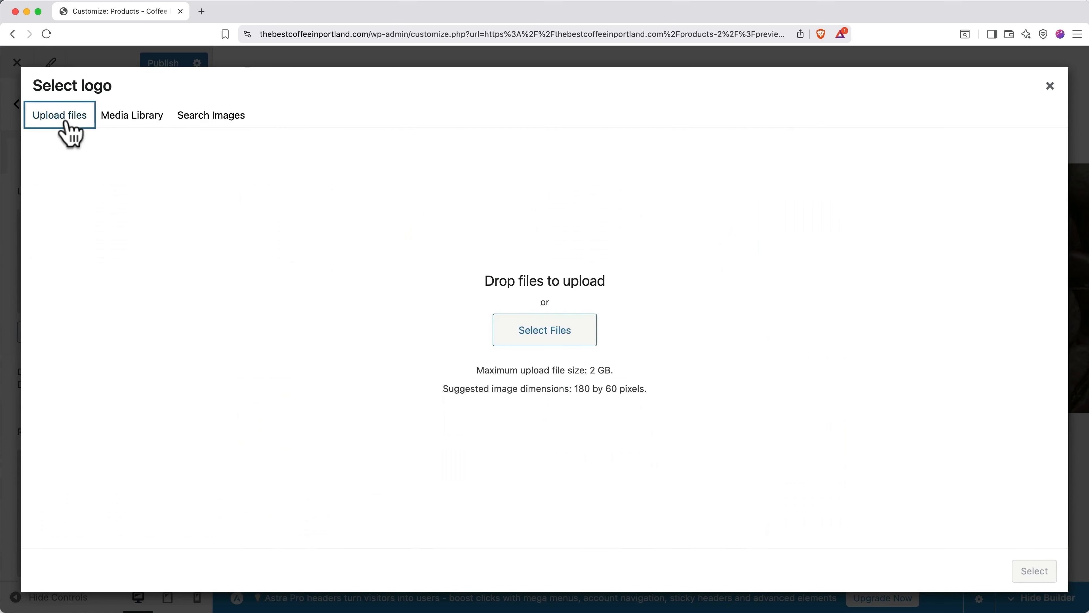
click(511, 327)
click(430, 136)
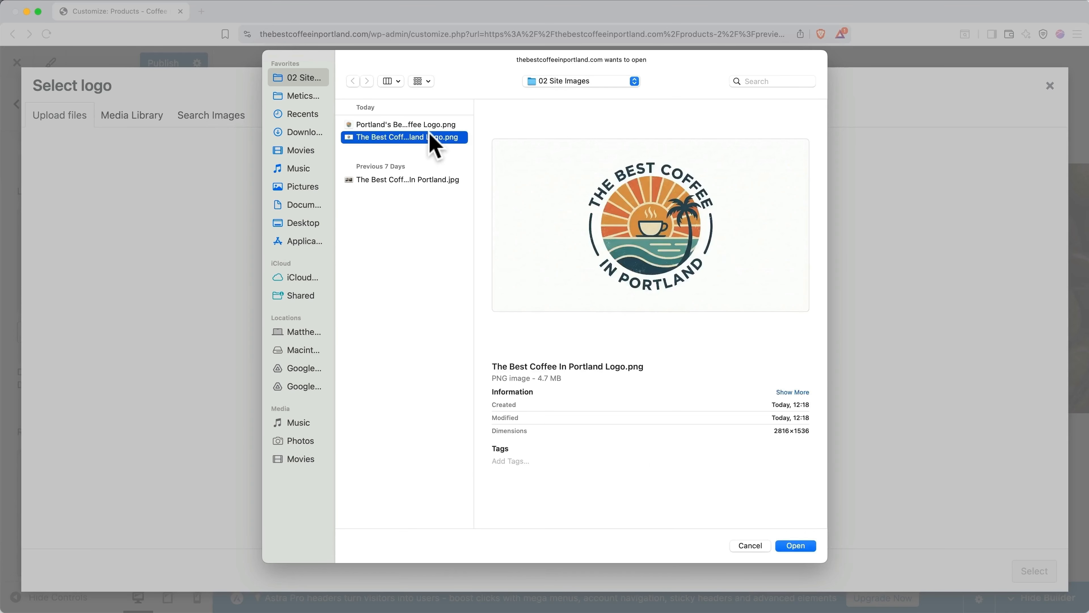
key(Up)
key(Return)
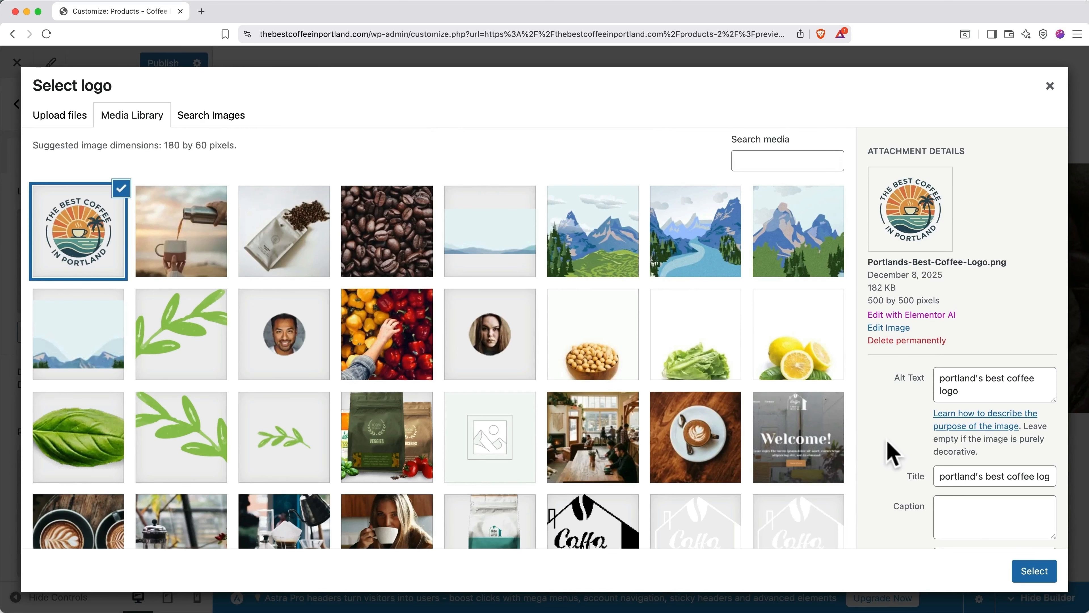
click(1031, 577)
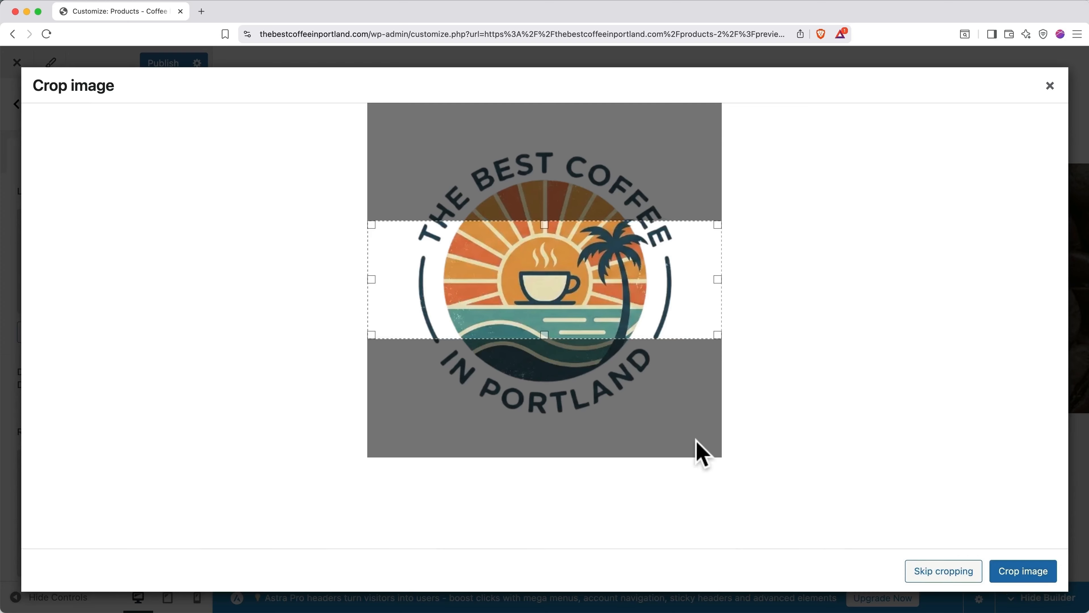
click(933, 570)
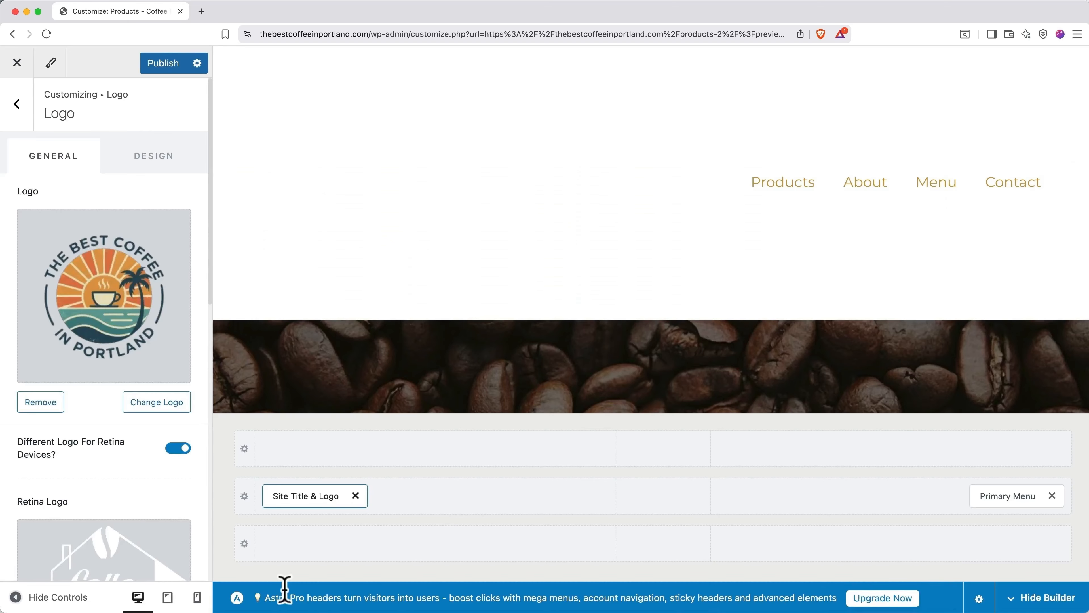
- Disable the different logo for retina devices and set the header logo width to 113 px
scroll(169, 507, down, 6)
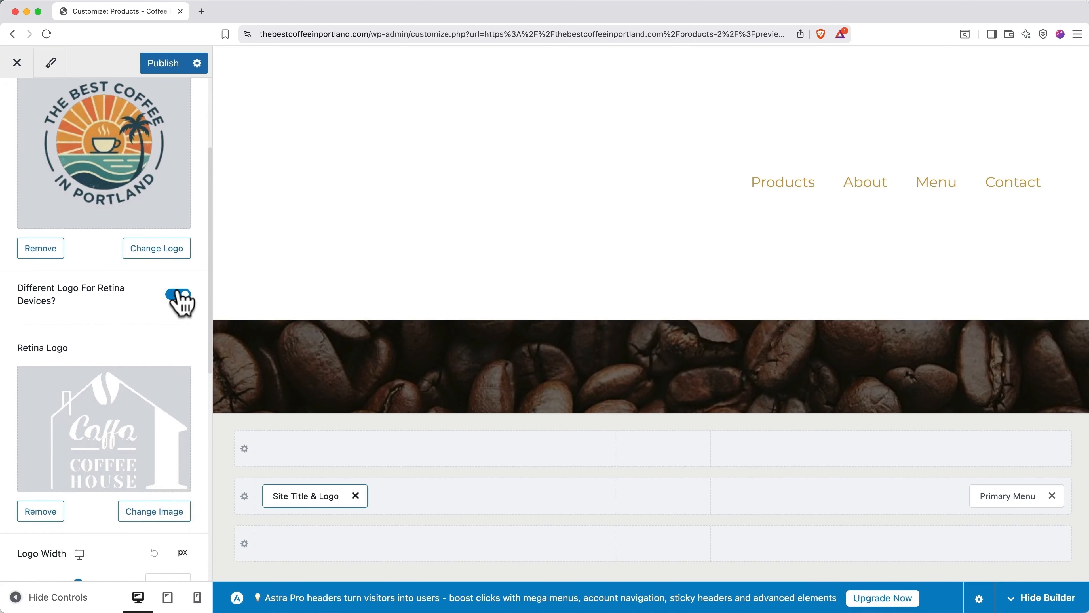
click(179, 295)
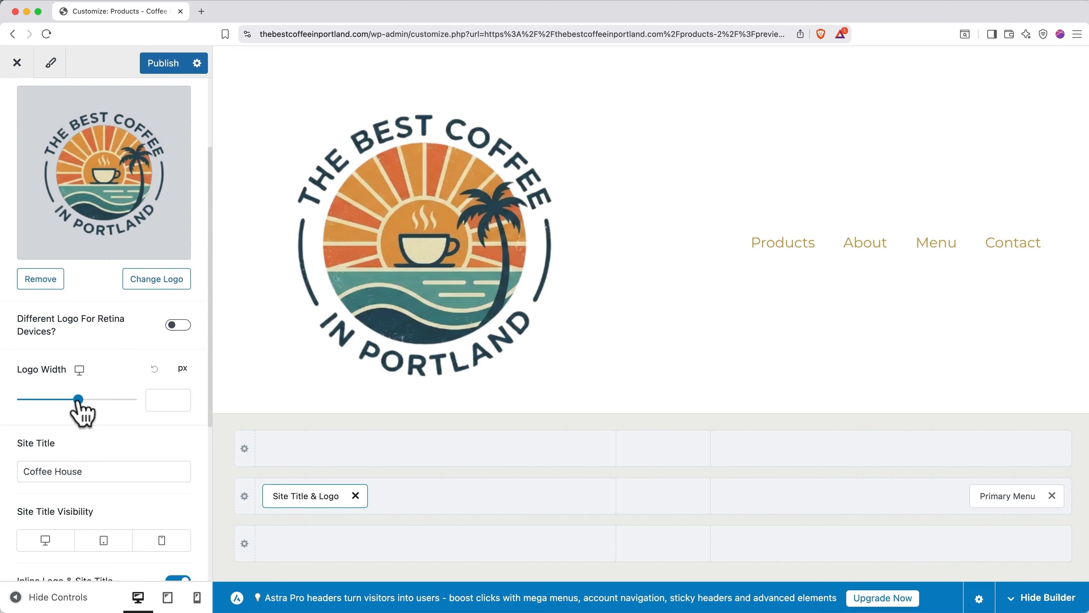
drag(78, 403, 40, 403)
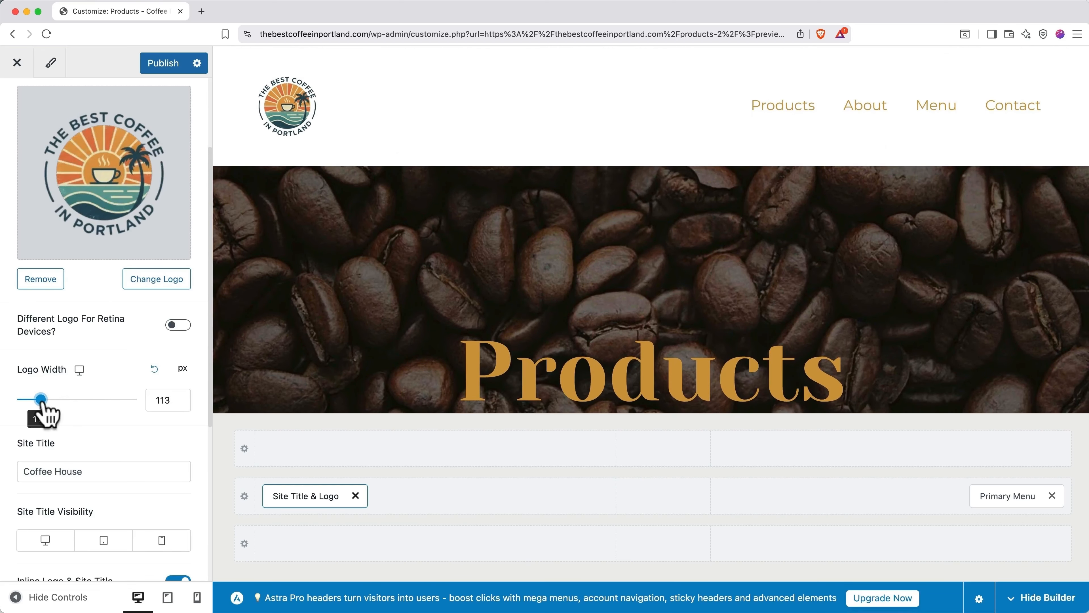
- Change the site title to "The Best Coffee In Portland"
scroll(102, 428, down, 5)
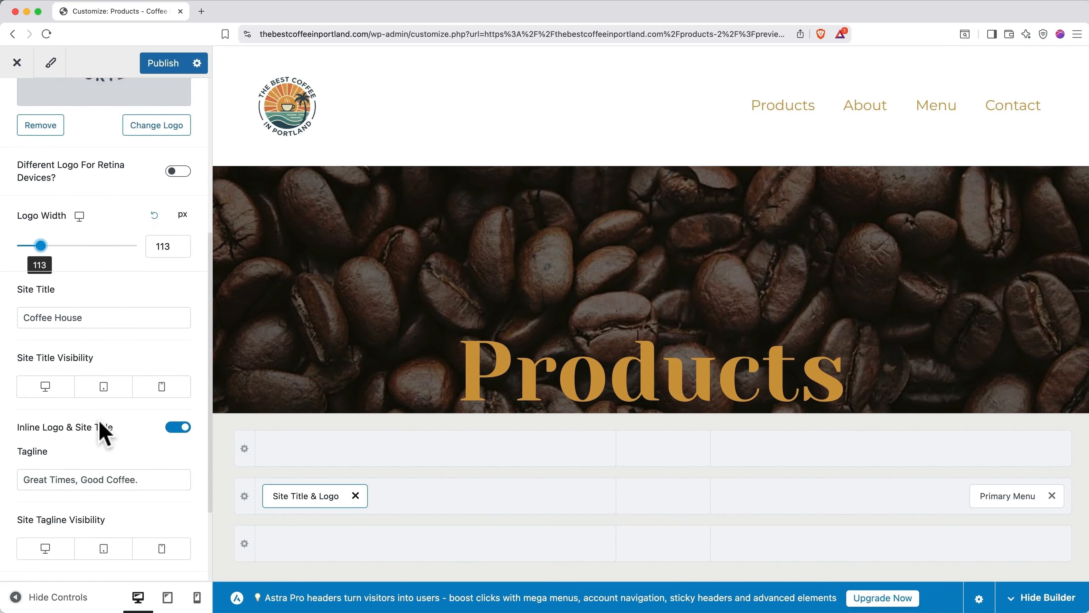
scroll(103, 433, up, 1)
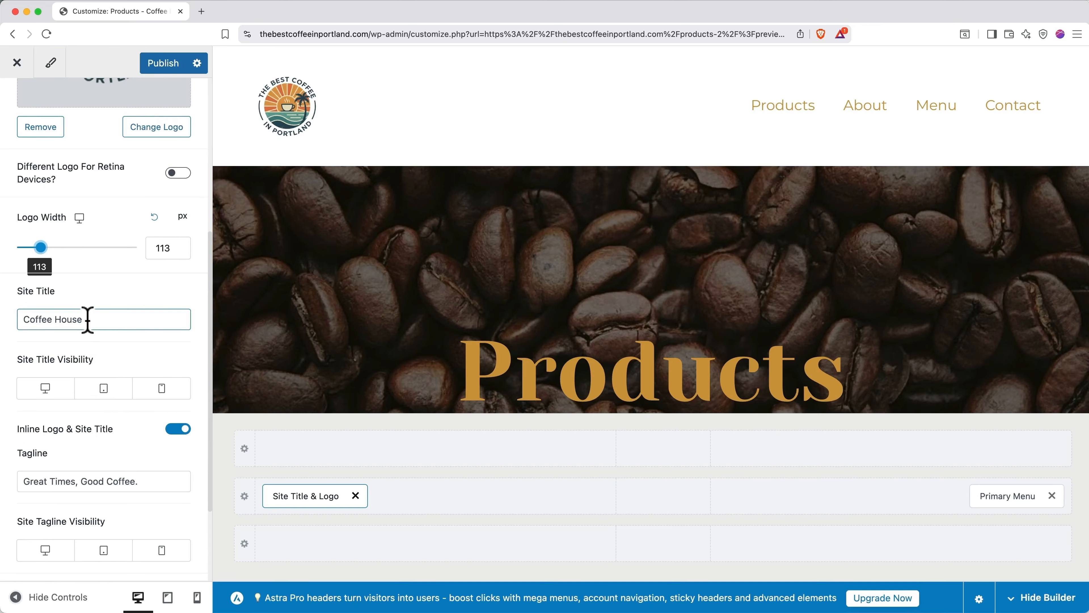
drag(87, 319, 22, 319)
text(The Best Cof)
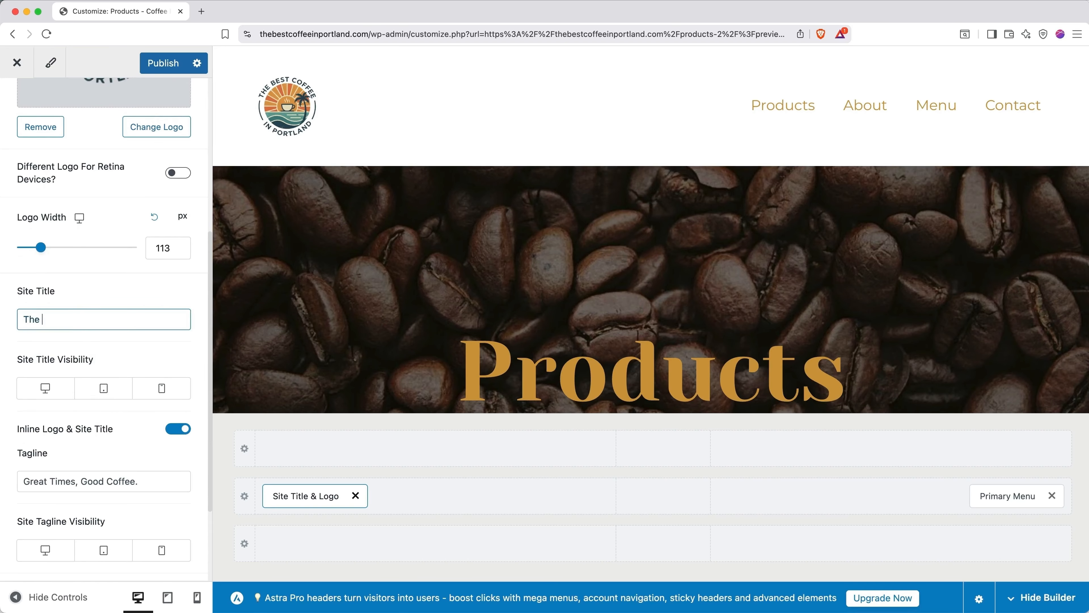
text(fee In Portland)
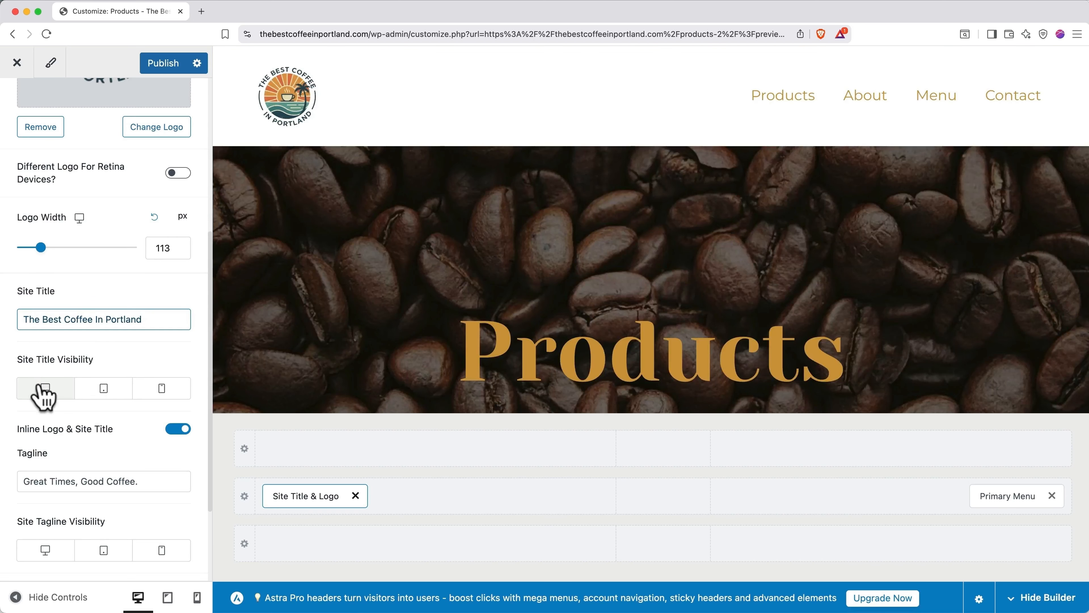
- Try enabling the site title's visibility on desktop, tablet and mobile, and switch it off again for all three
click(42, 388)
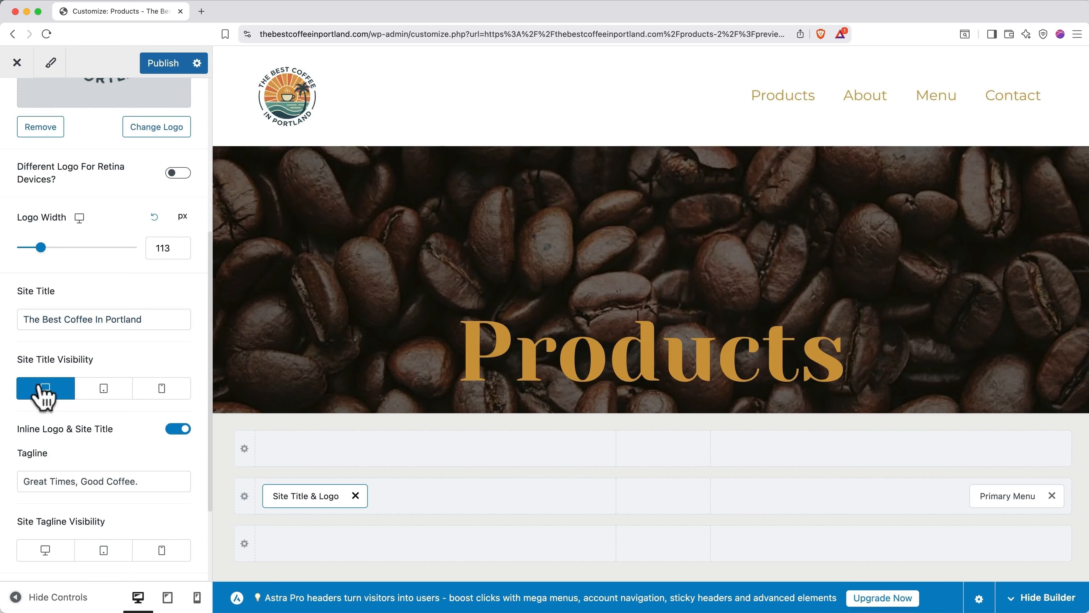
click(104, 396)
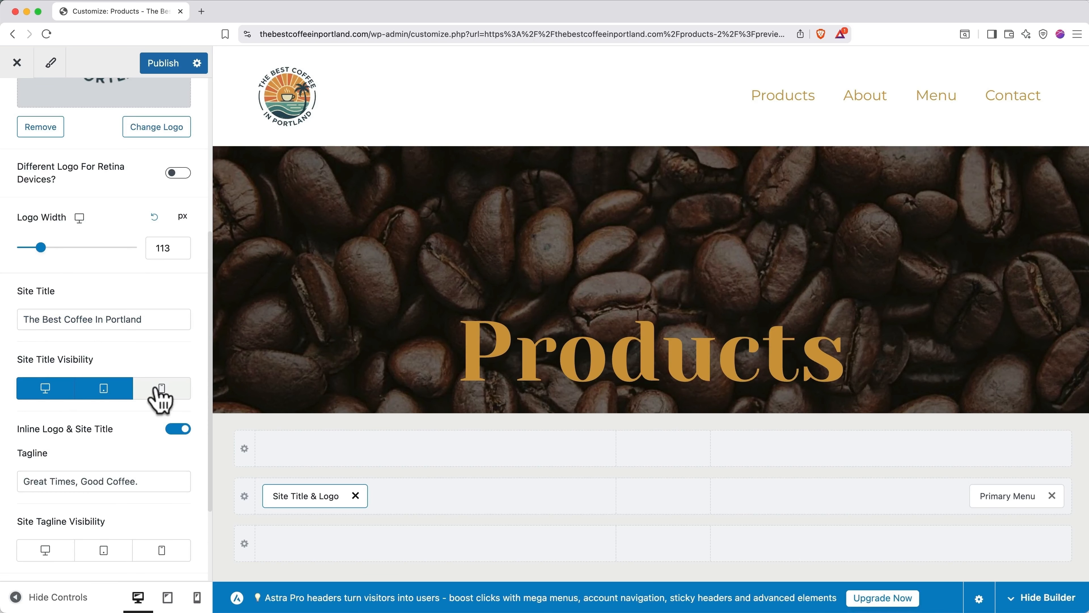
click(160, 397)
scroll(160, 397, up, 1)
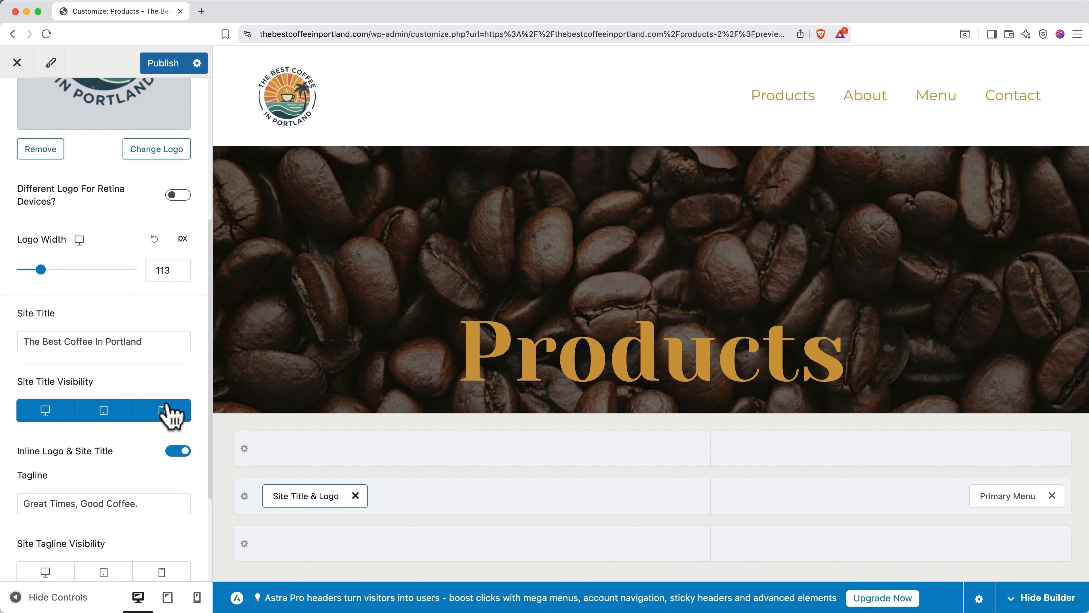
click(151, 405)
click(115, 416)
click(50, 417)
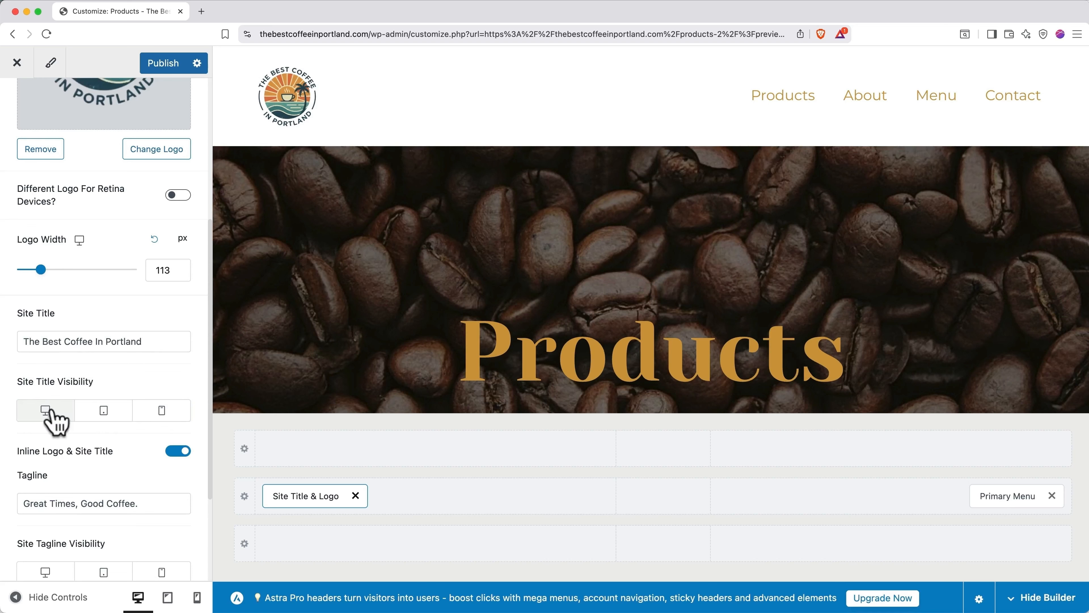
- Replace the logo image in the footer's Widget 1 with Portlands-Best-Coffee-Logo.png from the media library
scroll(148, 374, up, 6)
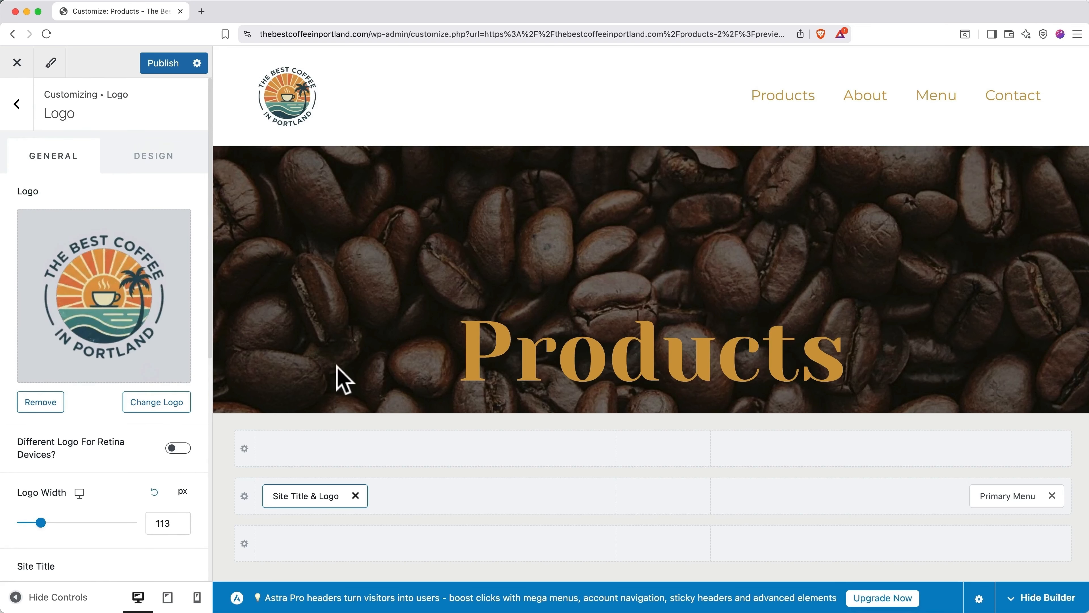
scroll(343, 380, down, 1)
scroll(343, 379, down, 10)
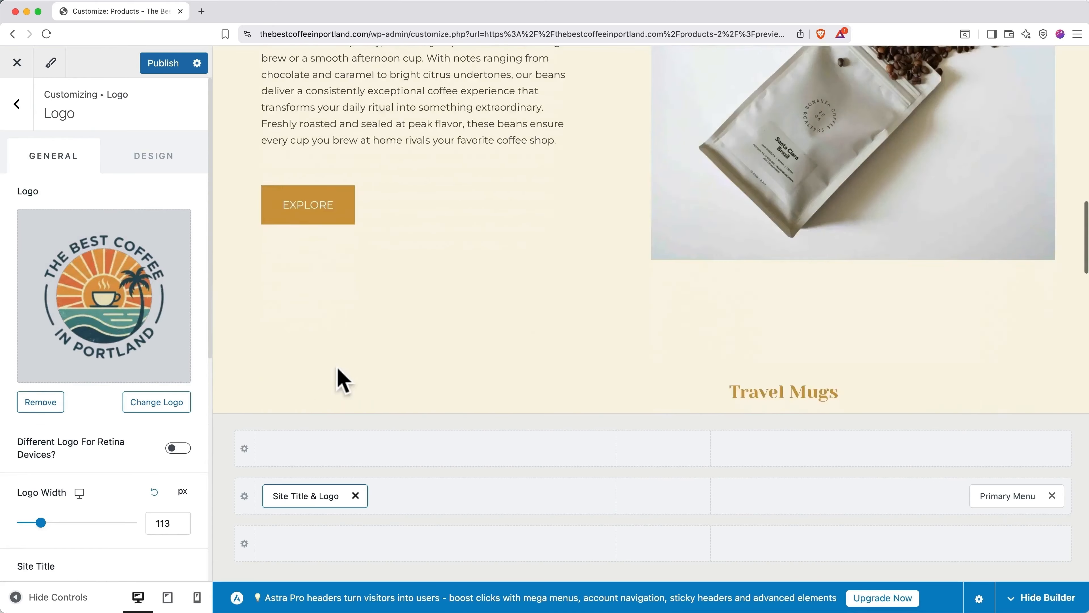
scroll(343, 379, down, 10)
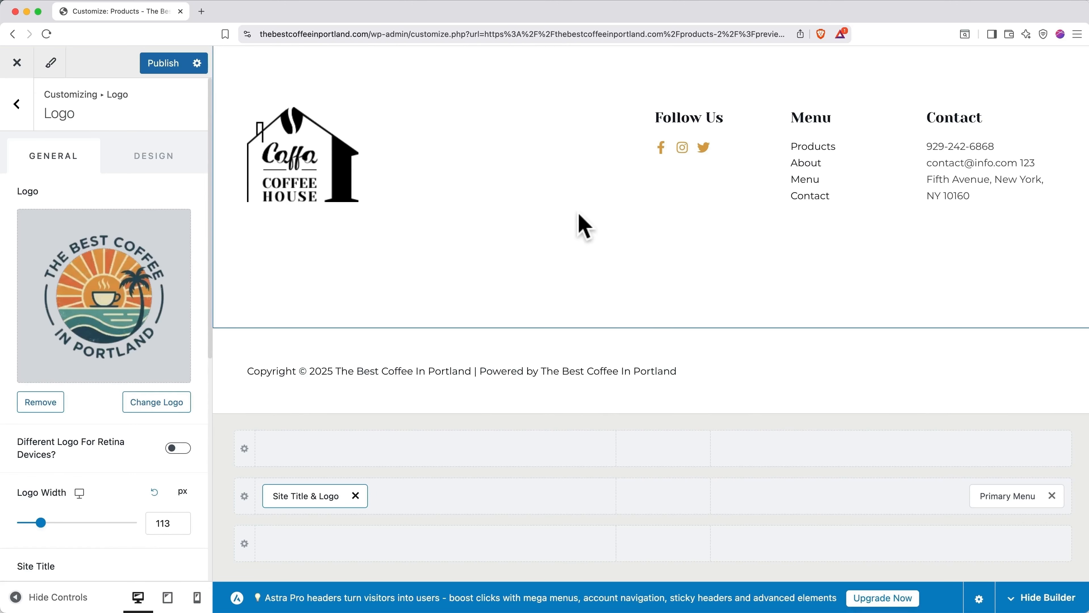
click(20, 109)
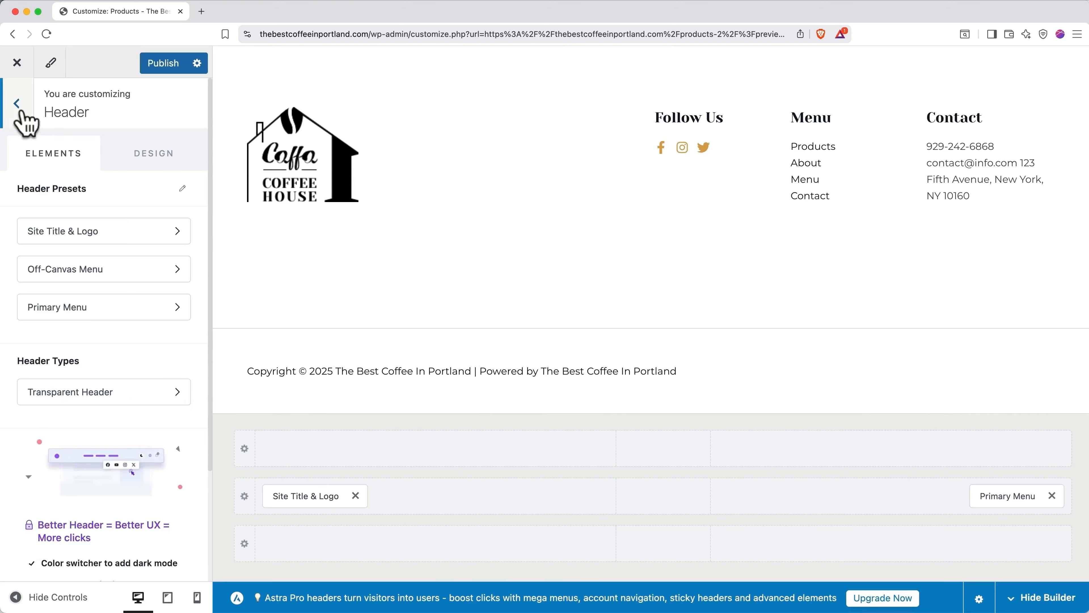
click(20, 110)
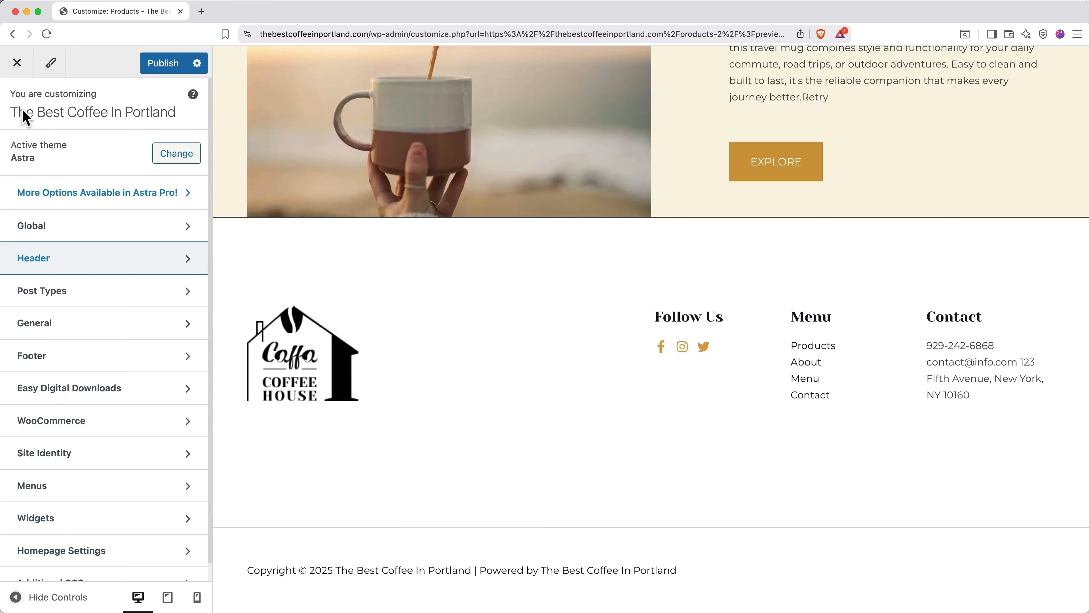
click(99, 361)
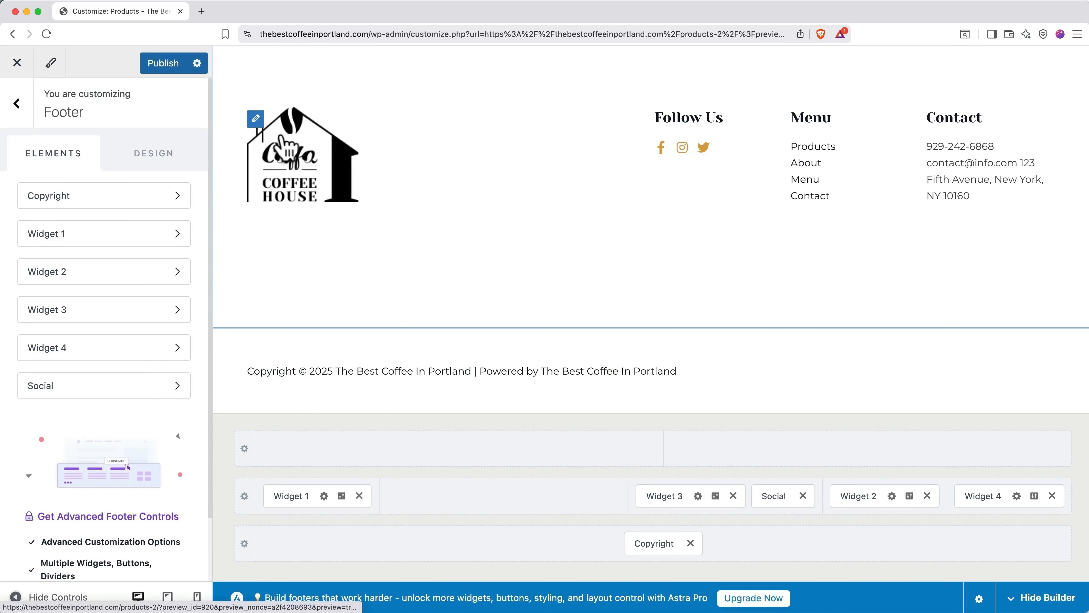
click(255, 118)
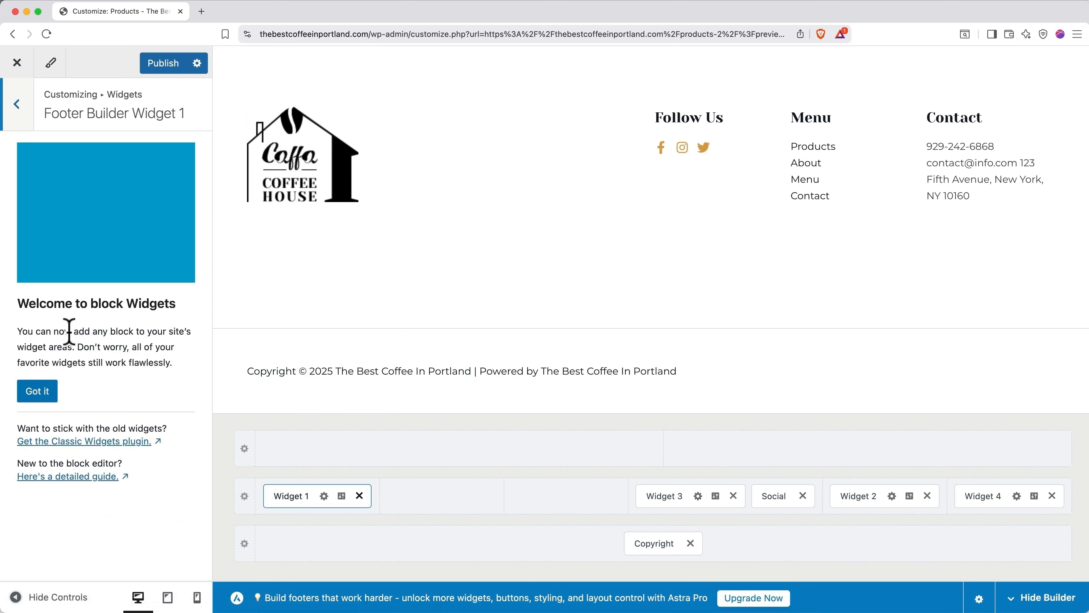
click(43, 394)
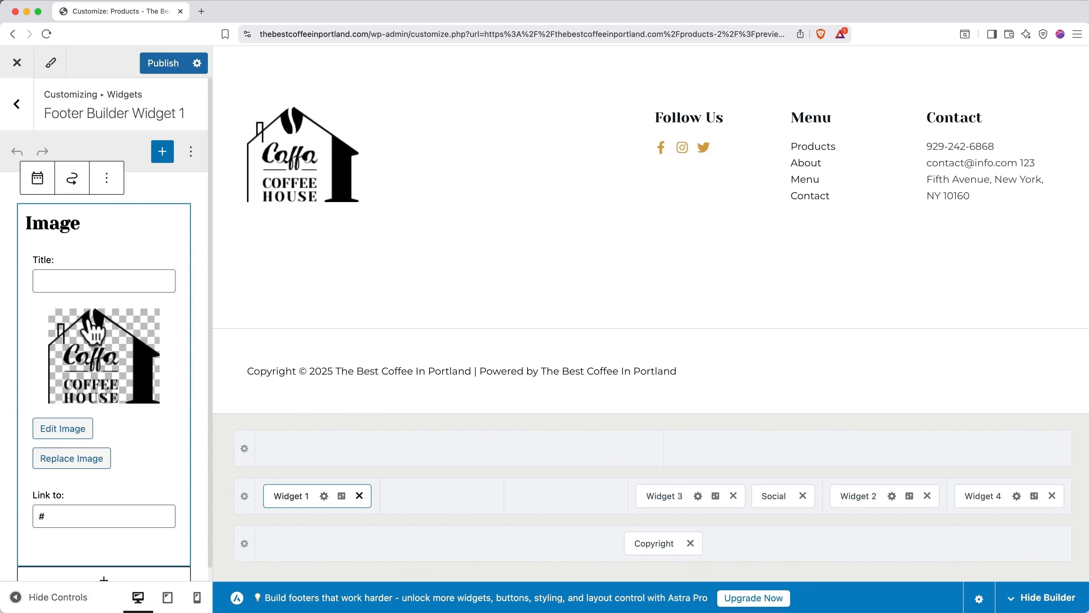
click(85, 459)
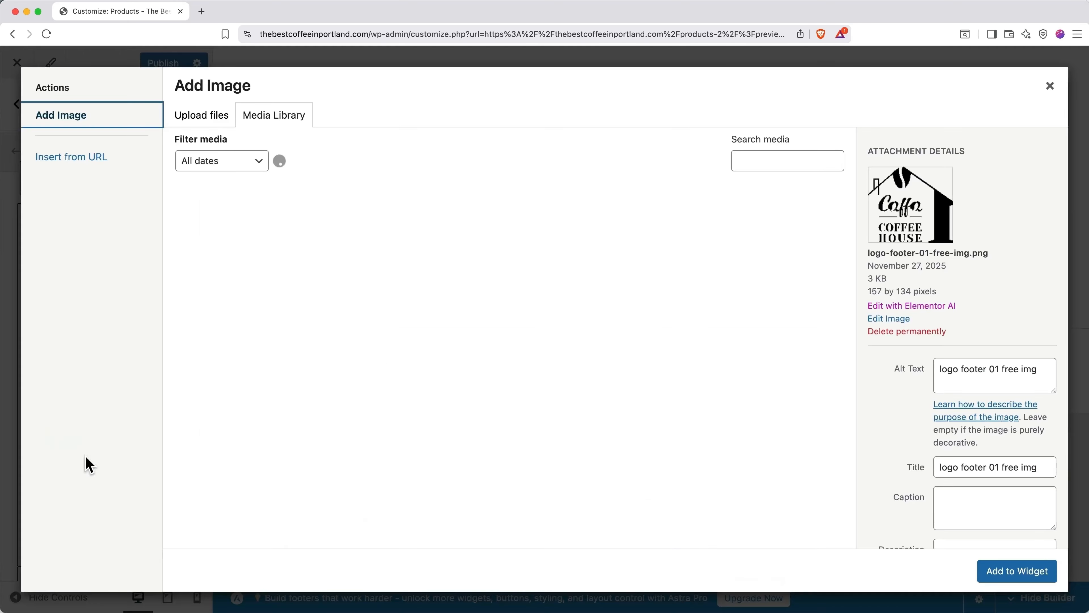
click(225, 238)
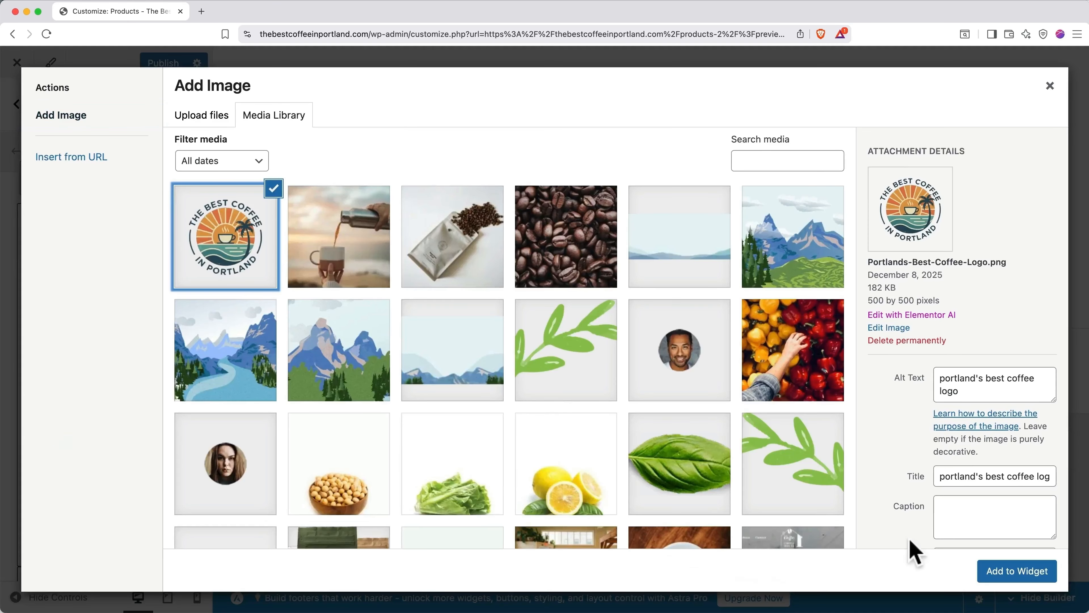
click(989, 573)
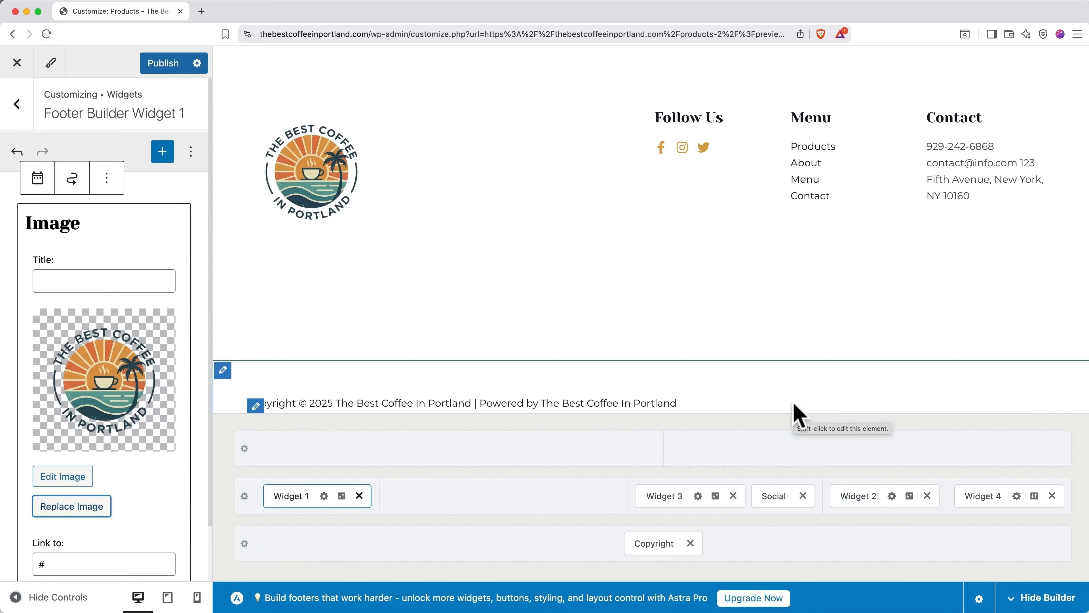
- Look over the footer and open the settings of its Follow Us widget and social icons
scroll(794, 403, up, 2)
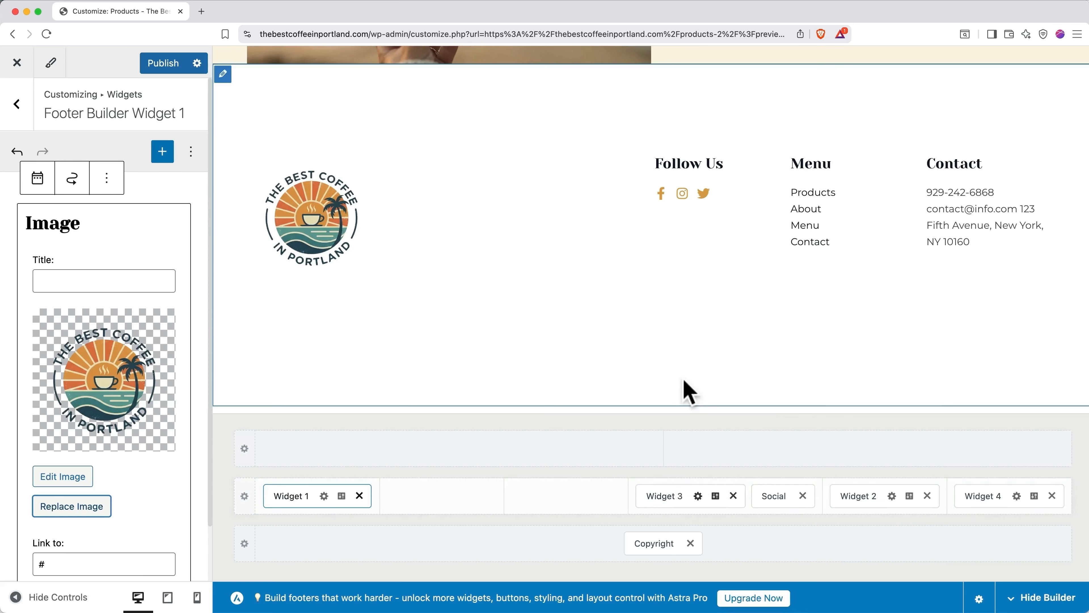
scroll(683, 389, down, 3)
scroll(672, 390, up, 1)
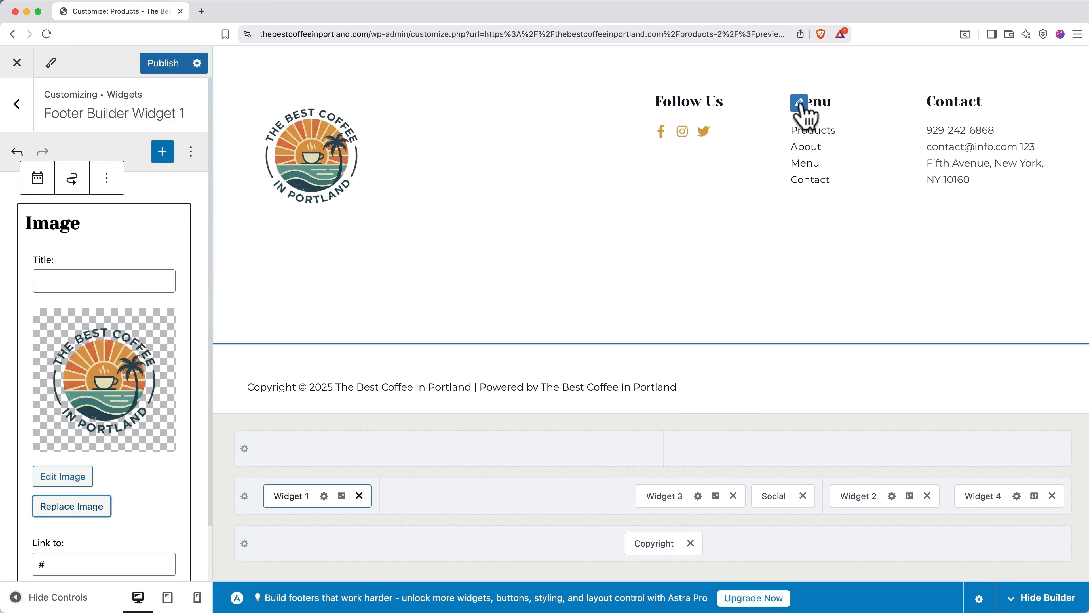
click(680, 496)
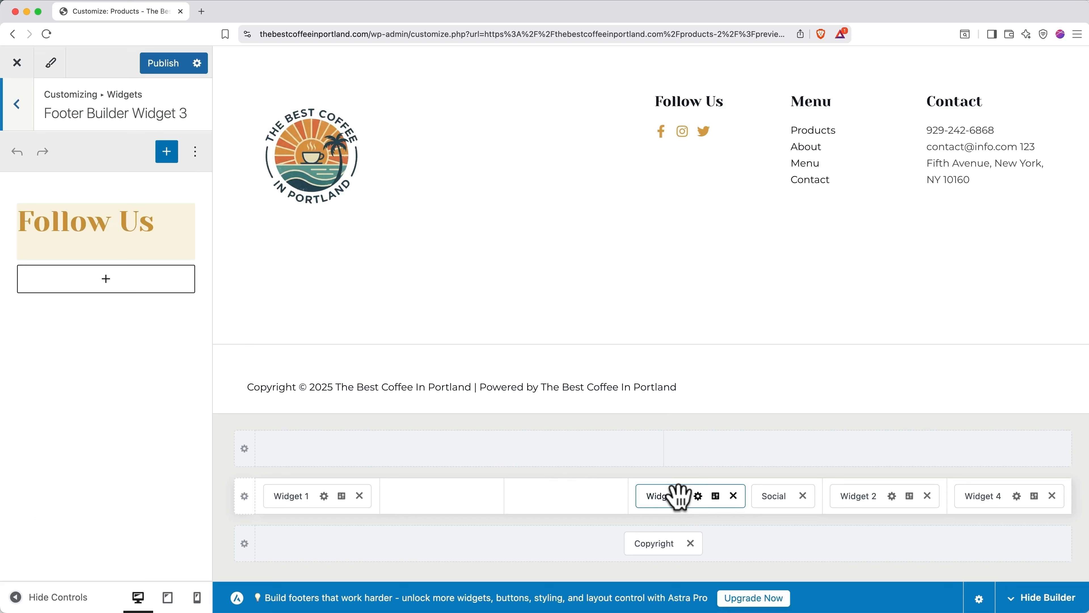
click(665, 134)
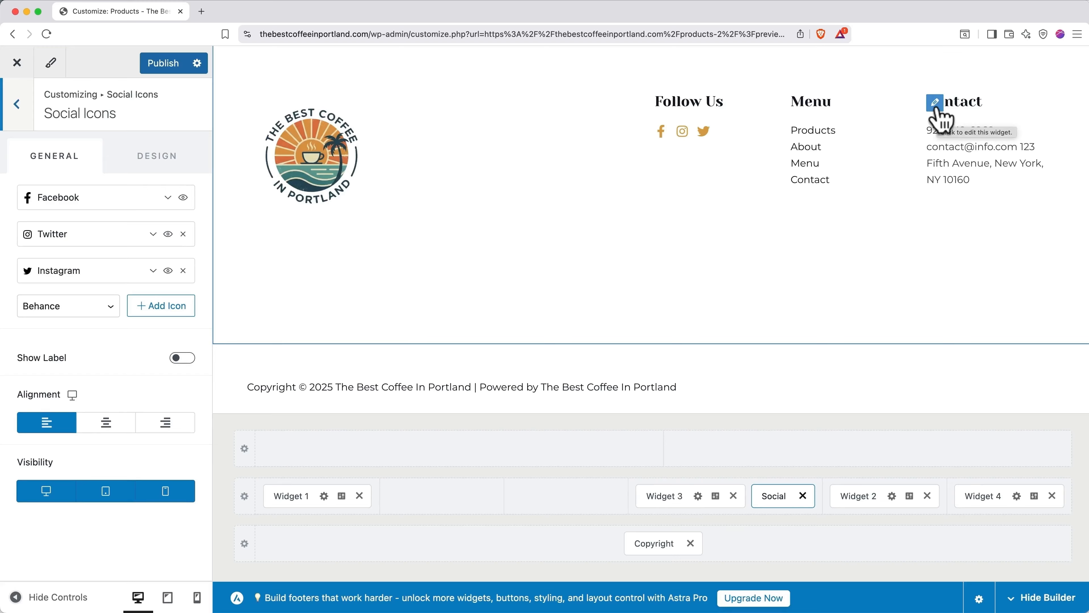
- Replace the footer Contact widget's content with the shop's street address and phone number, and publish the changes
click(935, 103)
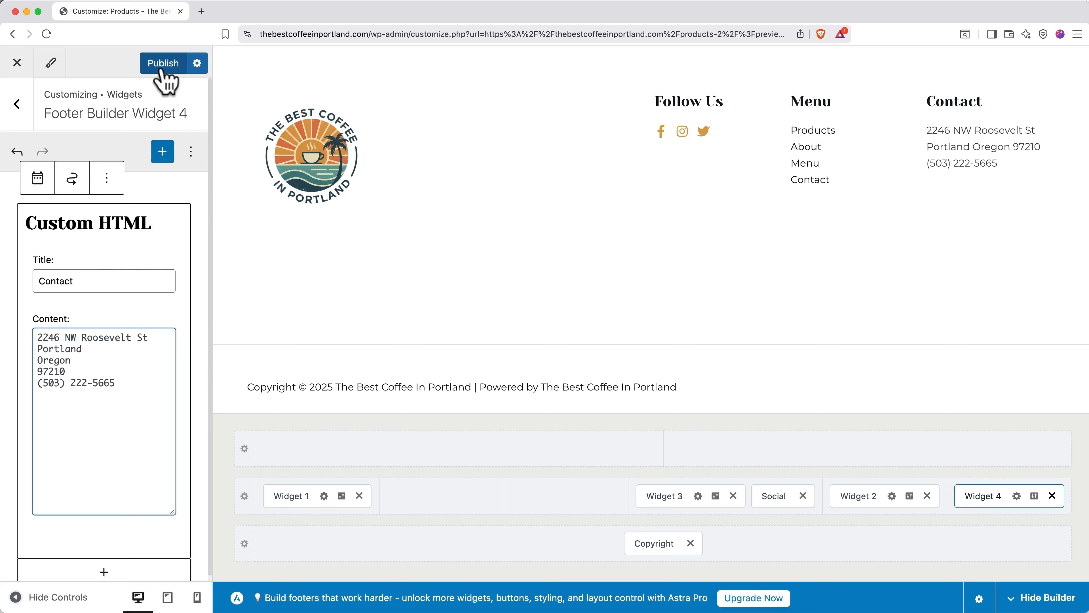
click(163, 73)
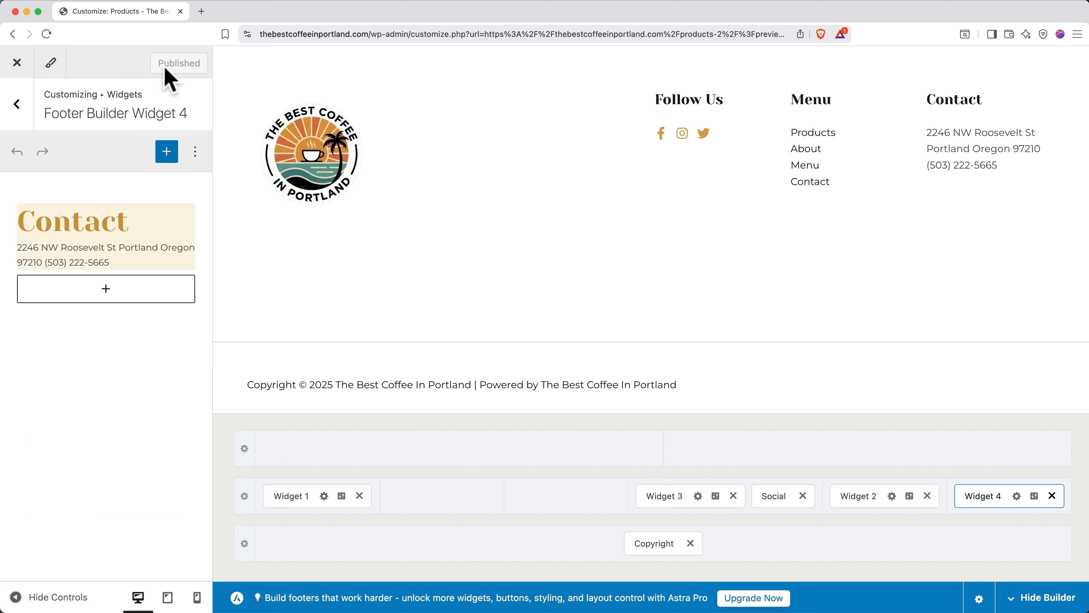
- Check the header in the preview on the Products page and the home page, and close the Customizer
scroll(326, 172, up, 15)
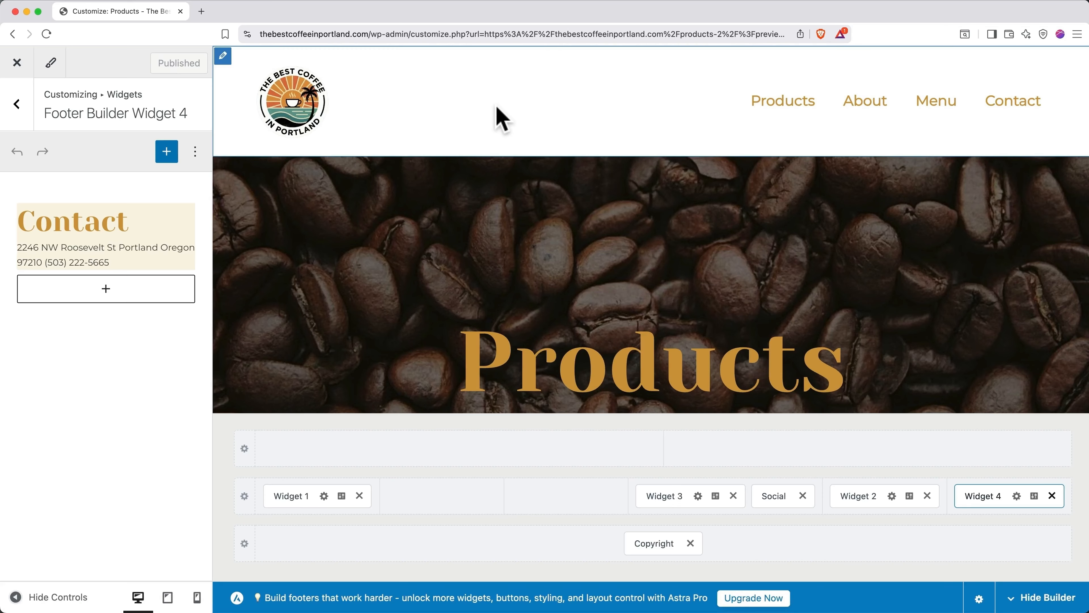
click(289, 101)
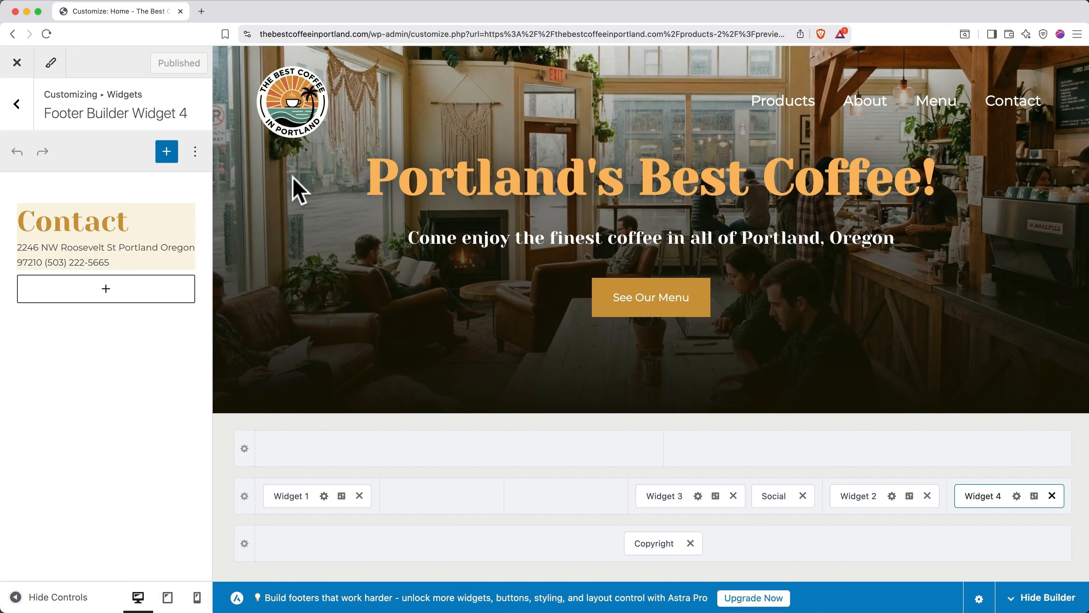
click(17, 63)
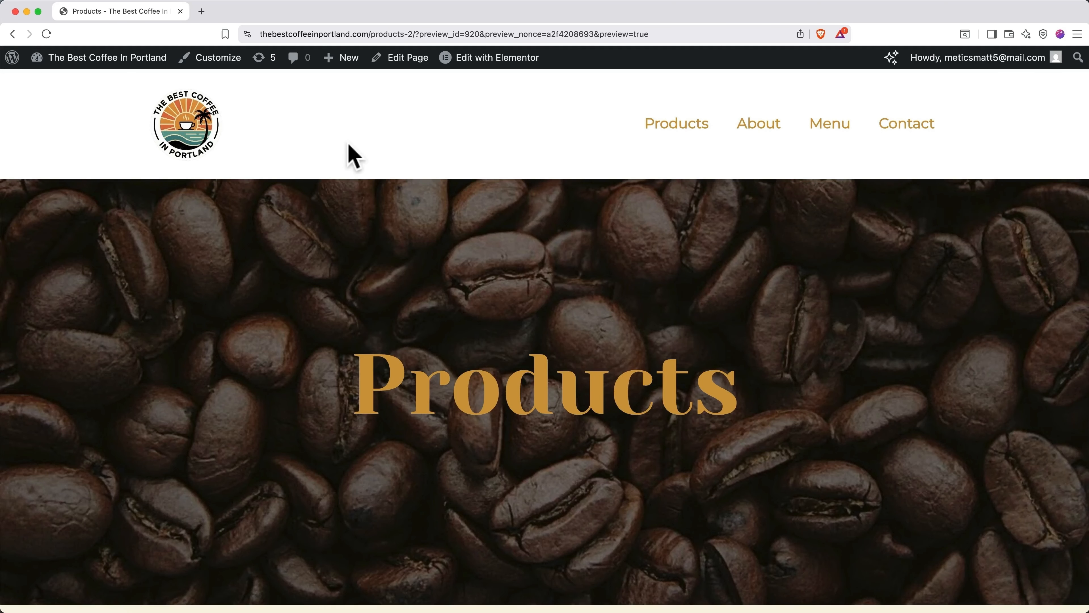
- Open the Products page in the Elementor editor and set Transparent Header to Enabled in the page's Astra settings
click(484, 71)
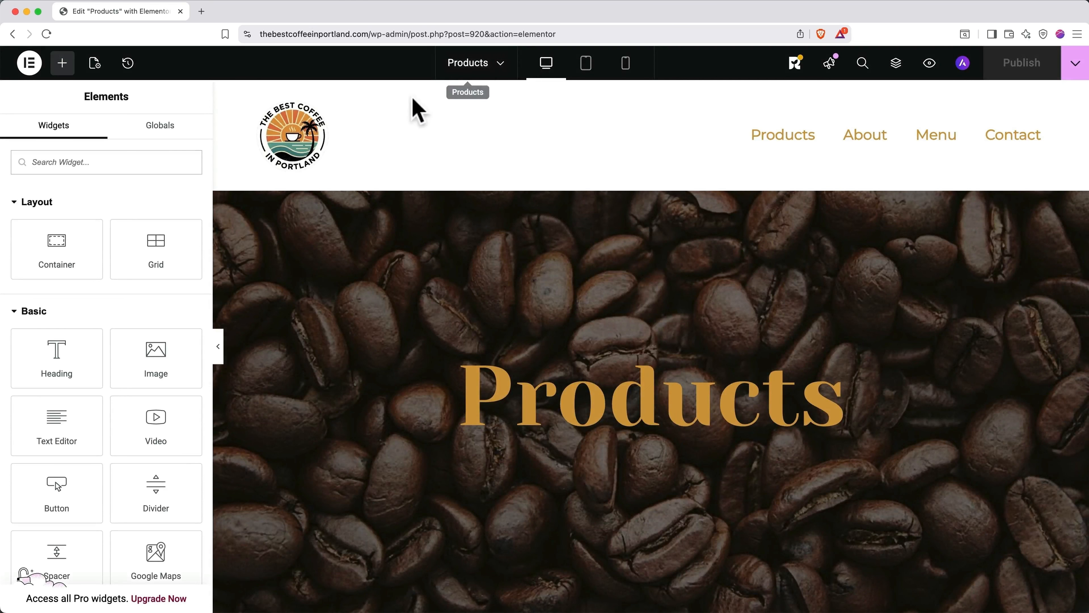
click(95, 63)
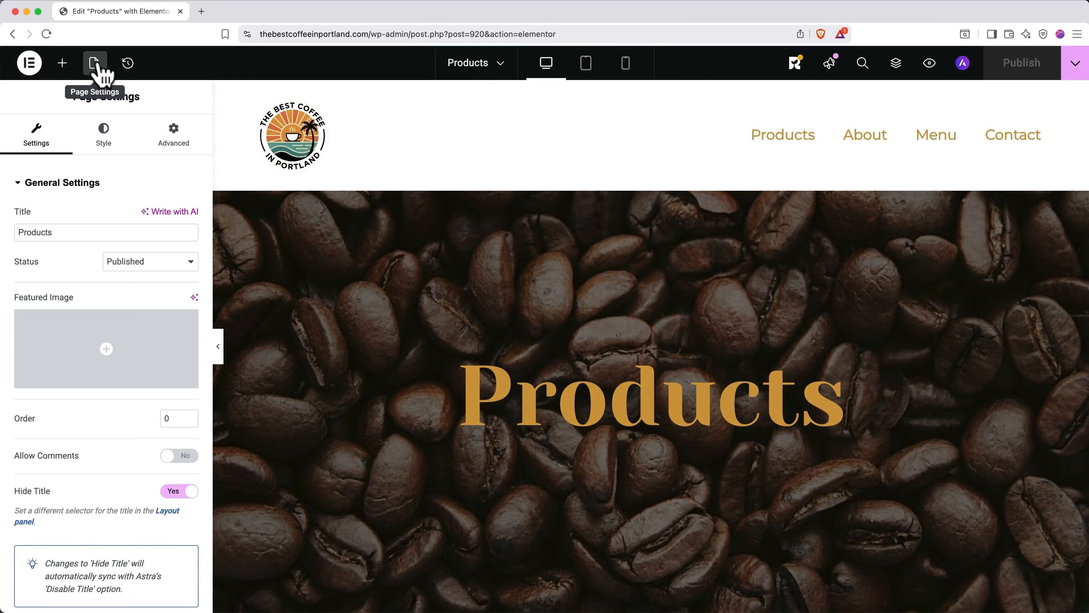
scroll(96, 199, down, 3)
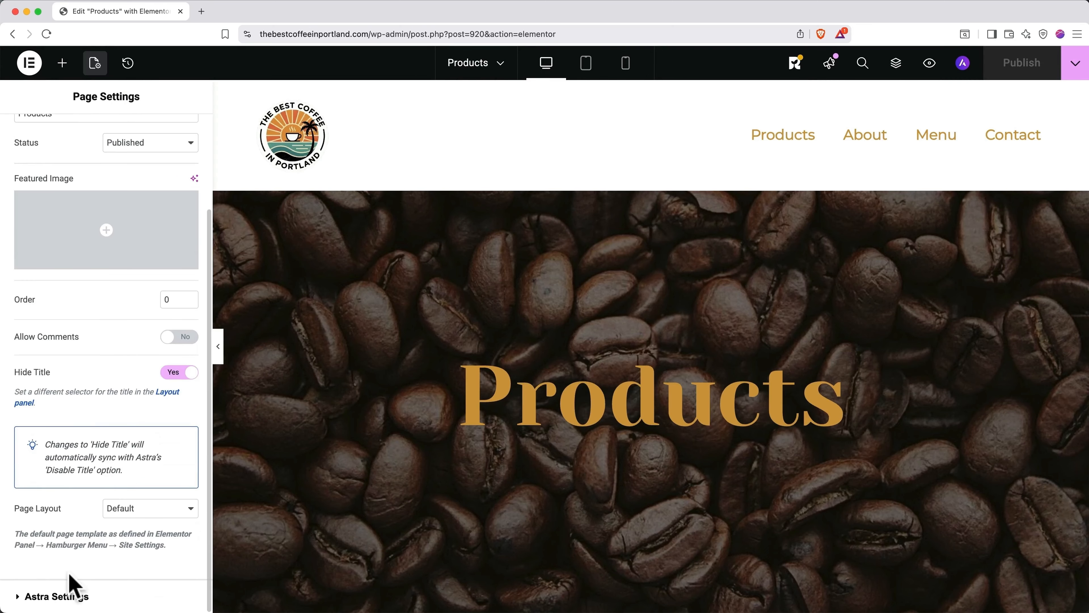
click(68, 596)
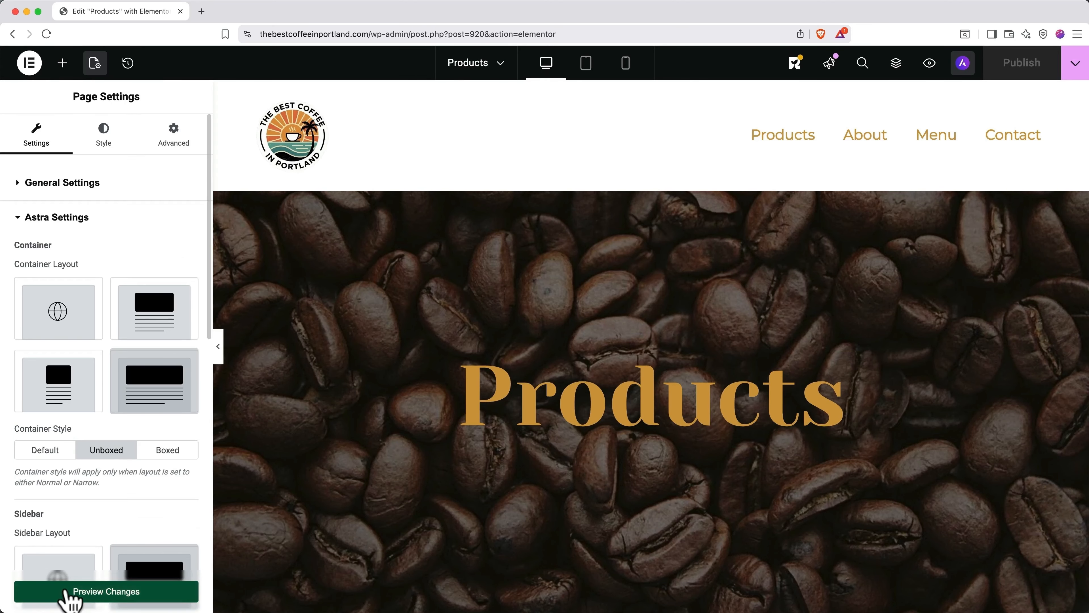
scroll(76, 513, down, 10)
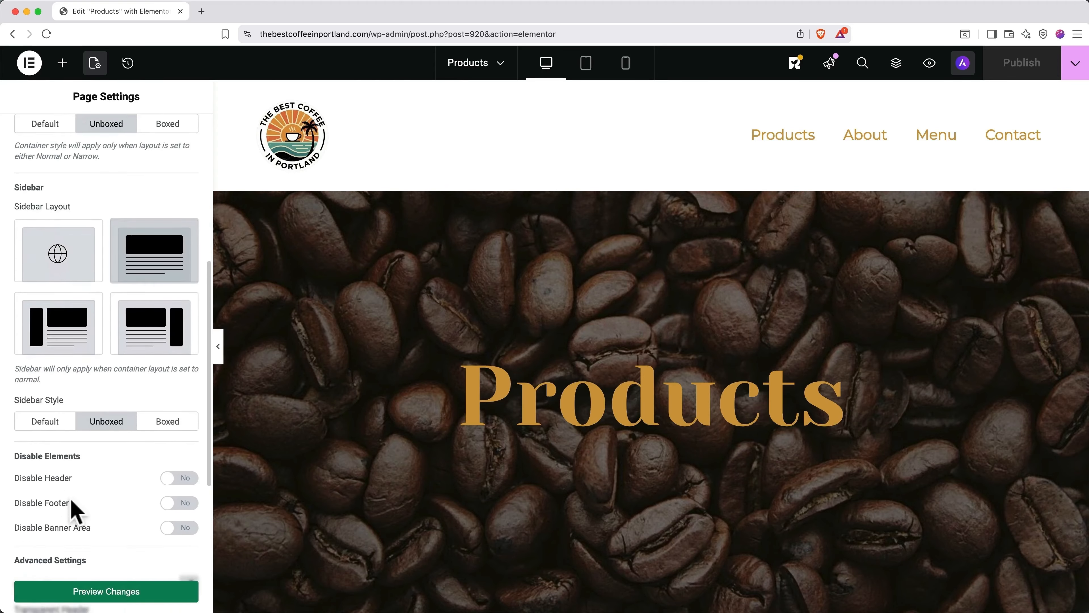
scroll(75, 513, down, 3)
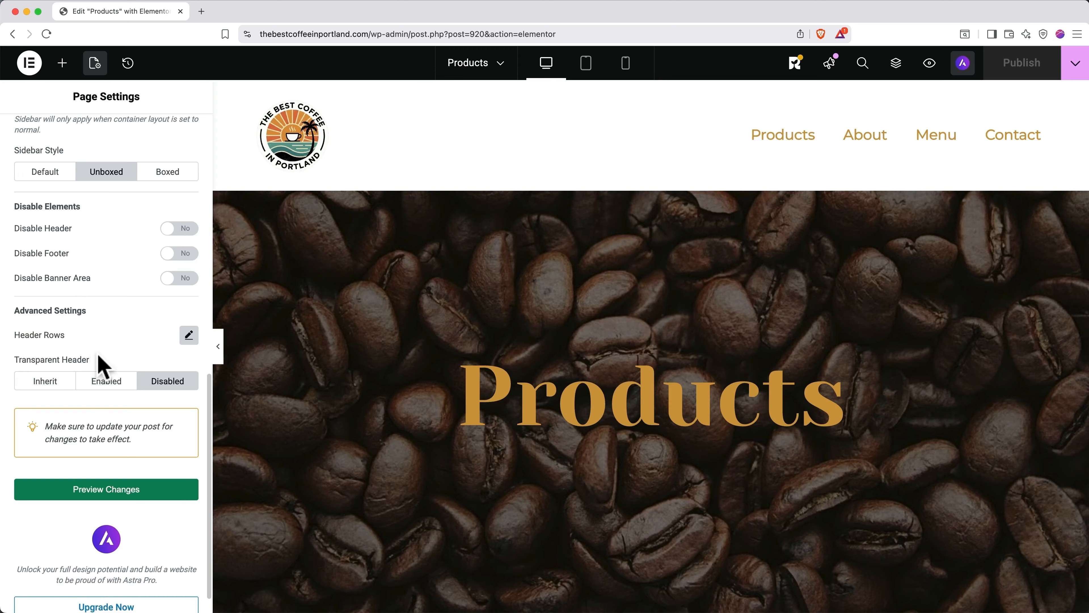
click(108, 381)
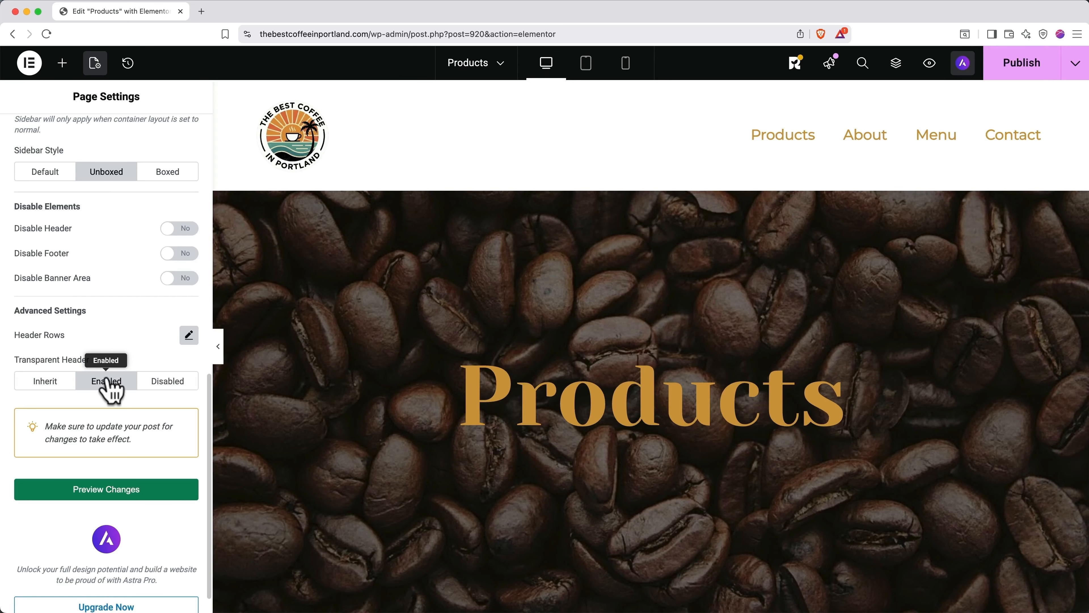
- Apply and publish the Products page changes, and preview the page in a new tab
click(115, 494)
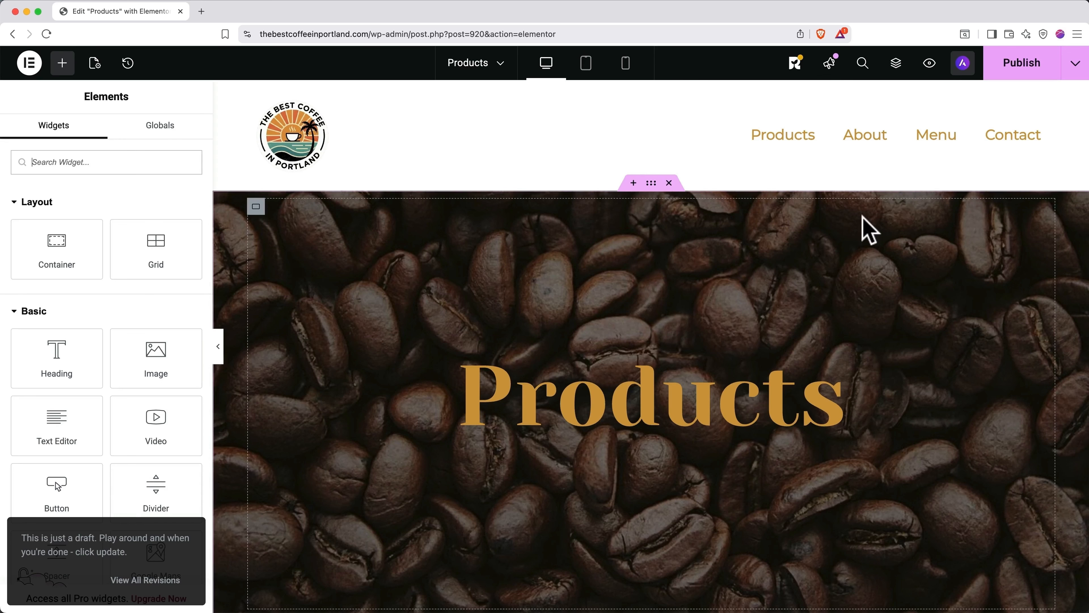
click(1022, 76)
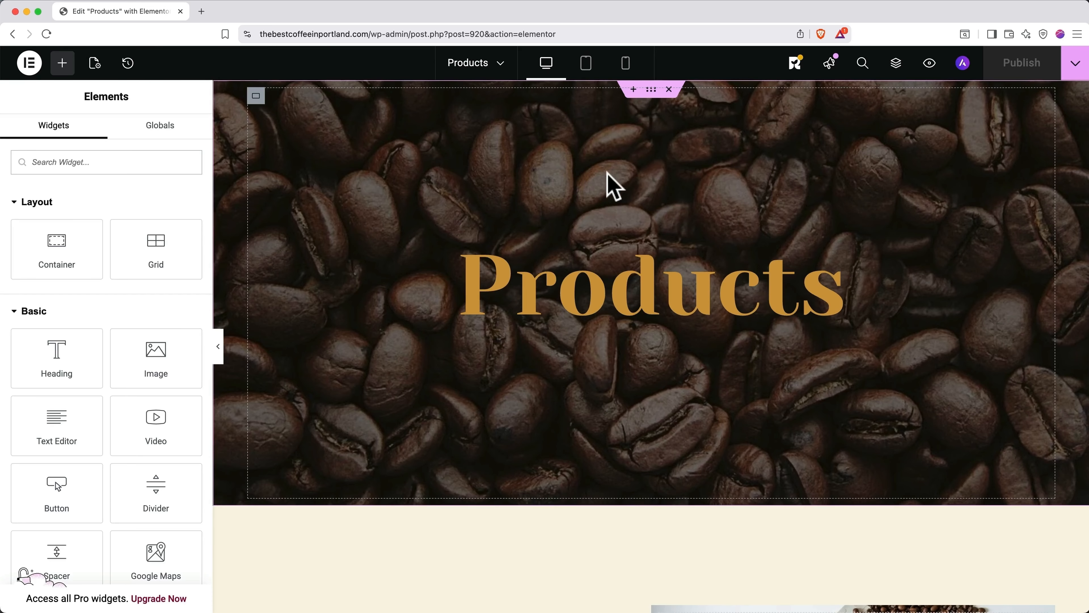
click(929, 64)
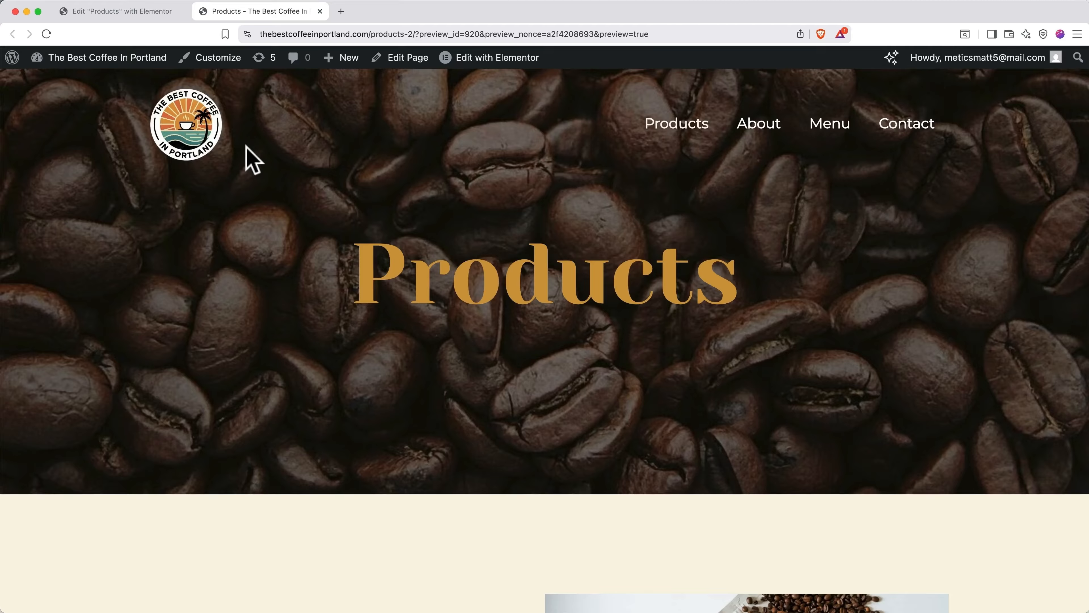
- Go to the installed plugins in the WordPress admin and activate LiteSpeed Cache
click(12, 61)
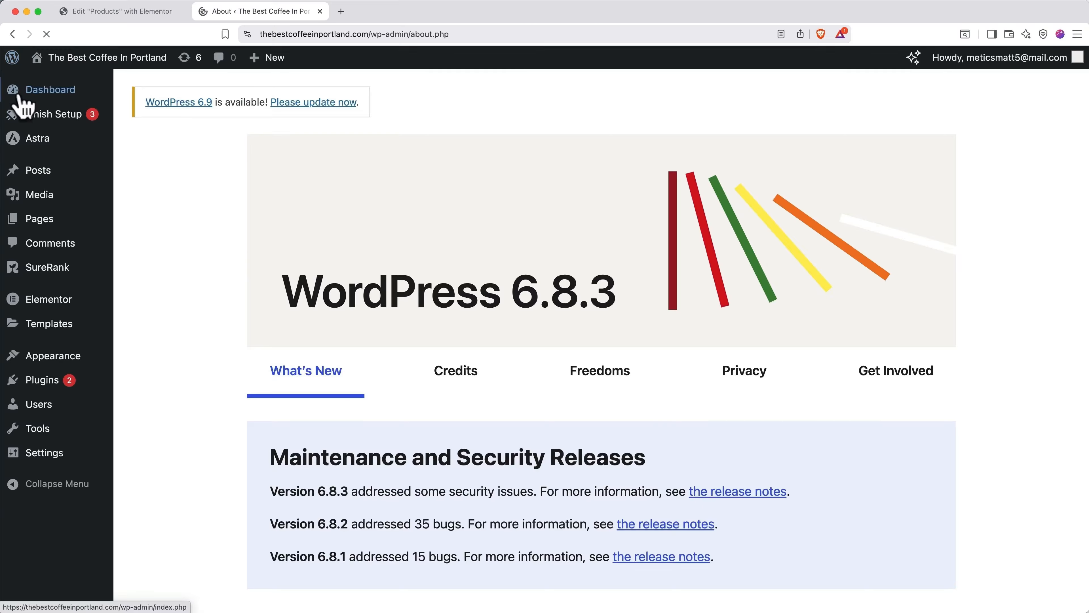
click(44, 383)
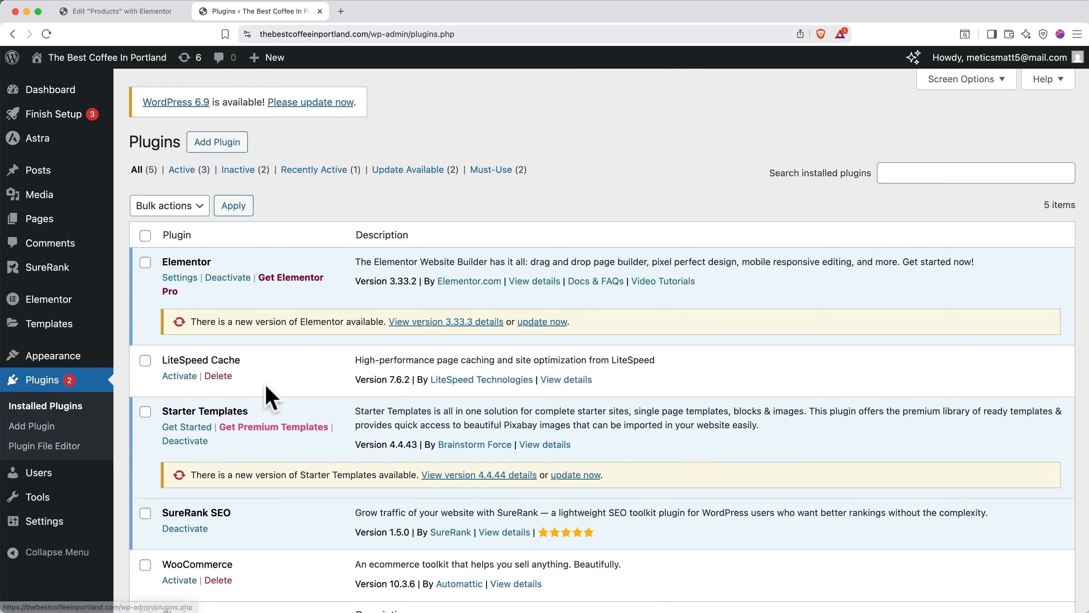
scroll(273, 388, down, 2)
scroll(274, 395, down, 3)
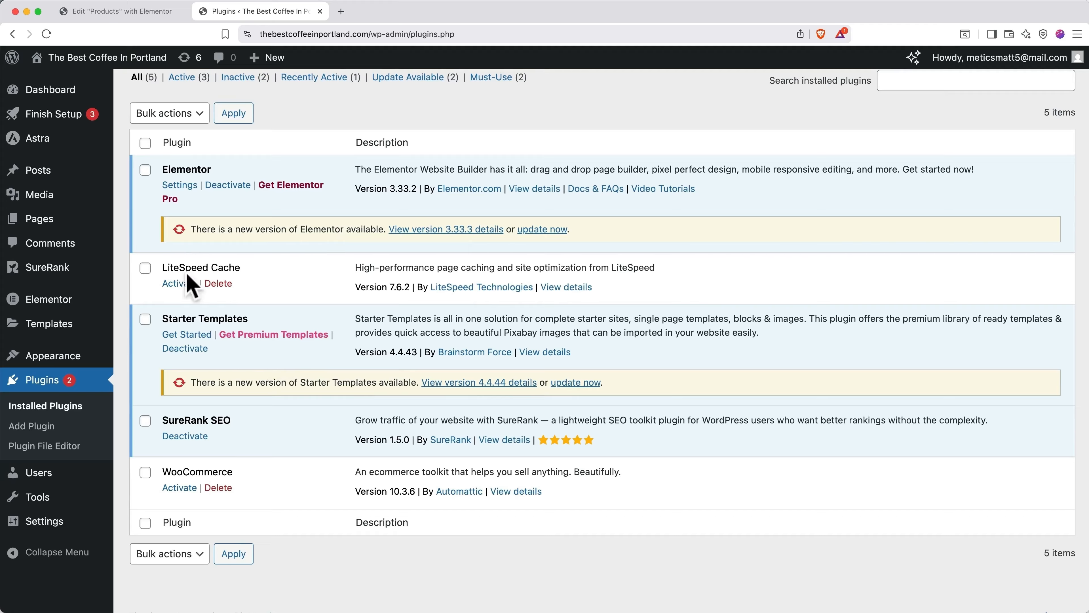
click(182, 285)
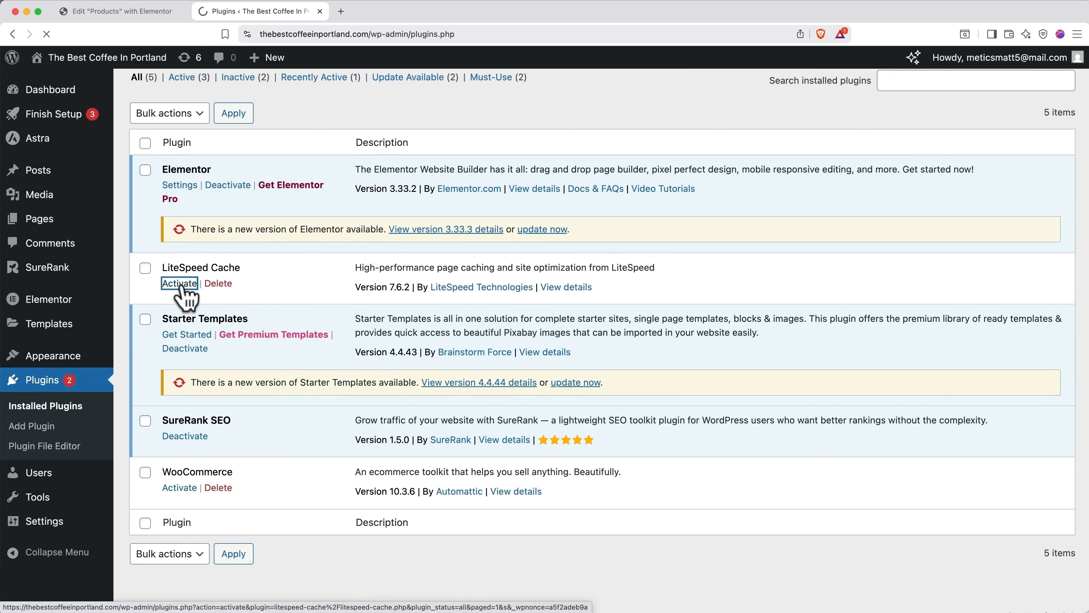